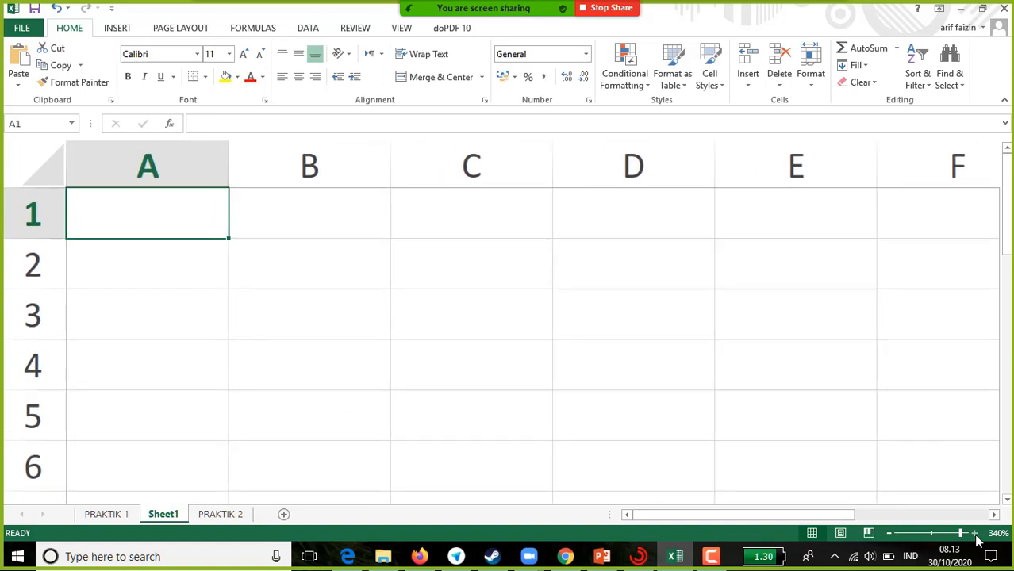
Admit the waiting participant to the Zoom meeting and select cell C2 on Sheet1.
{"action": "left_click", "coordinate": [555, 86]}
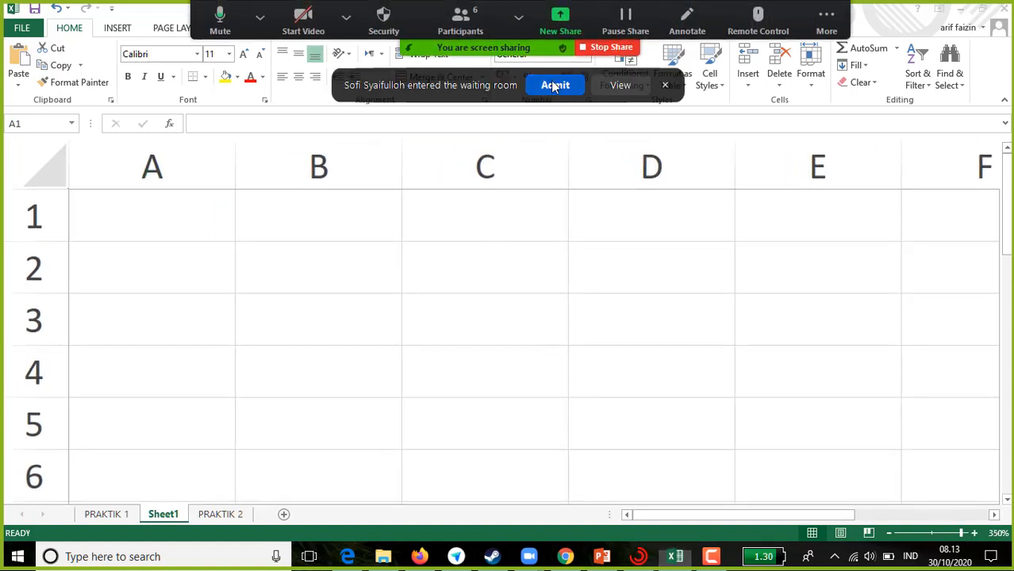
{"action": "left_click", "coordinate": [488, 239]}
{"action": "left_click", "coordinate": [489, 260]}
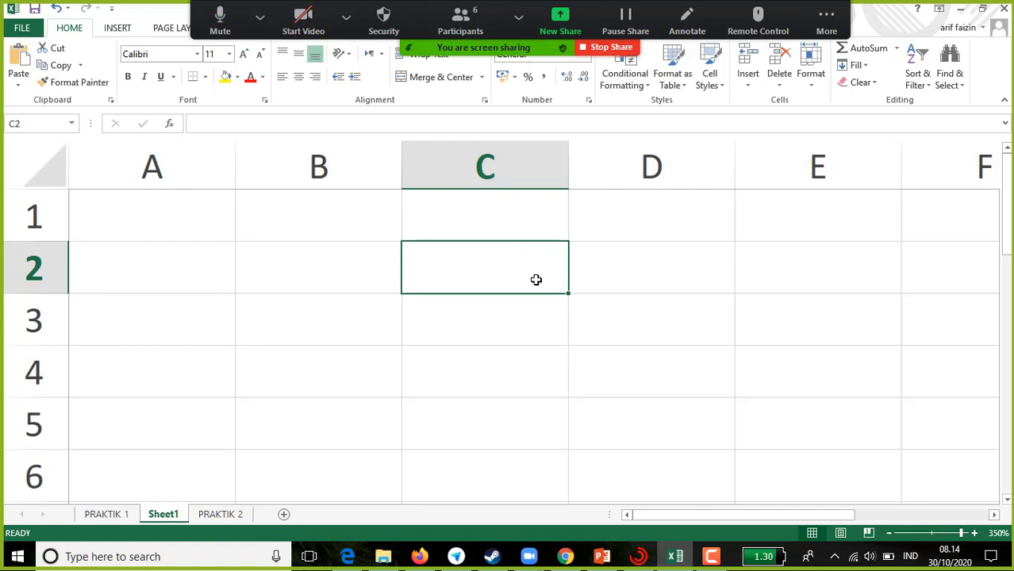
Apply All Borders to the range B1:D5 on Sheet1.
{"action": "left_click_drag", "start_coordinate": [372, 222], "coordinate": [729, 419]}
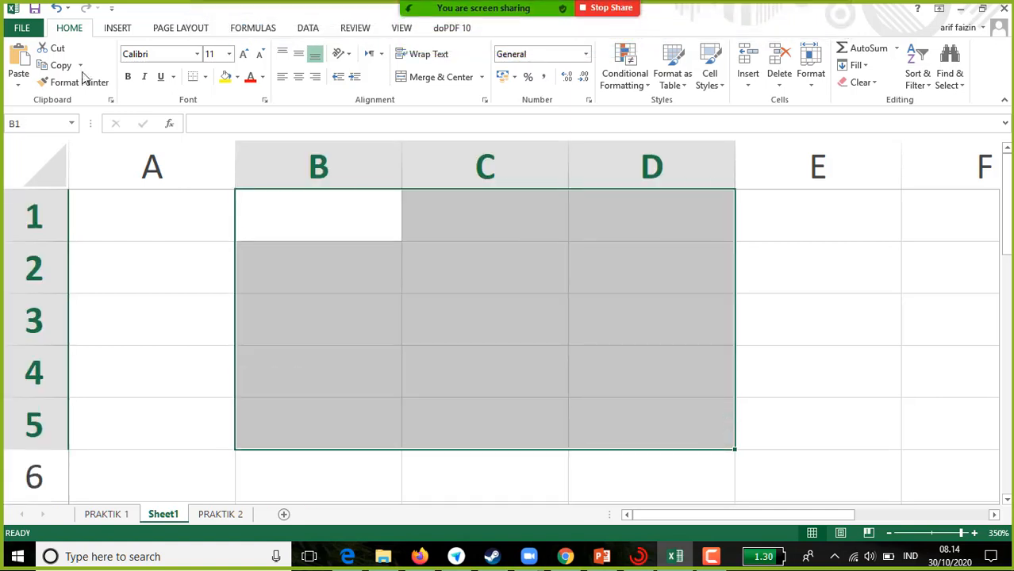
{"action": "left_click", "coordinate": [205, 77]}
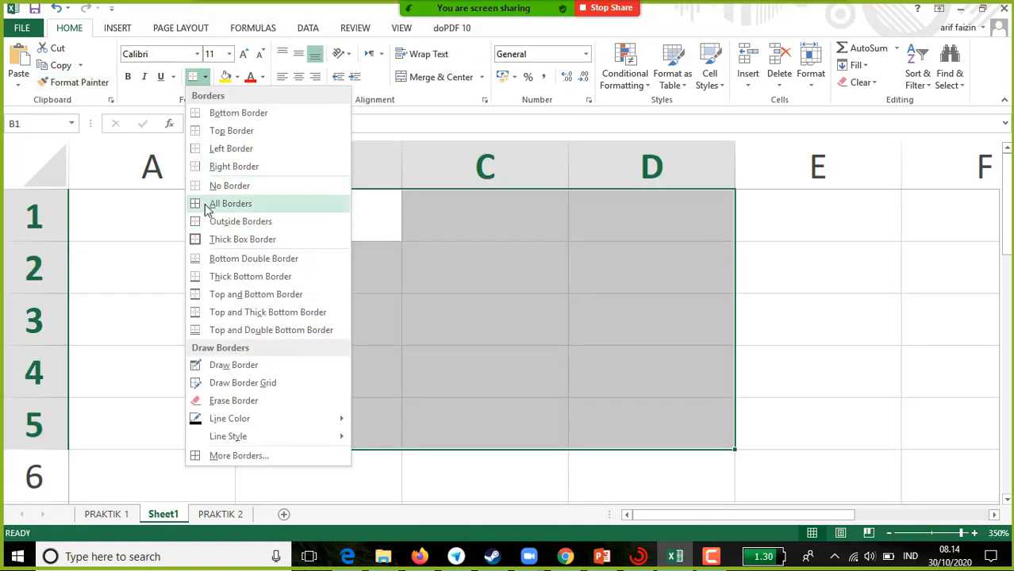
{"action": "left_click", "coordinate": [213, 202]}
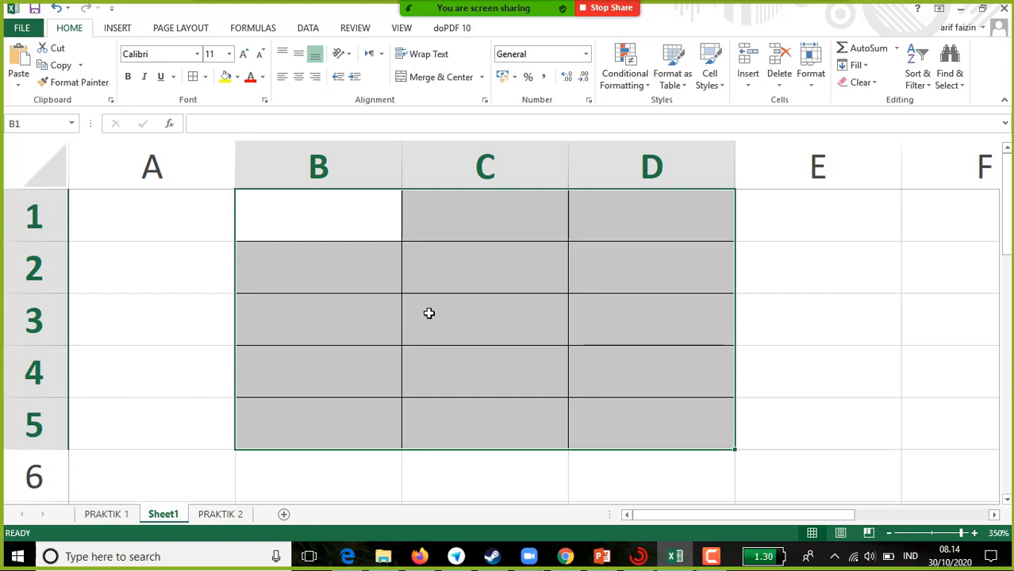
{"action": "left_click", "coordinate": [756, 288]}
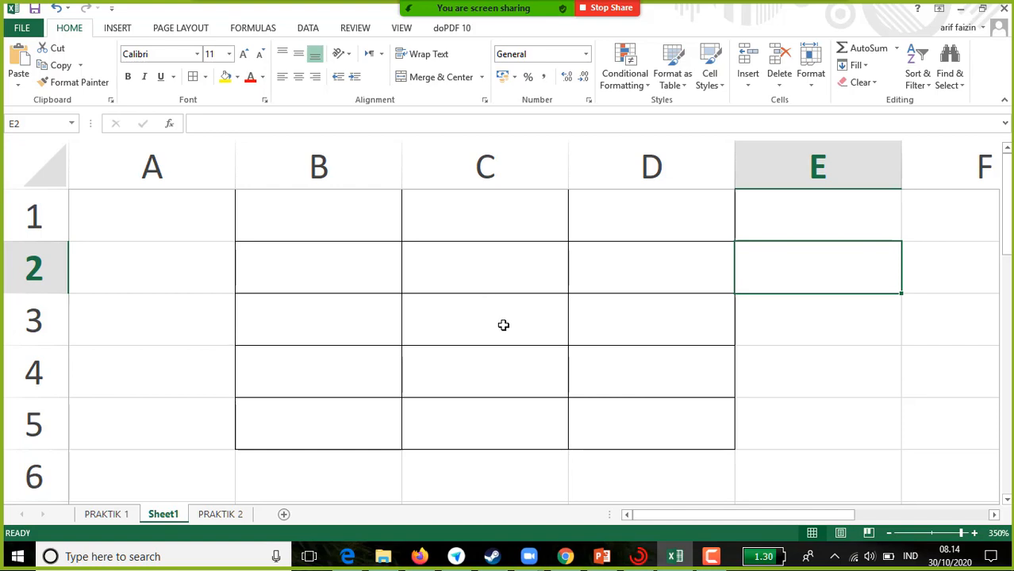
Open a new blank workbook twice, once directly and once by running "excel" from the Run dialog, closing each one.
{"action": "key", "text": "ctrl+n"}
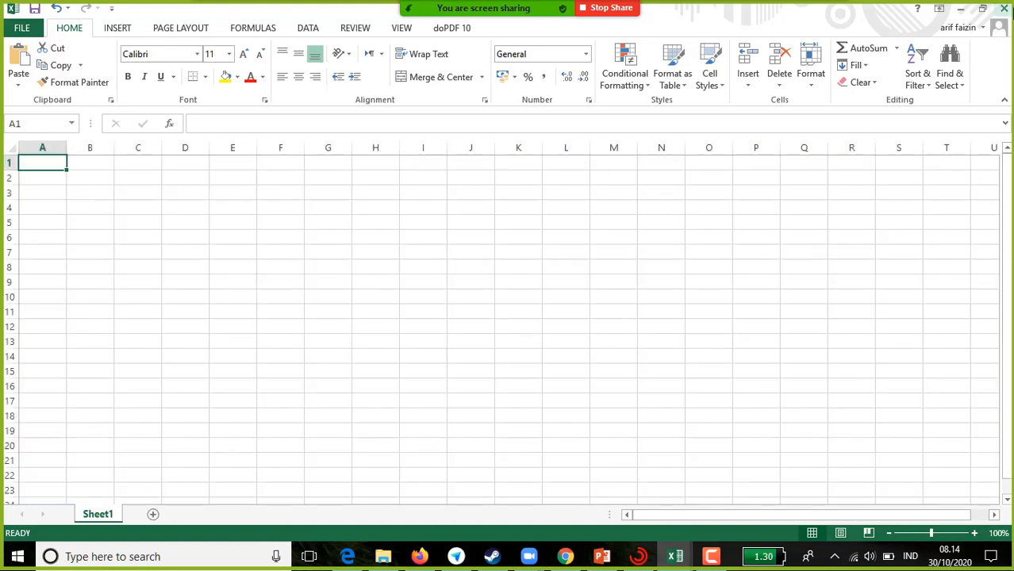
{"action": "left_click", "coordinate": [1003, 10]}
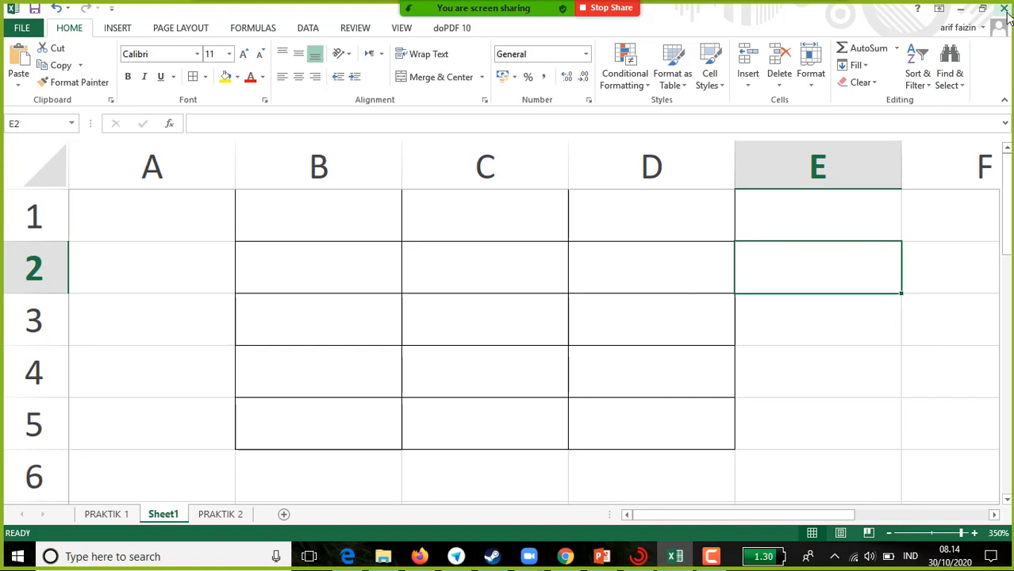
{"action": "key", "text": "super+r"}
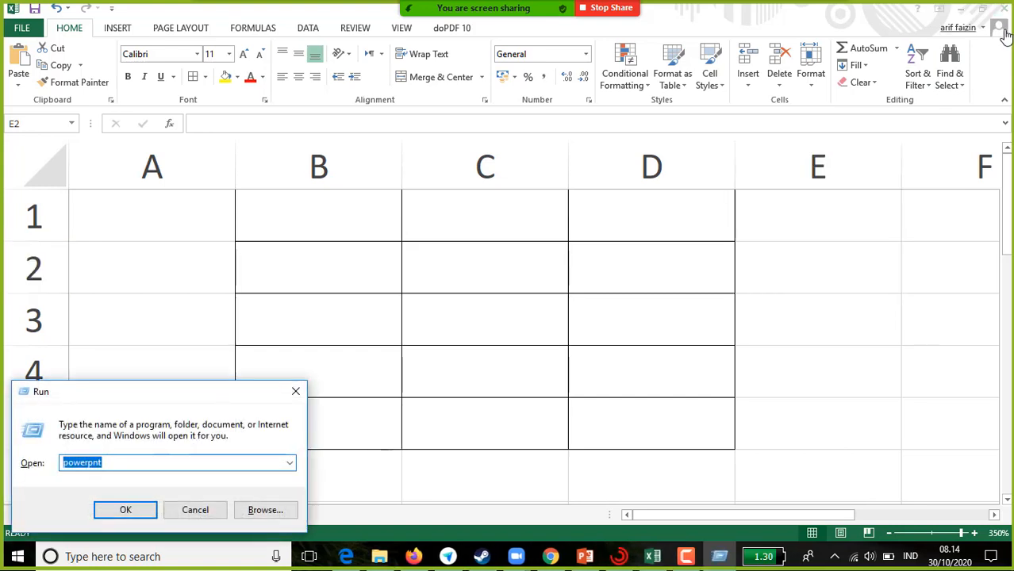
{"action": "type", "text": "excel"}
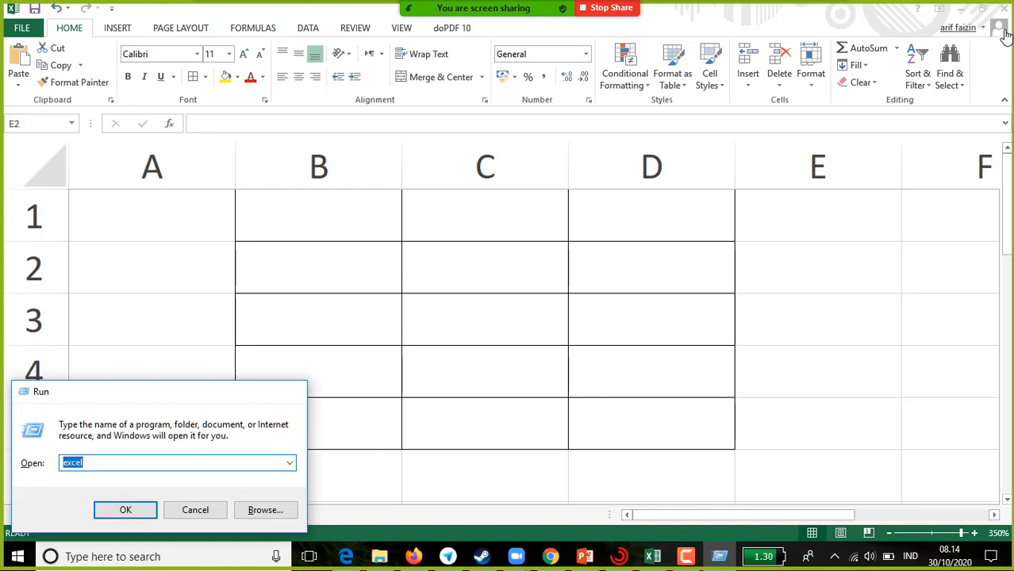
{"action": "key", "text": "Return"}
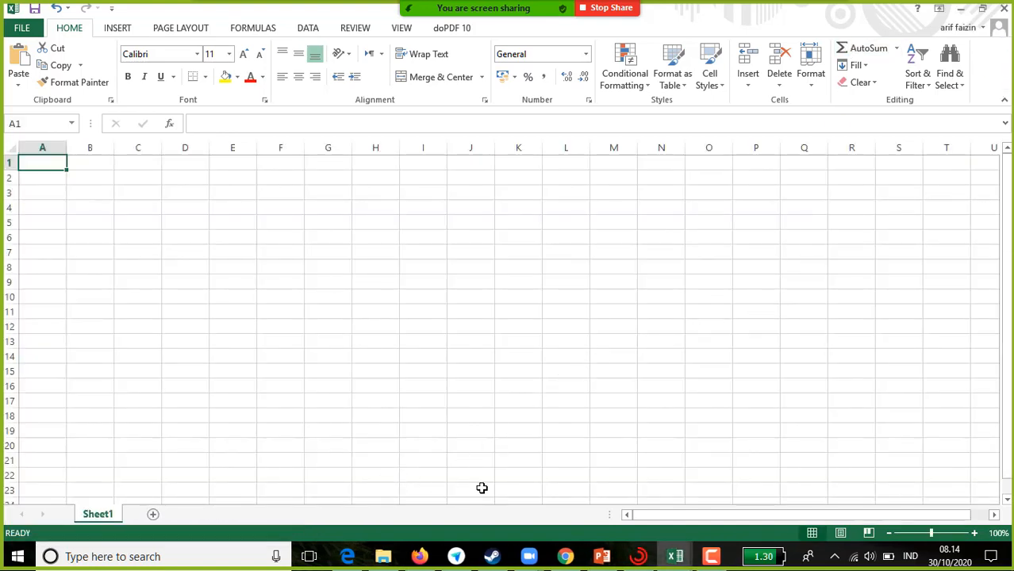
{"action": "left_click", "coordinate": [1004, 8]}
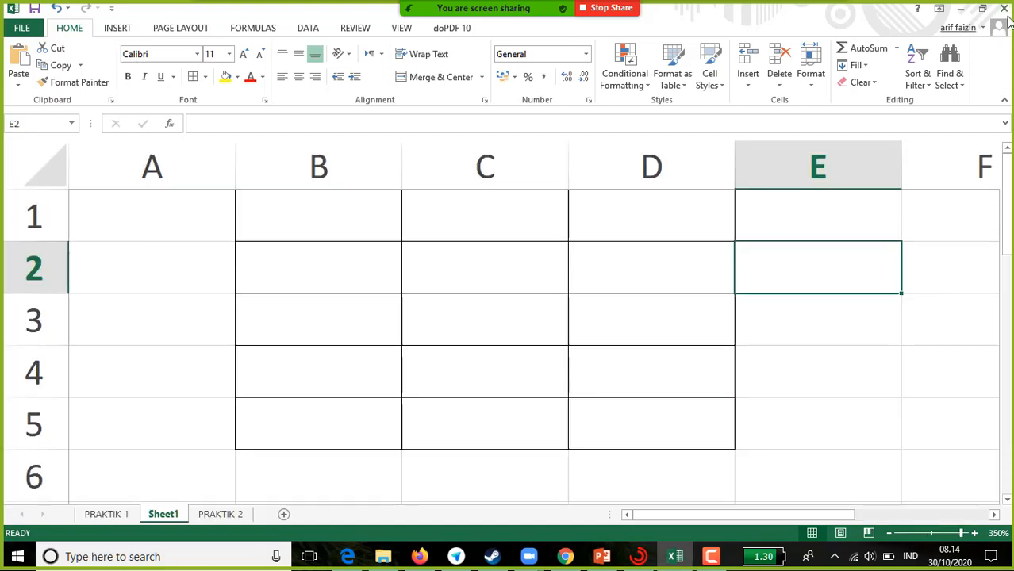
Close 5. contoh-praktik-1-dan-2.xlsx without saving the changes and launch Excel again through the Run dialog.
{"action": "left_click", "coordinate": [1004, 8]}
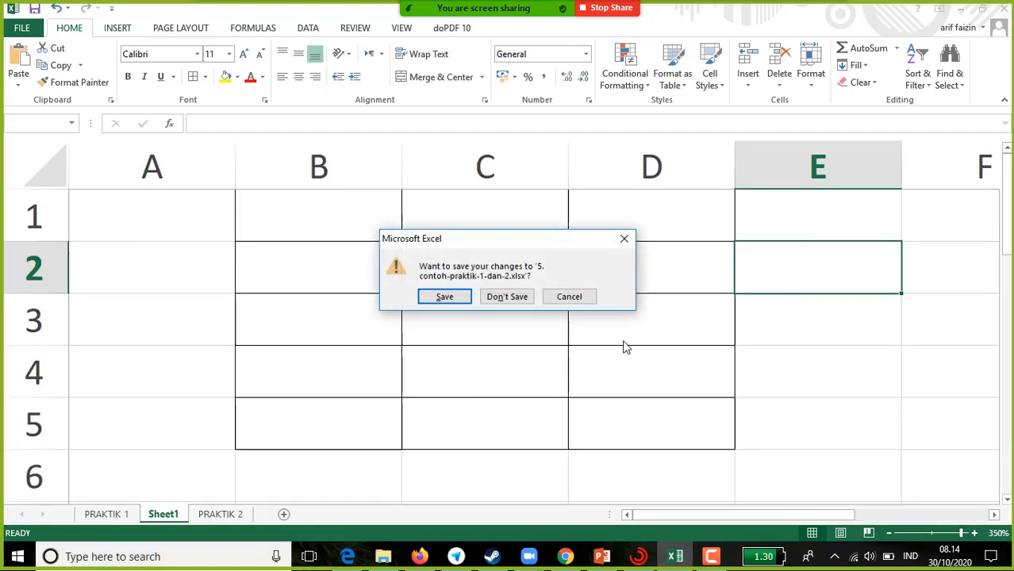
{"action": "left_click", "coordinate": [505, 298]}
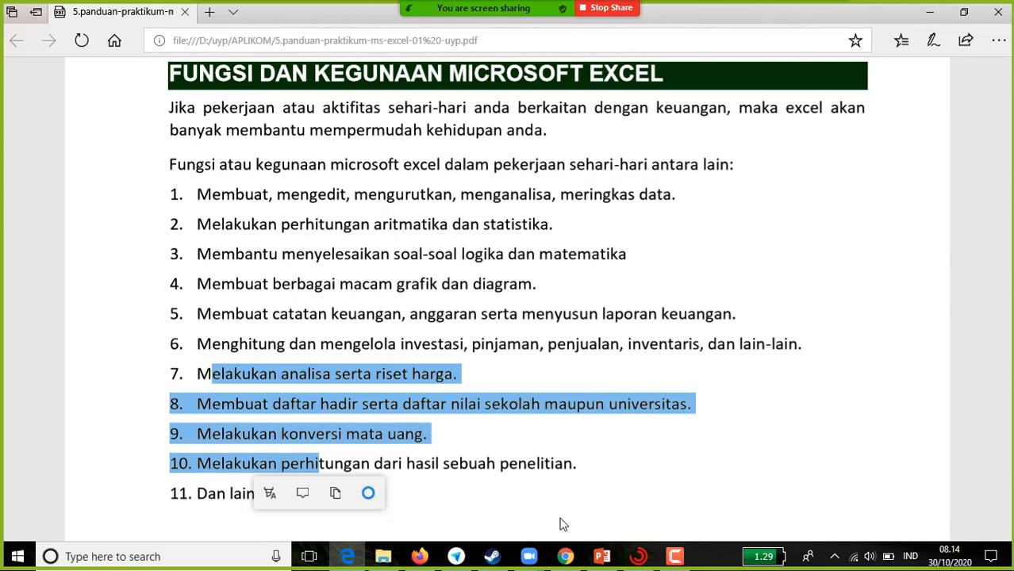
{"action": "key", "text": "super+r"}
{"action": "key", "text": "Escape"}
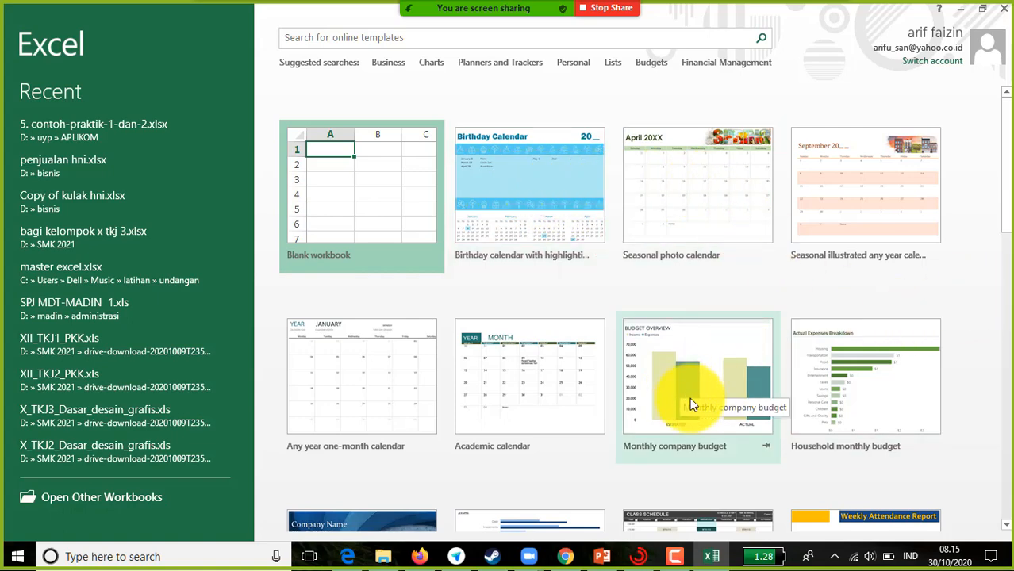
Admit the waiting meeting participants while browsing the templates, and open the recent workbook 5. contoh-praktik-1-dan-2.xlsx.
{"action": "left_click_drag", "start_coordinate": [1005, 162], "coordinate": [1004, 265]}
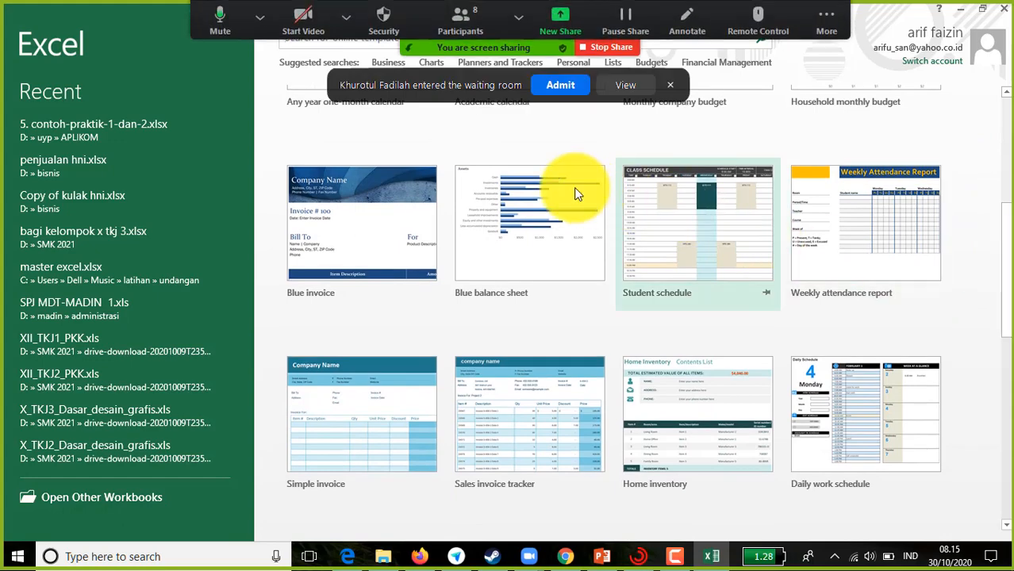
{"action": "left_click", "coordinate": [560, 85]}
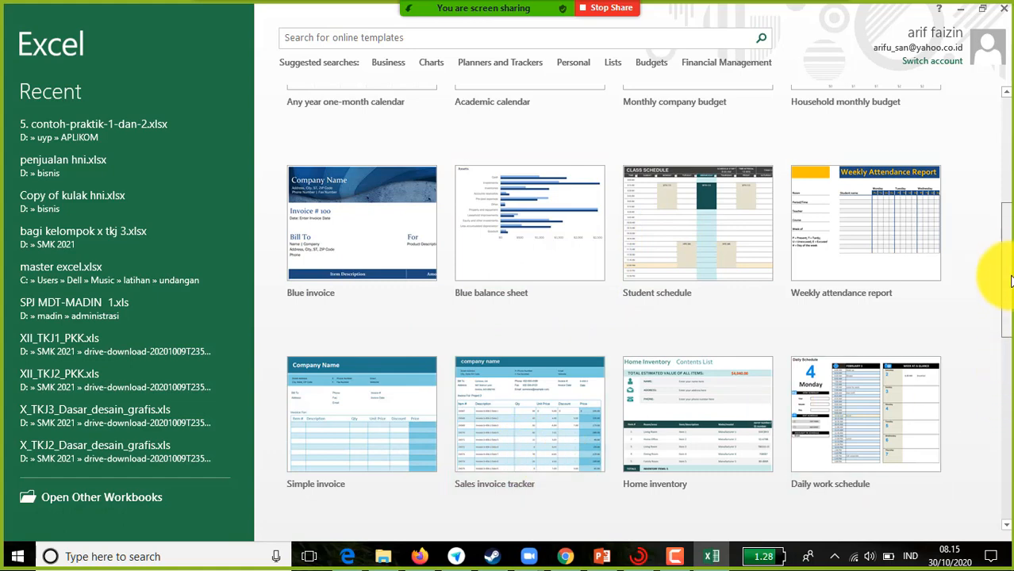
{"action": "left_click_drag", "start_coordinate": [1009, 281], "coordinate": [1009, 442]}
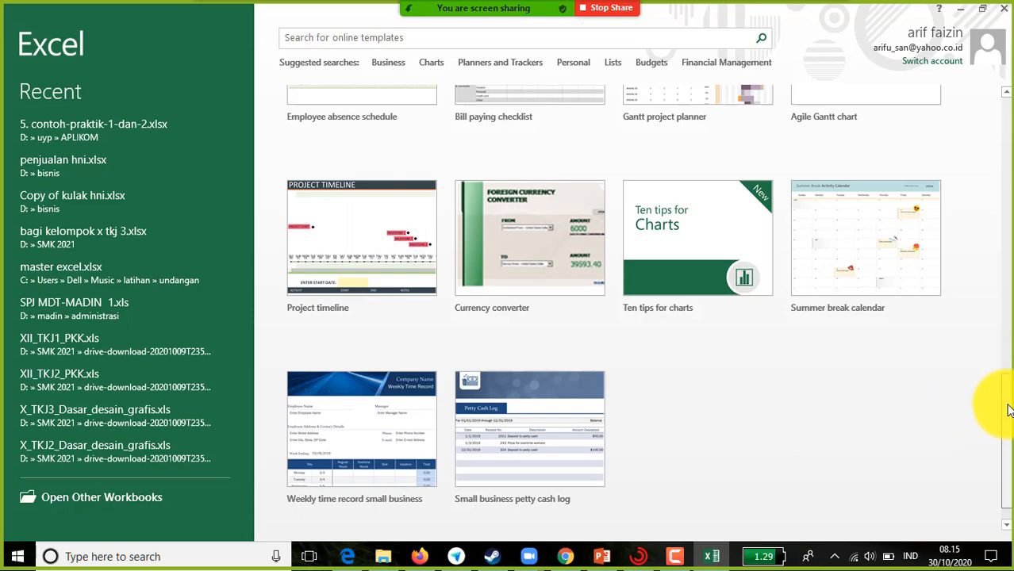
{"action": "left_click_drag", "start_coordinate": [1005, 401], "coordinate": [999, 100]}
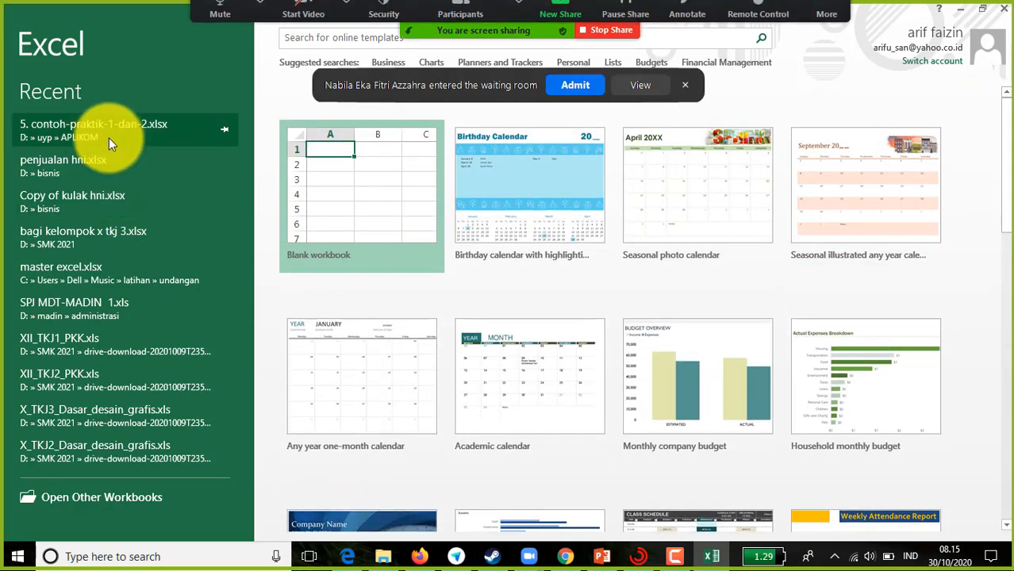
{"action": "left_click", "coordinate": [563, 88]}
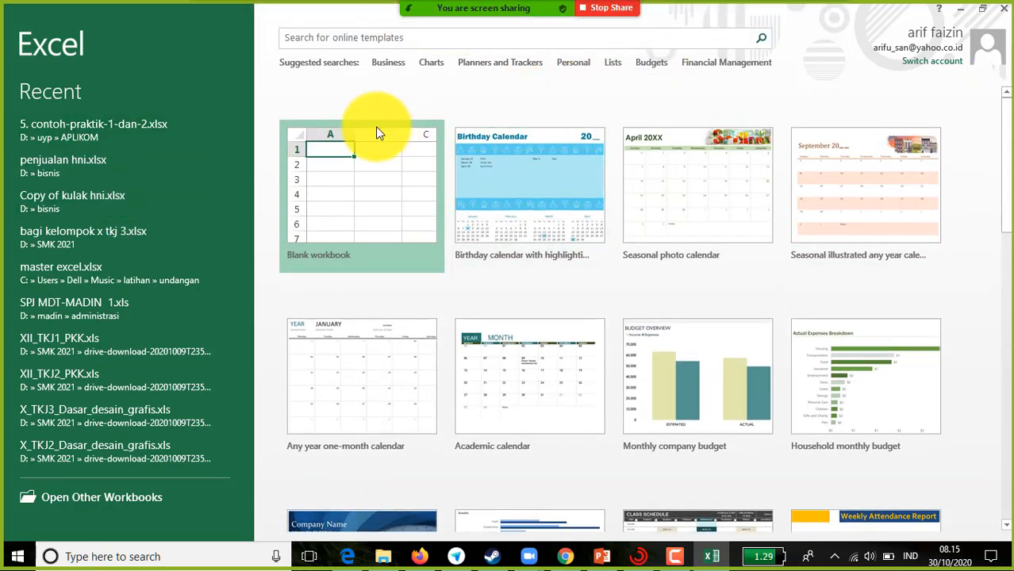
{"action": "left_click", "coordinate": [89, 134]}
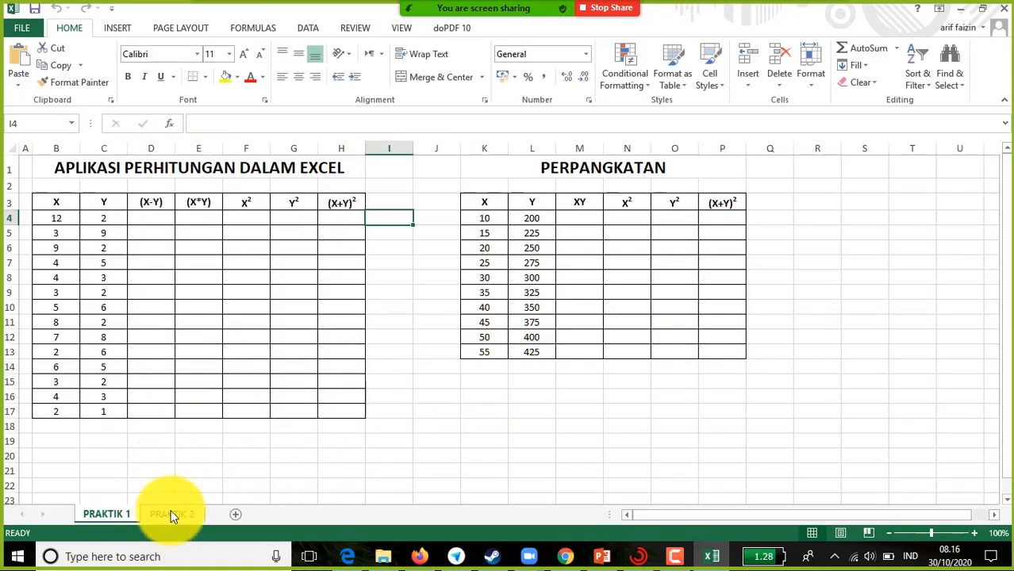
Select cell D4 in the (X-Y) column of the PRAKTIK 1 sheet and admit the waiting meeting participant.
{"action": "left_click", "coordinate": [150, 226]}
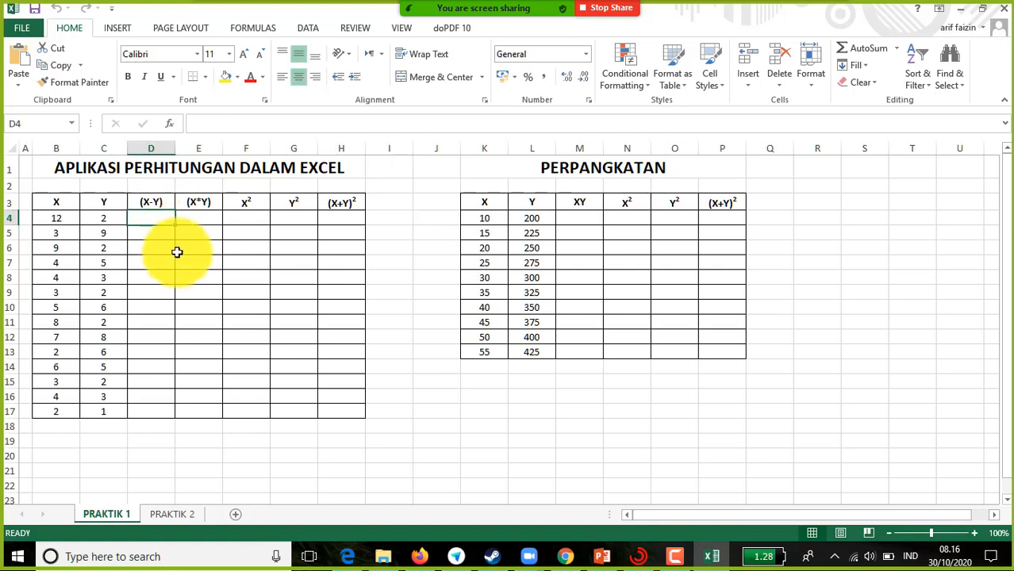
{"action": "left_click", "coordinate": [198, 262]}
{"action": "left_click", "coordinate": [192, 217]}
{"action": "left_click", "coordinate": [154, 219]}
{"action": "left_click", "coordinate": [211, 221]}
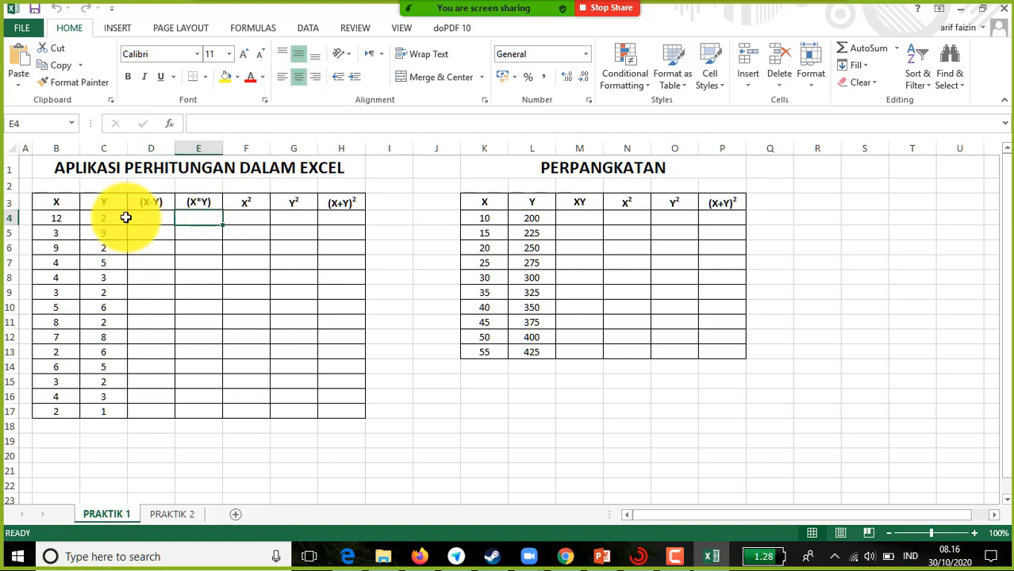
{"action": "left_click", "coordinate": [162, 217]}
{"action": "left_click", "coordinate": [229, 217]}
{"action": "left_click", "coordinate": [166, 217]}
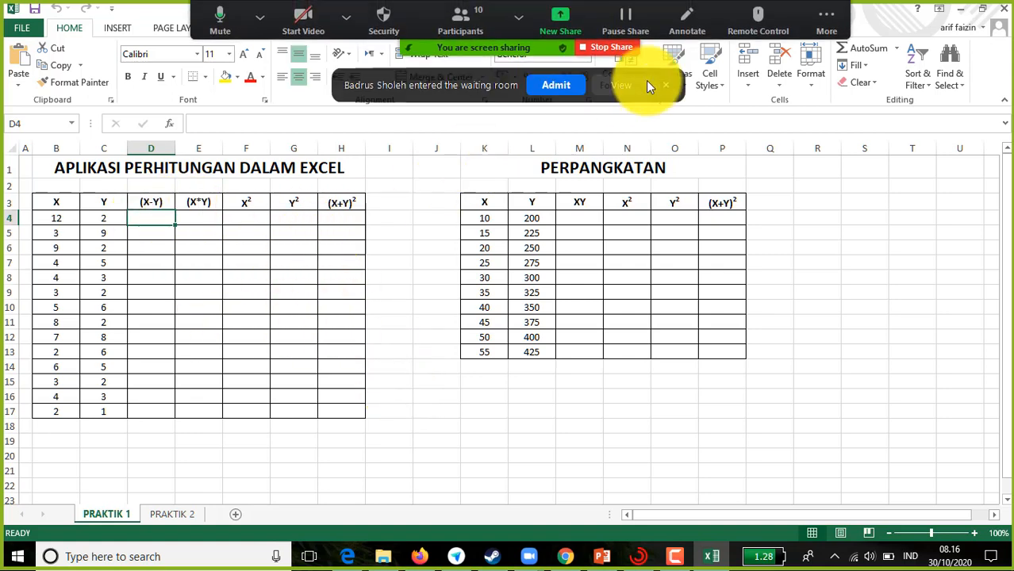
{"action": "left_click", "coordinate": [557, 85]}
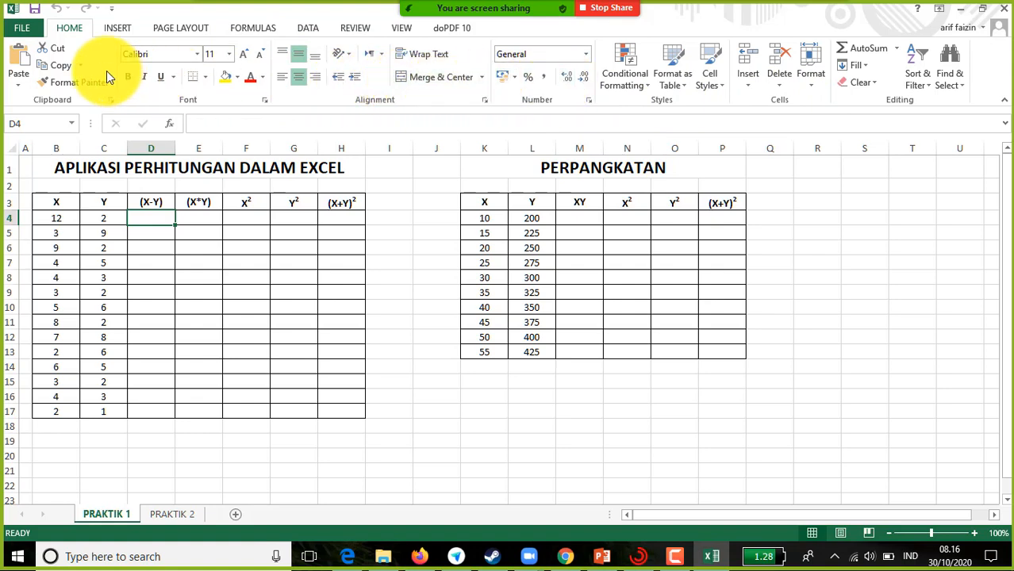
{"action": "left_click", "coordinate": [133, 27]}
{"action": "left_click", "coordinate": [164, 29]}
{"action": "left_click", "coordinate": [82, 27]}
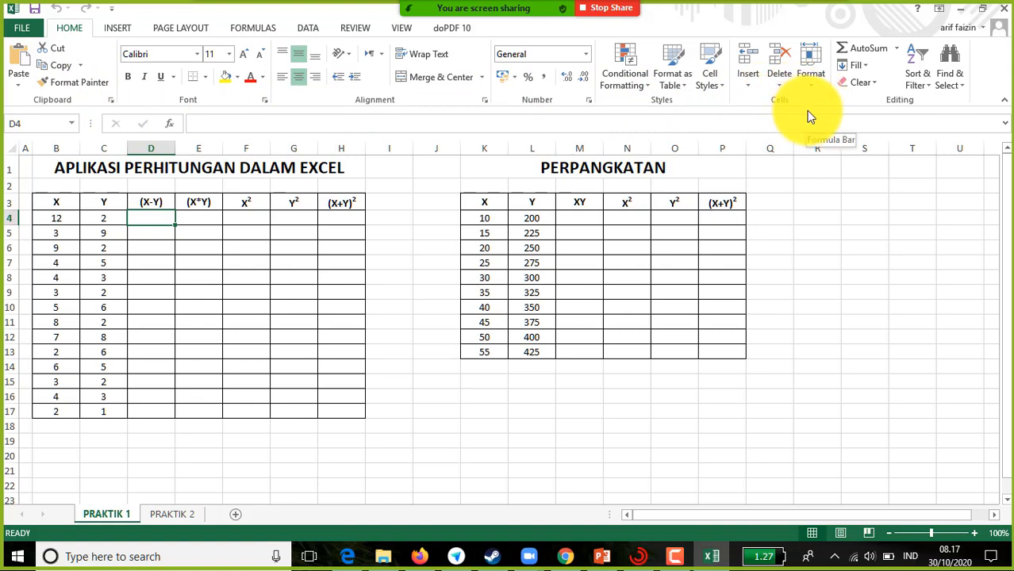
Start editing cell D4 and open the Insert Function dialog for it.
{"action": "left_click", "coordinate": [203, 126]}
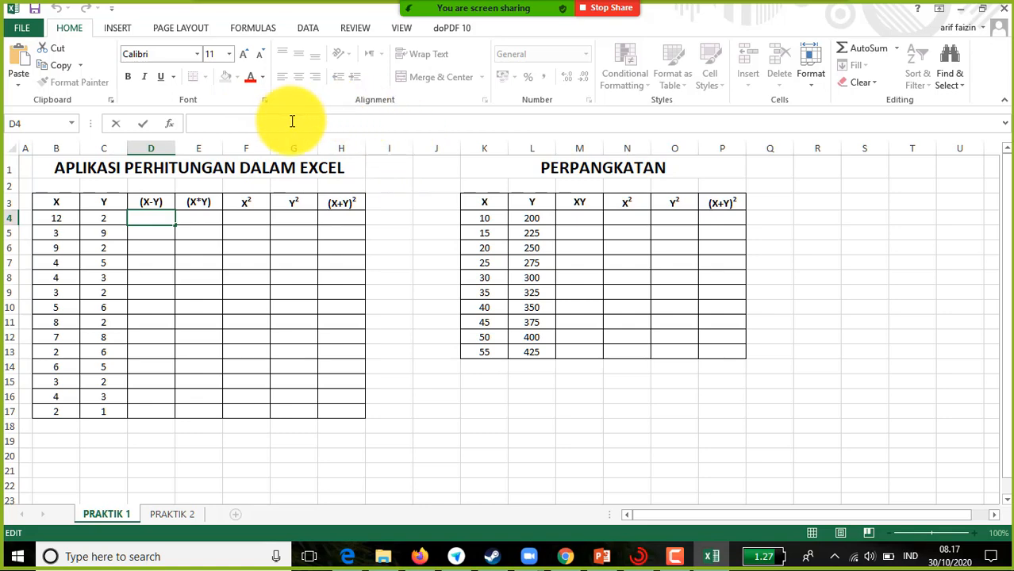
{"action": "left_click", "coordinate": [167, 124]}
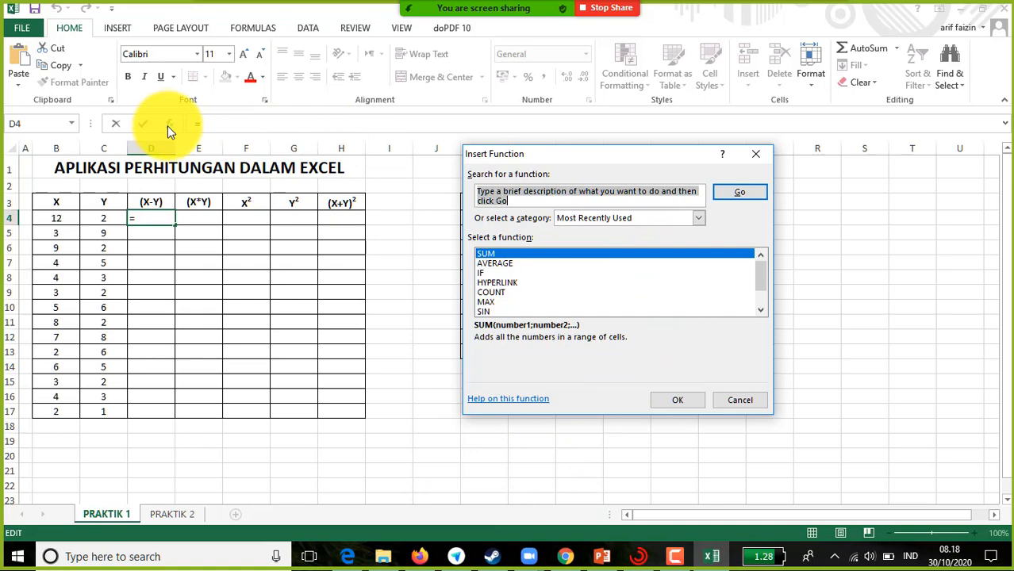
{"action": "mouse_move", "coordinate": [760, 282]}
{"action": "left_mouse_down"}
{"action": "mouse_move", "coordinate": [761, 301]}
{"action": "mouse_move", "coordinate": [759, 273]}
{"action": "left_mouse_up"}
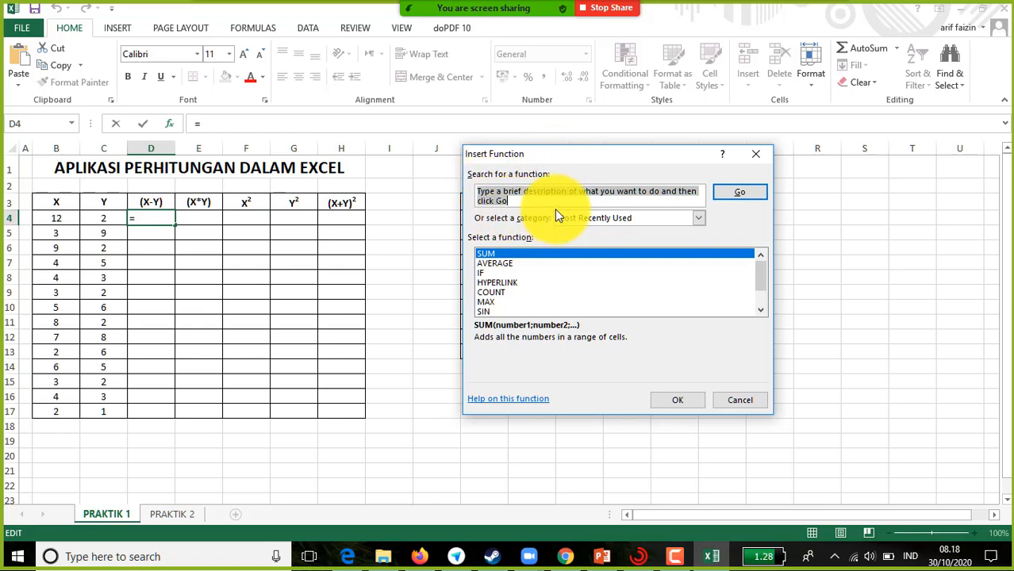
{"action": "left_click", "coordinate": [519, 203]}
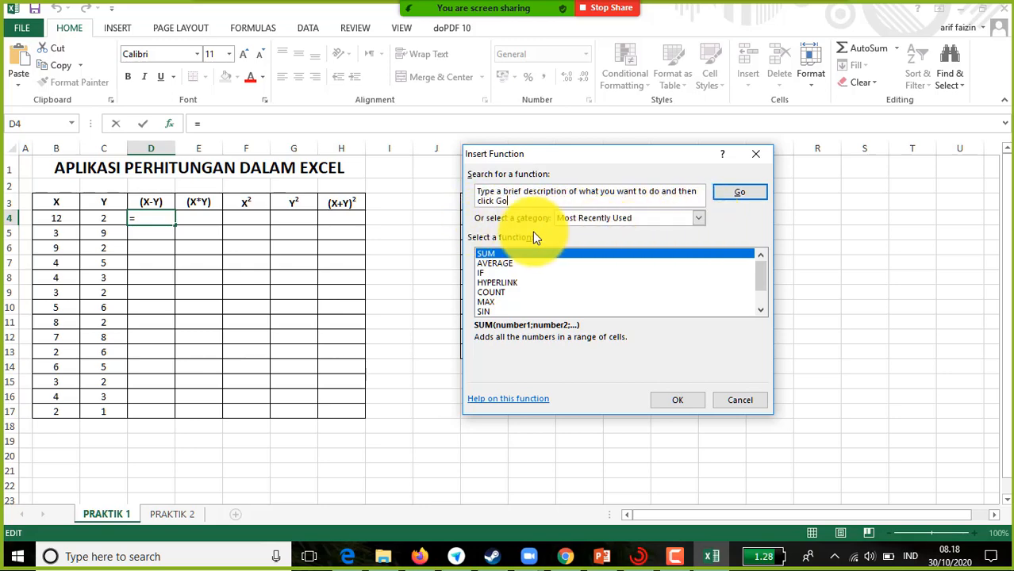
Admit the waiting meeting participants, and look through the function categories and the Most Recently Used functions in the Insert Function dialog.
{"action": "left_click", "coordinate": [563, 94]}
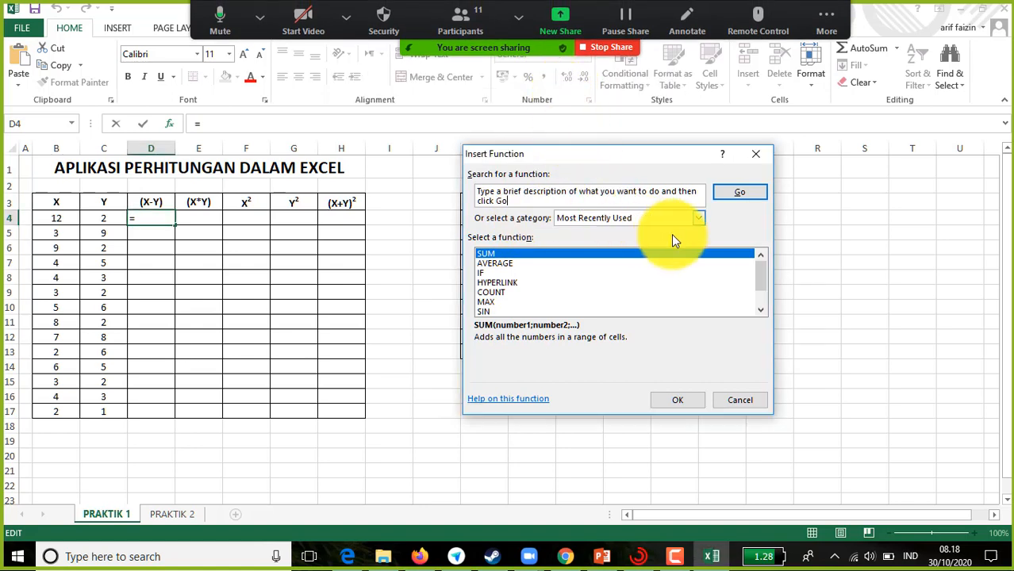
{"action": "left_click", "coordinate": [700, 218]}
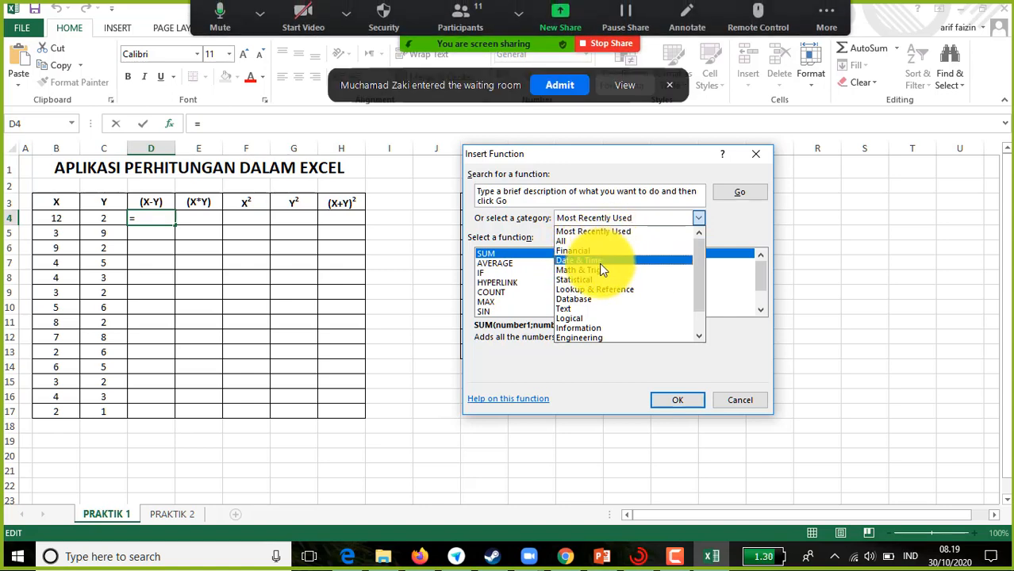
{"action": "left_click", "coordinate": [562, 88]}
{"action": "left_click_drag", "start_coordinate": [757, 276], "coordinate": [759, 301]}
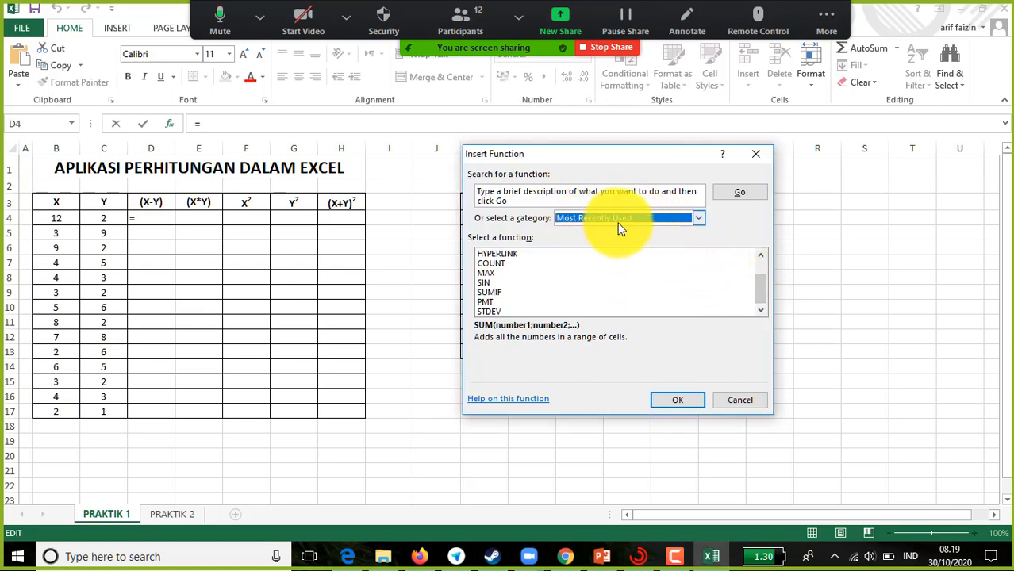
{"action": "left_click_drag", "start_coordinate": [765, 287], "coordinate": [762, 256]}
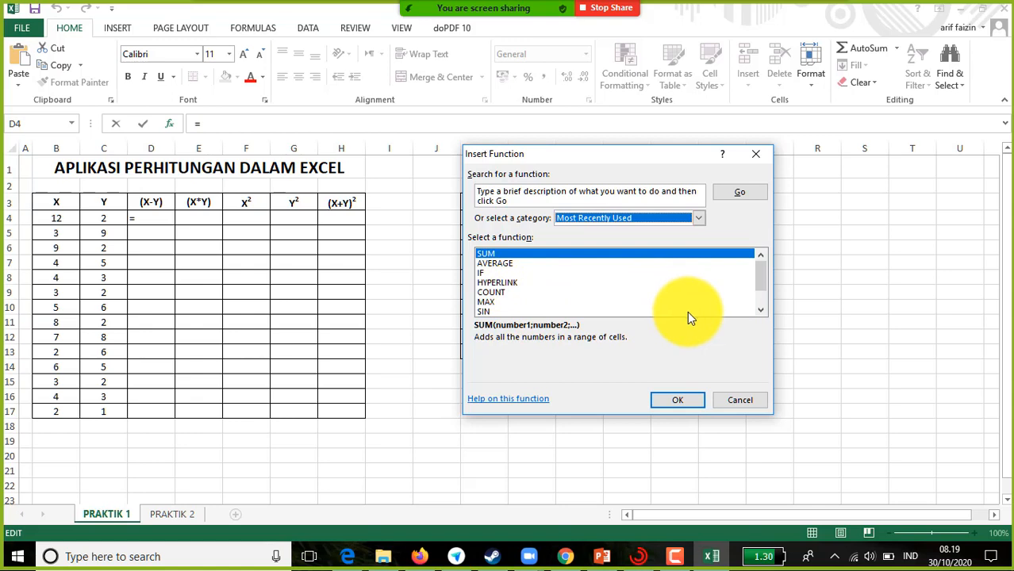
Open the help for the AVERAGE function, move and widen the help window, and close it.
{"action": "left_click", "coordinate": [507, 262]}
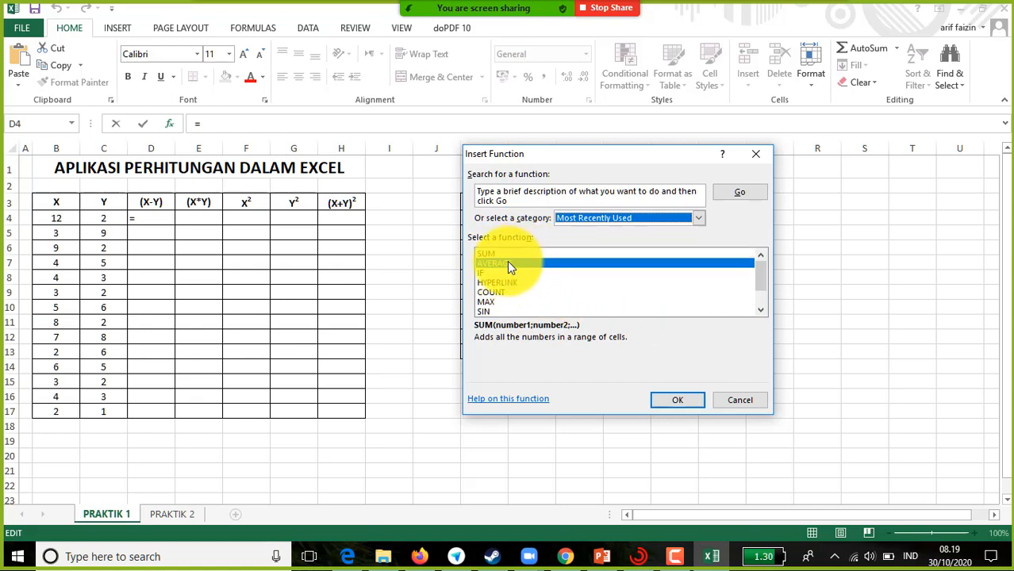
{"action": "left_click", "coordinate": [533, 403]}
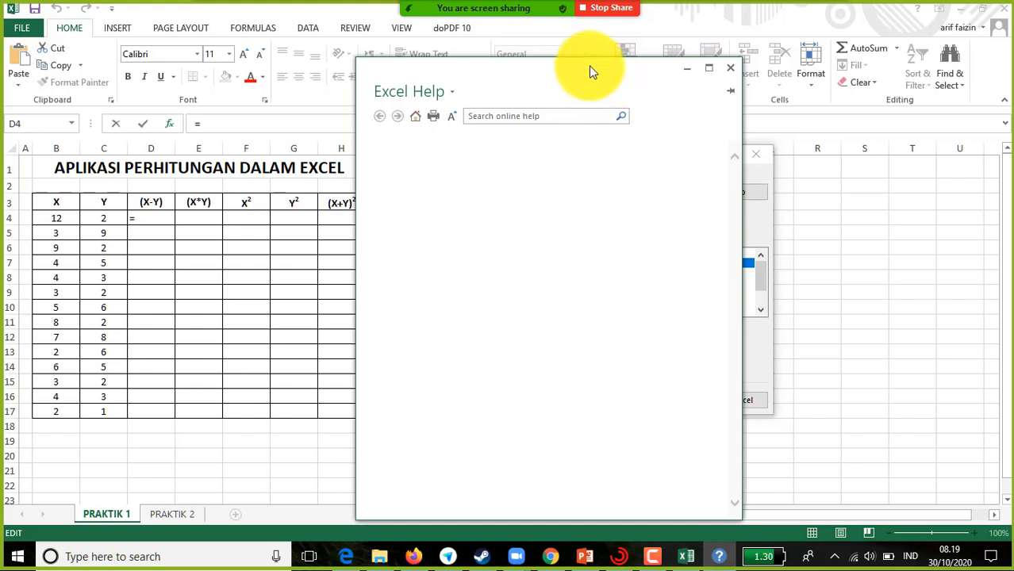
{"action": "left_click_drag", "start_coordinate": [588, 71], "coordinate": [594, 46]}
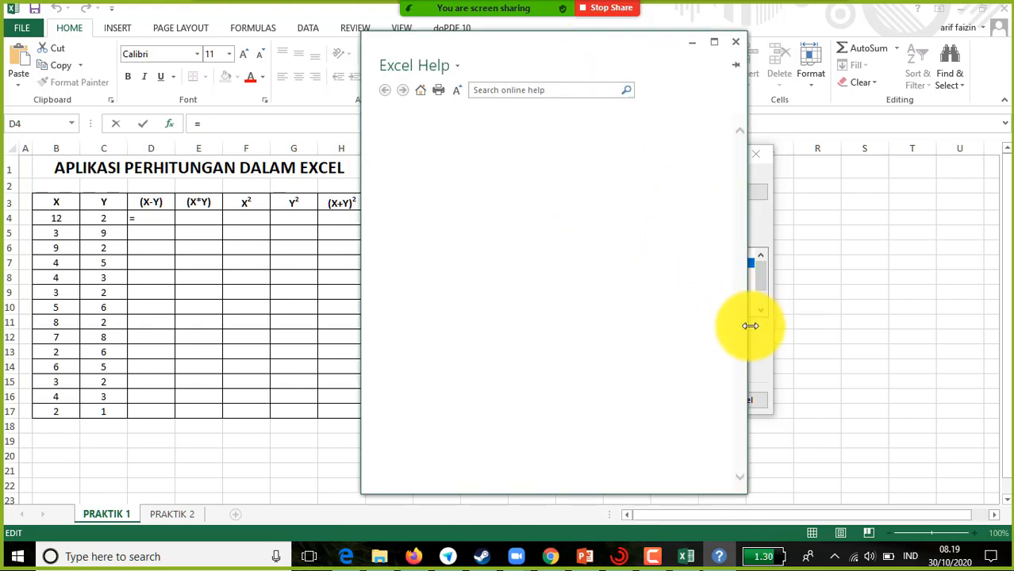
{"action": "left_click_drag", "start_coordinate": [749, 325], "coordinate": [907, 321]}
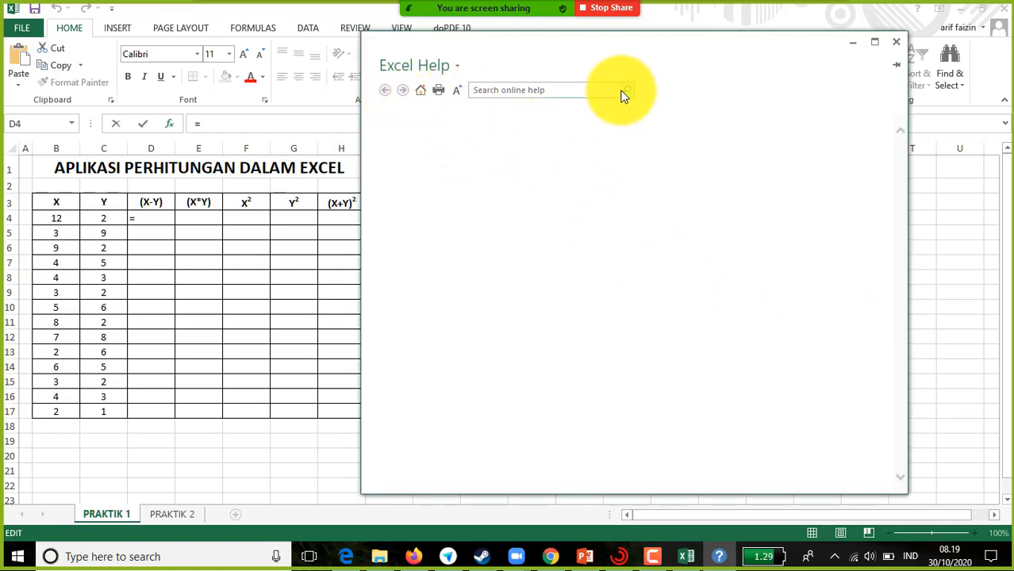
{"action": "left_click", "coordinate": [894, 43]}
Read the SUM and AVERAGE descriptions, open and close the AVERAGE help, and leave the Insert Function dialog without inserting anything.
{"action": "left_click", "coordinate": [491, 254]}
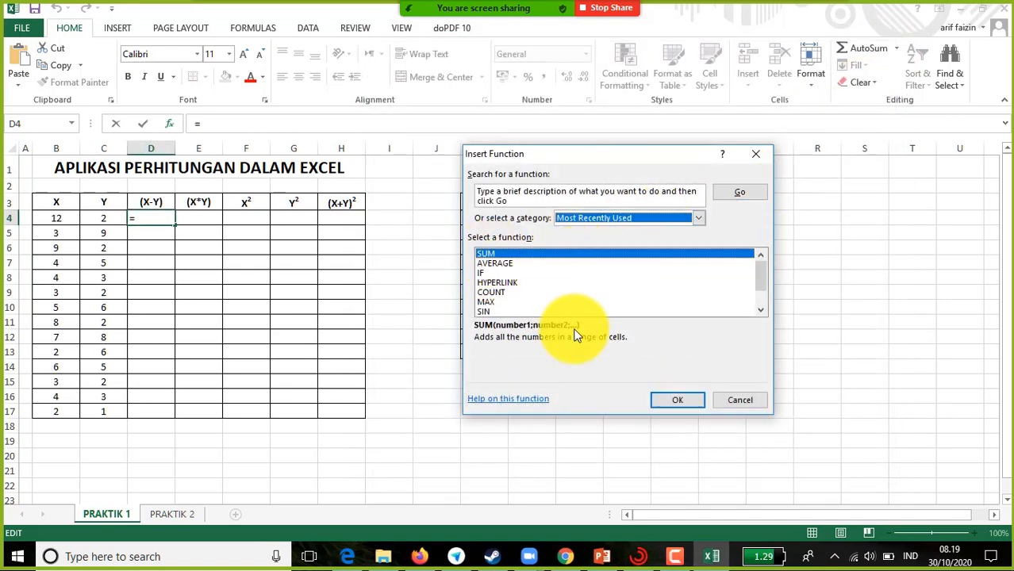
{"action": "left_click", "coordinate": [504, 264]}
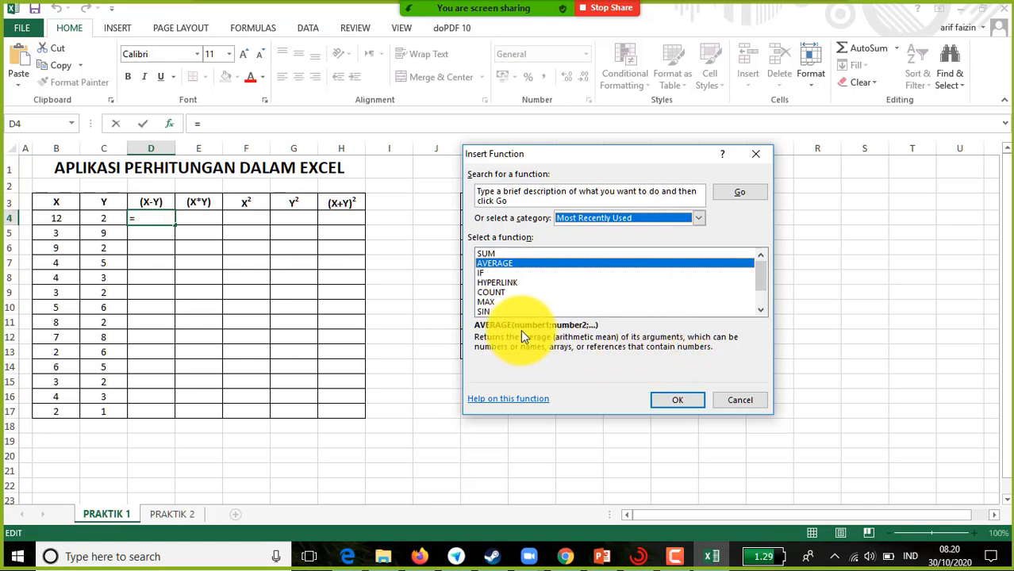
{"action": "left_click", "coordinate": [528, 403]}
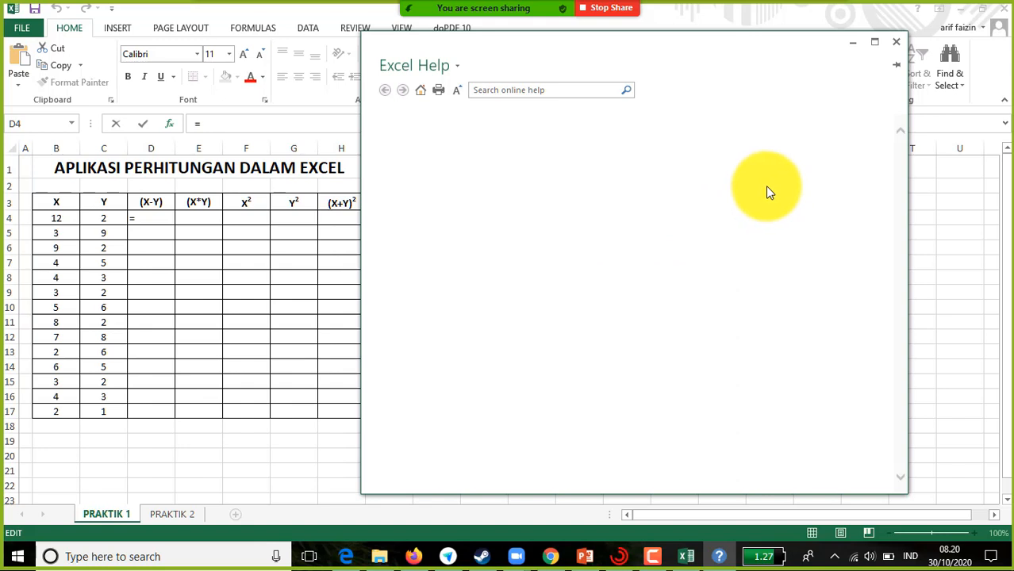
{"action": "left_click", "coordinate": [896, 44]}
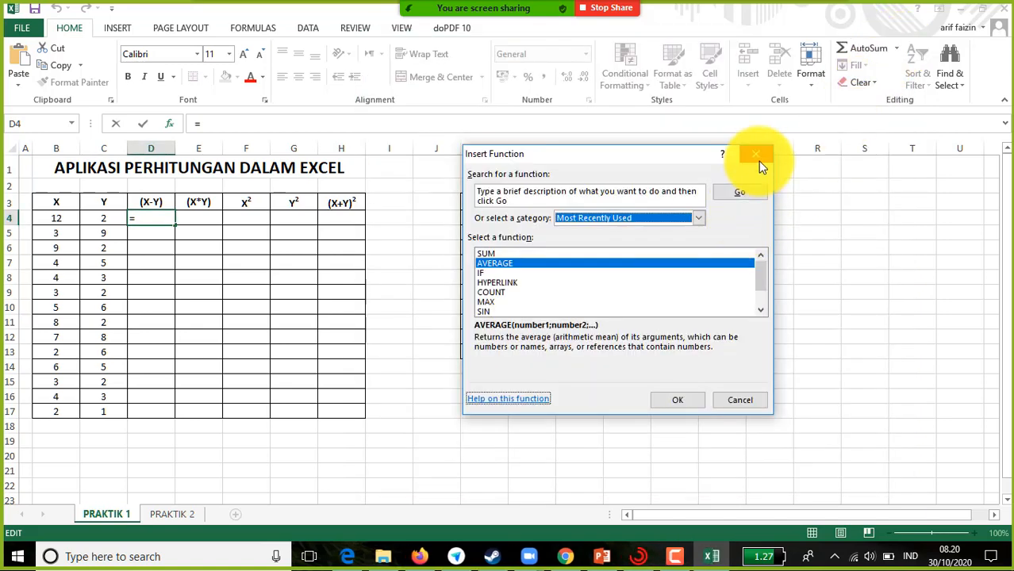
{"action": "left_click", "coordinate": [758, 161]}
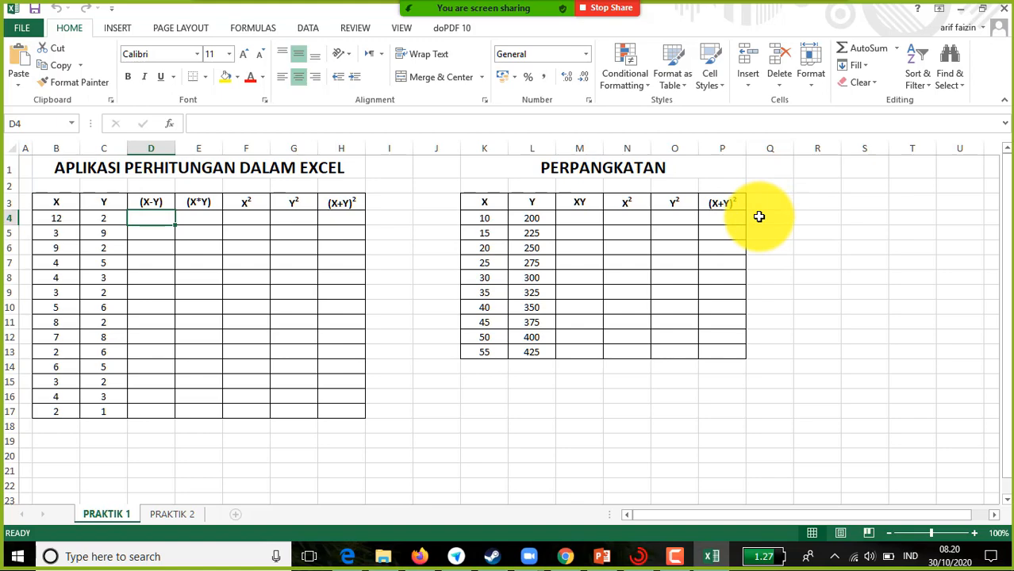
Add a new blank worksheet after PRAKTIK 2 and select the range F4:K17 on it, ending in cell K18.
{"action": "left_click", "coordinate": [173, 518]}
{"action": "left_click", "coordinate": [235, 513]}
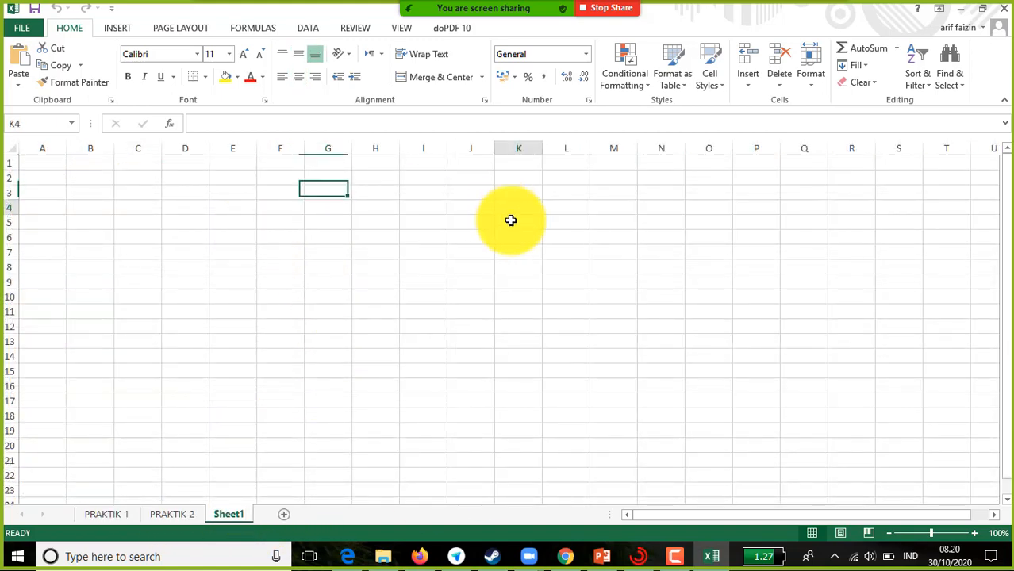
{"action": "left_click_drag", "start_coordinate": [510, 220], "coordinate": [274, 401]}
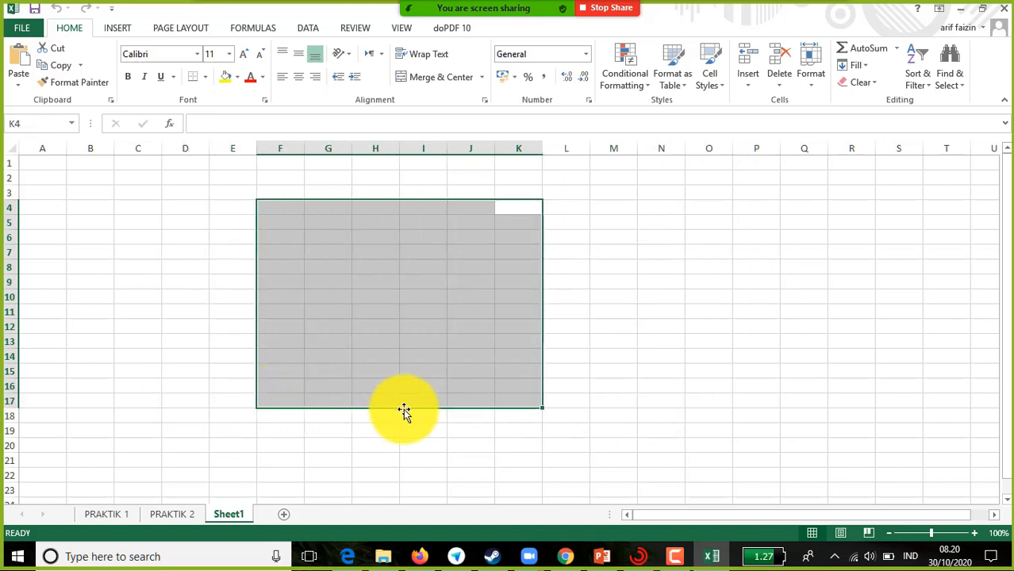
{"action": "double_click", "coordinate": [526, 416]}
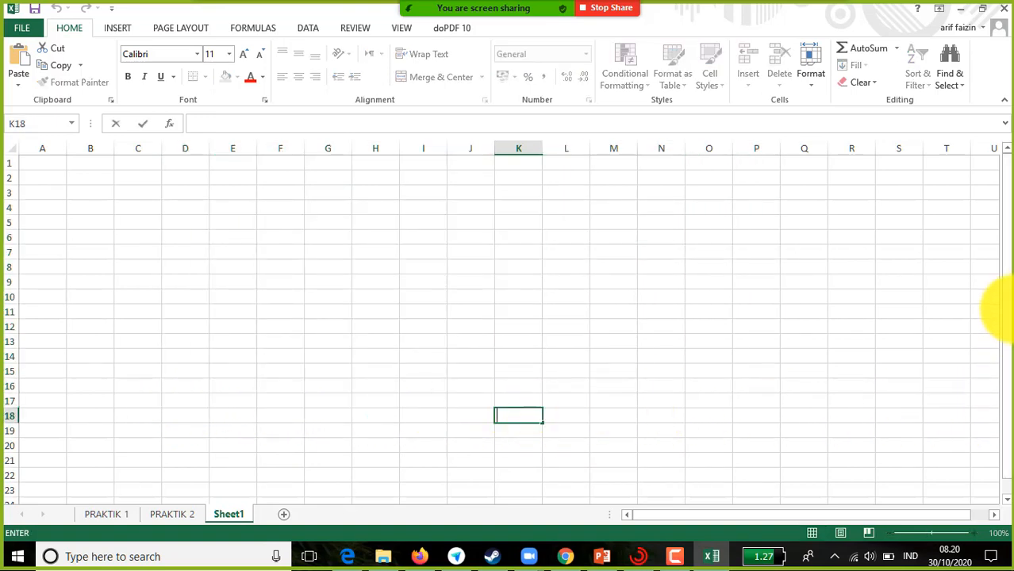
Demonstrate range selection on the blank sheet with E5:P21 and E5:Q22, finishing on the single cell H9.
{"action": "left_click_drag", "start_coordinate": [1007, 335], "coordinate": [1005, 378]}
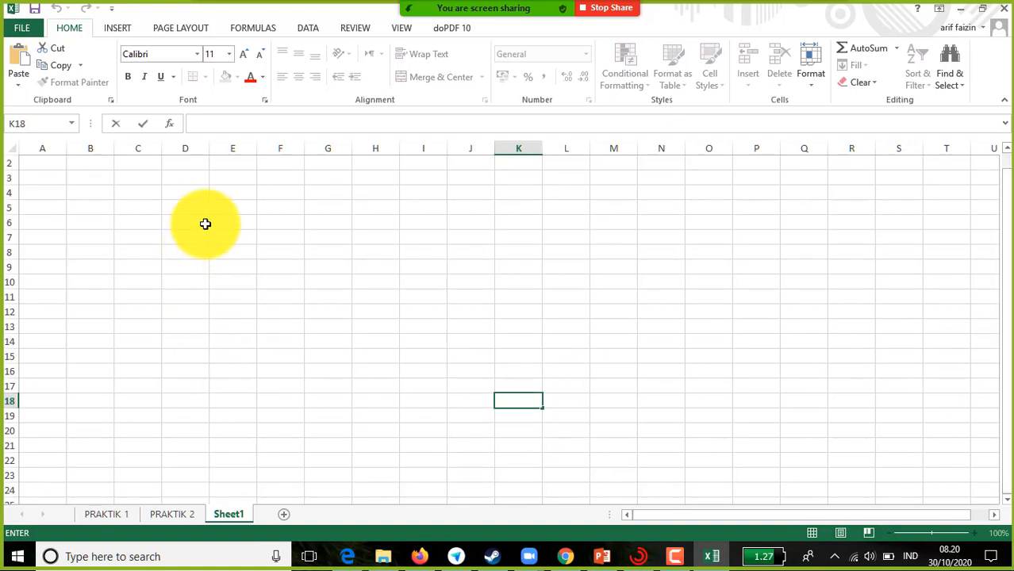
{"action": "left_click_drag", "start_coordinate": [233, 208], "coordinate": [767, 449]}
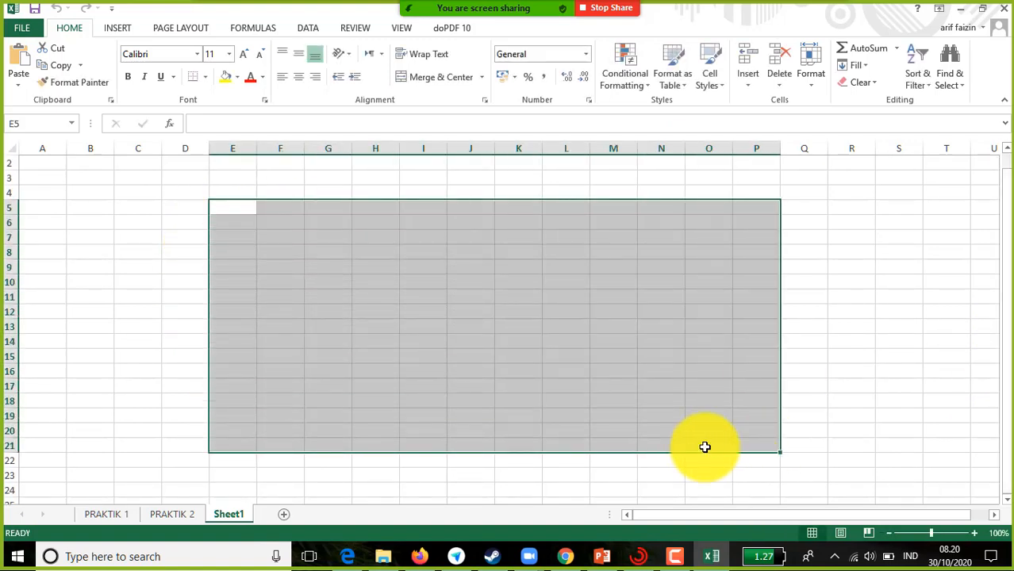
{"action": "double_click", "coordinate": [239, 205]}
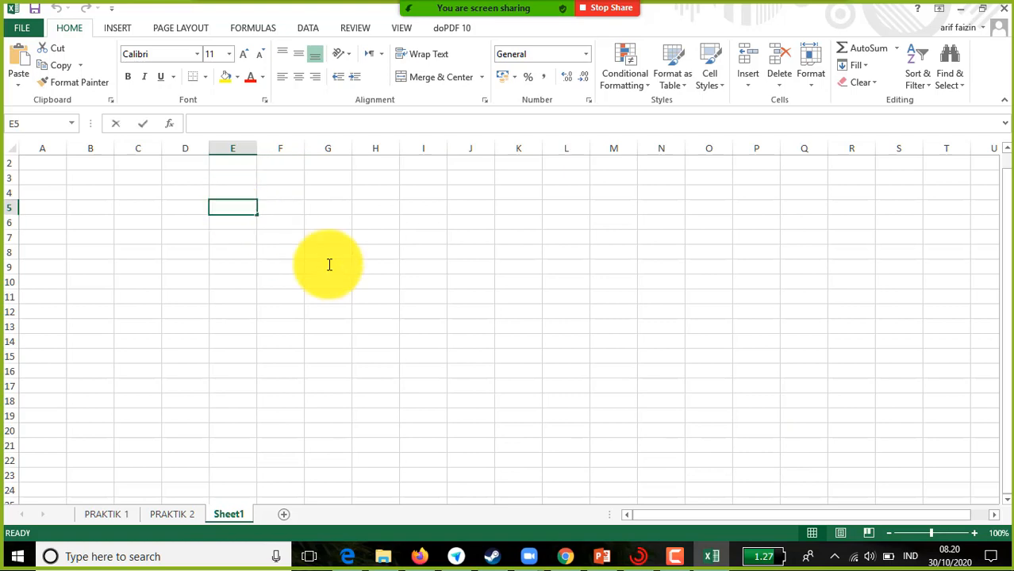
{"action": "left_click", "coordinate": [233, 237]}
{"action": "left_click_drag", "start_coordinate": [235, 211], "coordinate": [792, 461]}
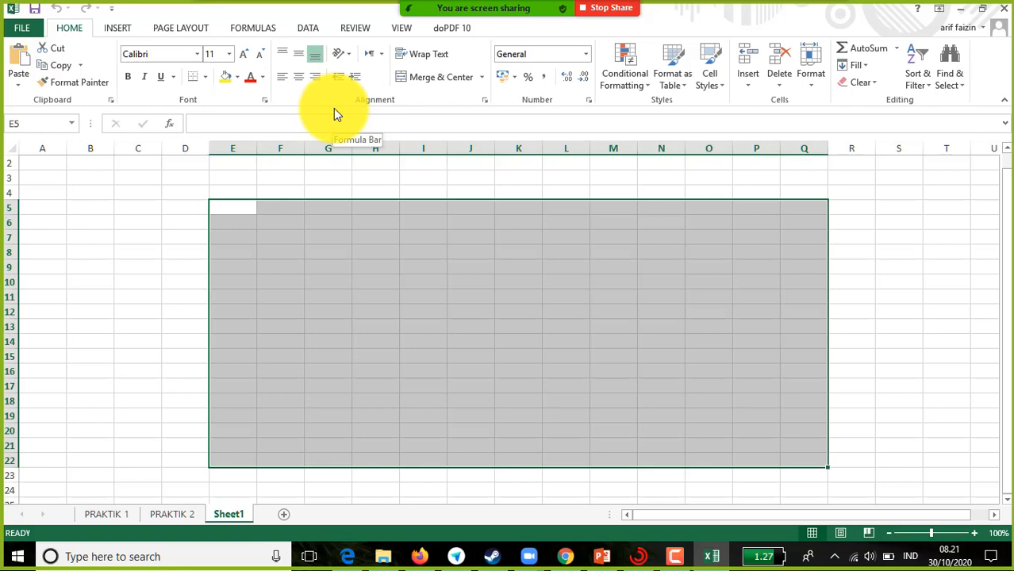
{"action": "left_click", "coordinate": [394, 270]}
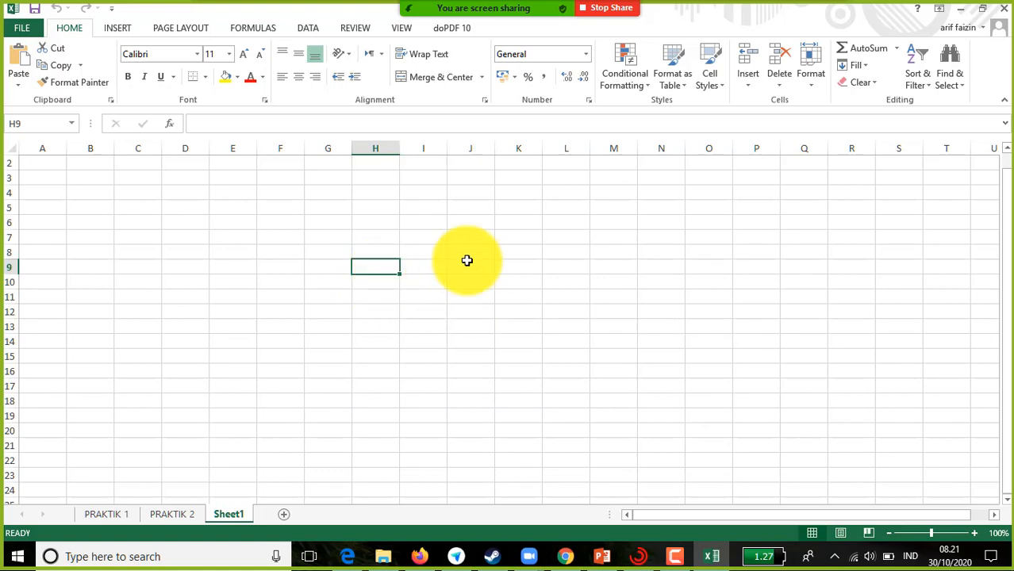
Magnify the blank sheet to 244%.
{"action": "left_click", "coordinate": [975, 533]}
{"action": "left_click", "coordinate": [978, 535]}
{"action": "left_click", "coordinate": [978, 535]}
{"action": "left_click", "coordinate": [978, 534]}
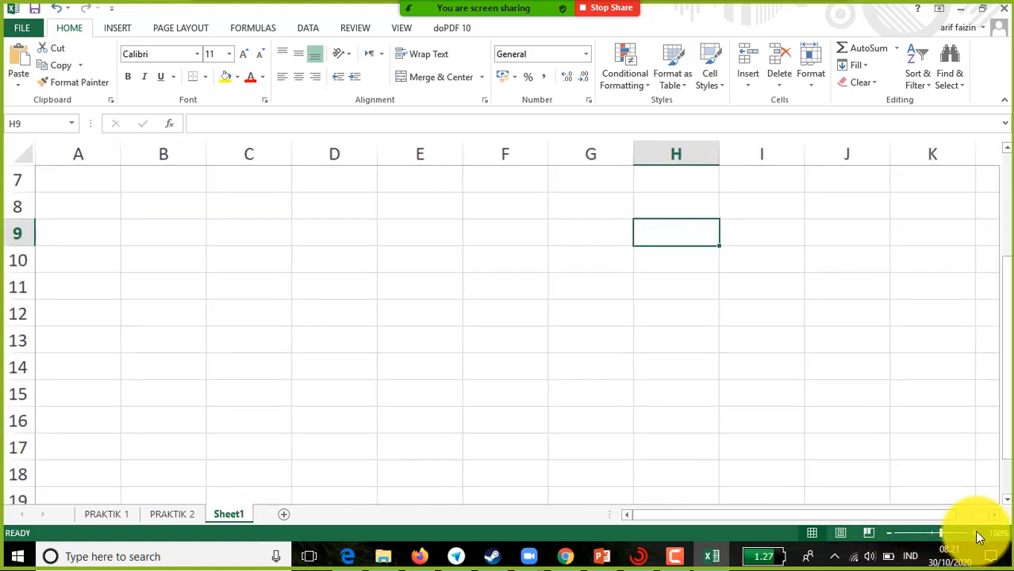
{"action": "left_click", "coordinate": [978, 535]}
{"action": "left_click", "coordinate": [977, 535]}
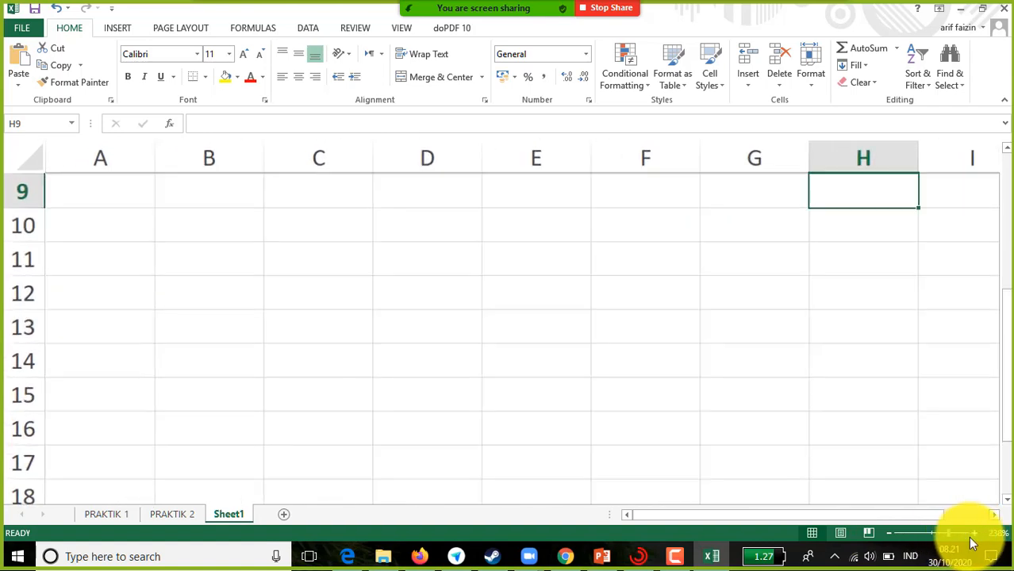
{"action": "left_click", "coordinate": [978, 534]}
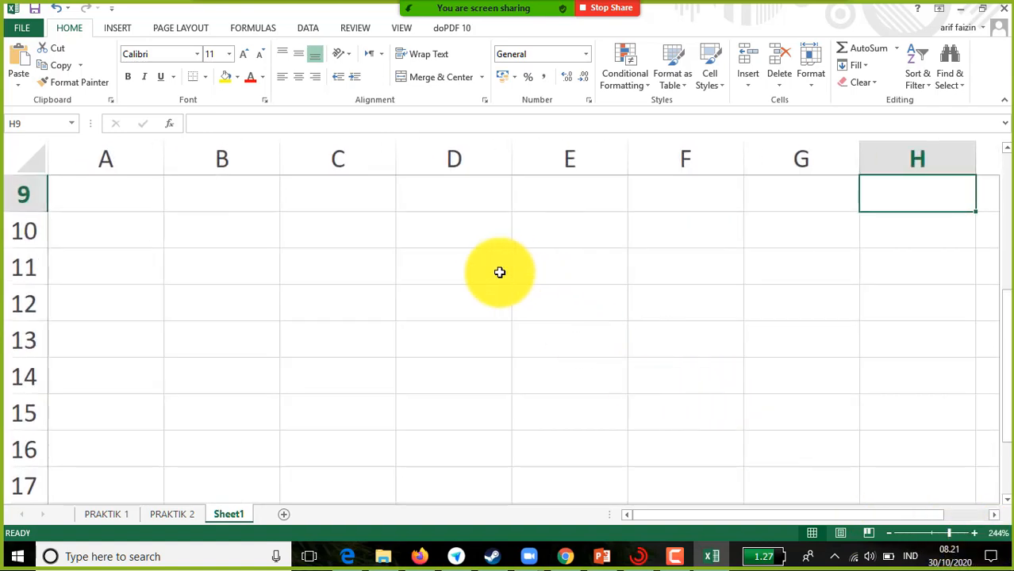
Demonstrate selecting single cells around D11 to D13, finishing on cell D12 and pointing out its fill handle.
{"action": "left_click", "coordinate": [435, 268]}
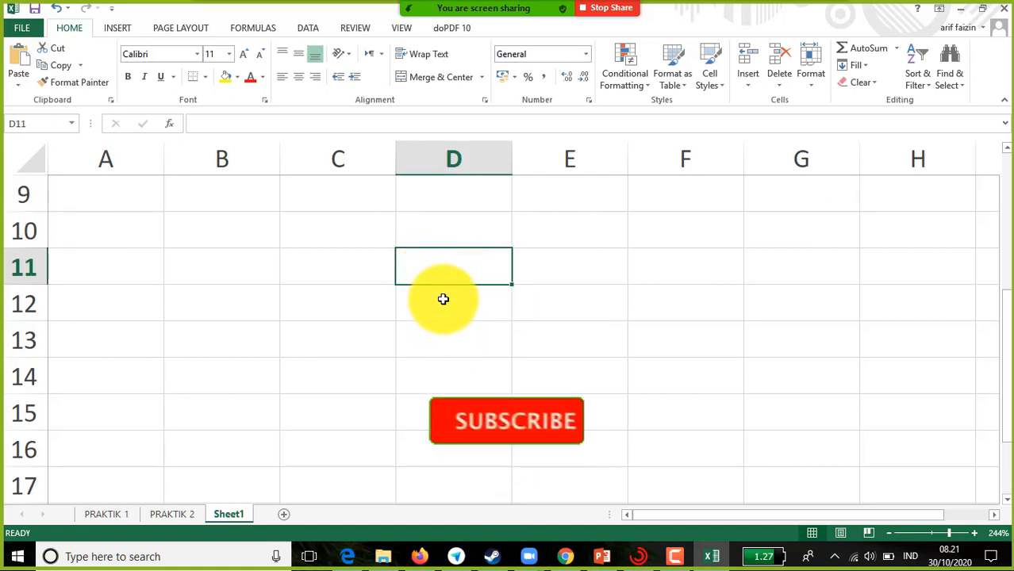
{"action": "left_click", "coordinate": [446, 299]}
{"action": "left_click", "coordinate": [464, 336]}
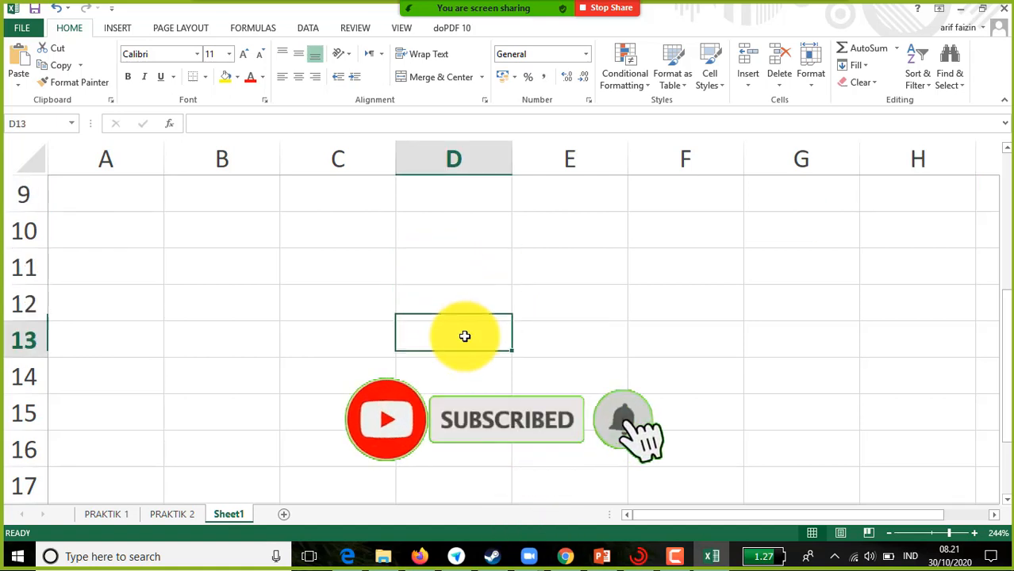
{"action": "left_click", "coordinate": [477, 302]}
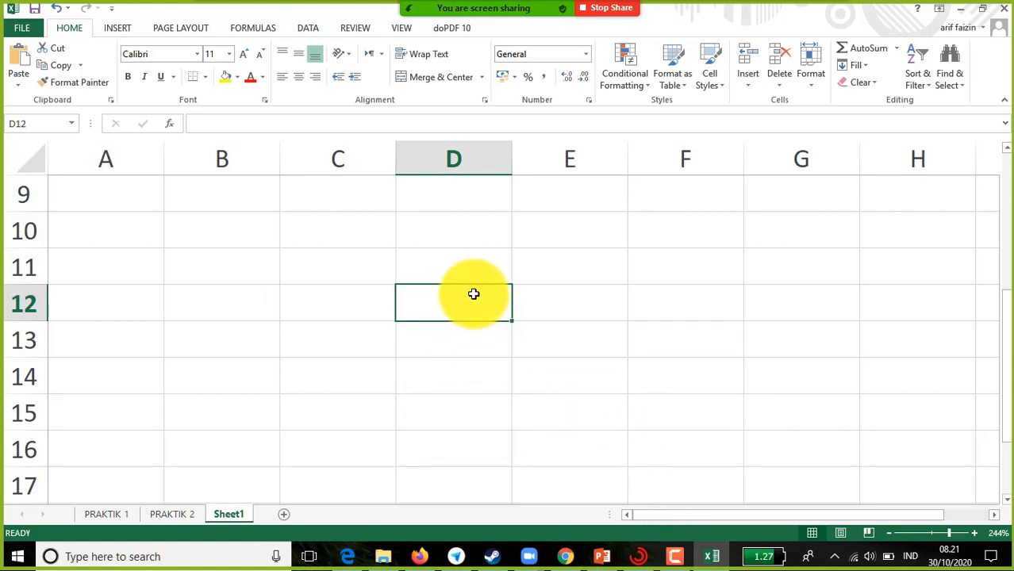
{"action": "left_click_drag", "start_coordinate": [454, 300], "coordinate": [488, 291]}
{"action": "left_click", "coordinate": [609, 363]}
{"action": "left_click", "coordinate": [486, 293]}
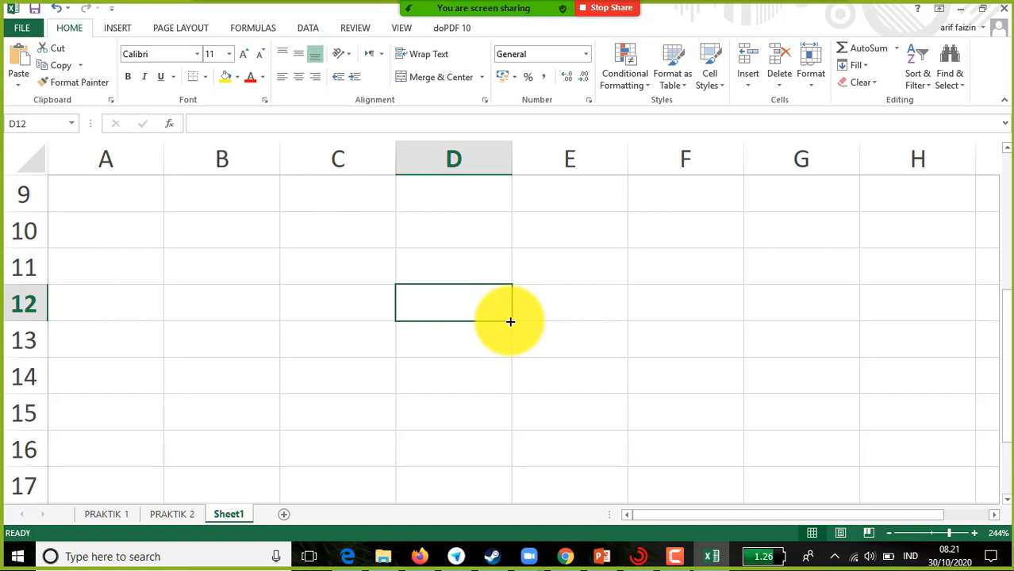
{"action": "mouse_move", "coordinate": [510, 321]}
{"action": "left_mouse_down"}
{"action": "mouse_move", "coordinate": [539, 446]}
{"action": "mouse_move", "coordinate": [531, 357]}
{"action": "mouse_move", "coordinate": [507, 321]}
{"action": "left_mouse_up"}
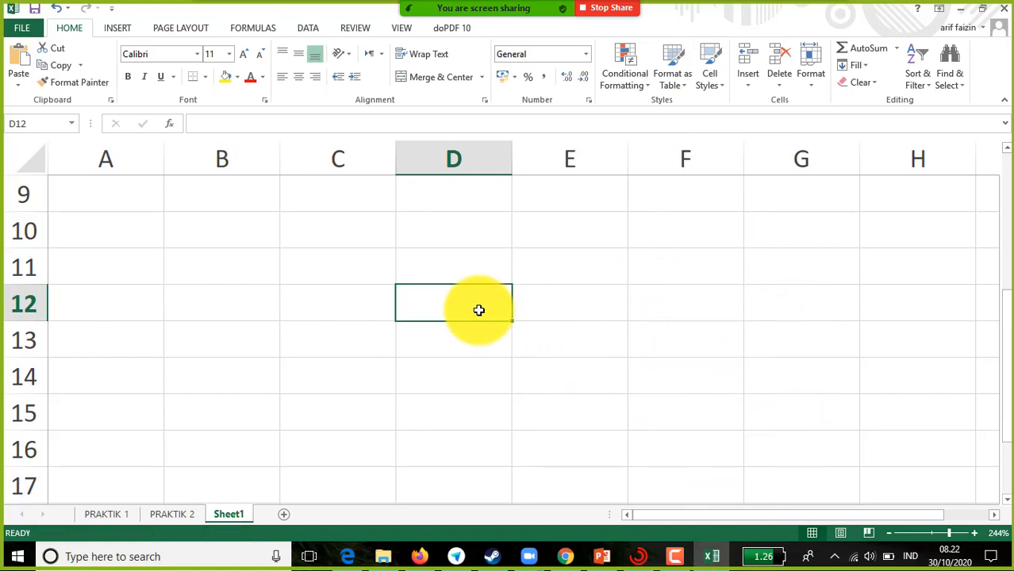
Enter "aku" in cell D12 and fill it down through cell D16.
{"action": "type", "text": "a"}
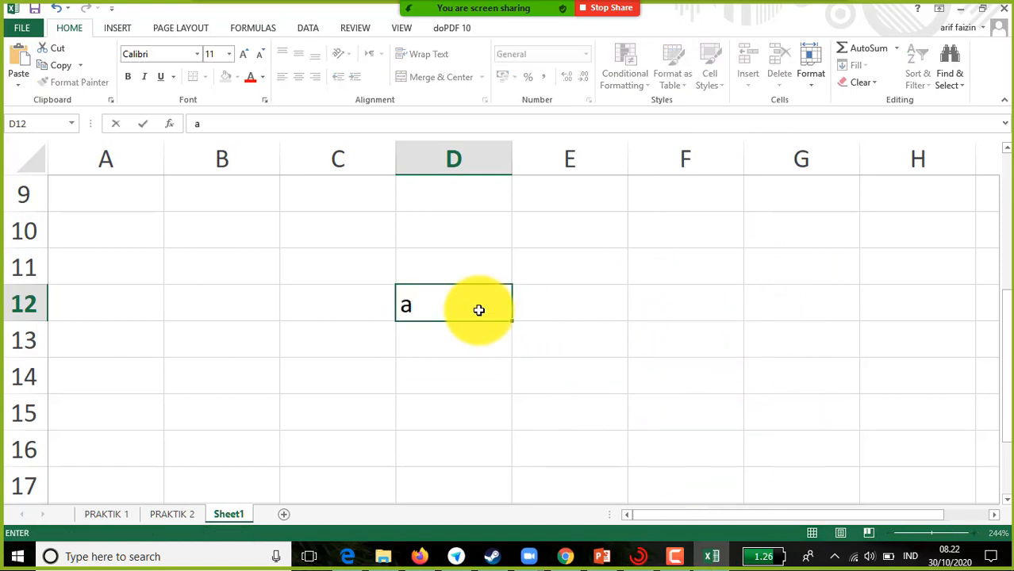
{"action": "type", "text": "ku"}
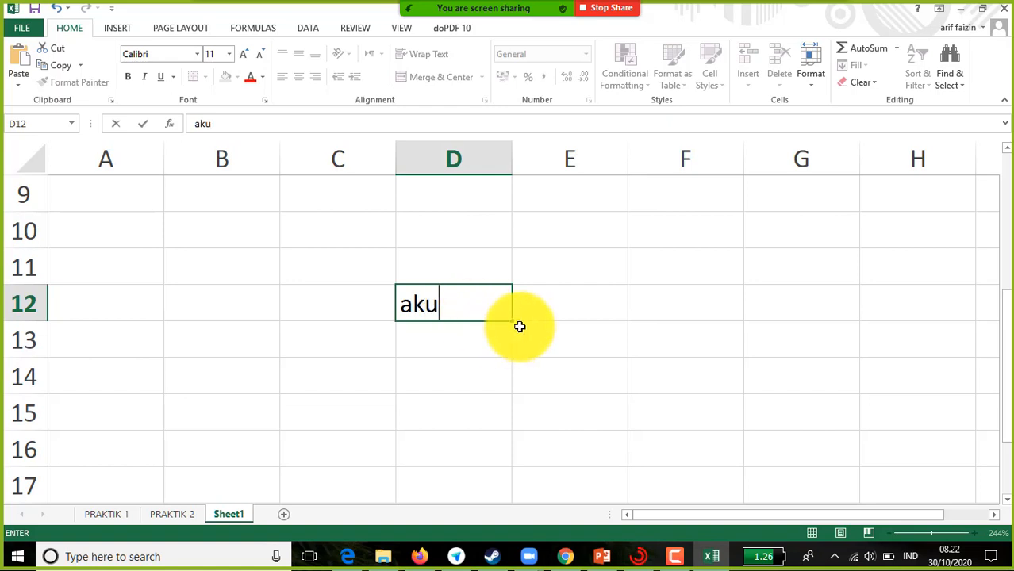
{"action": "left_click_drag", "start_coordinate": [512, 321], "coordinate": [512, 471]}
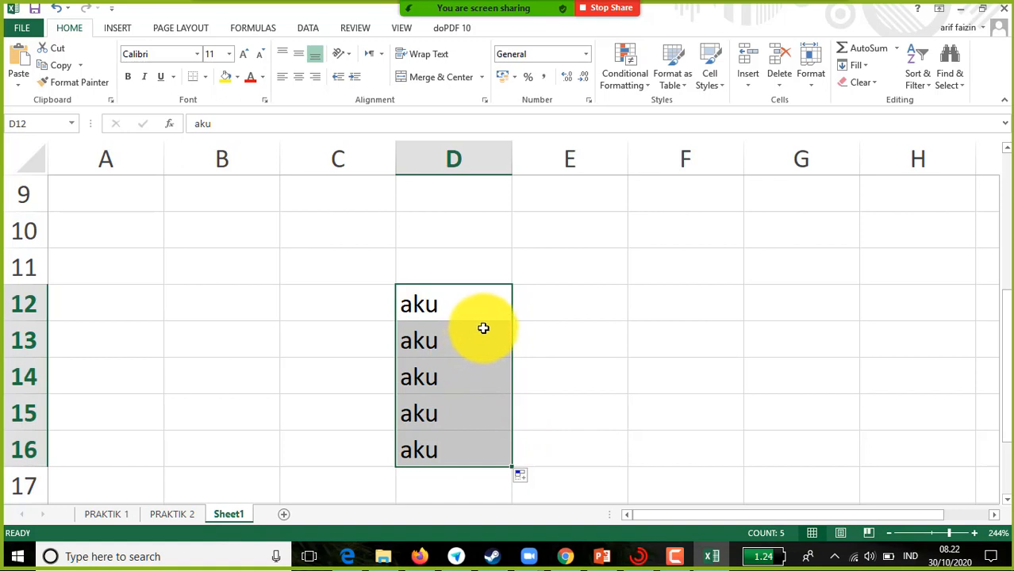
Select cells E12 and E10 beside the filled column, finishing on cell E11.
{"action": "left_click", "coordinate": [575, 306]}
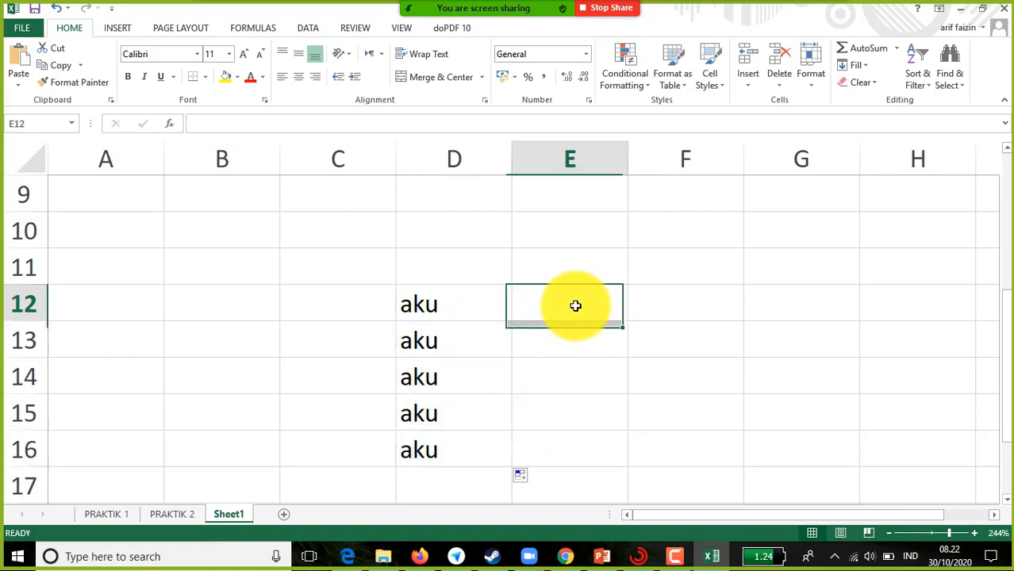
{"action": "left_click", "coordinate": [568, 237]}
{"action": "left_click", "coordinate": [575, 269]}
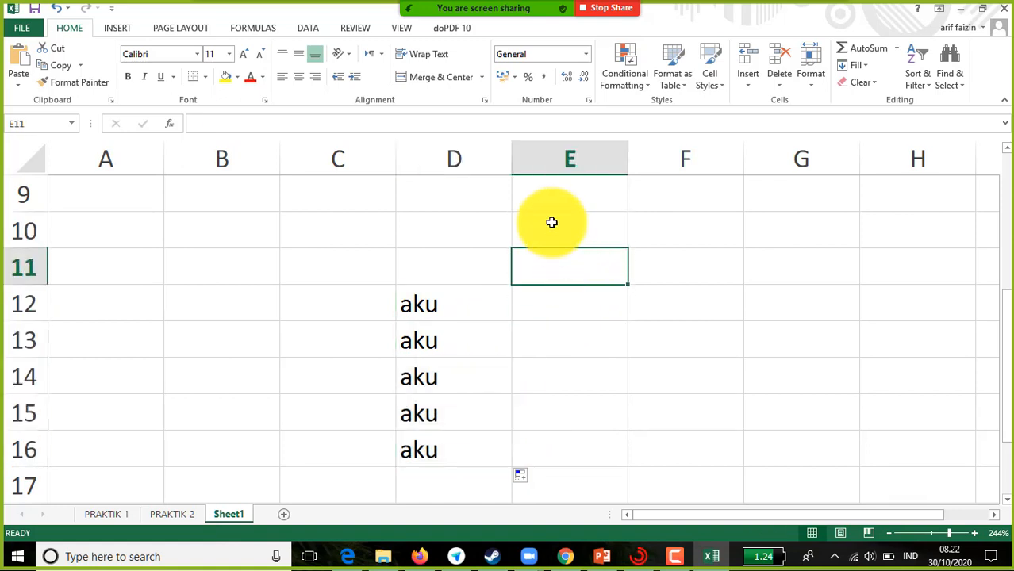
{"action": "left_click_drag", "start_coordinate": [551, 222], "coordinate": [571, 267]}
{"action": "left_click", "coordinate": [602, 255]}
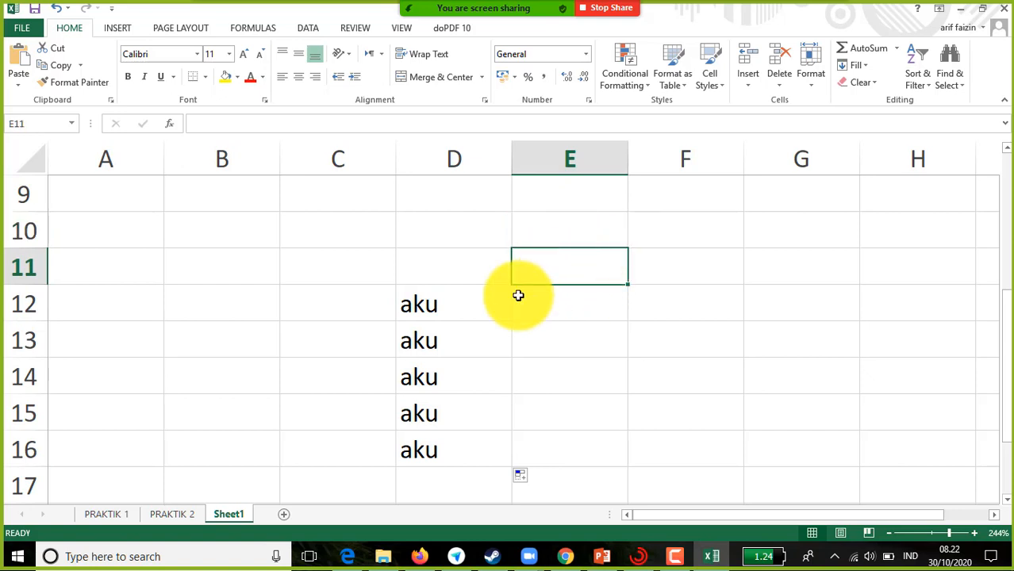
Move the "aku" entry from cell D12 to G12 and the one from D13 to B10.
{"action": "left_click", "coordinate": [429, 301]}
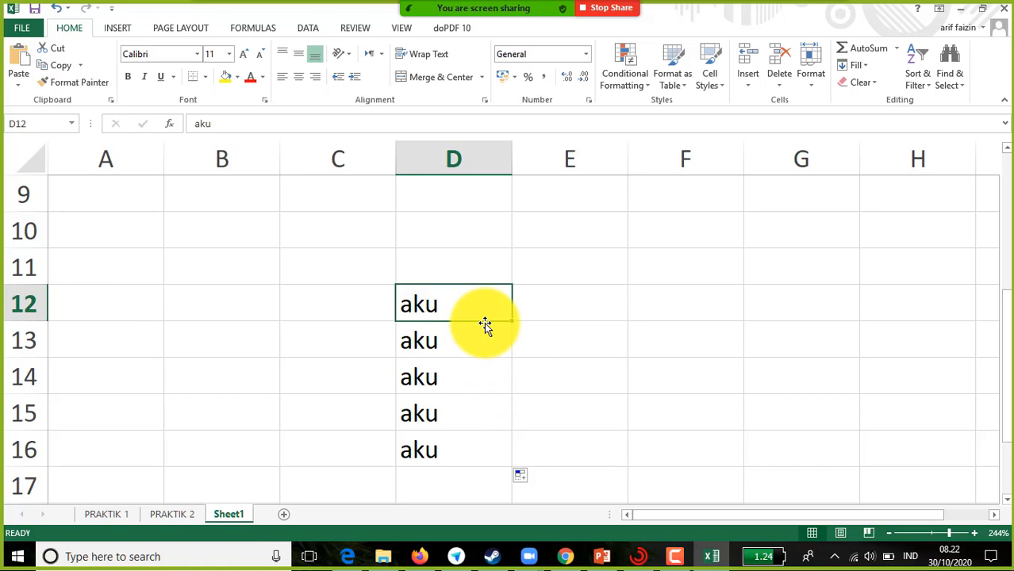
{"action": "left_click_drag", "start_coordinate": [485, 325], "coordinate": [485, 325]}
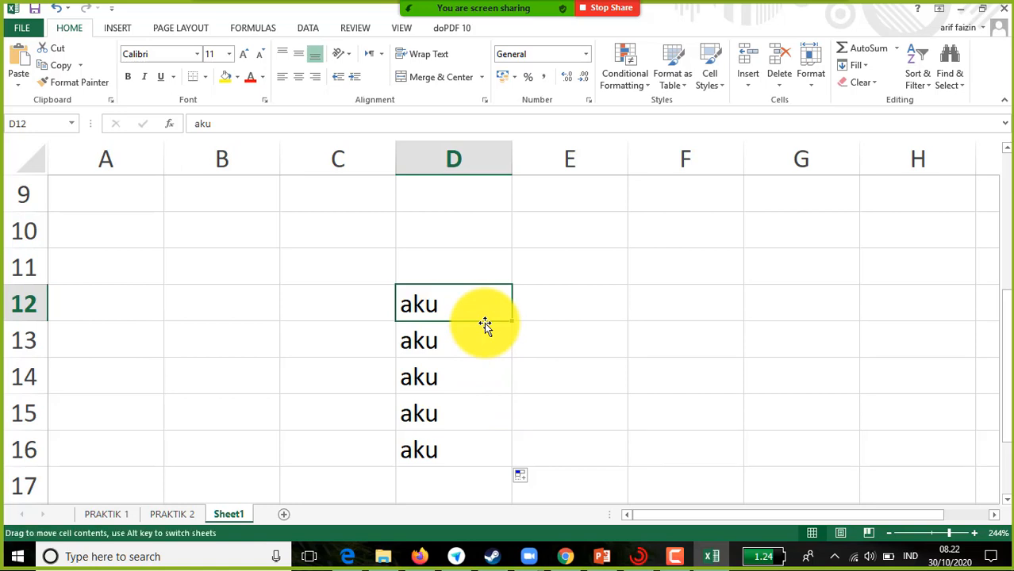
{"action": "left_click_drag", "start_coordinate": [485, 325], "coordinate": [833, 315]}
{"action": "left_click", "coordinate": [423, 341]}
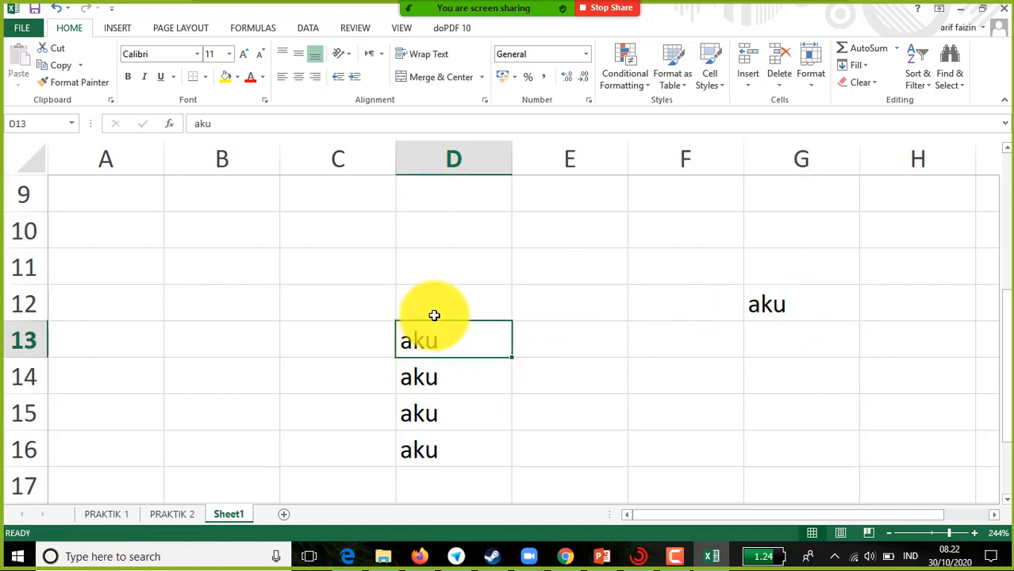
{"action": "left_click_drag", "start_coordinate": [437, 320], "coordinate": [273, 248]}
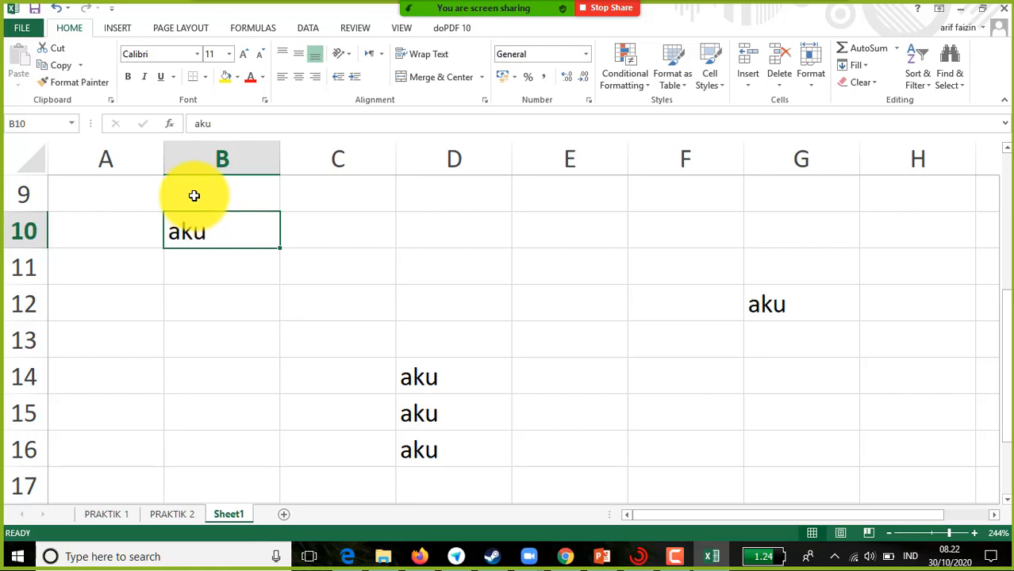
Clear all the "aku" entries in the range B9 to G22.
{"action": "left_click_drag", "start_coordinate": [194, 195], "coordinate": [792, 462]}
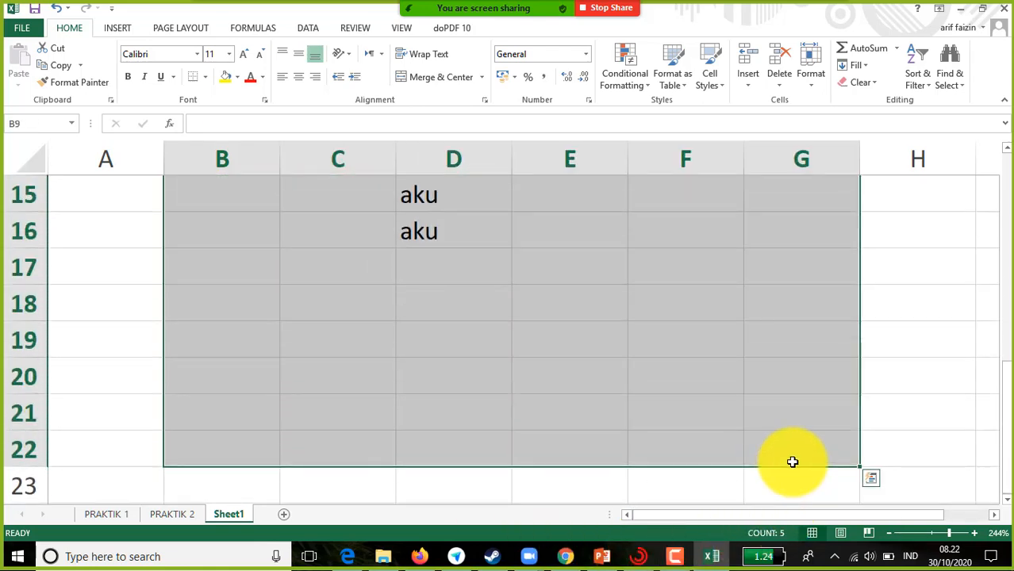
{"action": "scroll", "coordinate": [791, 462], "scroll_direction": "up", "scroll_amount": 3}
{"action": "left_click", "coordinate": [590, 440]}
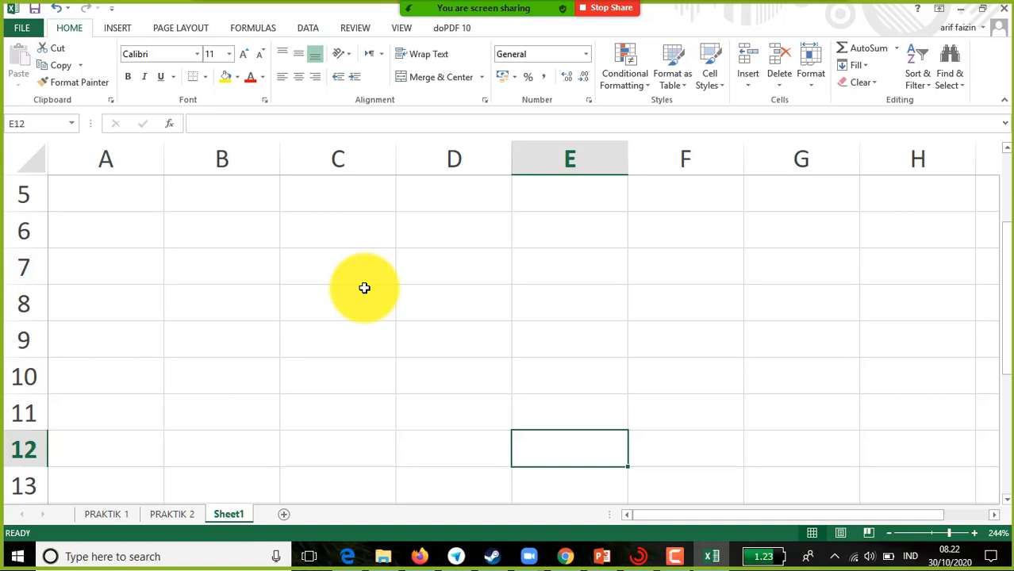
Enter the operators +, - and * in cells D6, D7 and D8.
{"action": "left_click", "coordinate": [422, 236]}
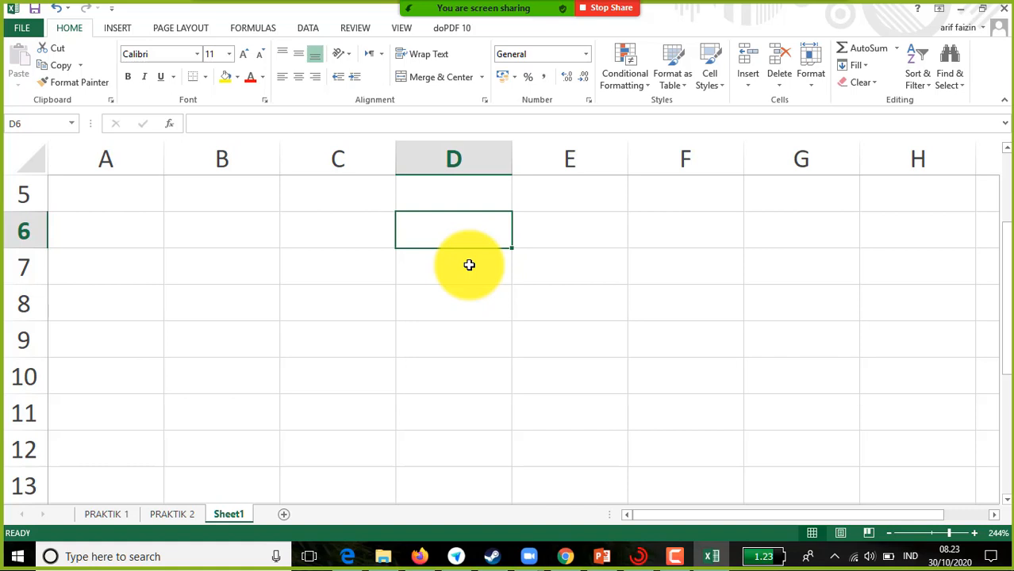
{"action": "type", "text": "+"}
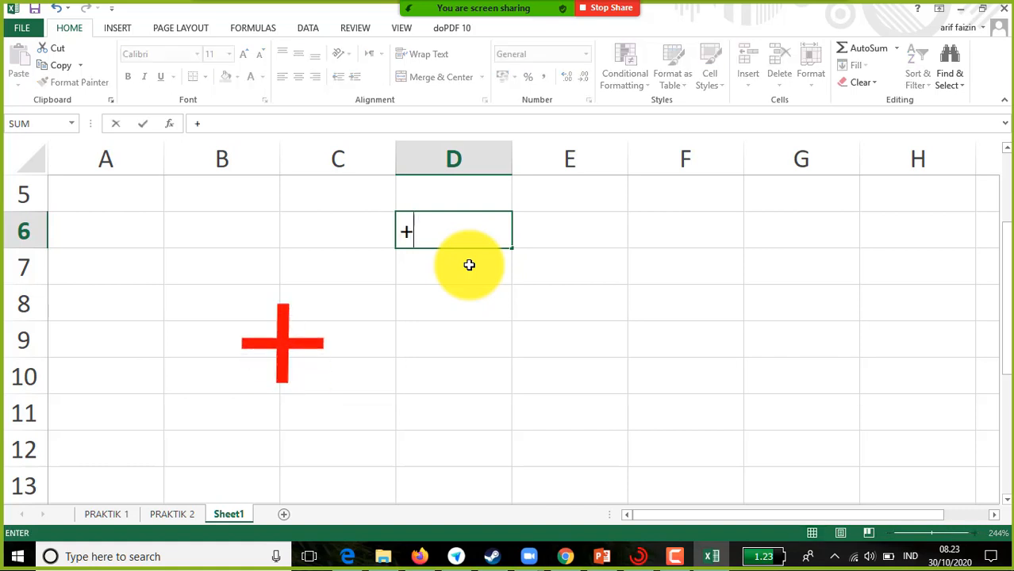
{"action": "key", "text": "Return"}
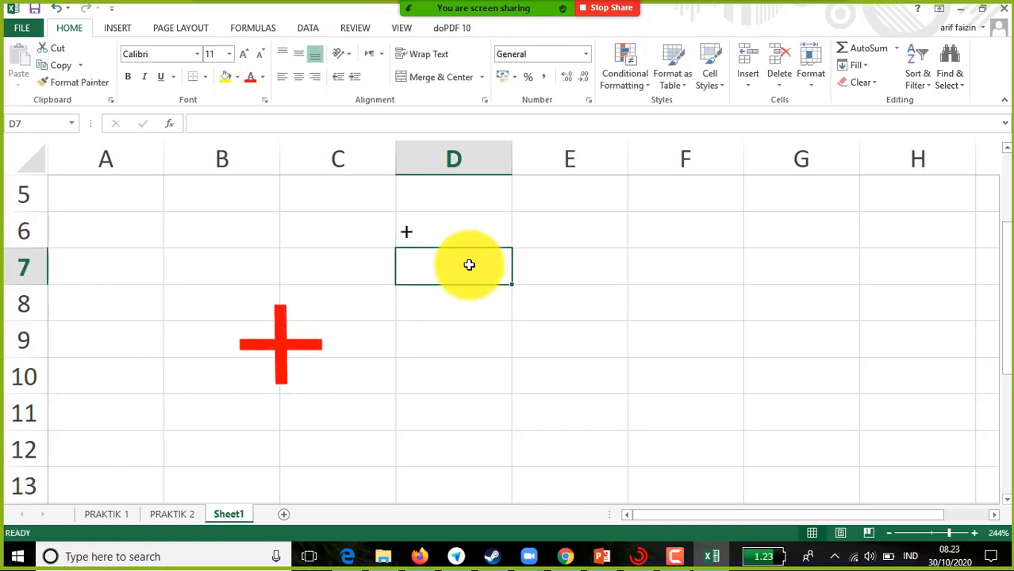
{"action": "type", "text": "-"}
{"action": "key", "text": "Return"}
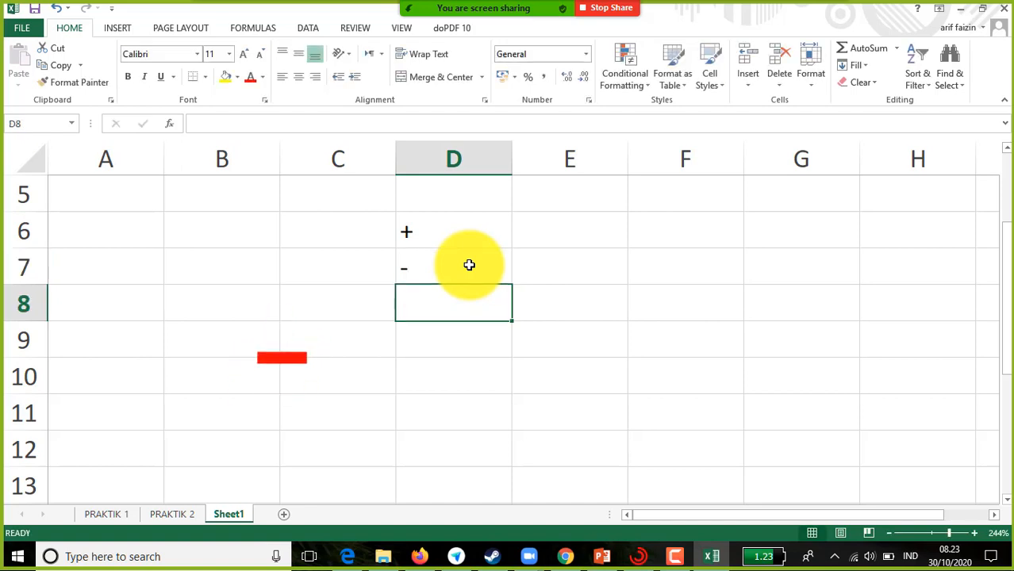
{"action": "type", "text": "*"}
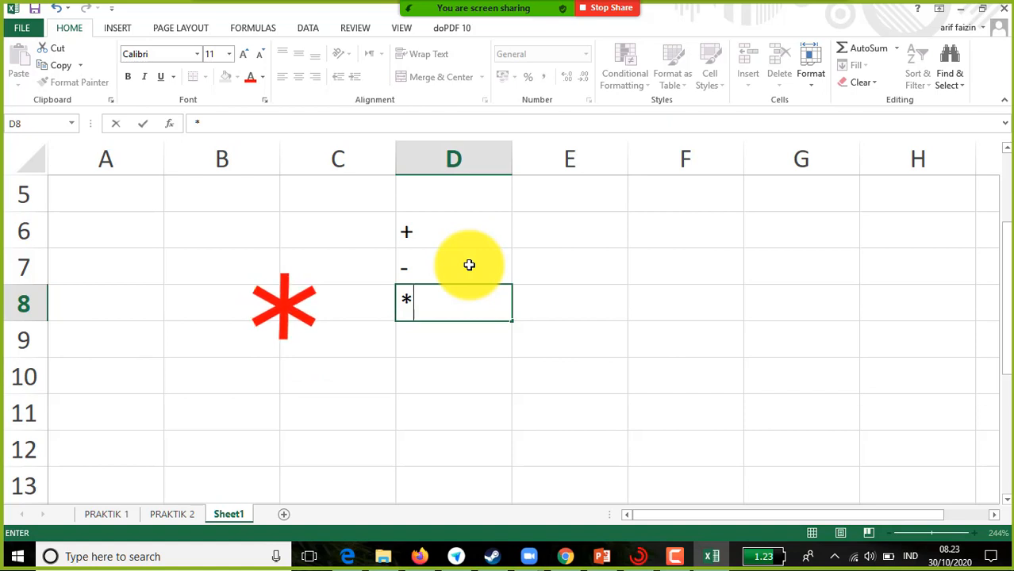
{"action": "key", "text": "Return"}
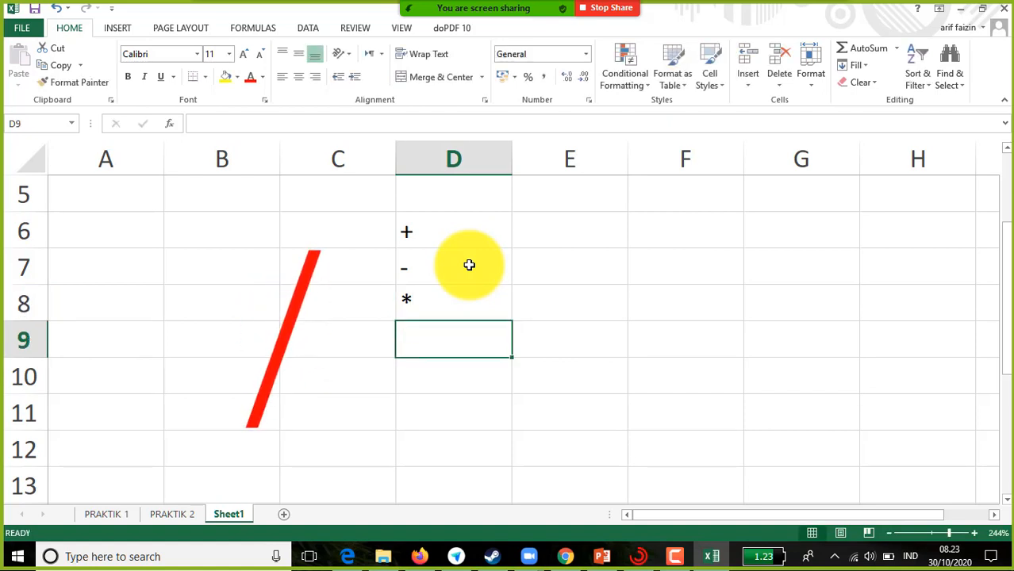
Enter the operators / and ^ in cells D9 and D10.
{"action": "type", "text": "?"}
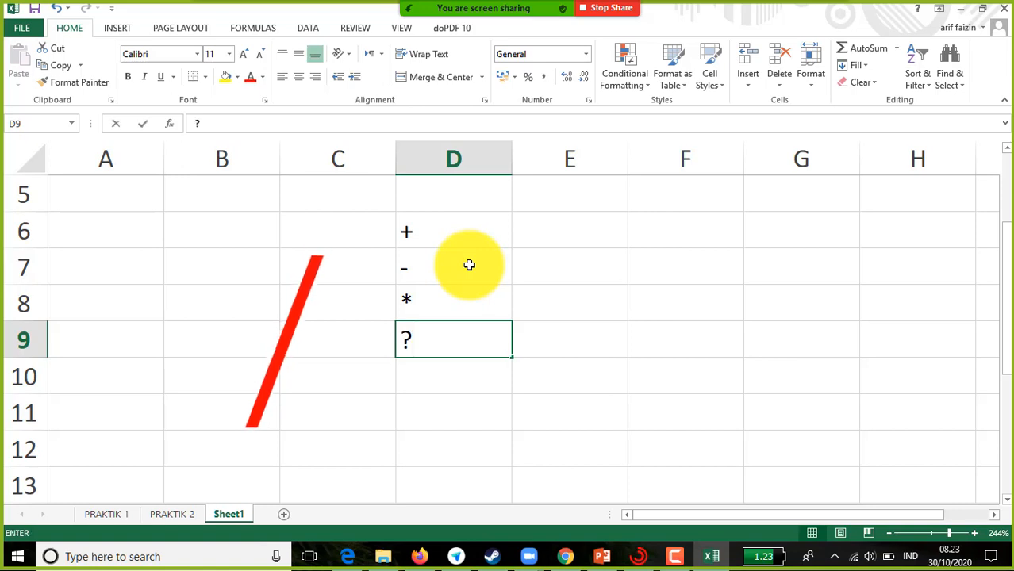
{"action": "key", "text": "BackSpace"}
{"action": "type", "text": "/"}
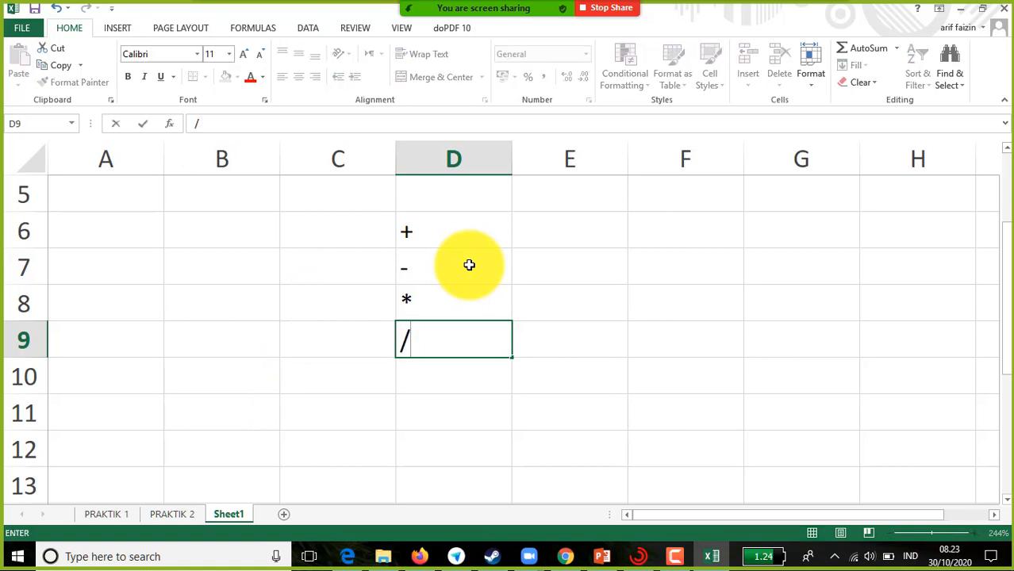
{"action": "key", "text": "Return"}
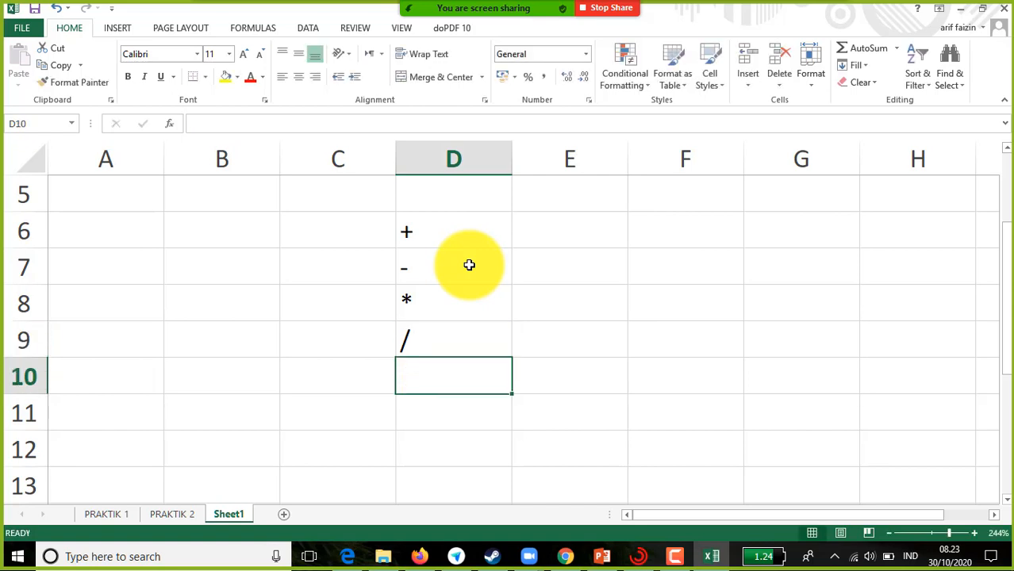
{"action": "type", "text": "^^"}
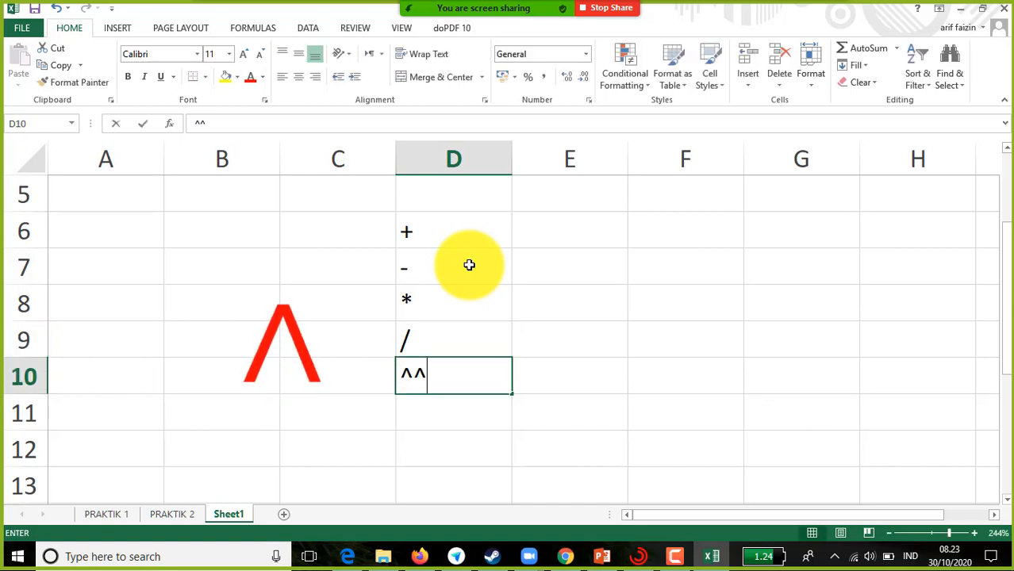
{"action": "key", "text": "BackSpace"}
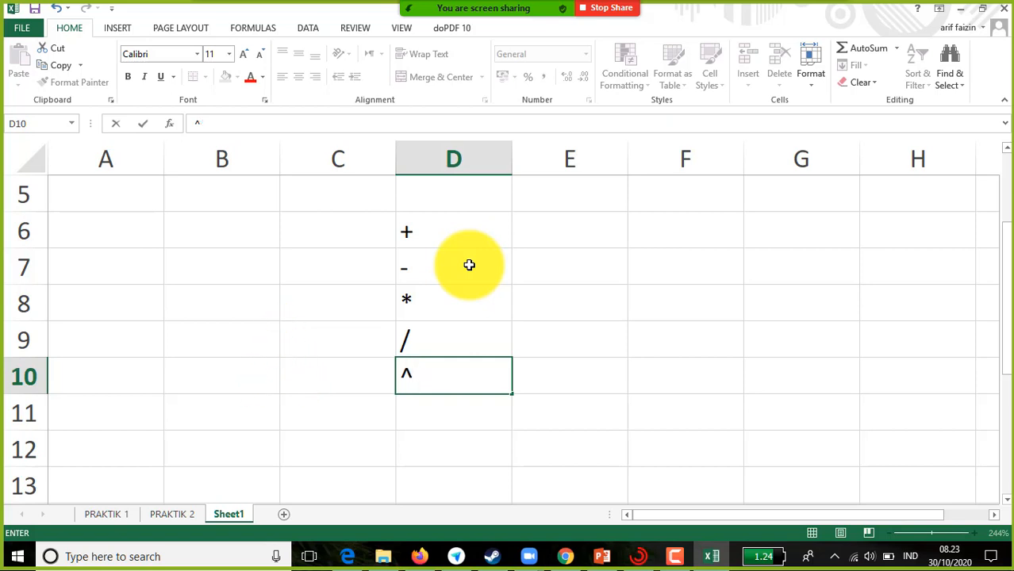
{"action": "key", "text": "ctrl+Return"}
{"action": "key", "text": "Down"}
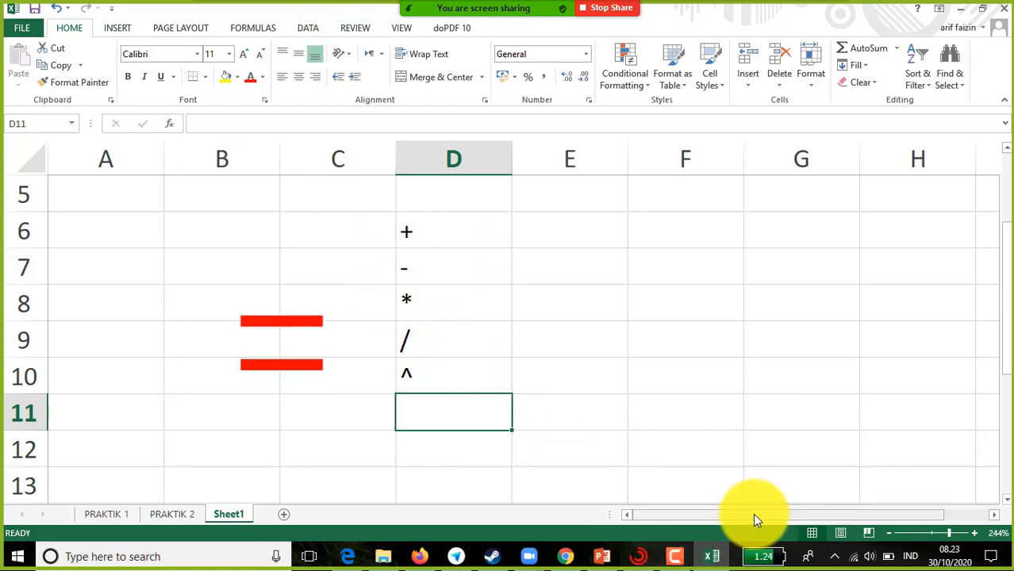
Enter the column headings "a" in cell E5 and "b" in cell F5.
{"action": "left_click_drag", "start_coordinate": [753, 514], "coordinate": [842, 515]}
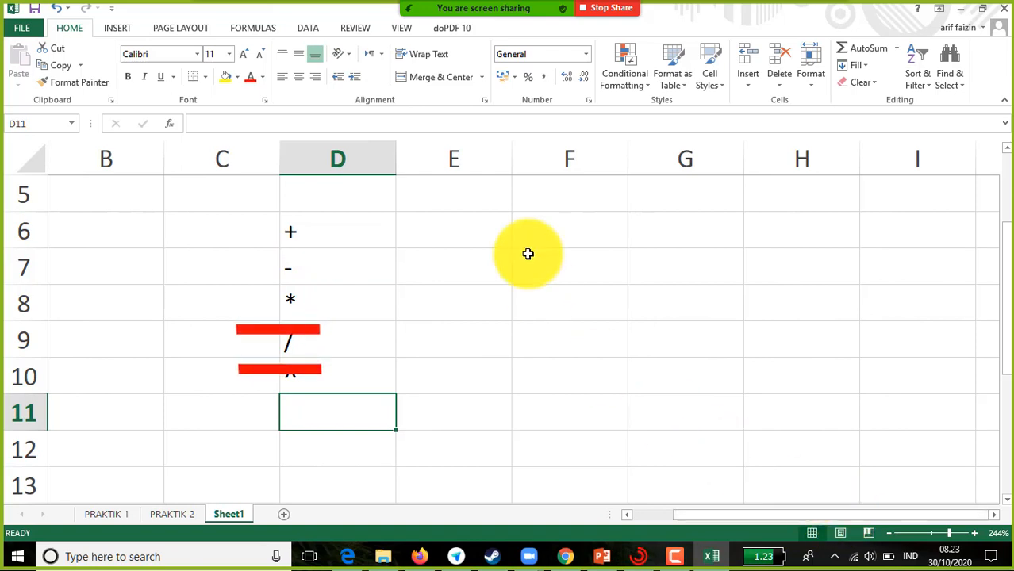
{"action": "left_click", "coordinate": [572, 242]}
{"action": "left_click", "coordinate": [449, 235]}
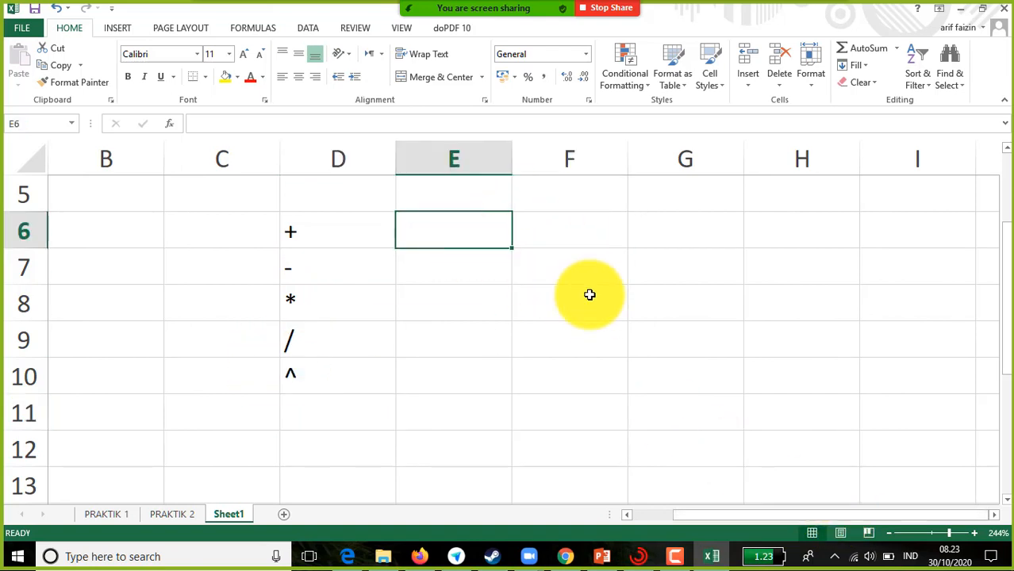
{"action": "left_click", "coordinate": [465, 201]}
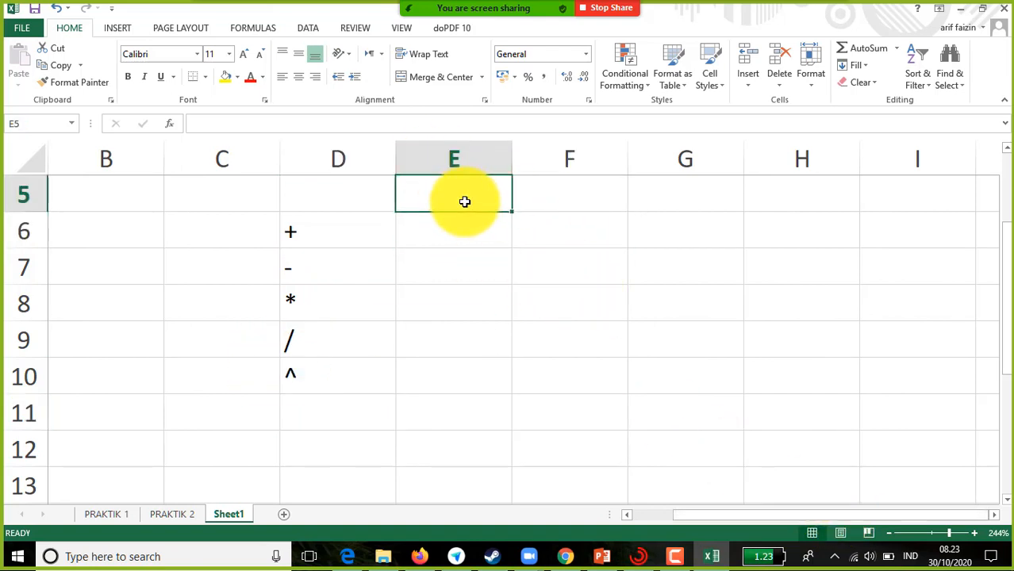
{"action": "type", "text": "a"}
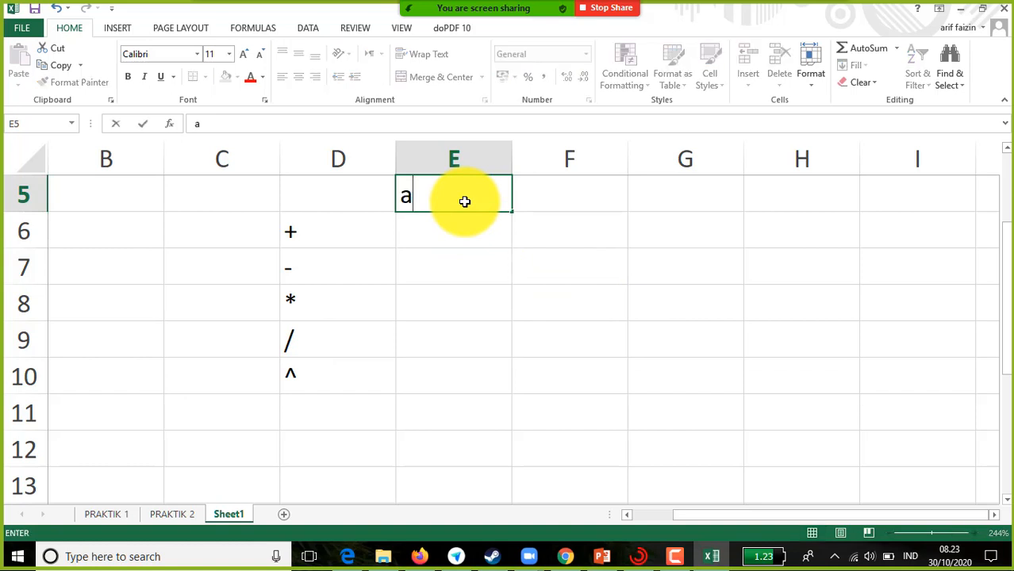
{"action": "key", "text": "Tab"}
{"action": "type", "text": "b"}
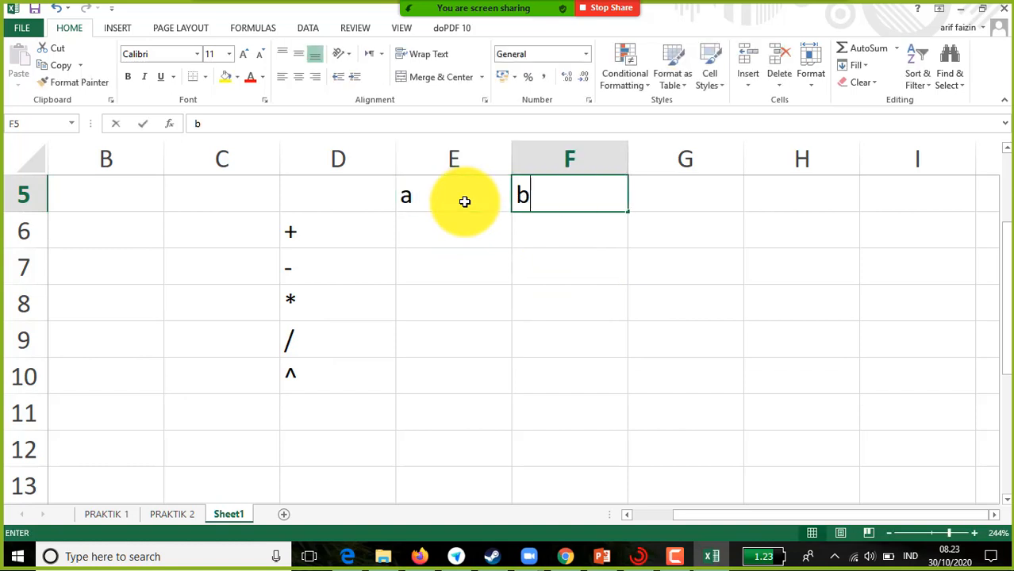
{"action": "key", "text": "Return"}
{"action": "key", "text": "Left"}
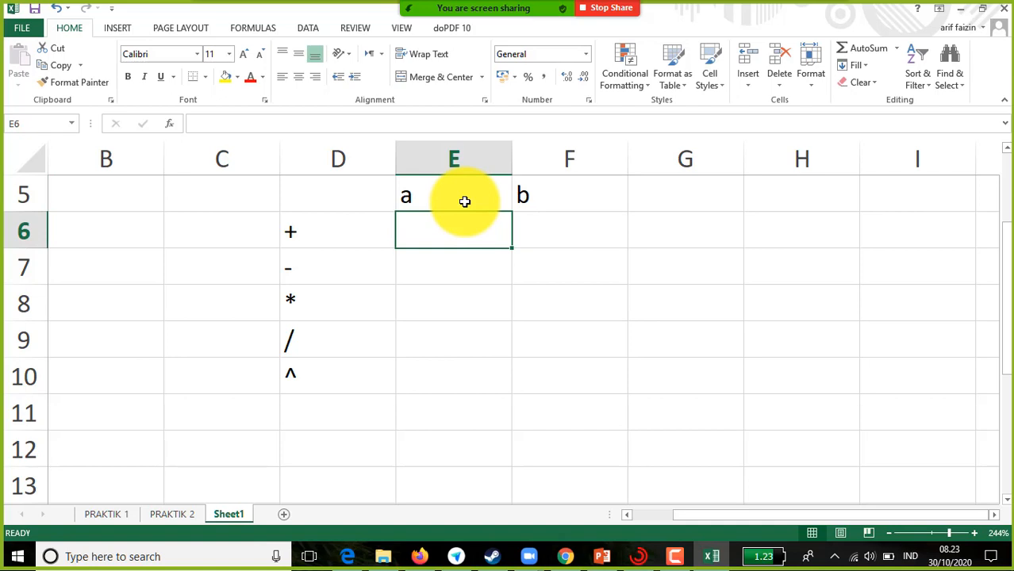
Enter =RANDBETWEEN(10;20) in cell E6 and fill it down through cell E10.
{"action": "type", "text": "=rand"}
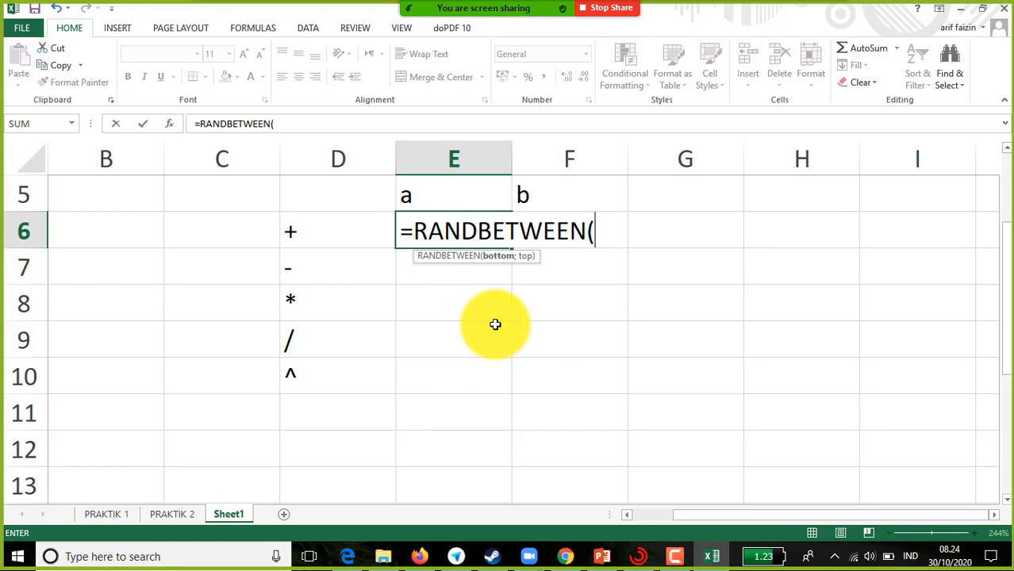
{"action": "type", "text": "10;2"}
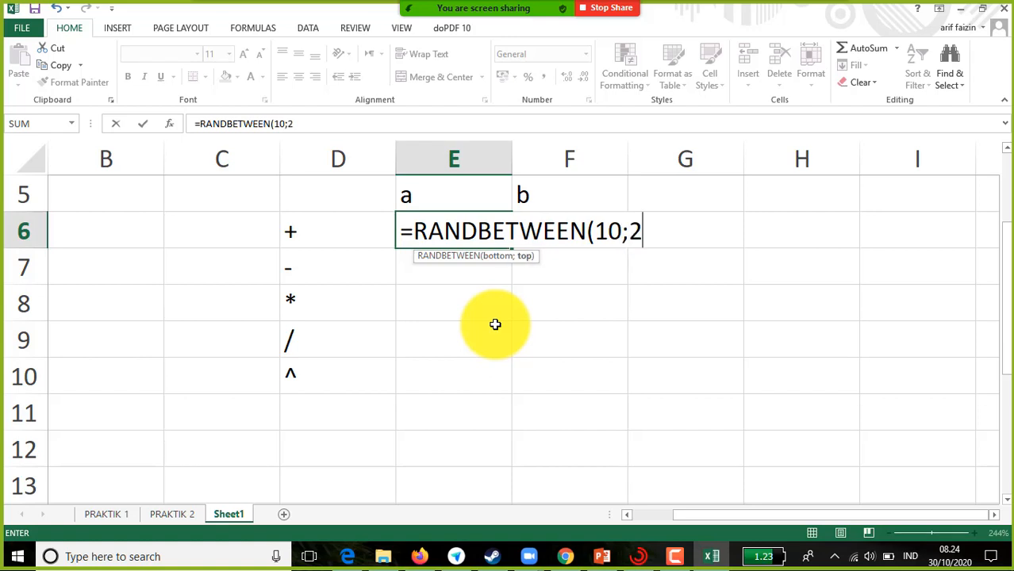
{"action": "type", "text": "0)"}
{"action": "key", "text": "Return"}
{"action": "left_click", "coordinate": [504, 238]}
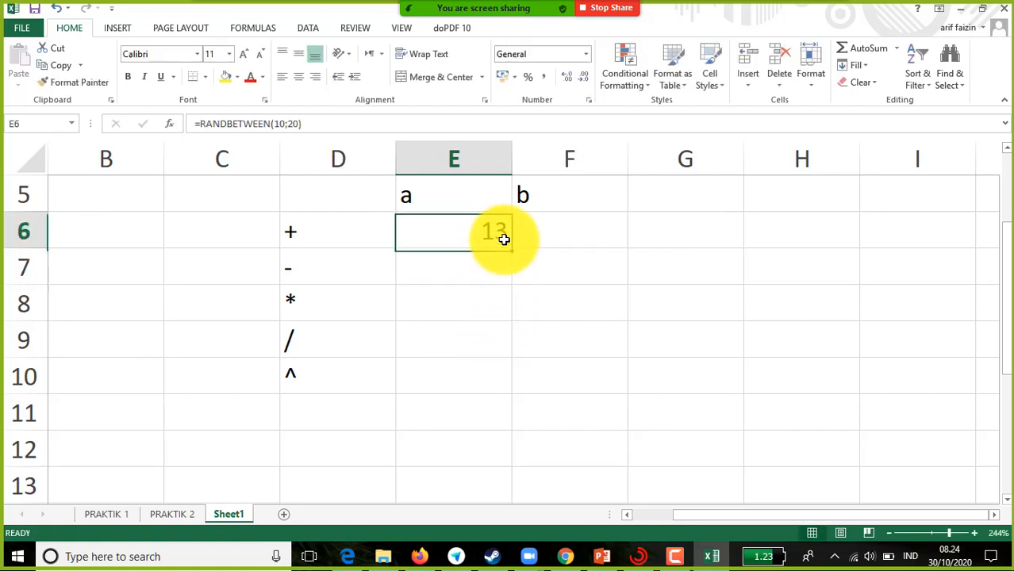
{"action": "left_click_drag", "start_coordinate": [512, 249], "coordinate": [509, 389]}
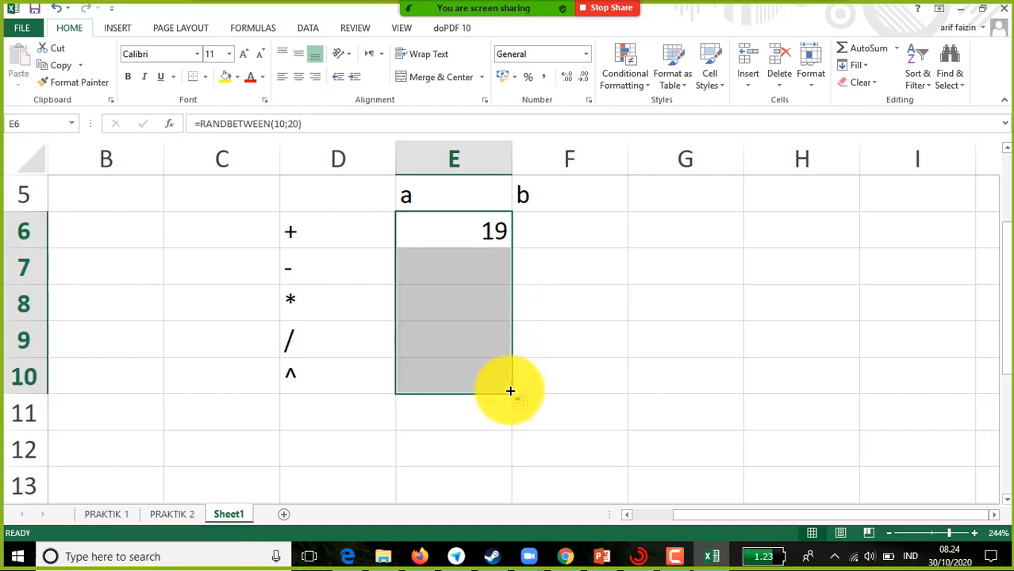
Enter =RANDBETWEEN(1;10) in cell F6 and fill it down through cell F10.
{"action": "left_click", "coordinate": [587, 231]}
{"action": "type", "text": "="}
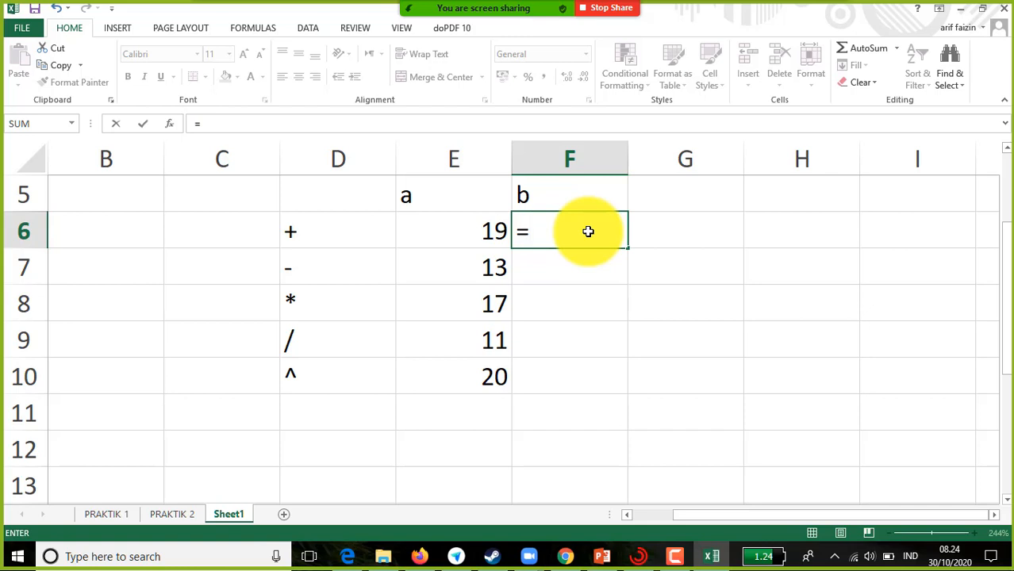
{"action": "type", "text": "ra"}
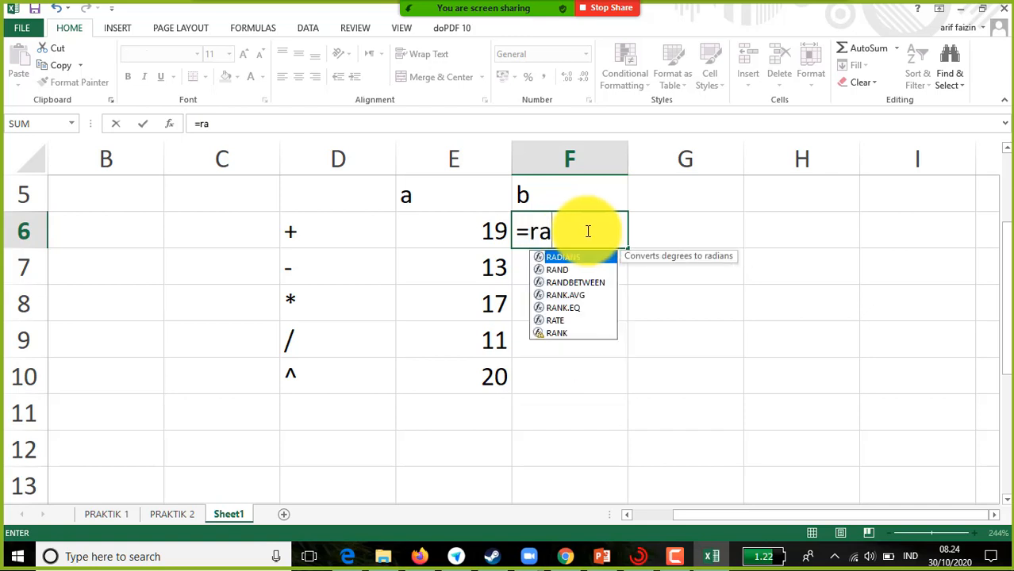
{"action": "double_click", "coordinate": [568, 282]}
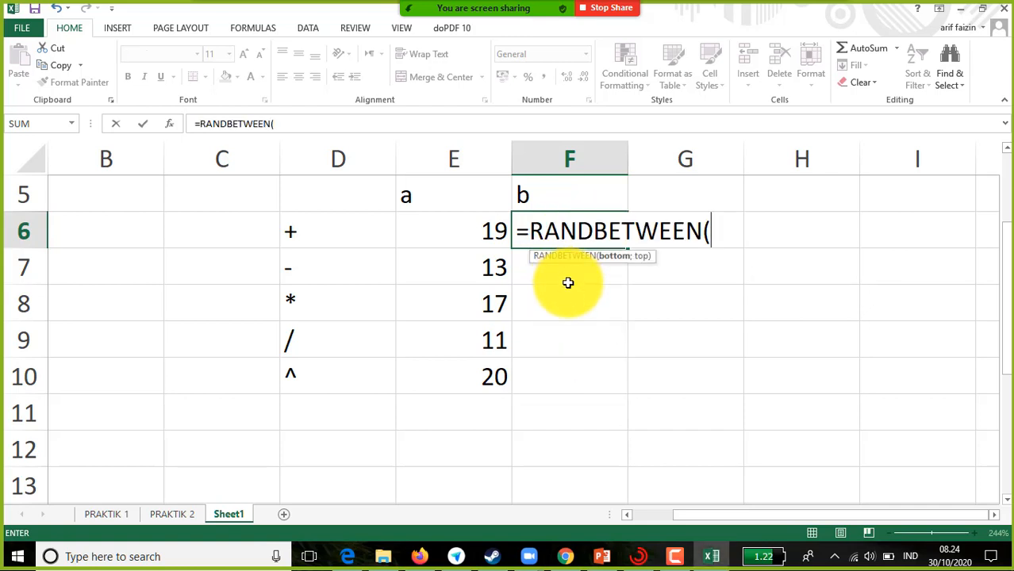
{"action": "type", "text": "1;10)"}
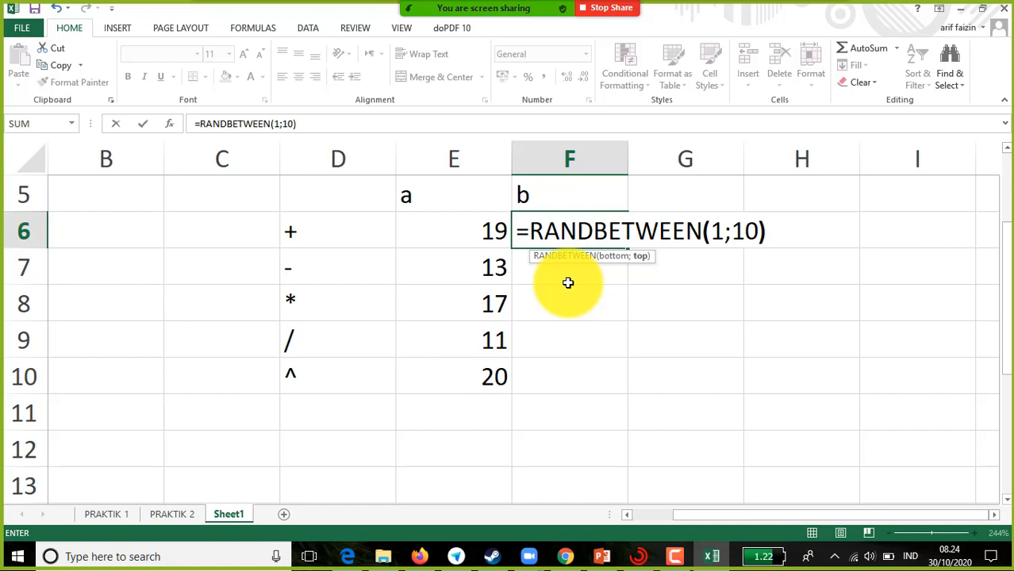
{"action": "key", "text": "Return"}
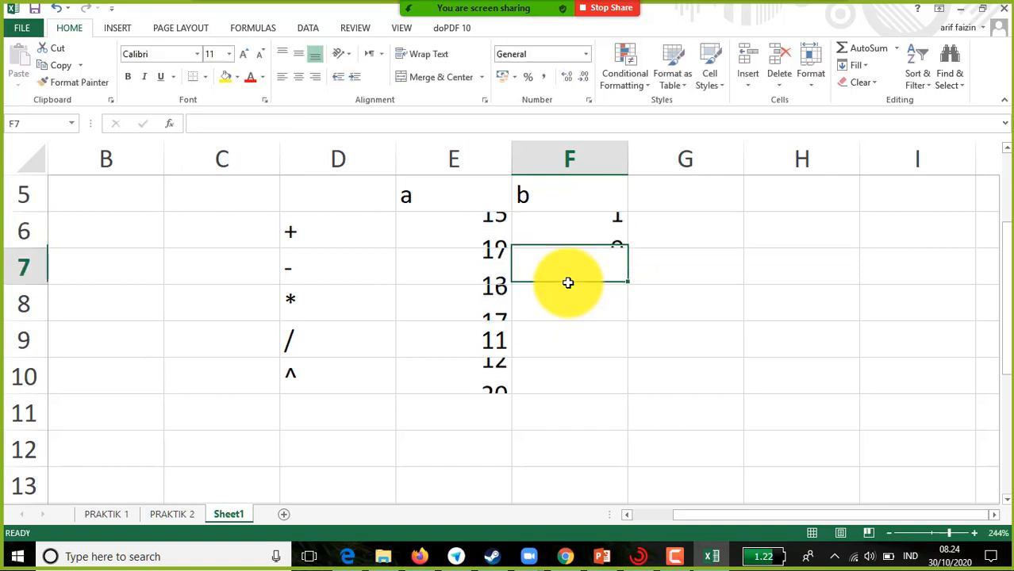
{"action": "left_click", "coordinate": [587, 236]}
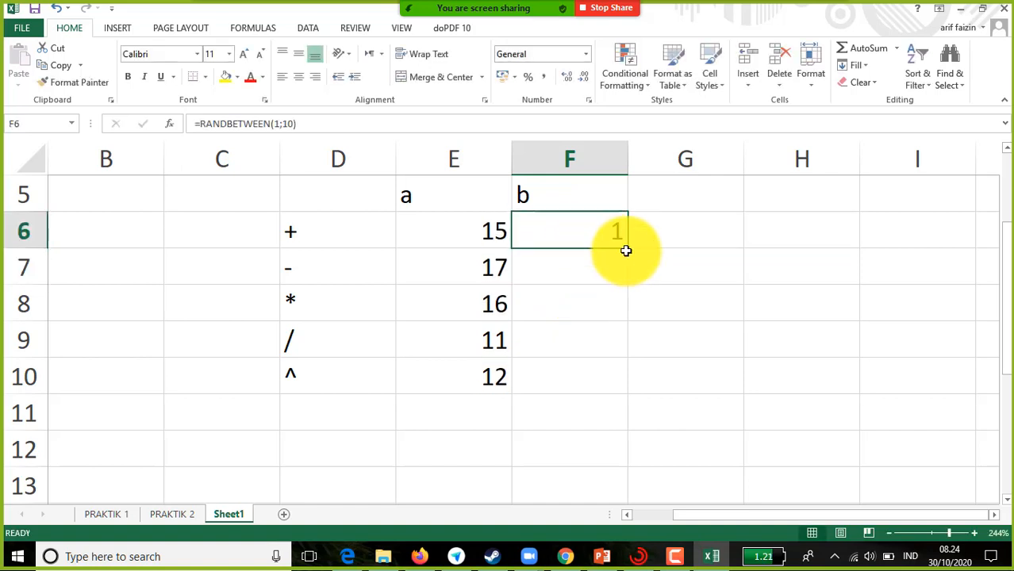
{"action": "left_click_drag", "start_coordinate": [627, 252], "coordinate": [617, 388]}
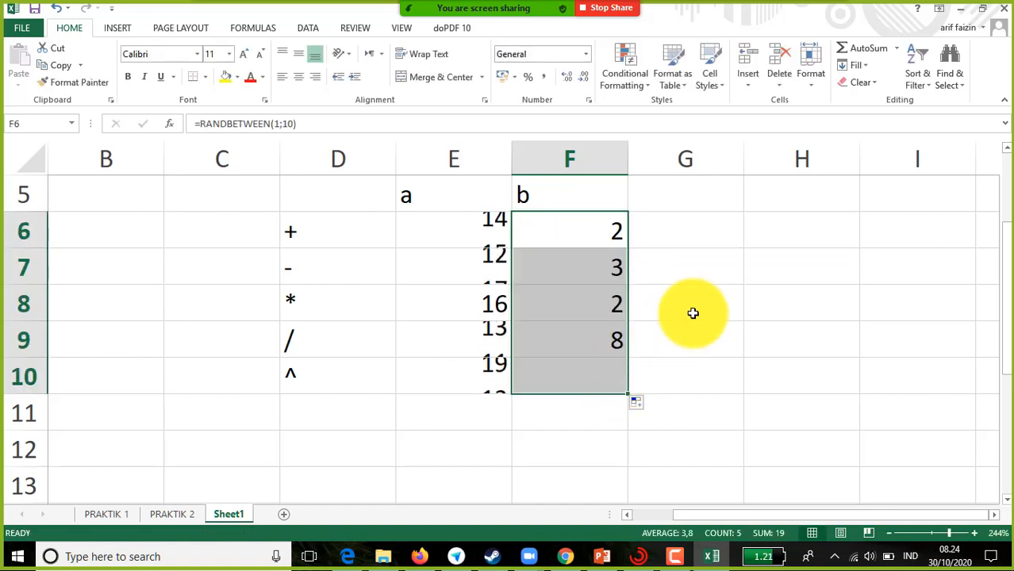
Enter the column heading + in cell G5 for the addition results.
{"action": "left_click", "coordinate": [695, 191]}
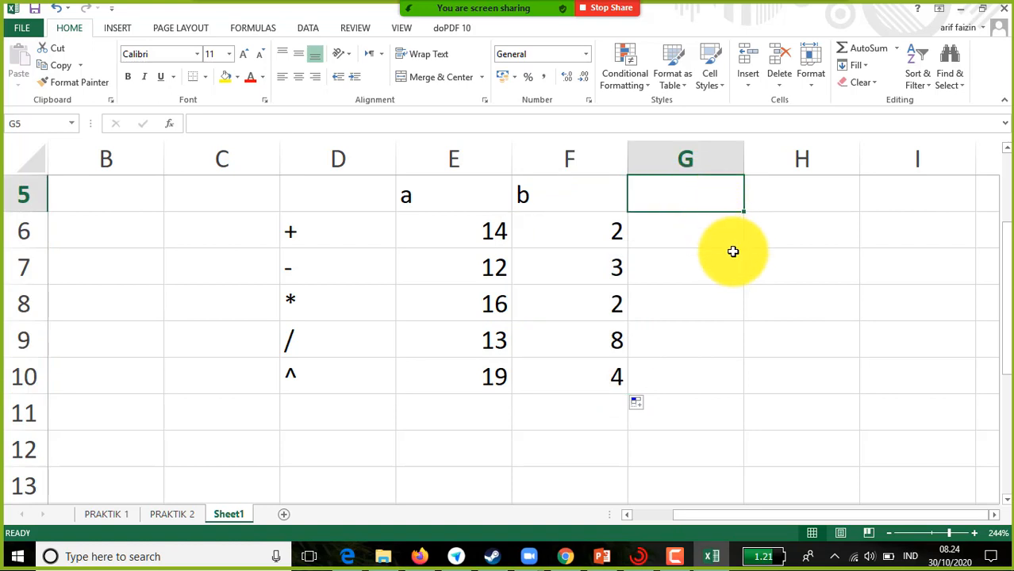
{"action": "type", "text": "+"}
{"action": "key", "text": "Return"}
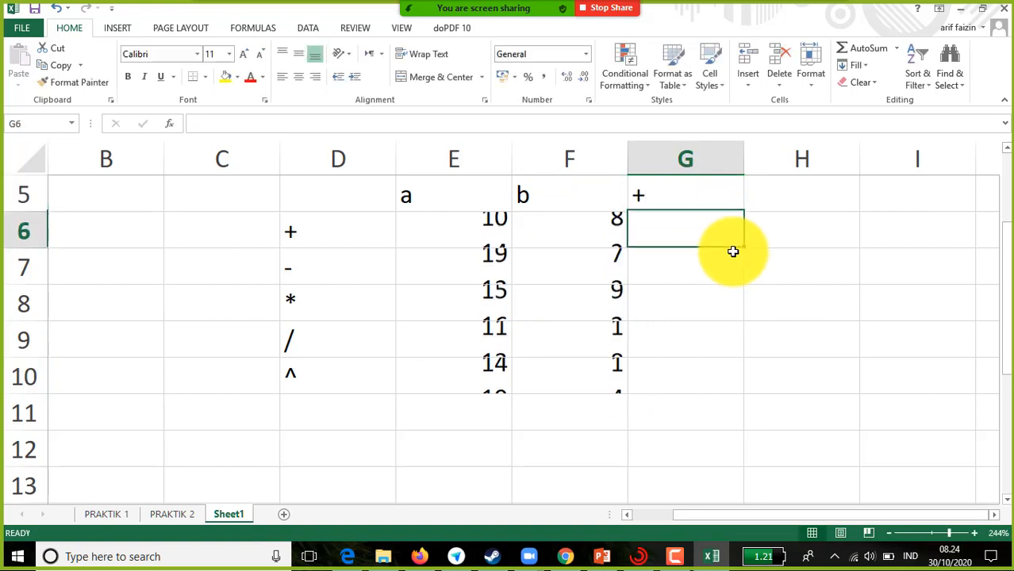
Enter =E6+F6 in cell G6 and fill it down through cell G10.
{"action": "type", "text": "="}
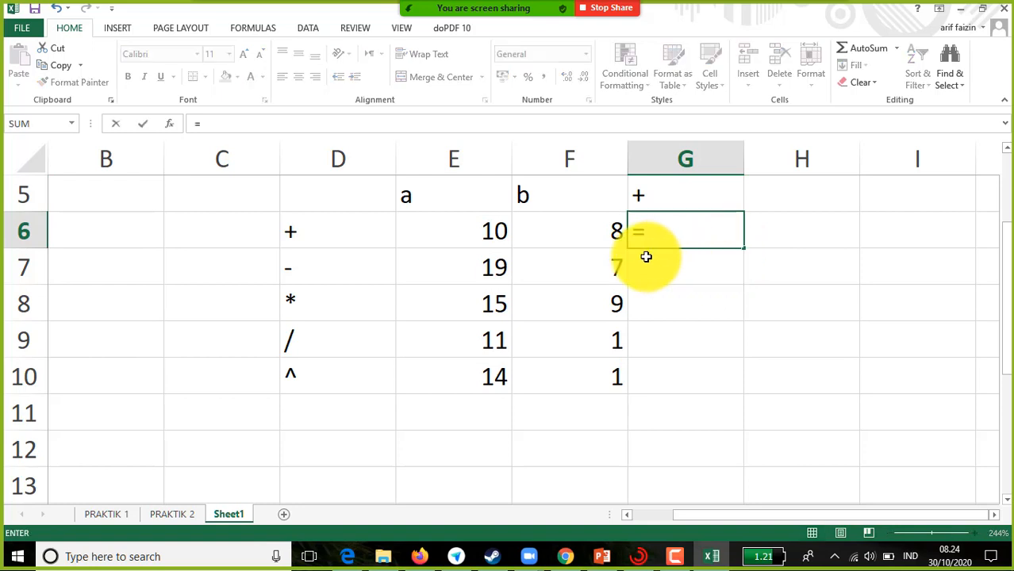
{"action": "left_click", "coordinate": [496, 226]}
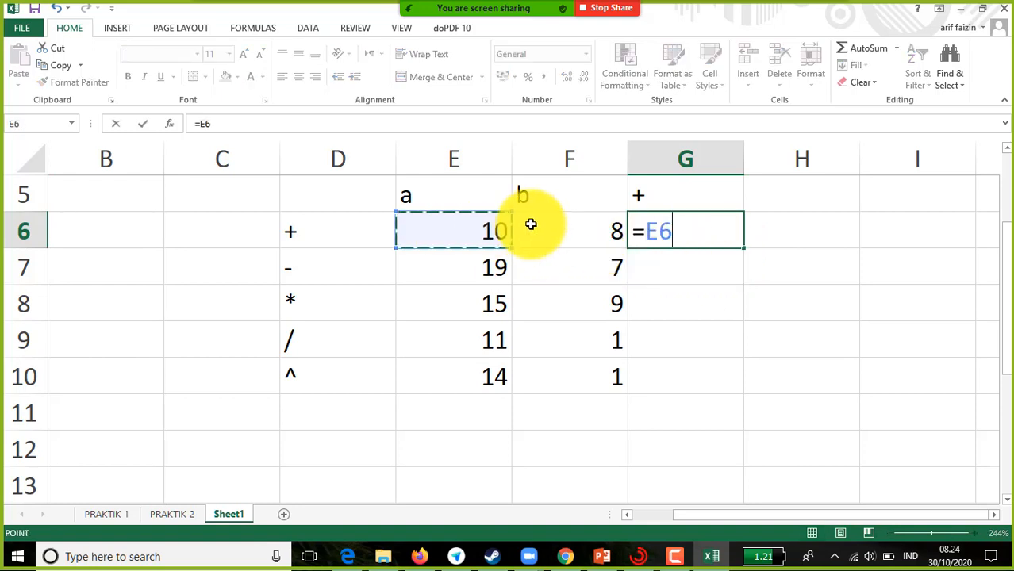
{"action": "type", "text": "+"}
{"action": "left_click", "coordinate": [598, 229]}
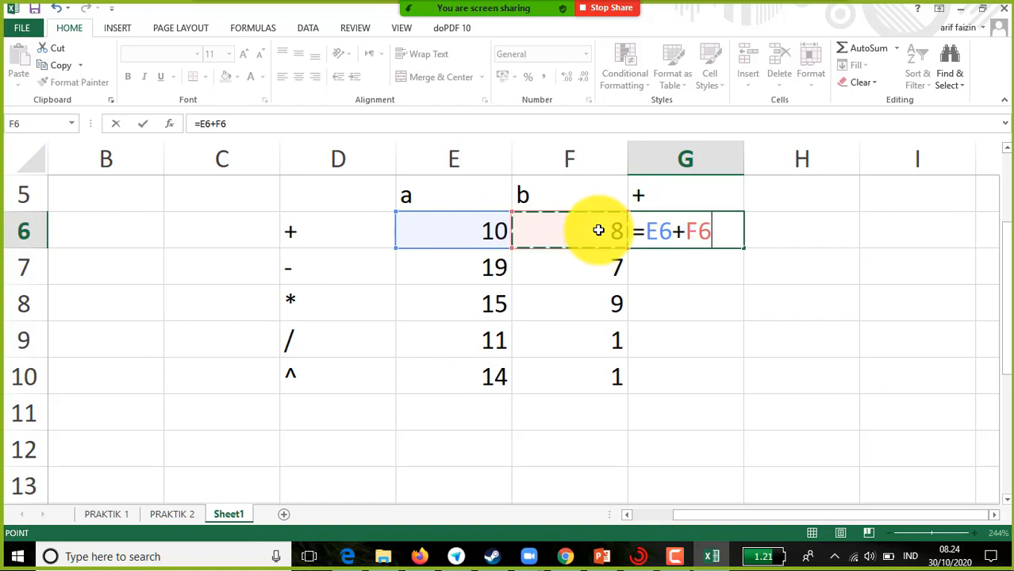
{"action": "key", "text": "Return"}
{"action": "left_click", "coordinate": [704, 236]}
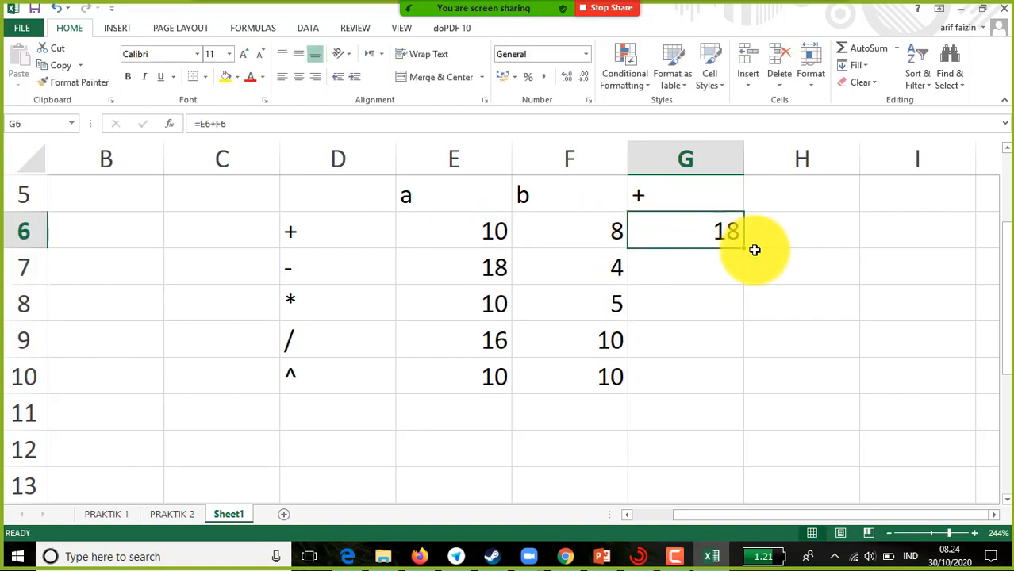
{"action": "double_click", "coordinate": [743, 249]}
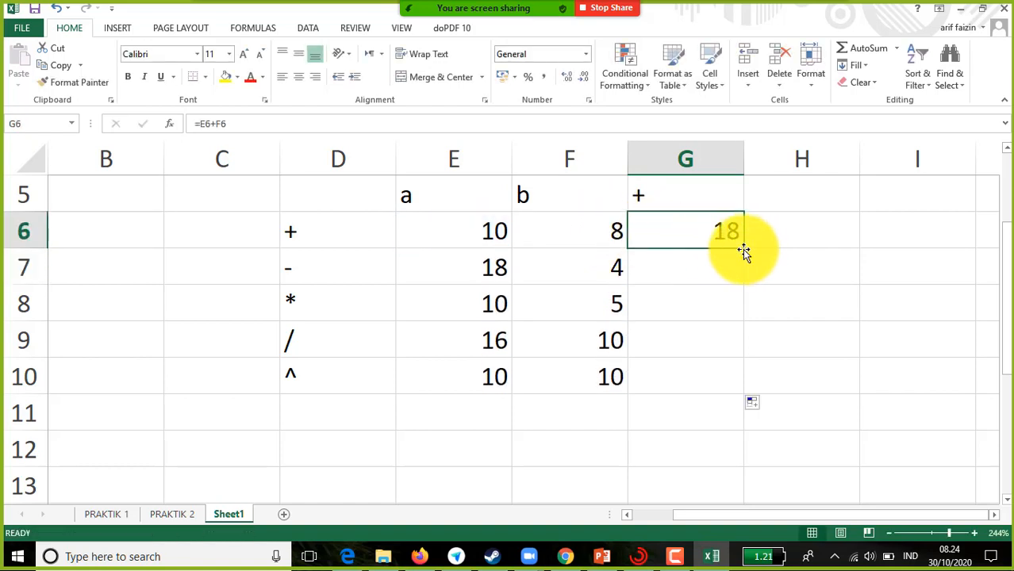
Enter the column heading - in cell H5 for the subtraction results.
{"action": "left_click", "coordinate": [801, 198]}
{"action": "type", "text": "-"}
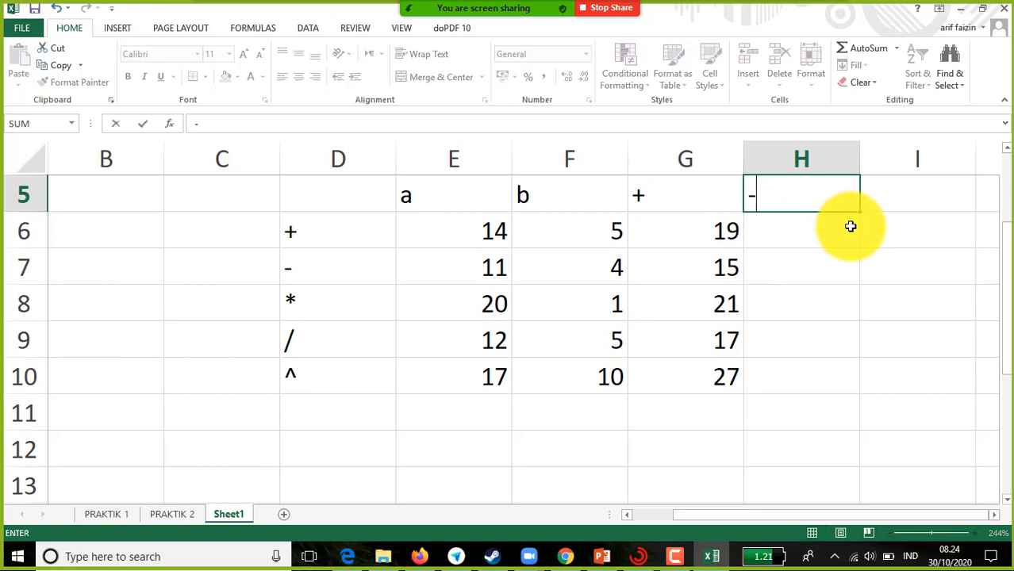
{"action": "left_click", "coordinate": [815, 234]}
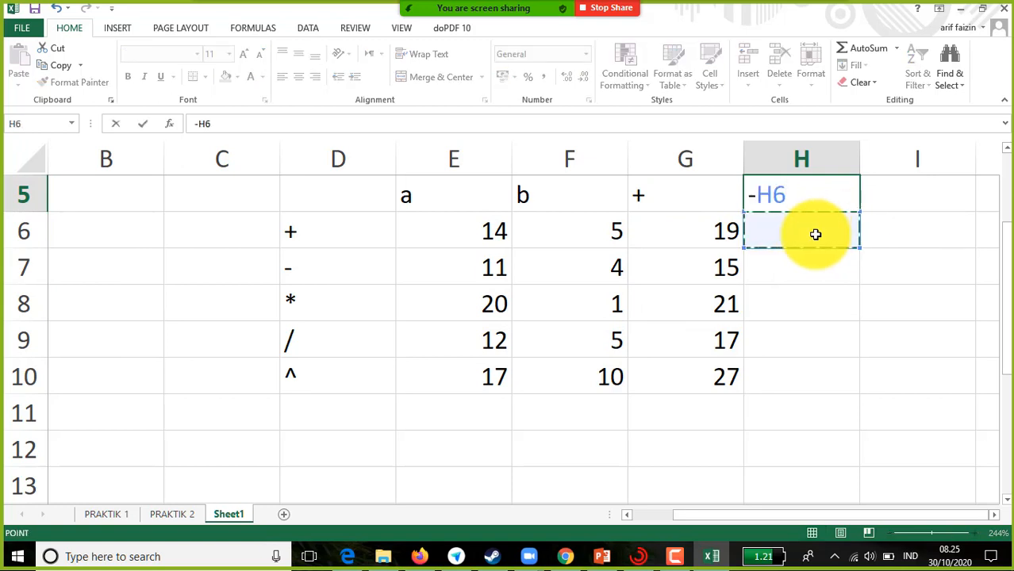
{"action": "key", "text": "BackSpace"}
{"action": "key", "text": "BackSpace"}
{"action": "key", "text": "Return"}
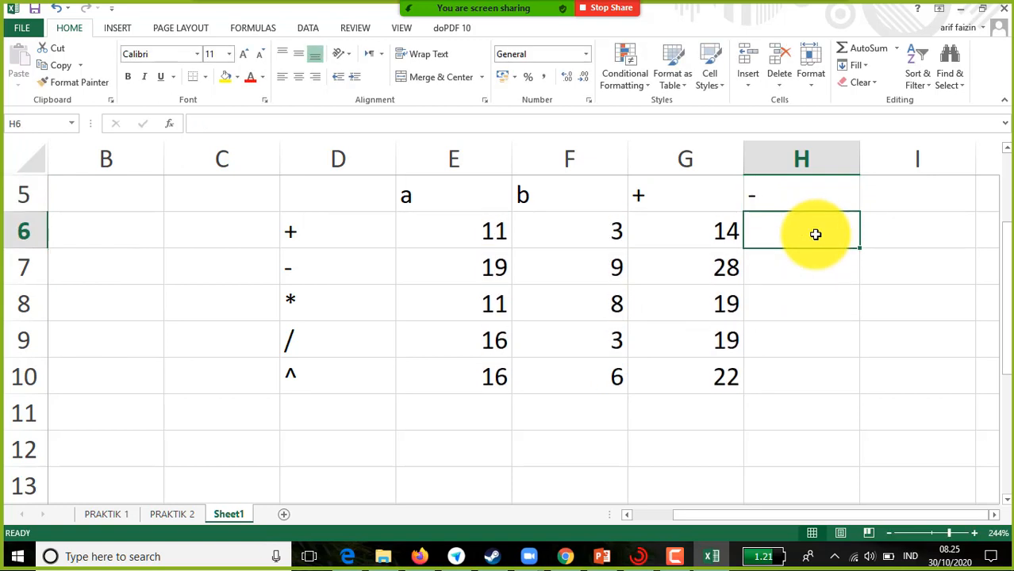
Enter =E6-F6 in cell H6 and fill it down through cell H10.
{"action": "type", "text": "="}
{"action": "left_click", "coordinate": [461, 229]}
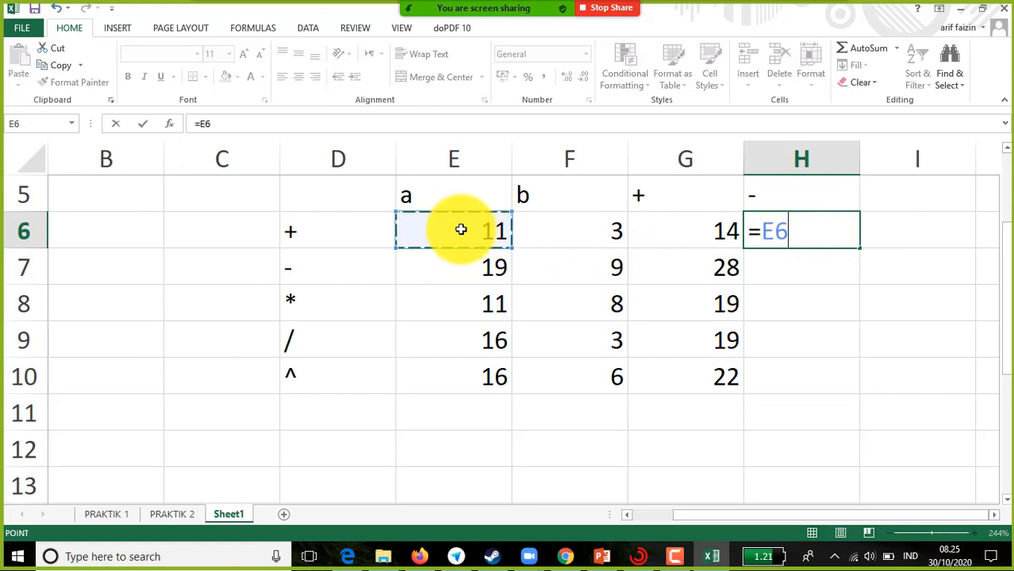
{"action": "type", "text": "-"}
{"action": "left_click", "coordinate": [570, 236]}
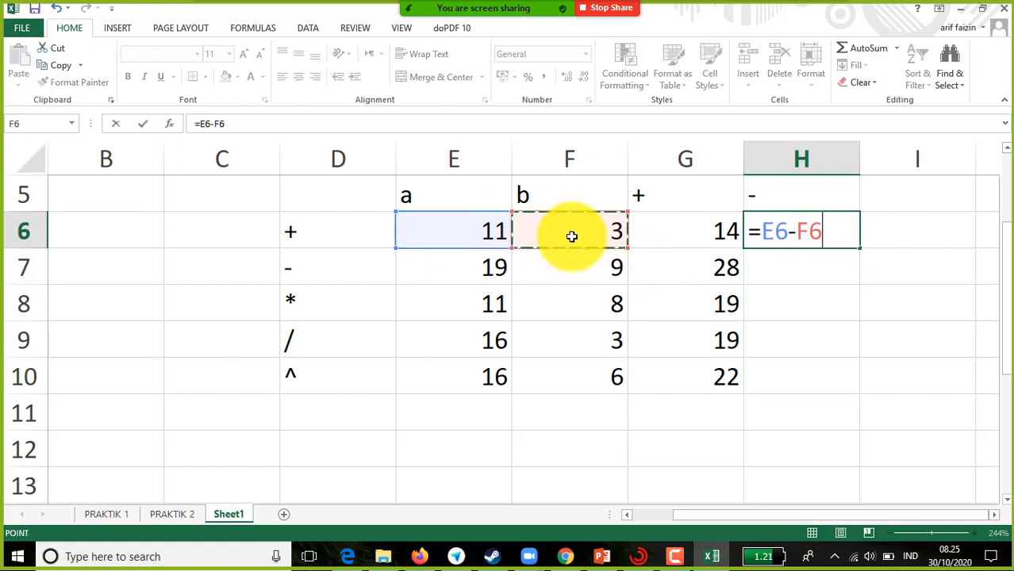
{"action": "key", "text": "Return"}
{"action": "left_click", "coordinate": [829, 233]}
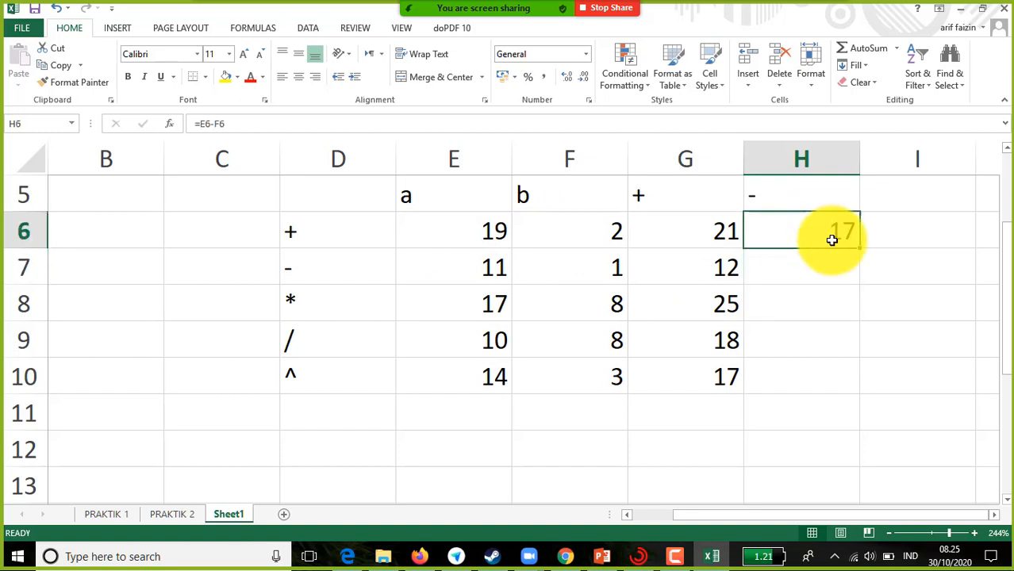
{"action": "double_click", "coordinate": [865, 246]}
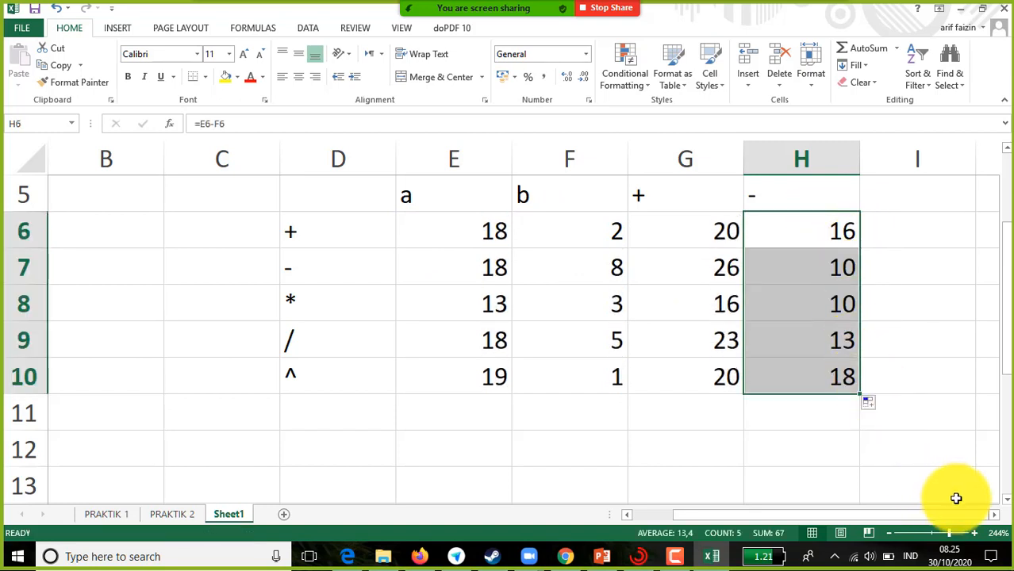
Admit the waiting participant to the online meeting and enter the column heading : in cell I5 for division.
{"action": "left_click", "coordinate": [993, 514]}
{"action": "left_click", "coordinate": [993, 514]}
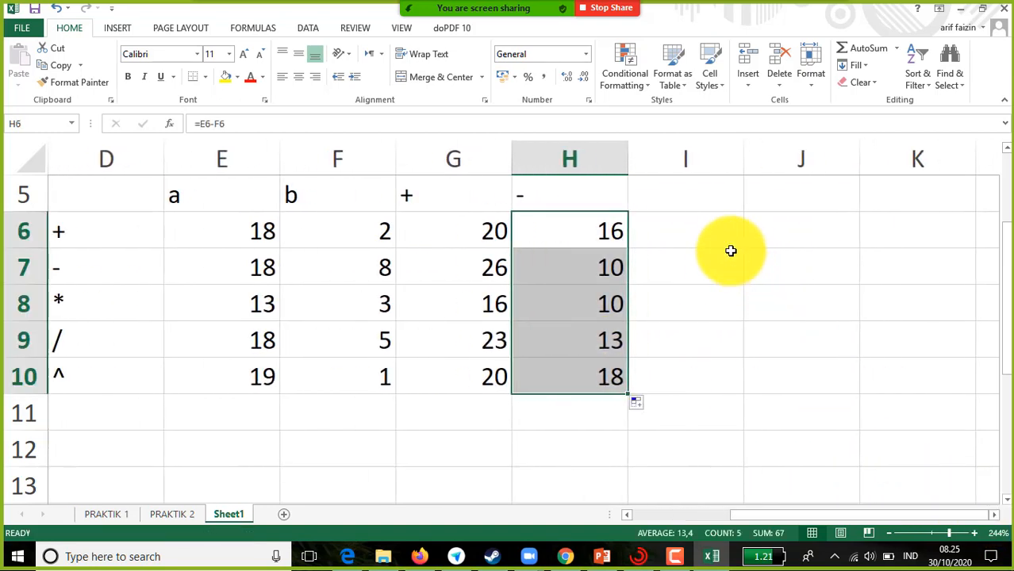
{"action": "left_click", "coordinate": [690, 190]}
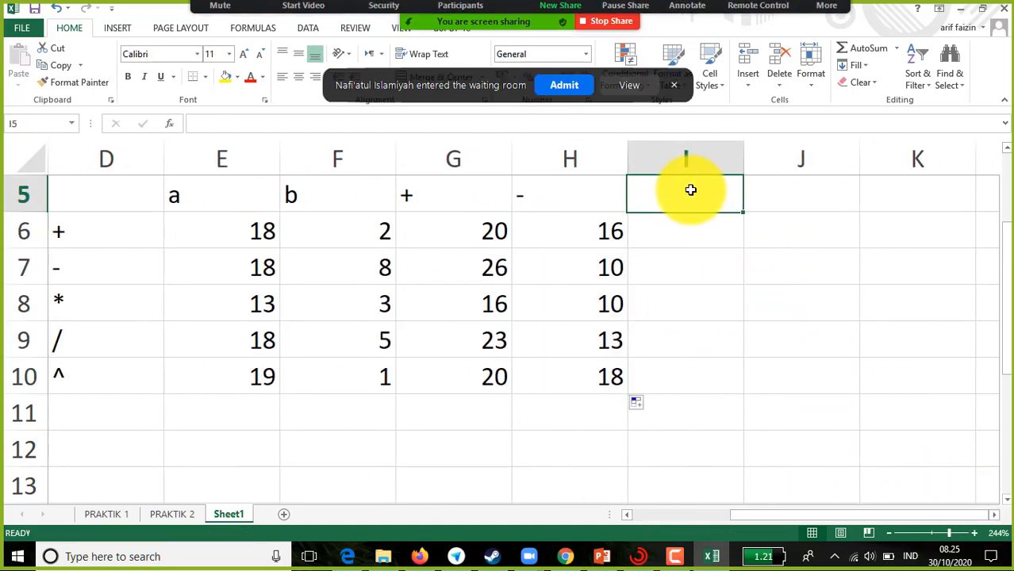
{"action": "left_click", "coordinate": [564, 85]}
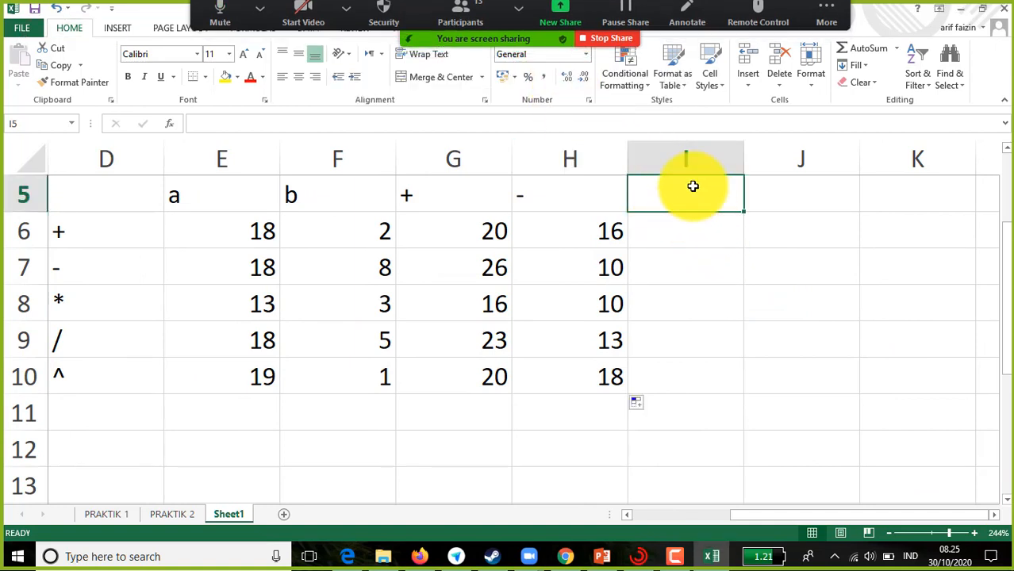
{"action": "key", "text": "alt"}
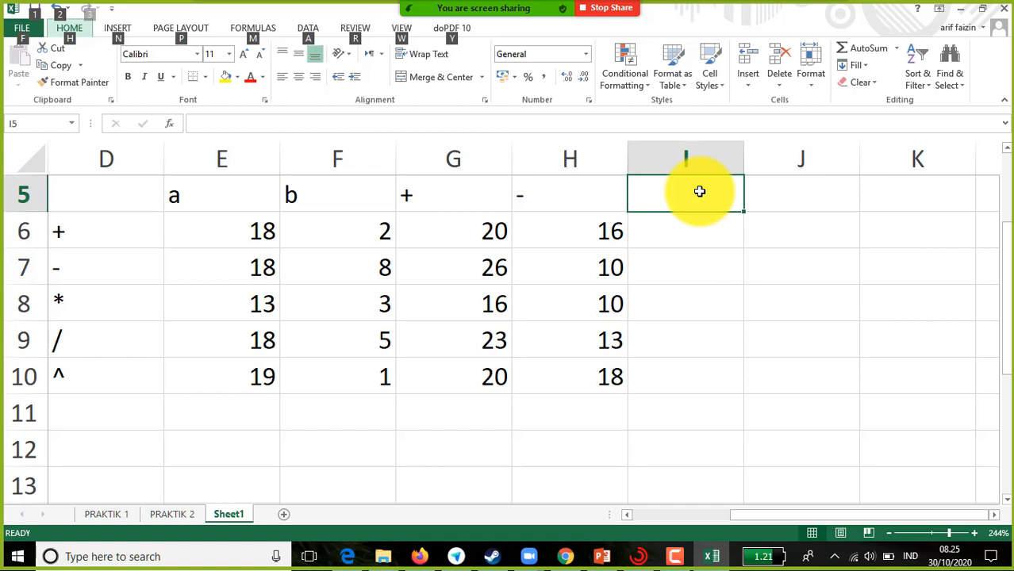
{"action": "key", "text": "alt"}
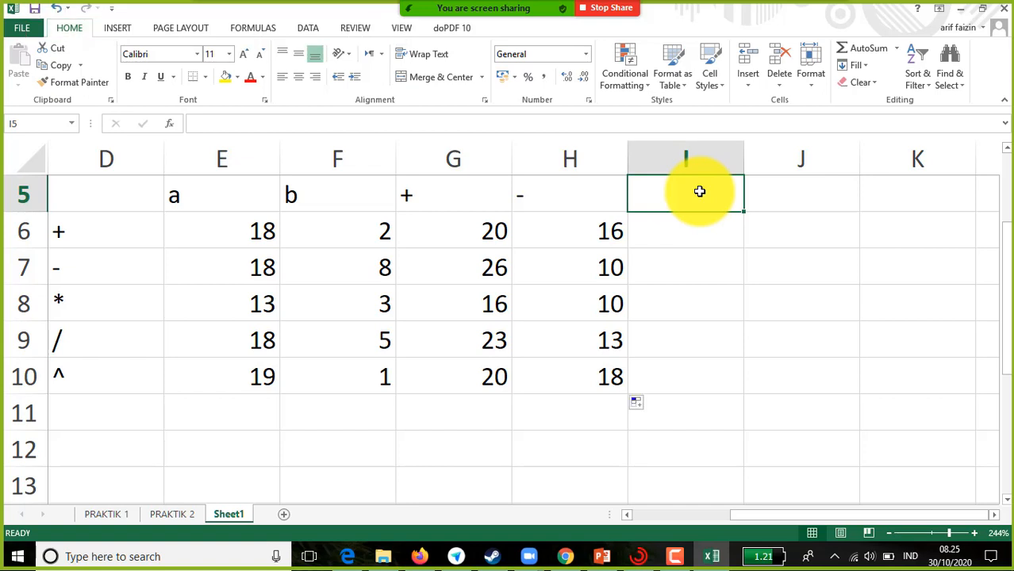
{"action": "type", "text": ":"}
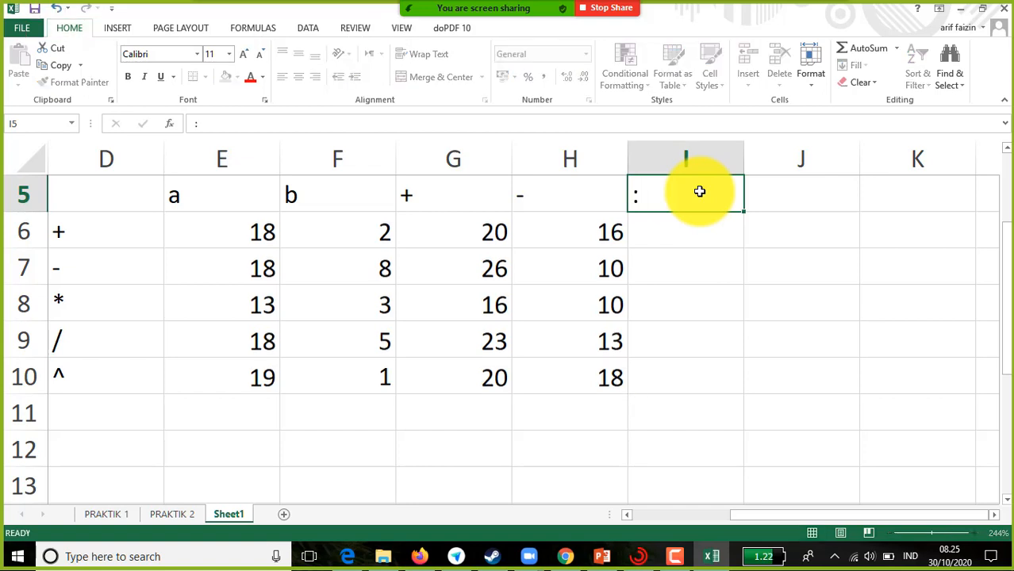
{"action": "key", "text": "Return"}
Enter =E6/F6 in cell I6 and fill it down through cell I10.
{"action": "type", "text": "="}
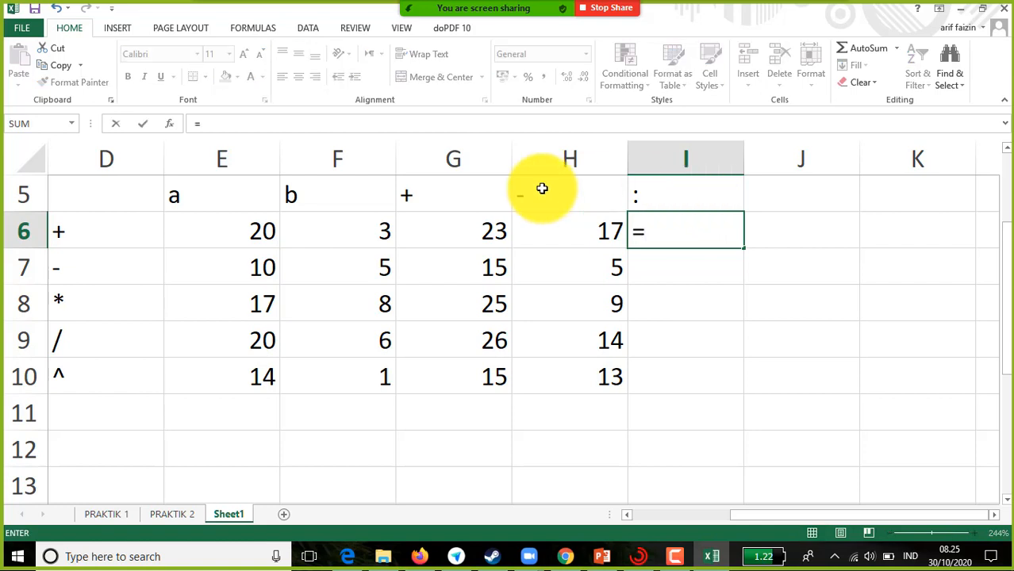
{"action": "left_click", "coordinate": [213, 228]}
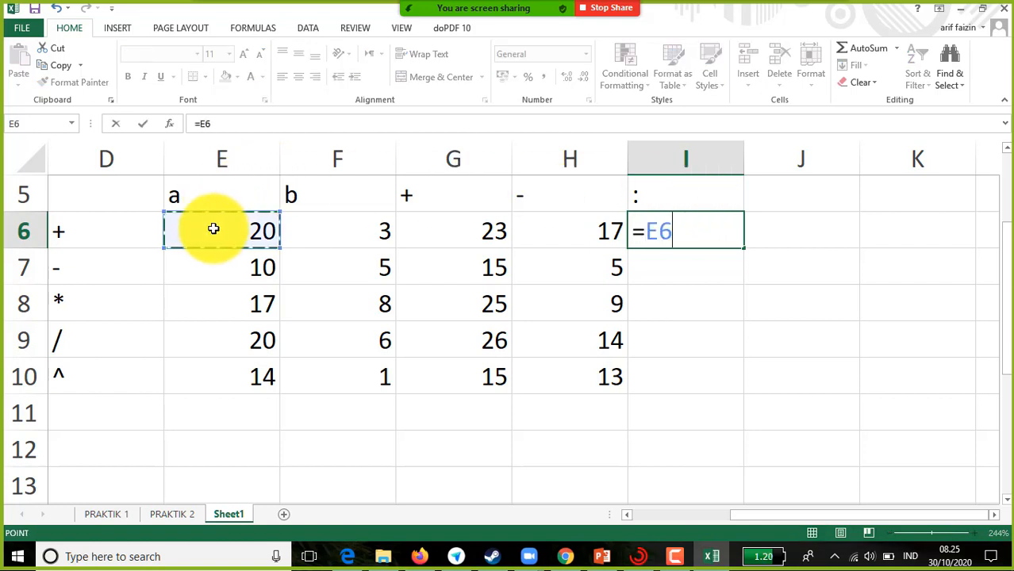
{"action": "type", "text": "/"}
{"action": "left_click", "coordinate": [331, 234]}
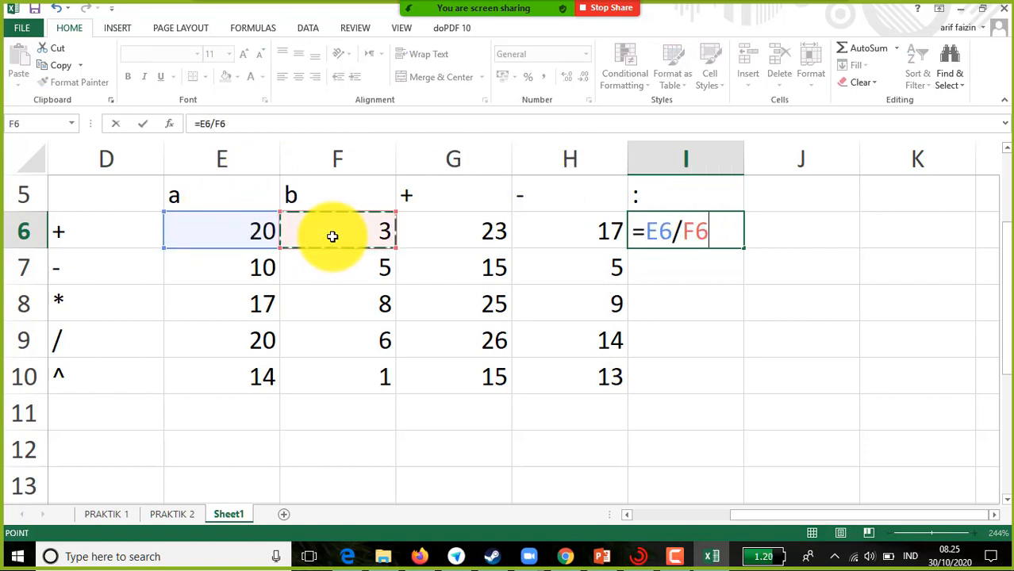
{"action": "key", "text": "Return"}
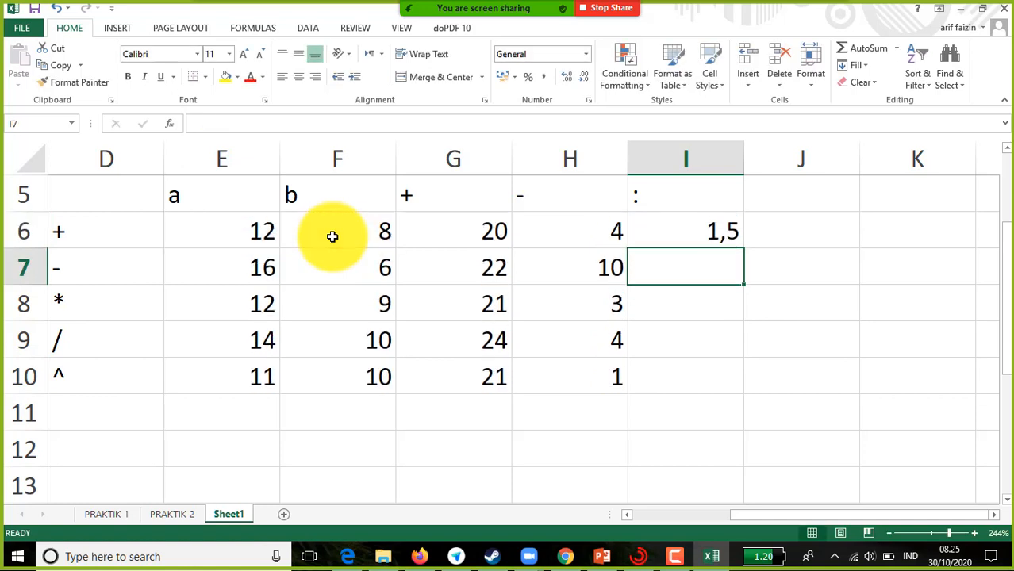
{"action": "left_click", "coordinate": [722, 237]}
{"action": "left_click", "coordinate": [741, 252]}
{"action": "left_click", "coordinate": [733, 229]}
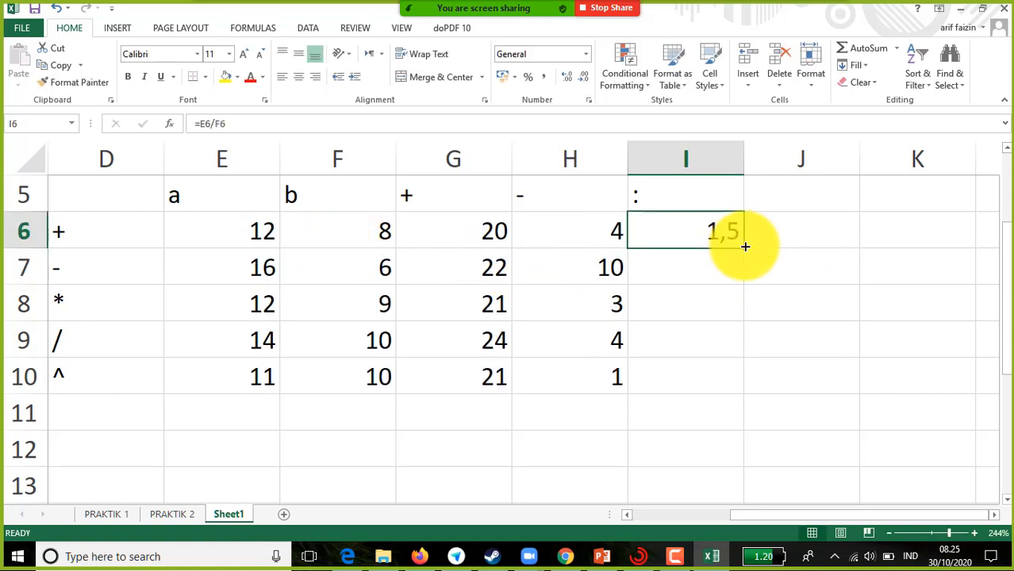
{"action": "double_click", "coordinate": [742, 247]}
Enter the column heading x in cell J5 for the multiplication results.
{"action": "left_click", "coordinate": [782, 199]}
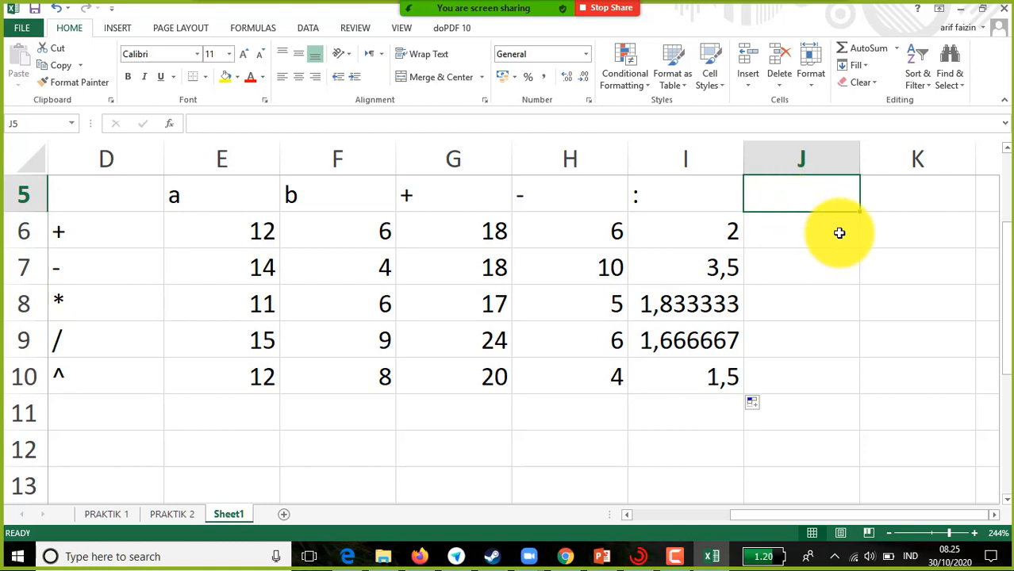
{"action": "type", "text": "x"}
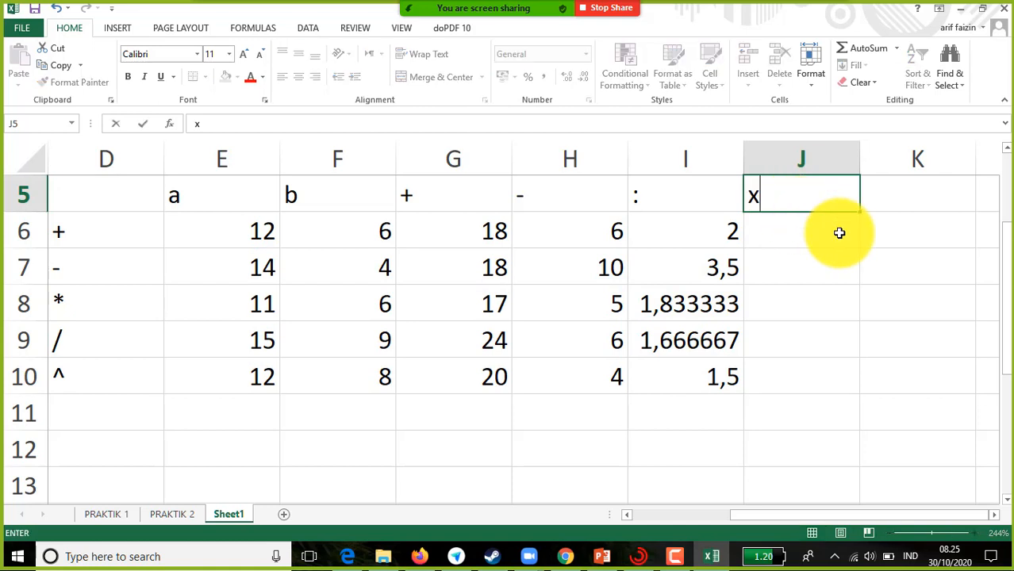
{"action": "key", "text": "Return"}
Enter =E6*F6 in cell J6 and fill it down through cell J10.
{"action": "type", "text": "="}
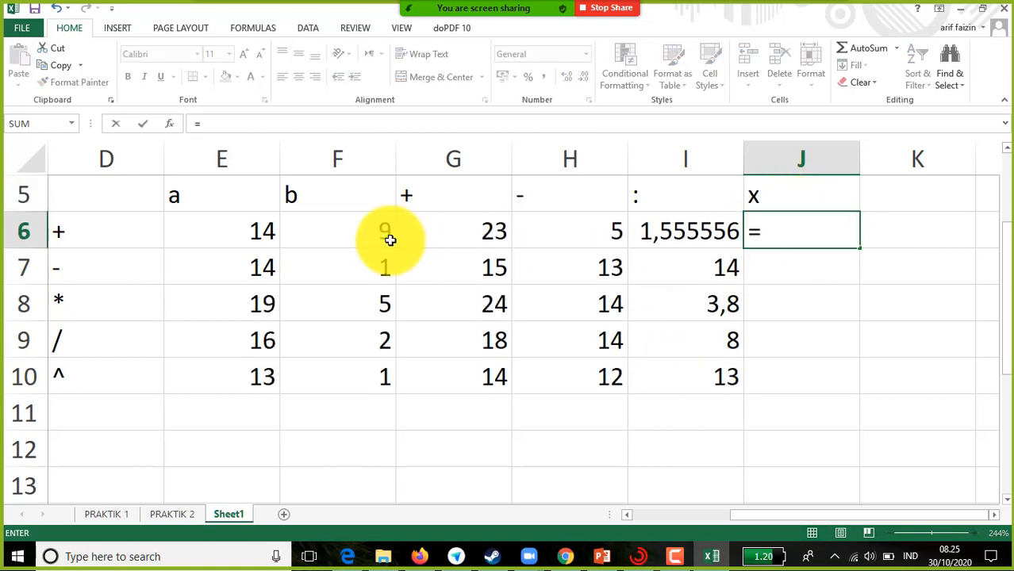
{"action": "left_click", "coordinate": [238, 234]}
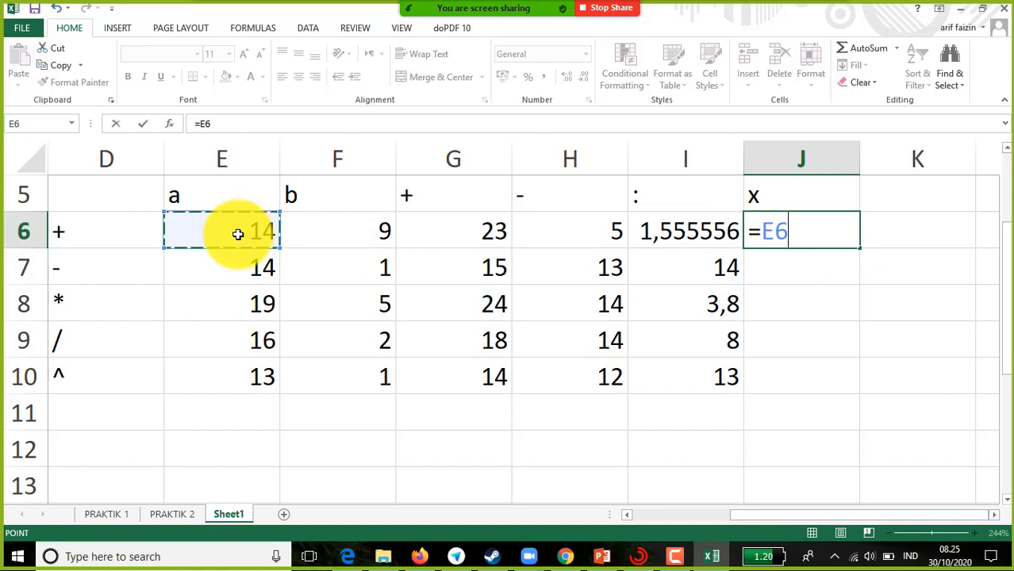
{"action": "type", "text": "*"}
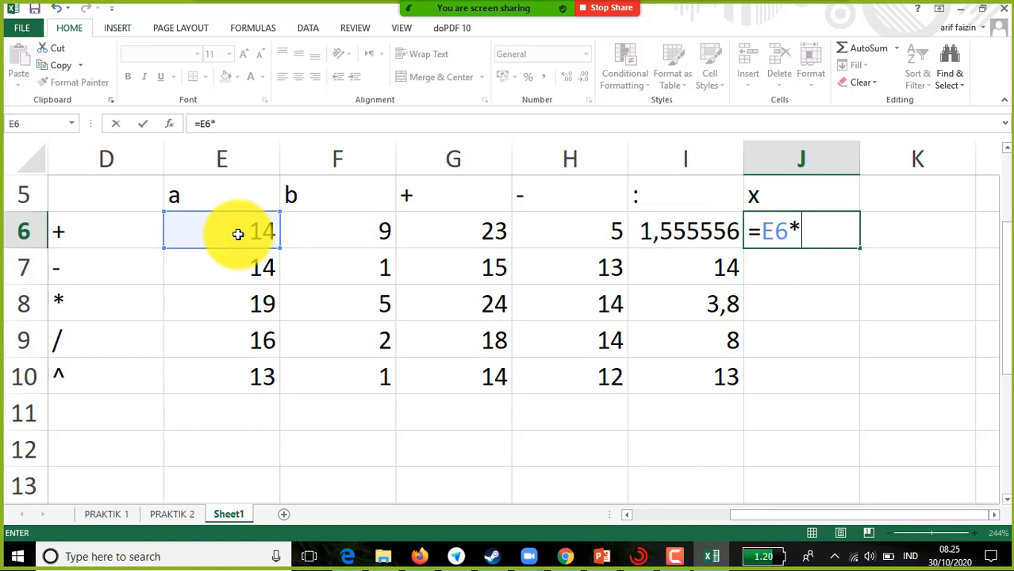
{"action": "left_click", "coordinate": [311, 232]}
{"action": "key", "text": "Return"}
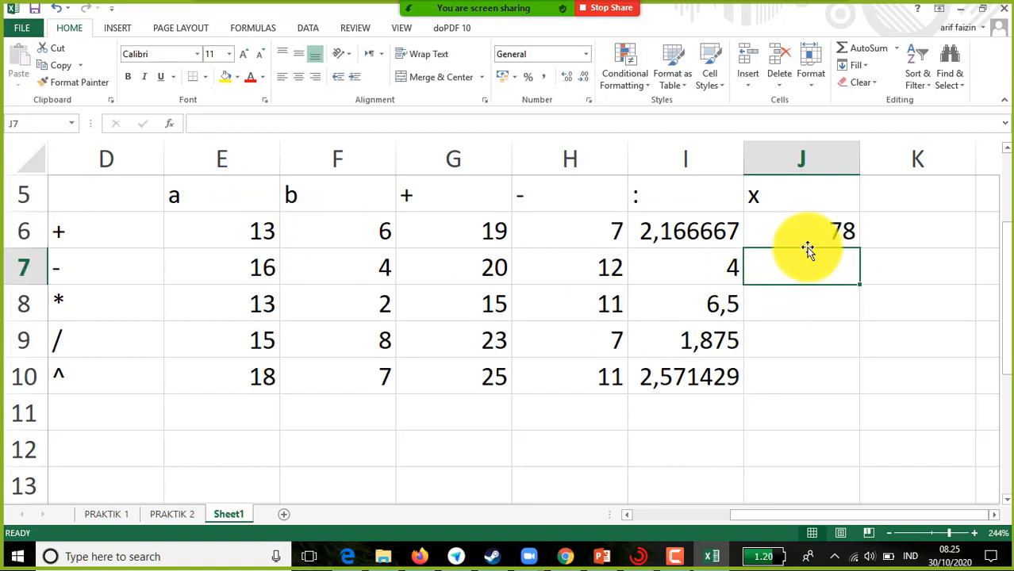
{"action": "left_click", "coordinate": [829, 236]}
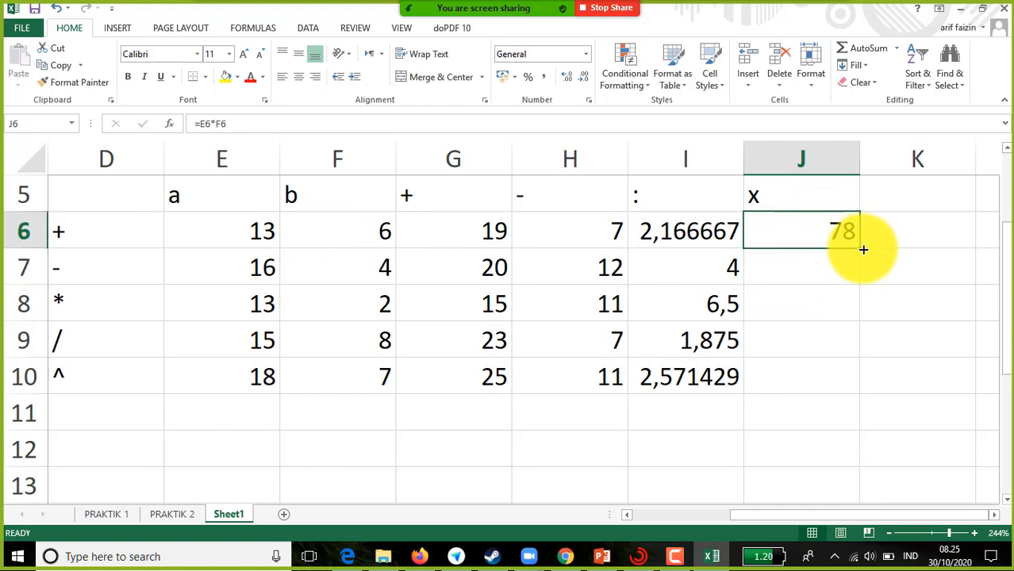
{"action": "double_click", "coordinate": [861, 248]}
Enter the column heading ^ in cell K5 for the power results.
{"action": "left_click", "coordinate": [910, 204]}
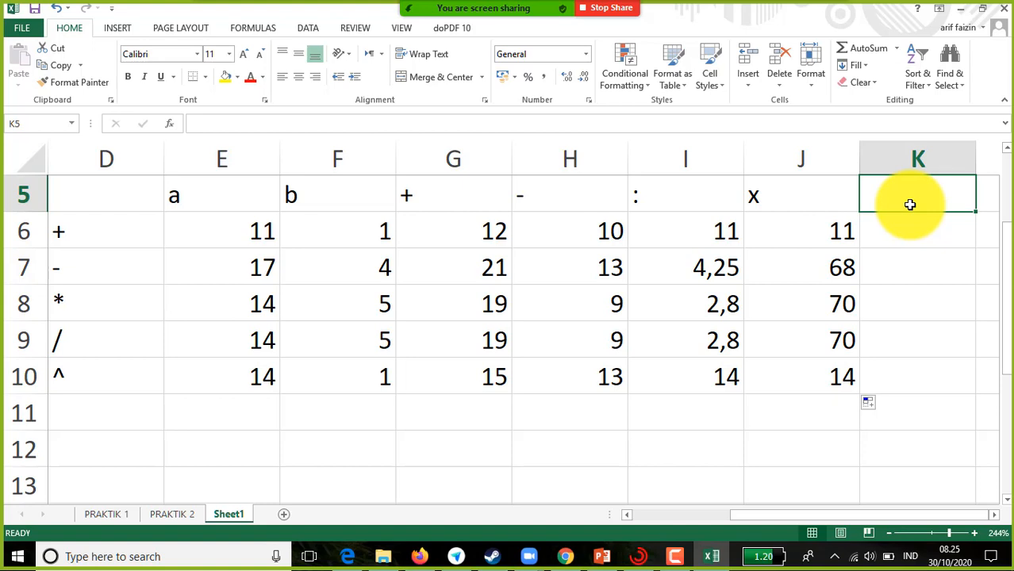
{"action": "type", "text": "^^"}
{"action": "key", "text": "BackSpace"}
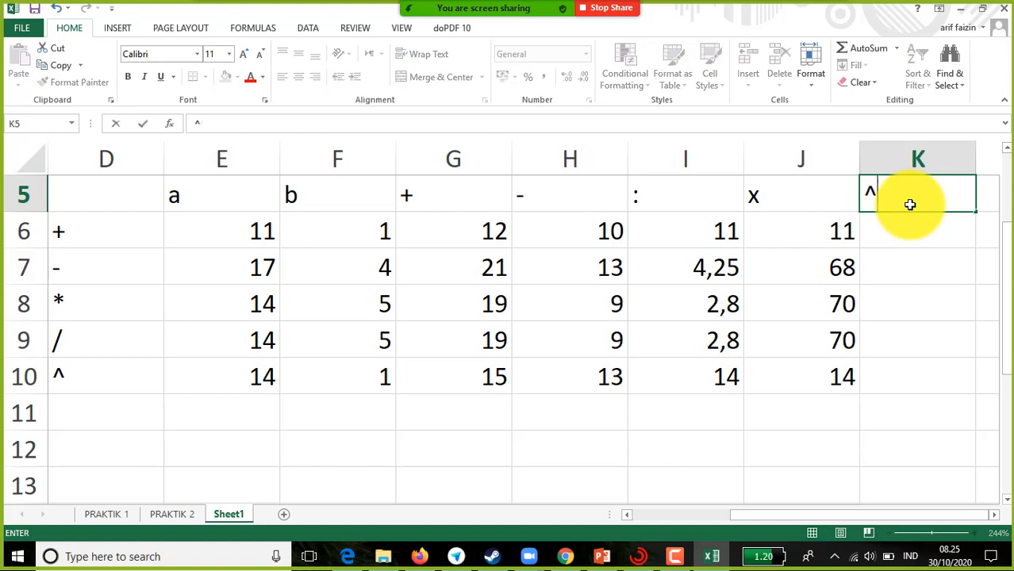
{"action": "key", "text": "Return"}
Enter =E6^2 in cell K6 and fill it down through cell K10.
{"action": "type", "text": "="}
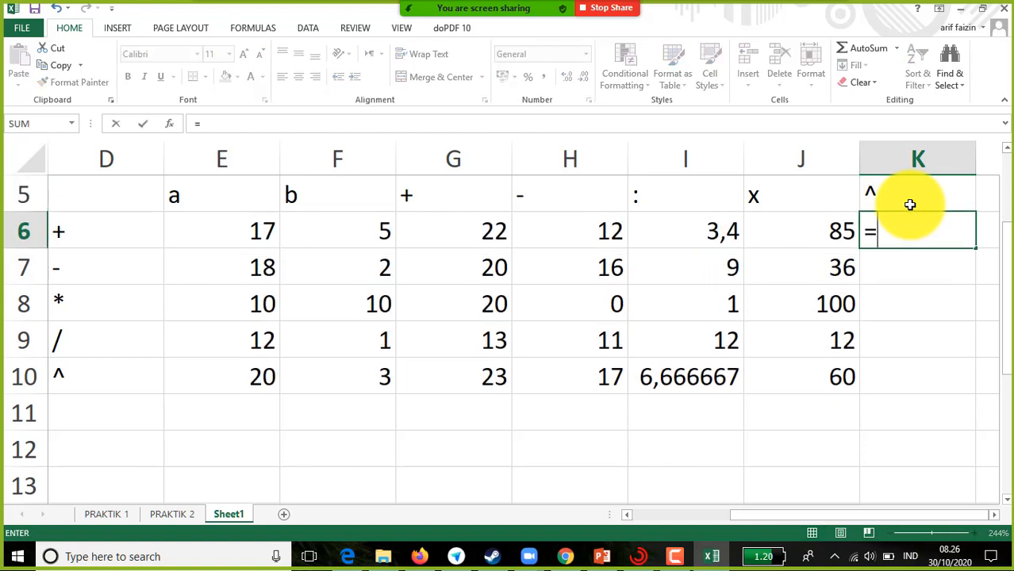
{"action": "left_click", "coordinate": [221, 233]}
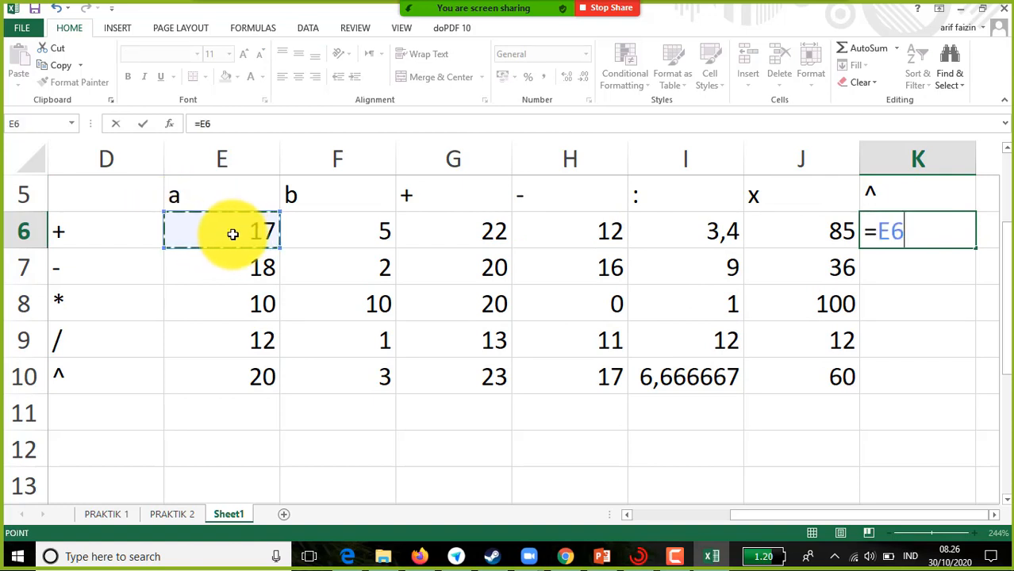
{"action": "type", "text": "^^"}
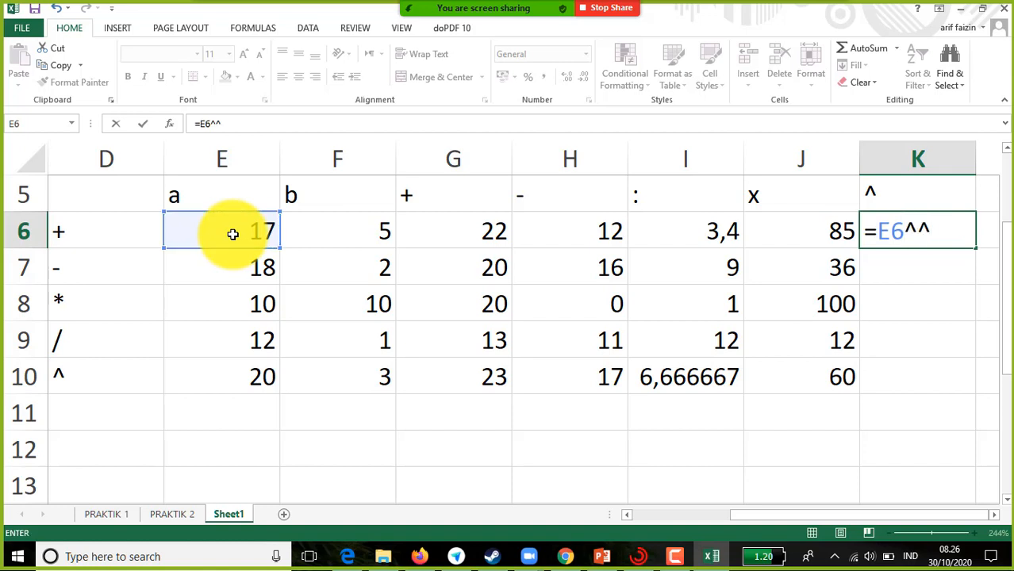
{"action": "key", "text": "BackSpace"}
{"action": "type", "text": "2"}
{"action": "key", "text": "Return"}
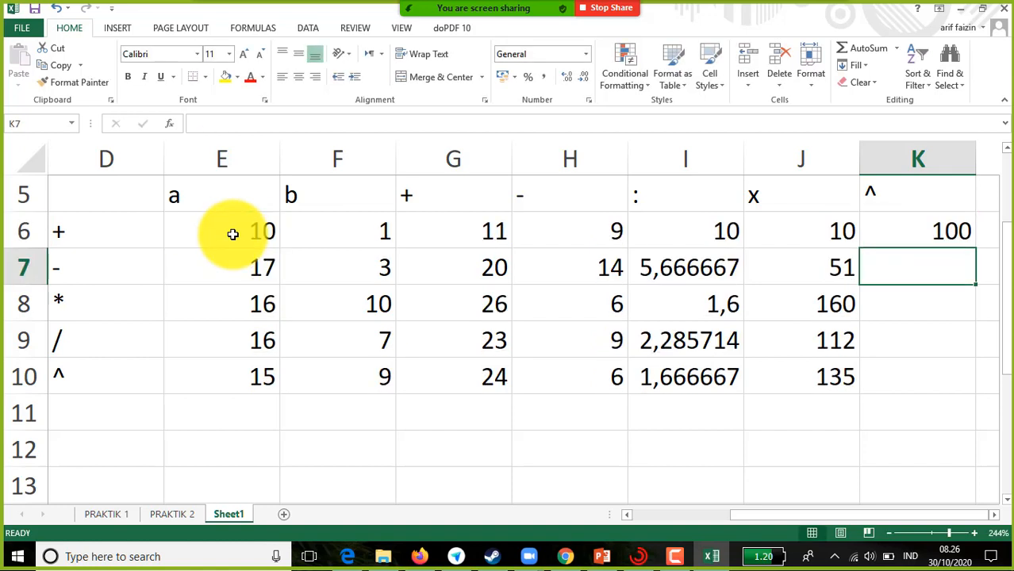
{"action": "left_click", "coordinate": [927, 227]}
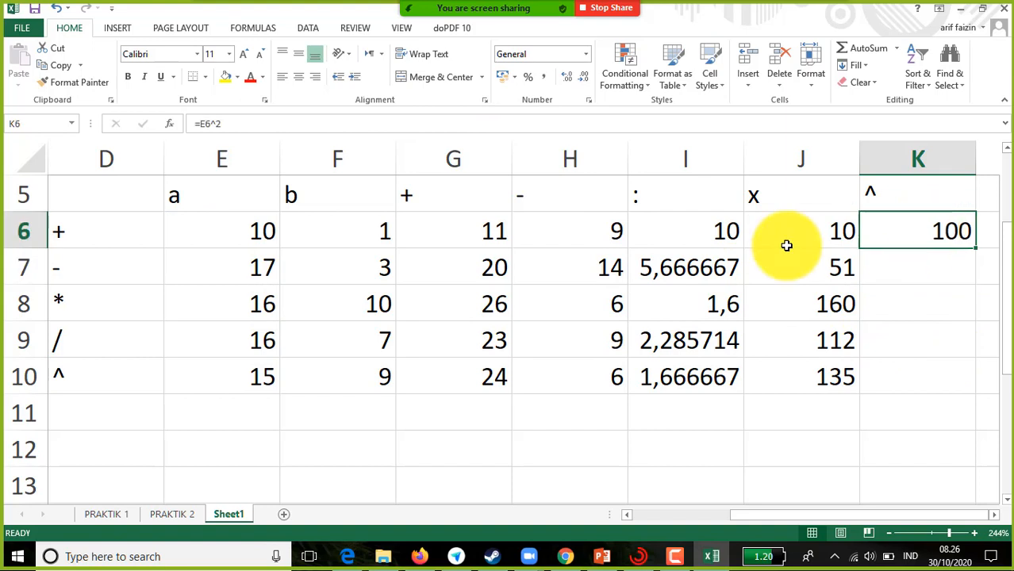
{"action": "double_click", "coordinate": [975, 246]}
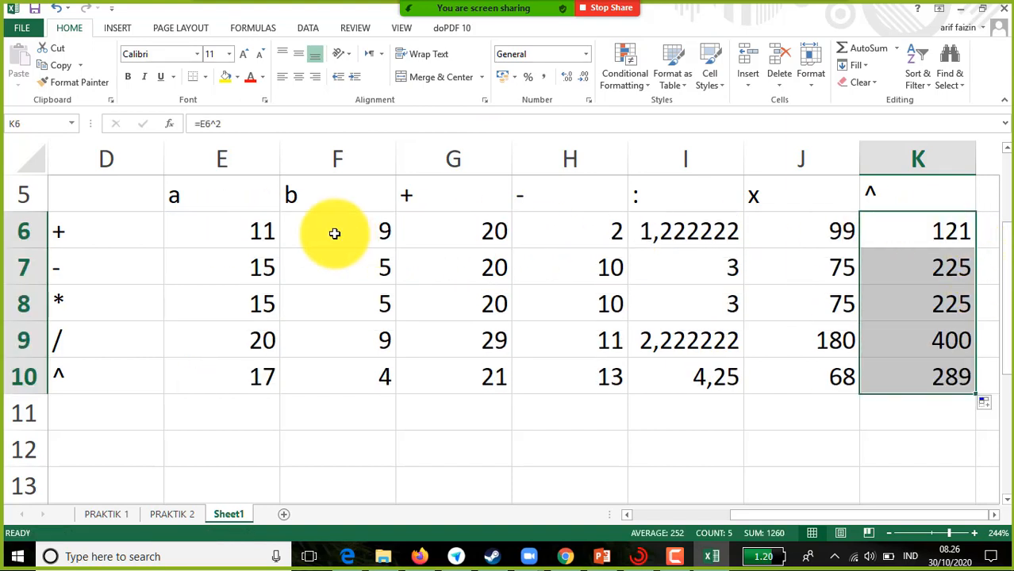
Admit the waiting participant to the online meeting and clear the contents of the entire Sheet1 worksheet.
{"action": "left_click", "coordinate": [776, 460]}
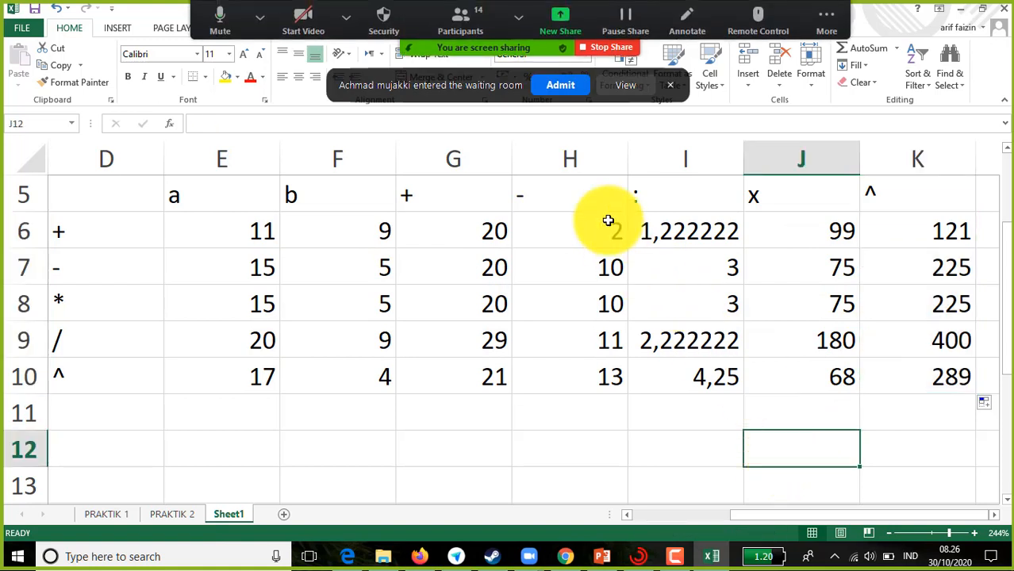
{"action": "left_click", "coordinate": [560, 85]}
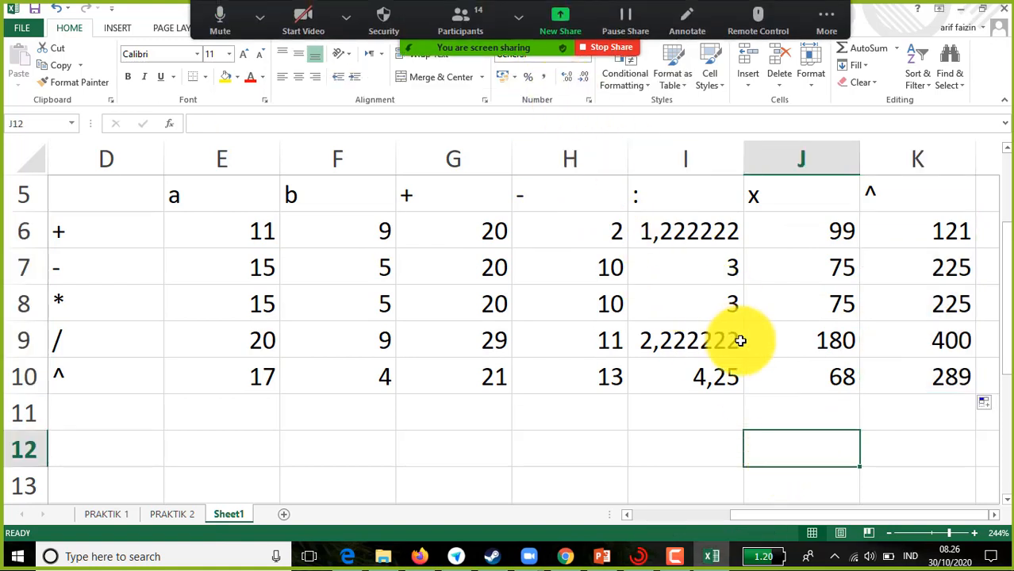
{"action": "left_click", "coordinate": [571, 448]}
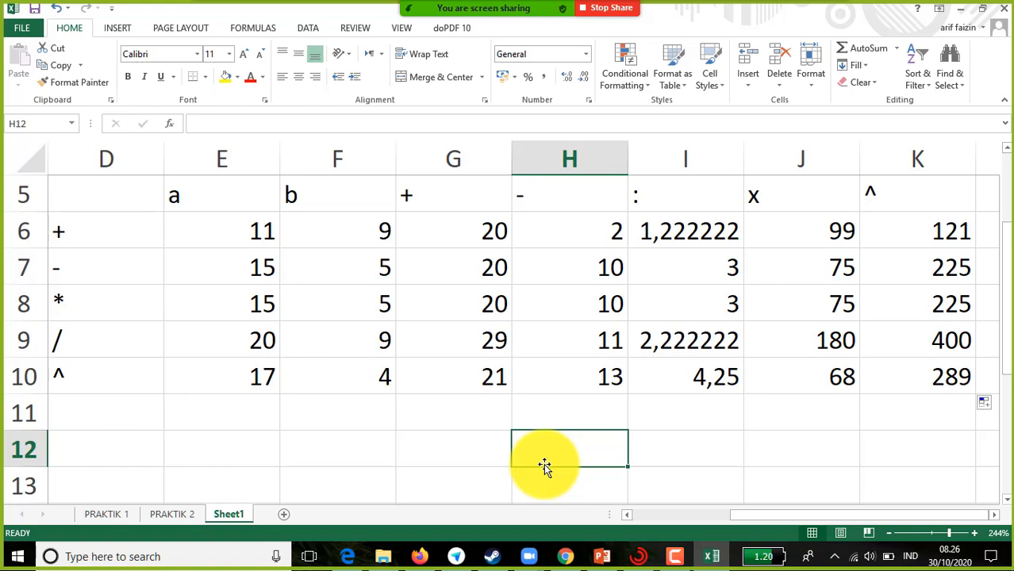
{"action": "key", "text": "ctrl+a"}
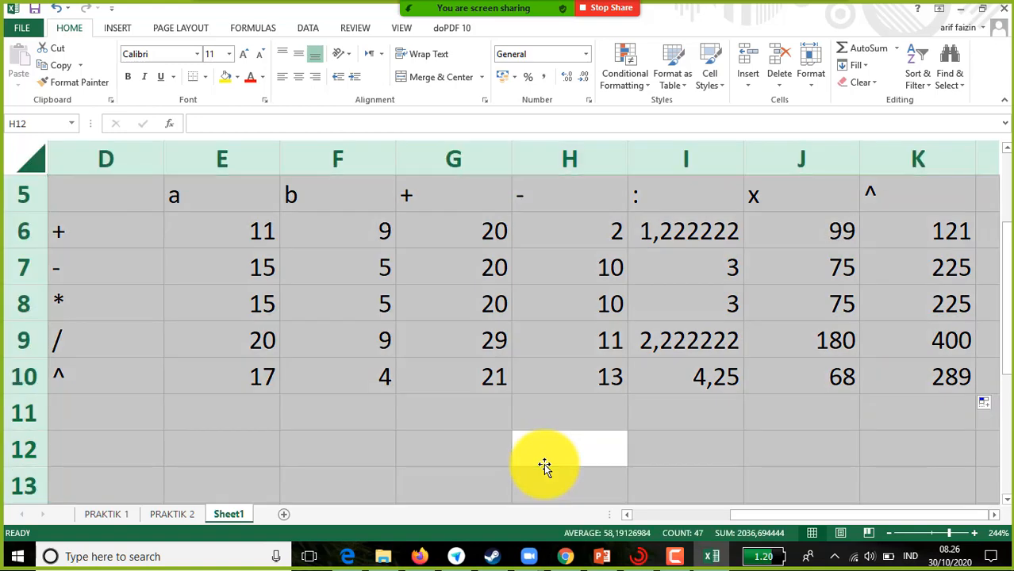
{"action": "key", "text": "Delete"}
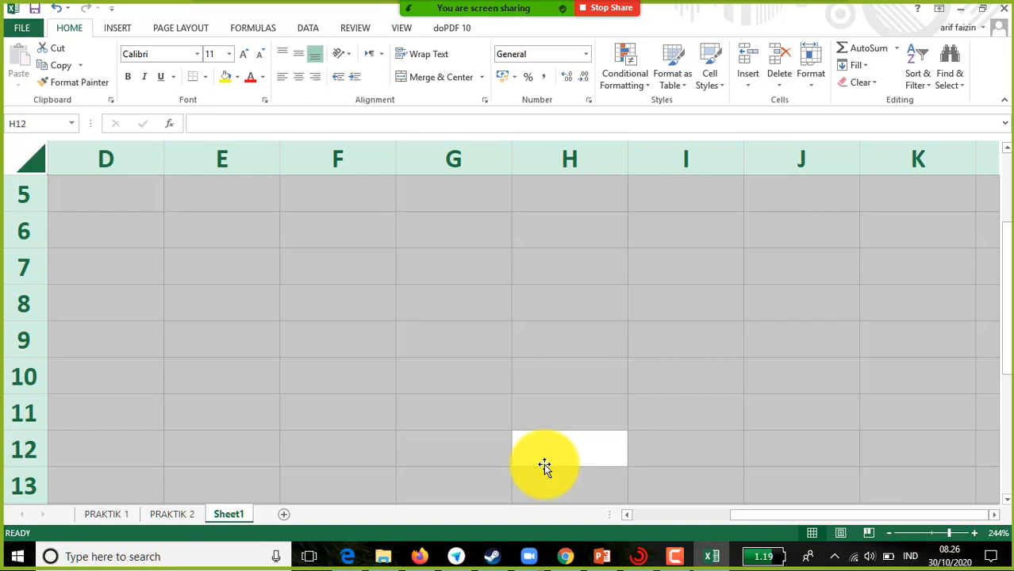
Enter the text uyp in cell E6 and the number 2020 in cell E7.
{"action": "left_click", "coordinate": [183, 305]}
{"action": "left_click", "coordinate": [238, 234]}
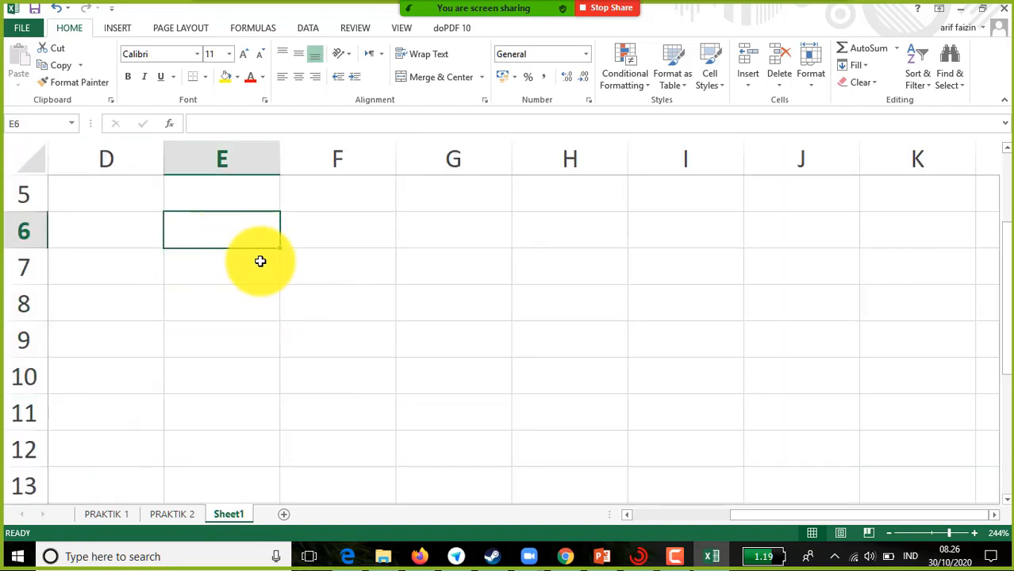
{"action": "type", "text": "uyp"}
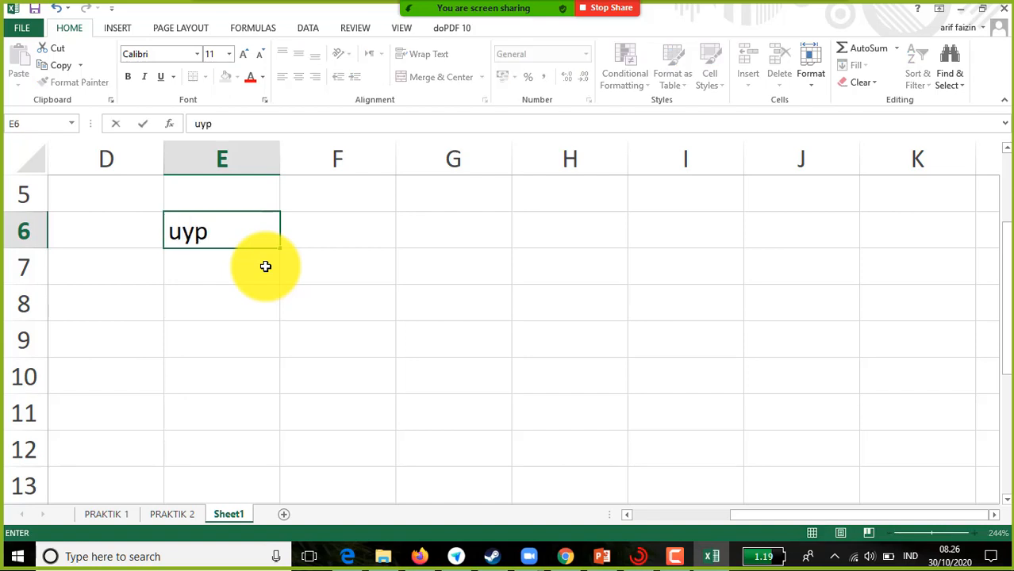
{"action": "key", "text": "Return"}
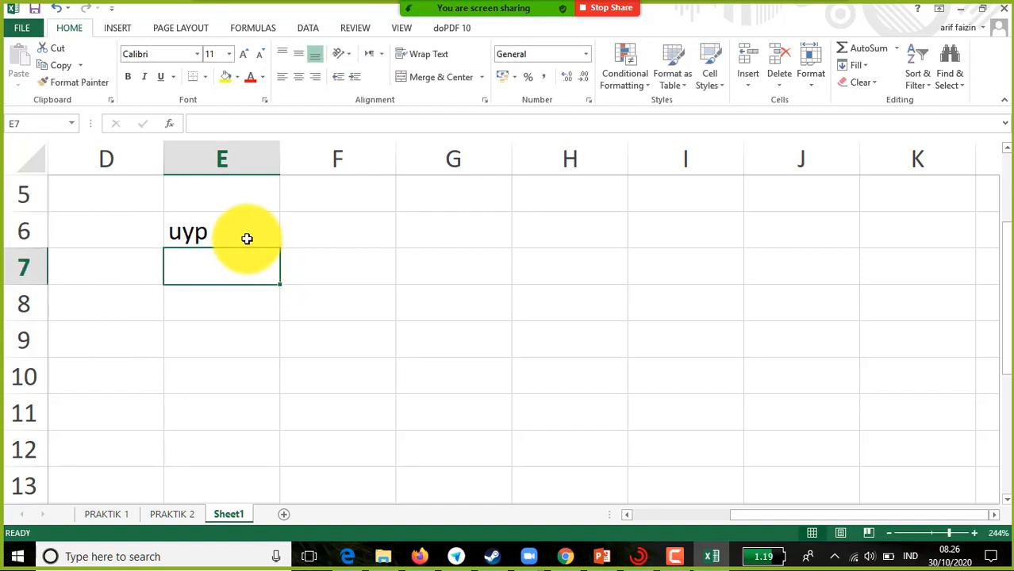
{"action": "left_click", "coordinate": [246, 239]}
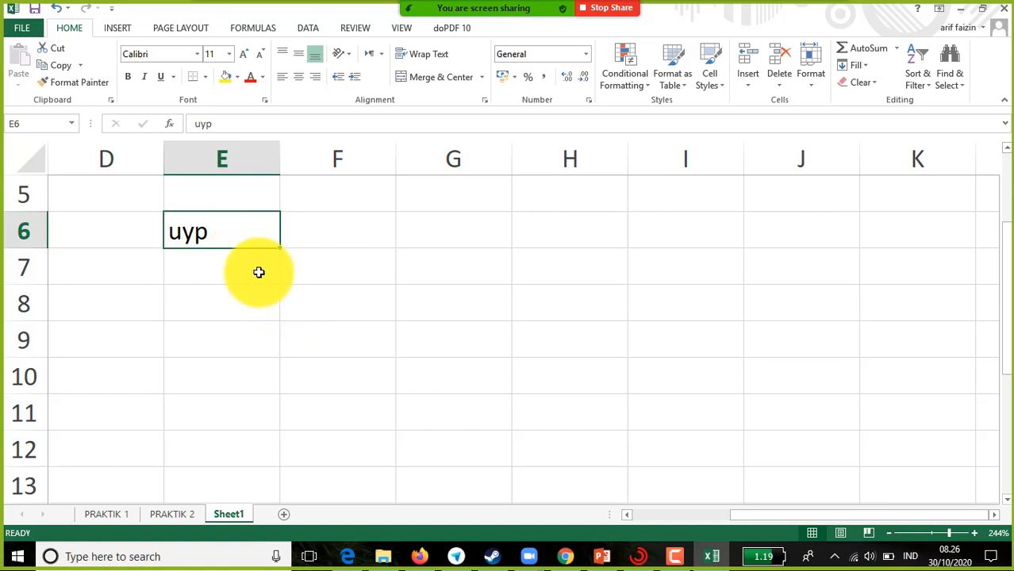
{"action": "left_click", "coordinate": [258, 271]}
{"action": "type", "text": "2020"}
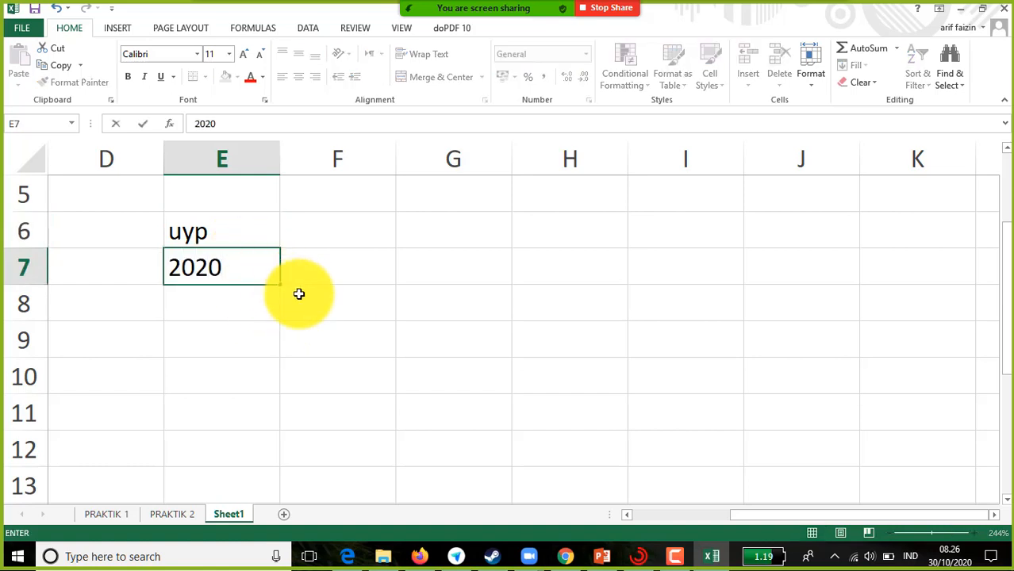
{"action": "key", "text": "Return"}
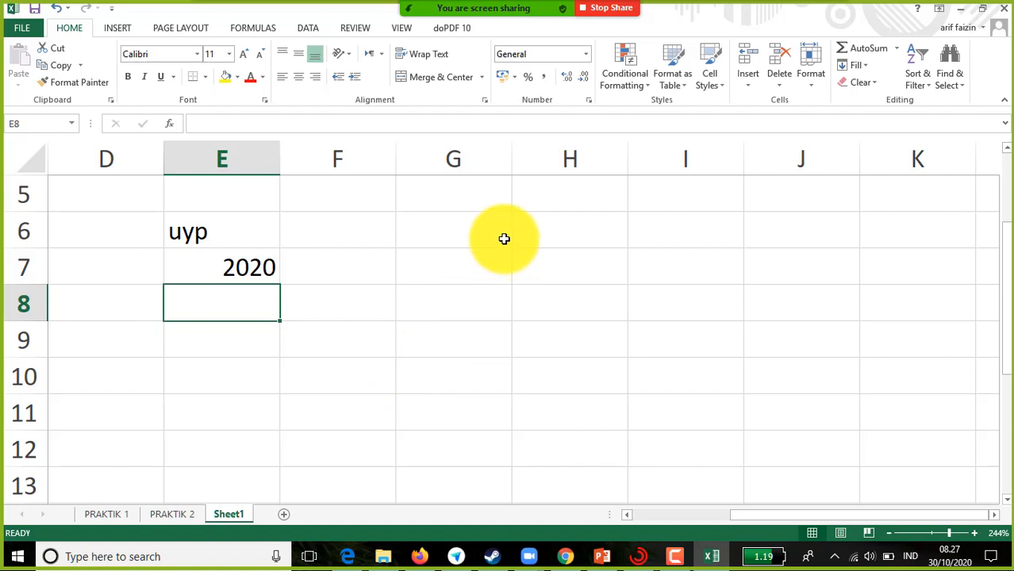
Enter =RANDBETWEEN(20;70) in cell H6 and fill it down through cell H10.
{"action": "left_click", "coordinate": [561, 239]}
{"action": "type", "text": "="}
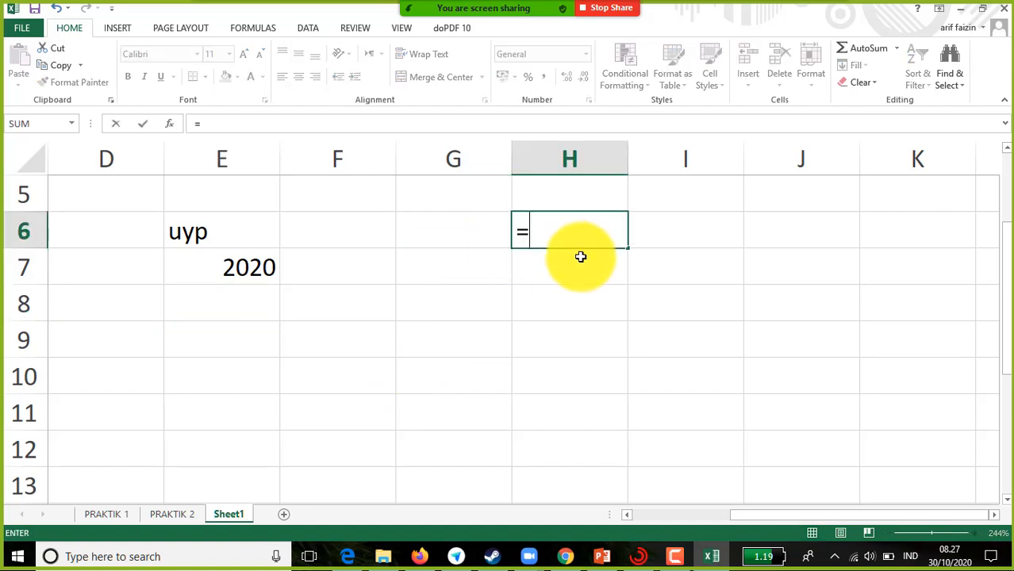
{"action": "type", "text": "ran"}
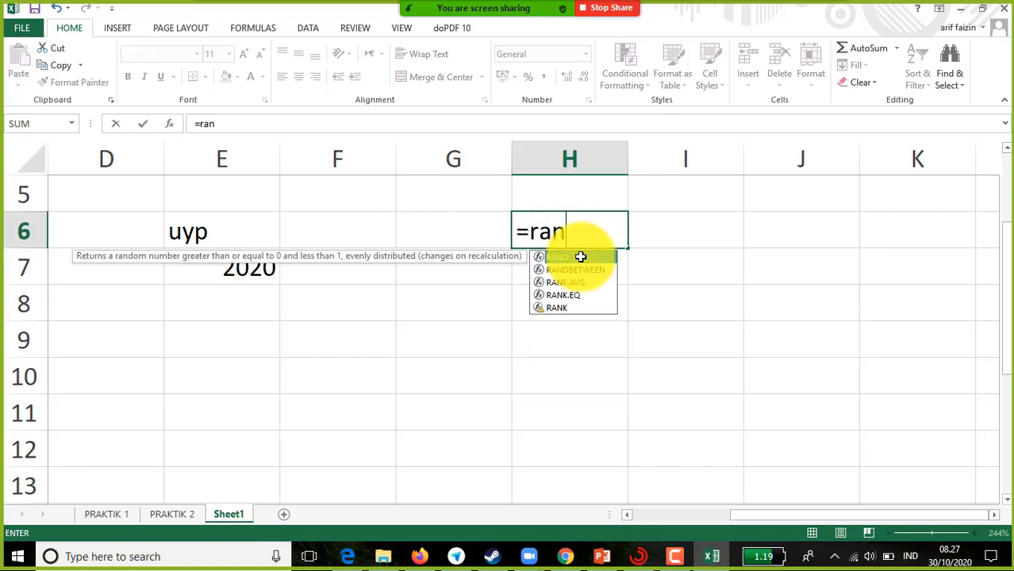
{"action": "double_click", "coordinate": [582, 271]}
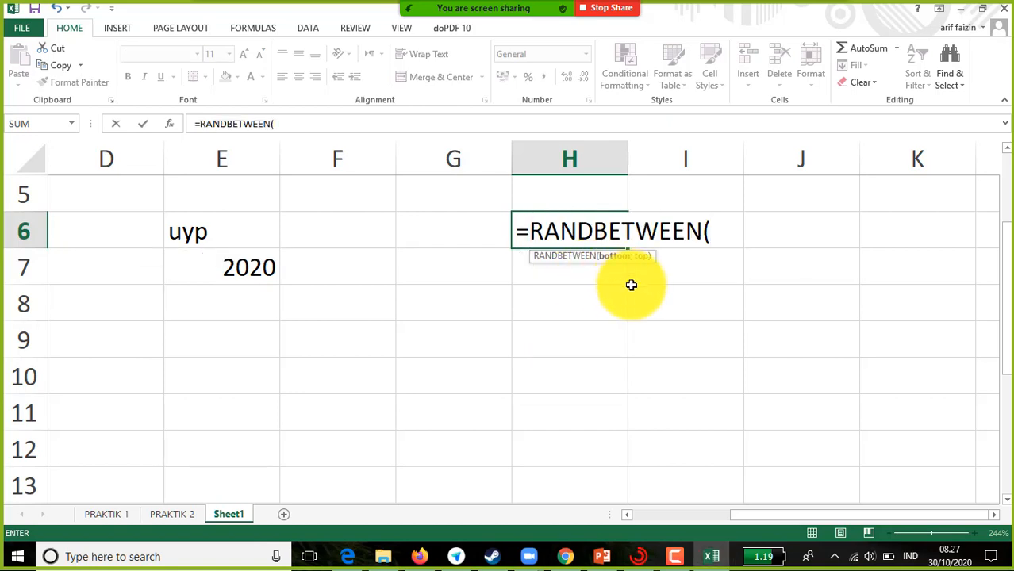
{"action": "type", "text": "2"}
{"action": "type", "text": "0;"}
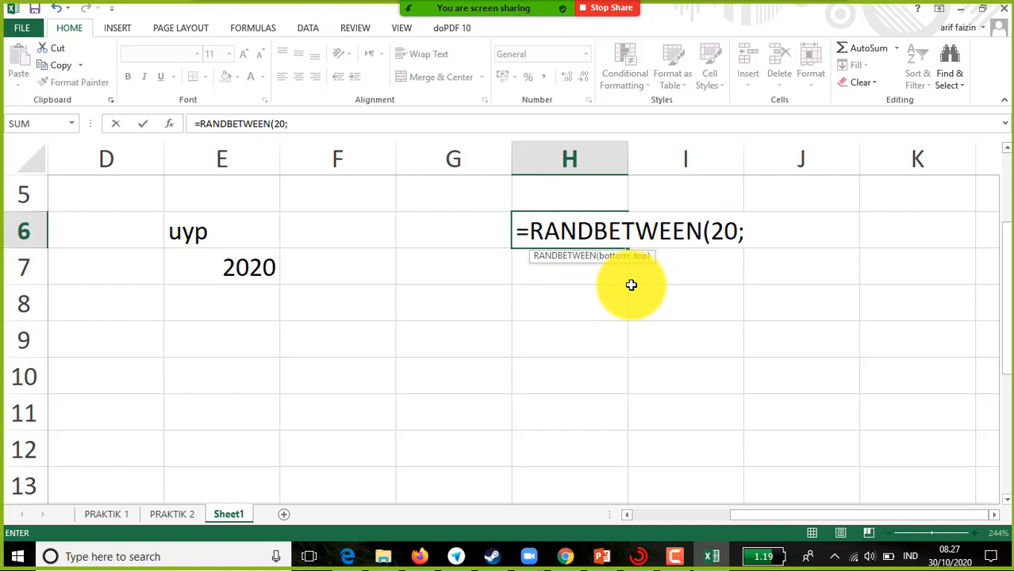
{"action": "type", "text": "70)"}
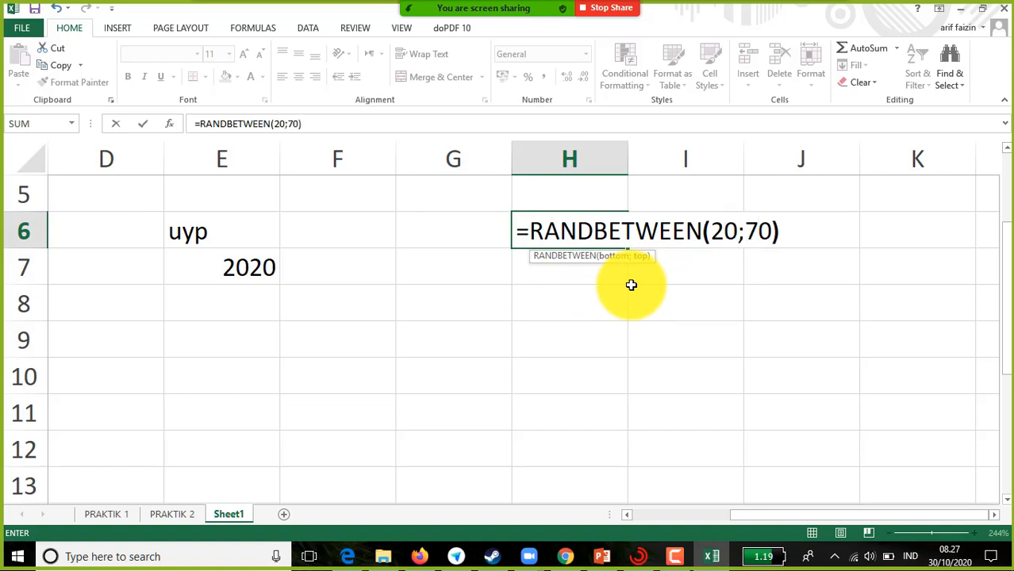
{"action": "key", "text": "Return"}
{"action": "left_click", "coordinate": [608, 233]}
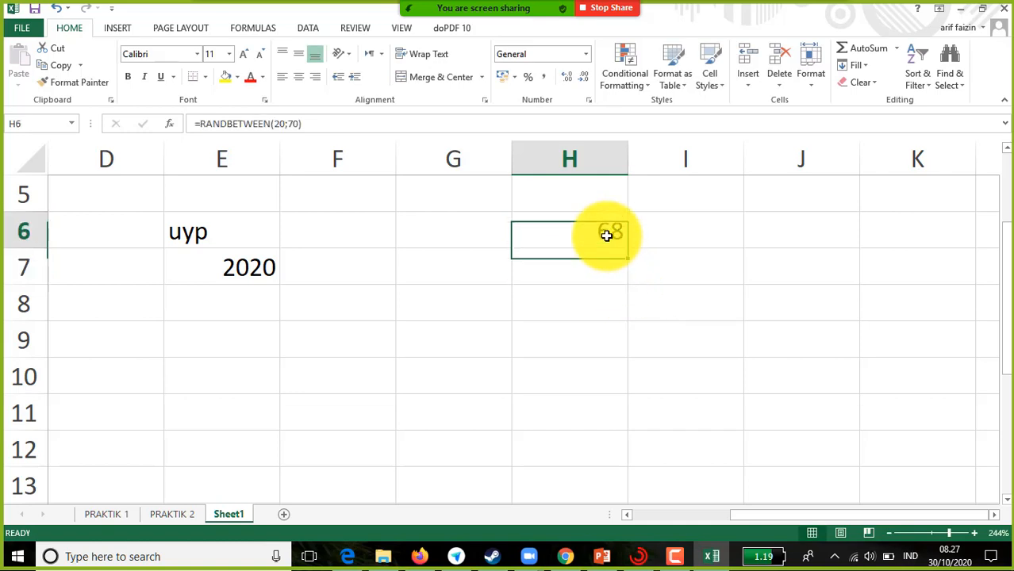
{"action": "left_click_drag", "start_coordinate": [627, 249], "coordinate": [632, 411]}
{"action": "left_click", "coordinate": [579, 419]}
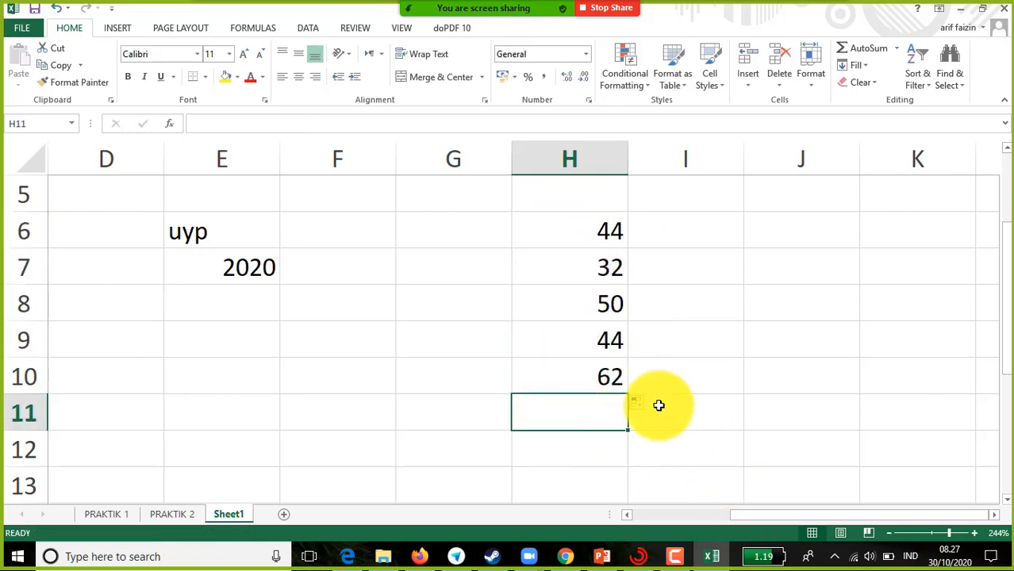
{"action": "type", "text": "="}
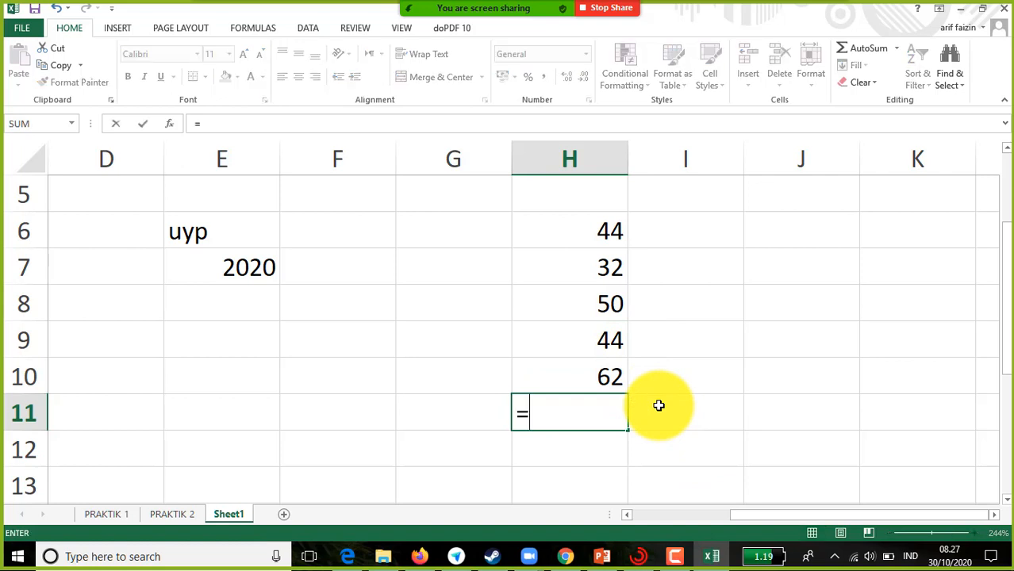
{"action": "left_click", "coordinate": [563, 237]}
{"action": "type", "text": "+"}
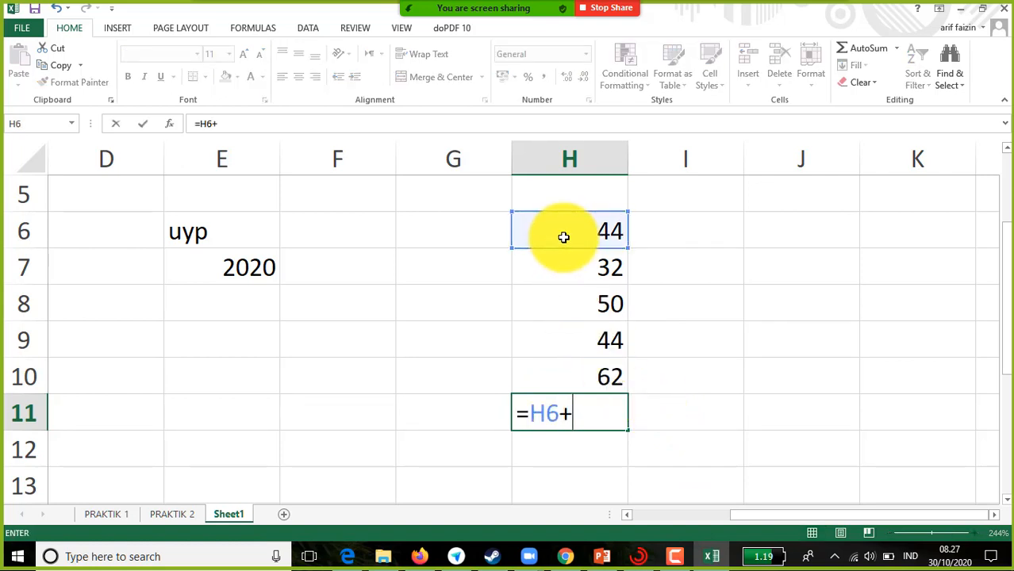
{"action": "key", "text": "BackSpace"}
{"action": "key", "text": "BackSpace"}
{"action": "key", "text": "BackSpace"}
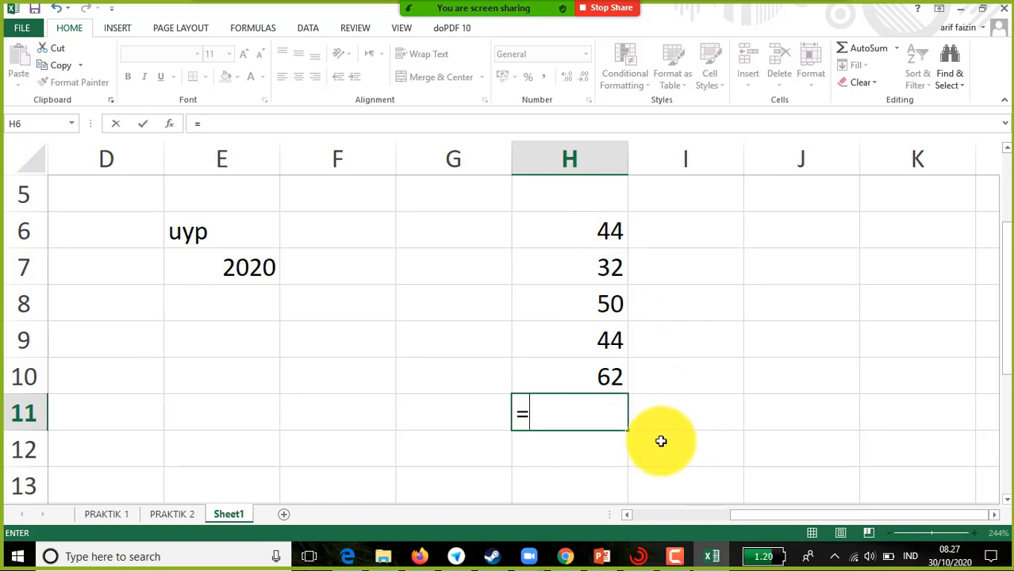
Total the random numbers with the formula =SUM(H6:H10) in cell H11.
{"action": "type", "text": "sum"}
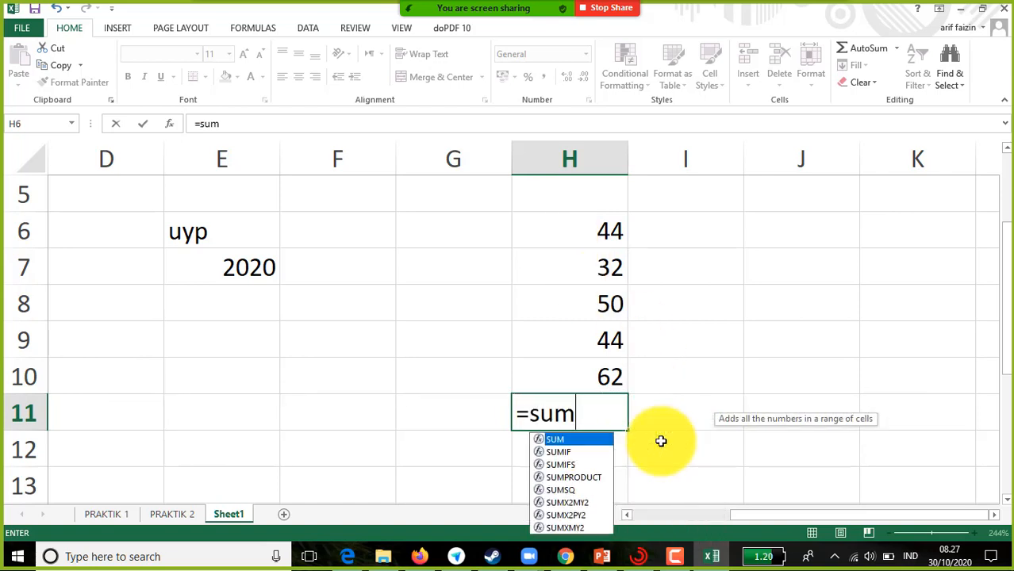
{"action": "type", "text": "("}
{"action": "left_click_drag", "start_coordinate": [599, 231], "coordinate": [607, 385]}
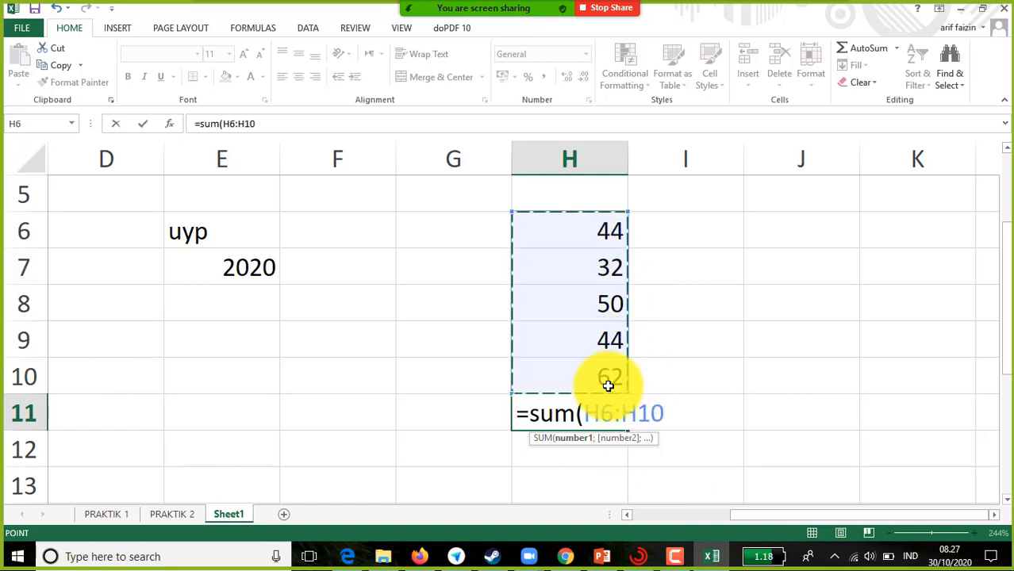
{"action": "type", "text": ")"}
{"action": "key", "text": "Return"}
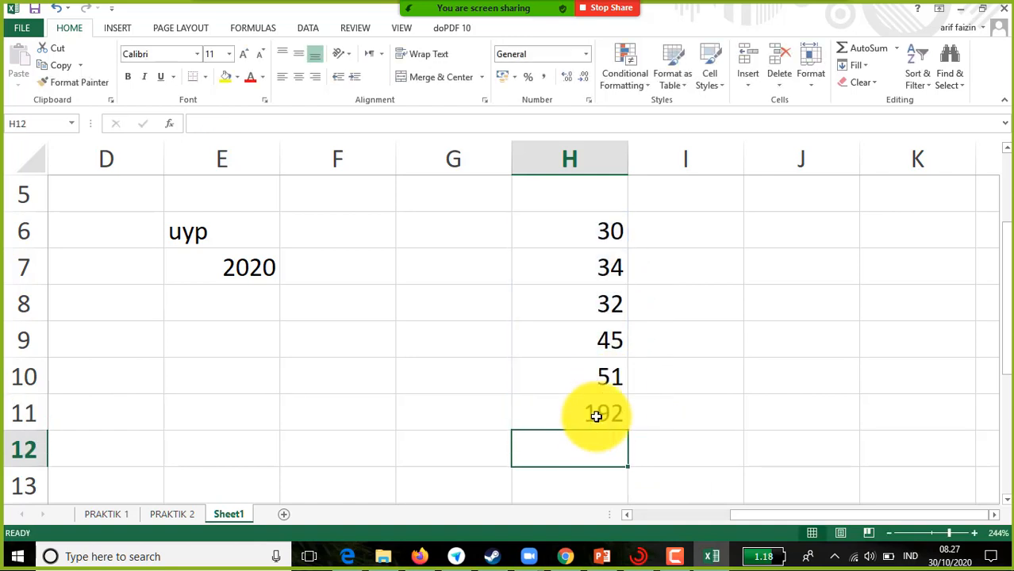
Replace the total in cell H11 with an AutoSum of the random numbers in H6:H10.
{"action": "left_click", "coordinate": [595, 412]}
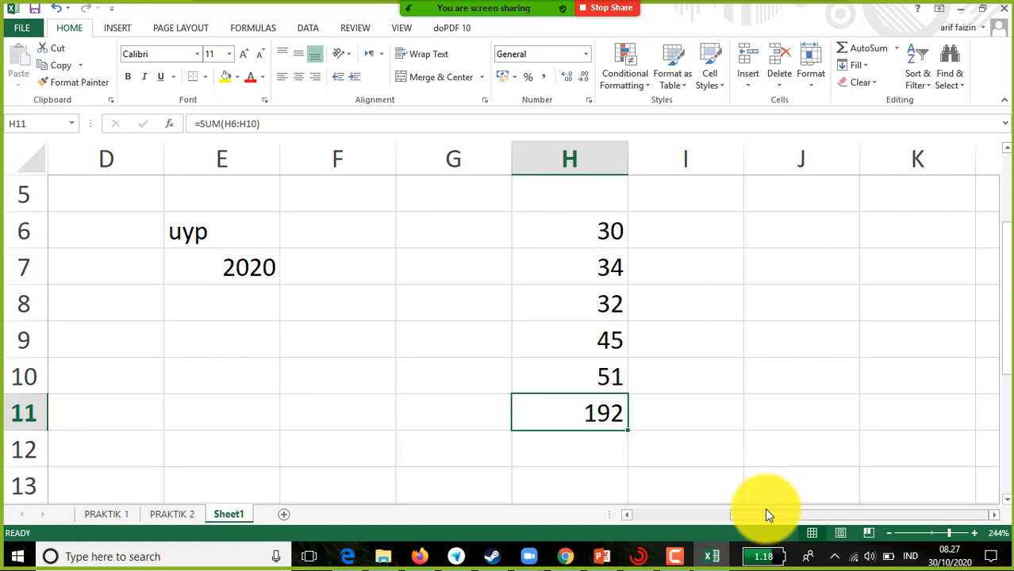
{"action": "key", "text": "Delete"}
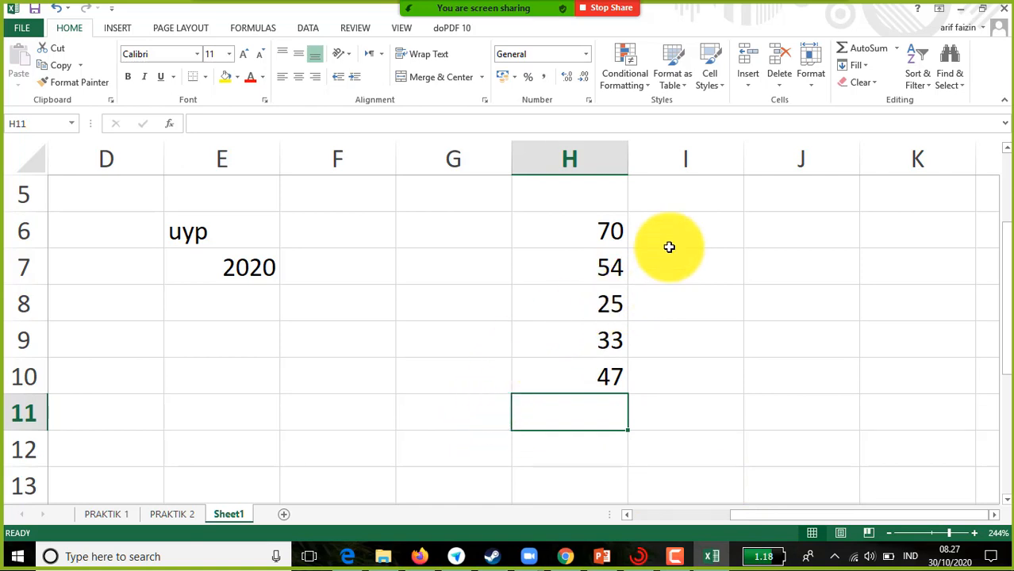
{"action": "left_click_drag", "start_coordinate": [602, 230], "coordinate": [606, 397]}
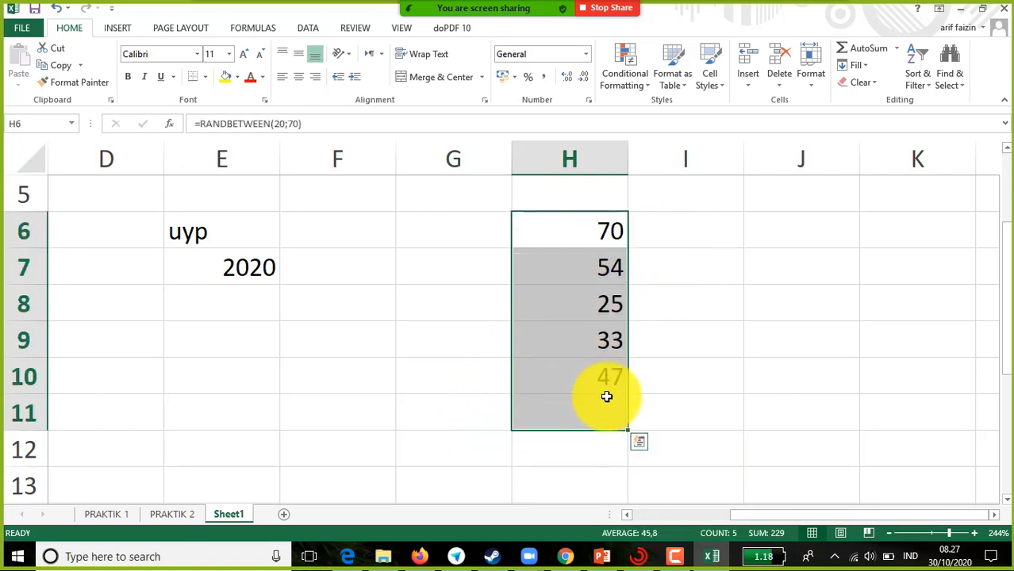
{"action": "left_click", "coordinate": [846, 45]}
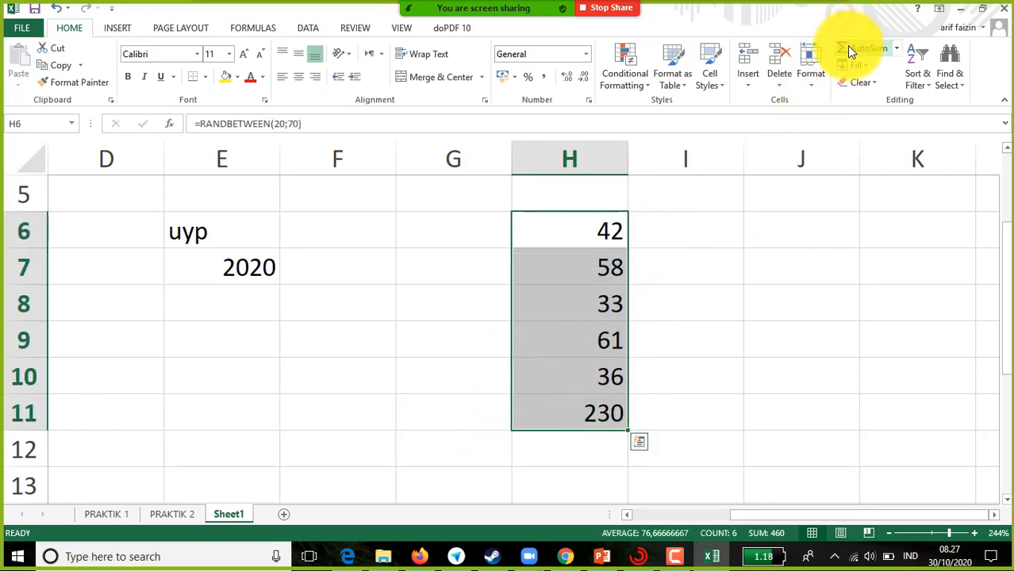
Clear cell H11 and use AutoSum's Average function to average the random numbers in H6:H10 there.
{"action": "left_click", "coordinate": [591, 423]}
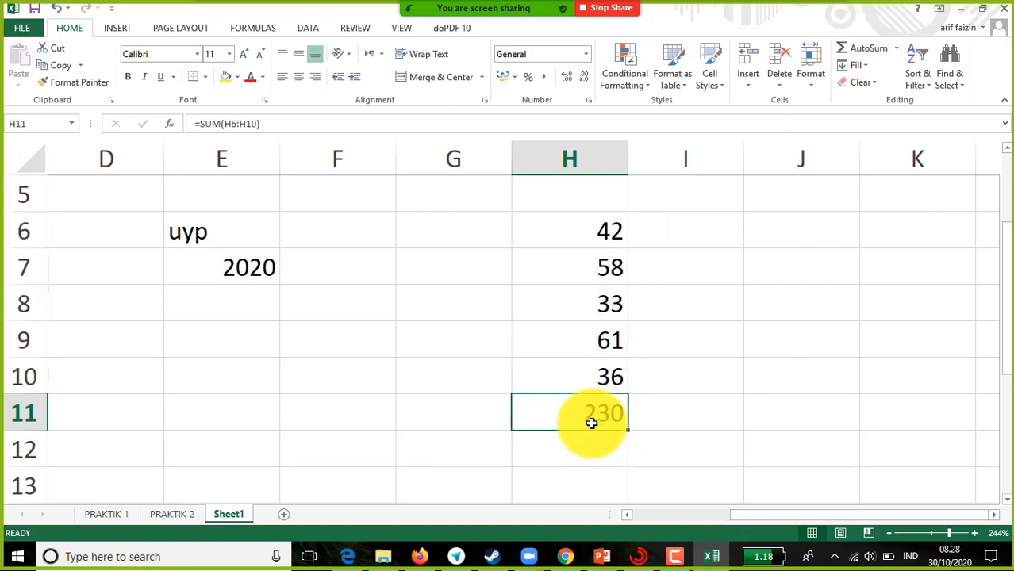
{"action": "key", "text": "Delete"}
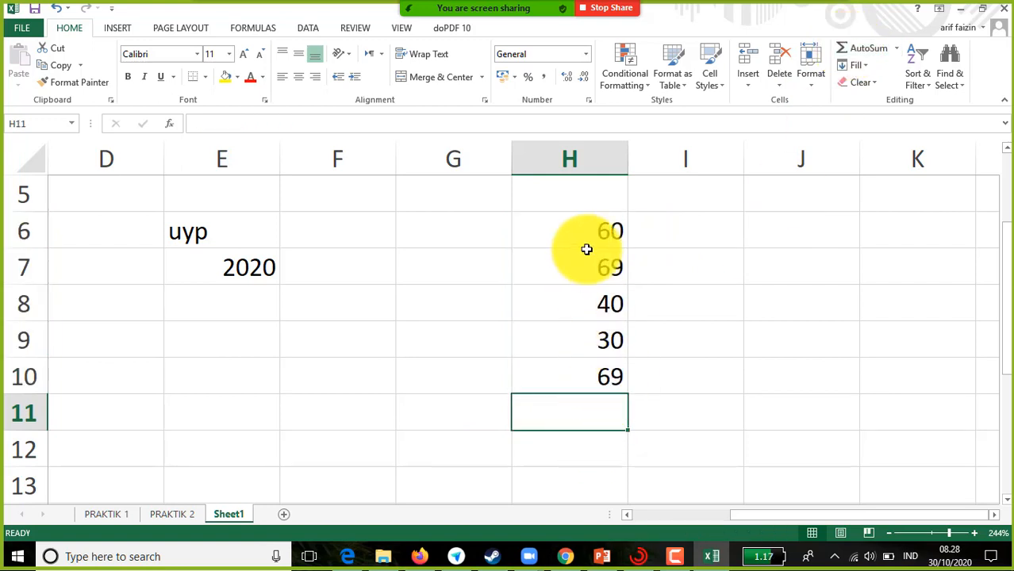
{"action": "left_click_drag", "start_coordinate": [587, 242], "coordinate": [599, 404]}
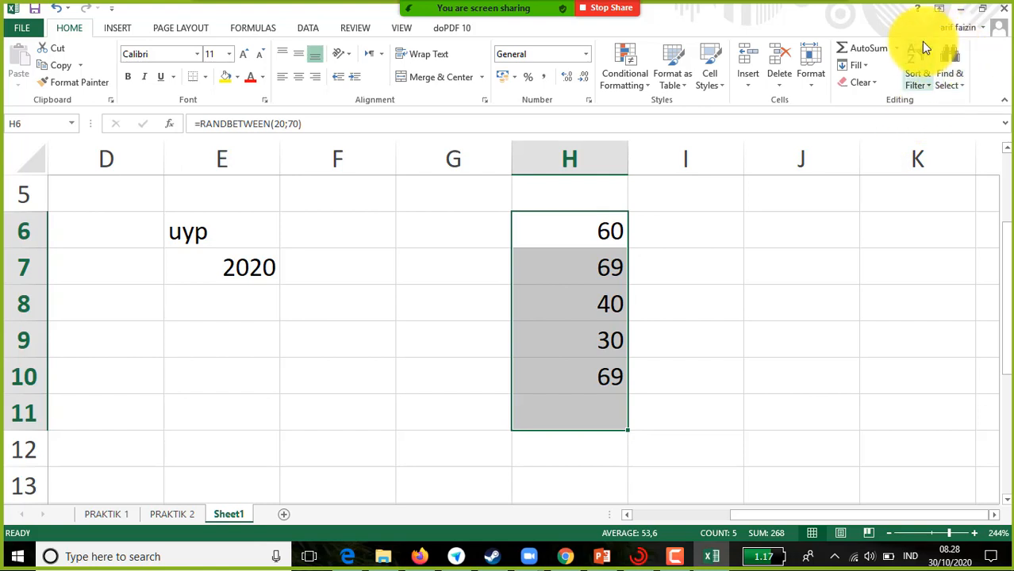
{"action": "left_click", "coordinate": [895, 49]}
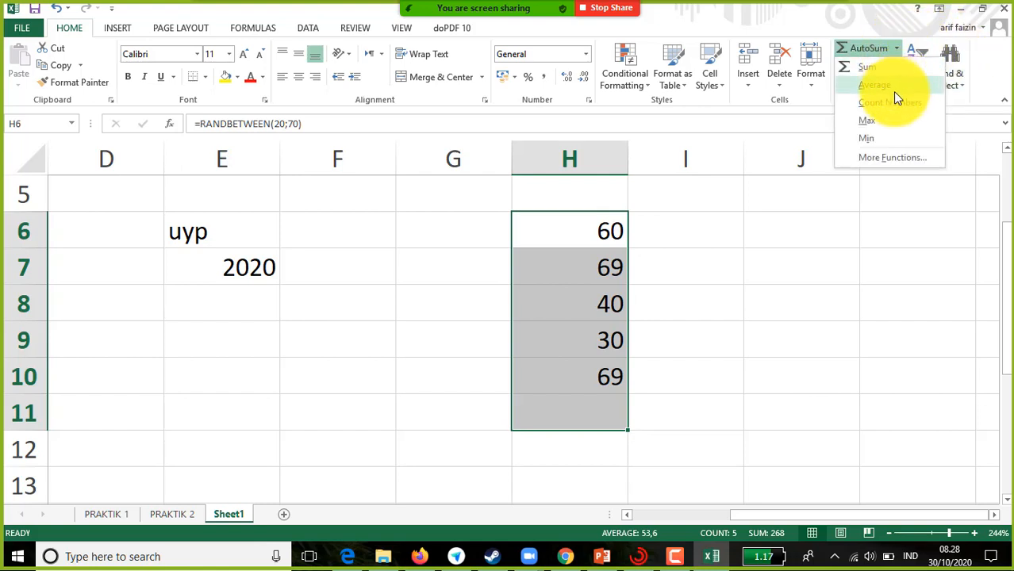
{"action": "left_click", "coordinate": [892, 87]}
{"action": "left_click", "coordinate": [612, 411]}
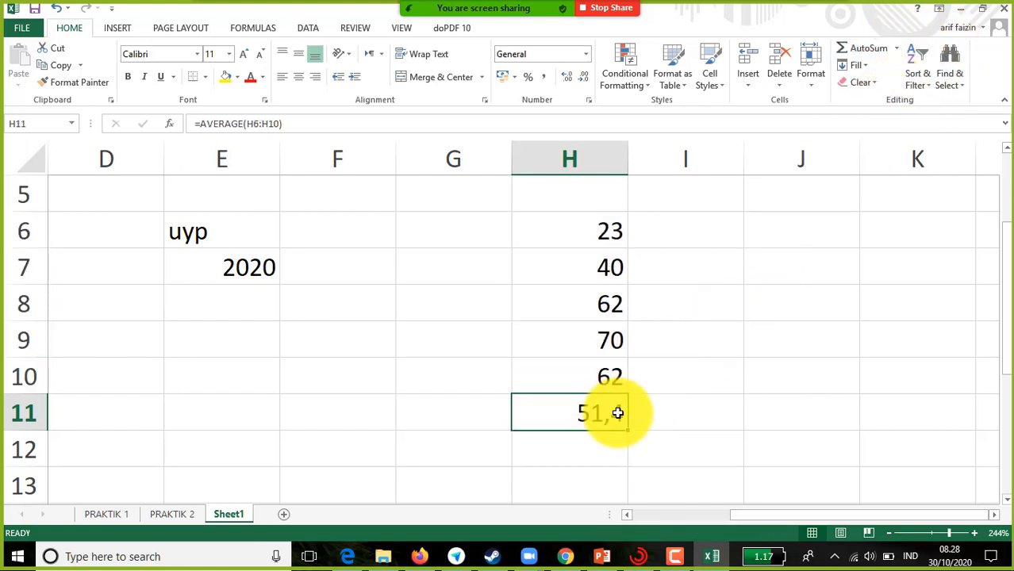
{"action": "left_click", "coordinate": [895, 51]}
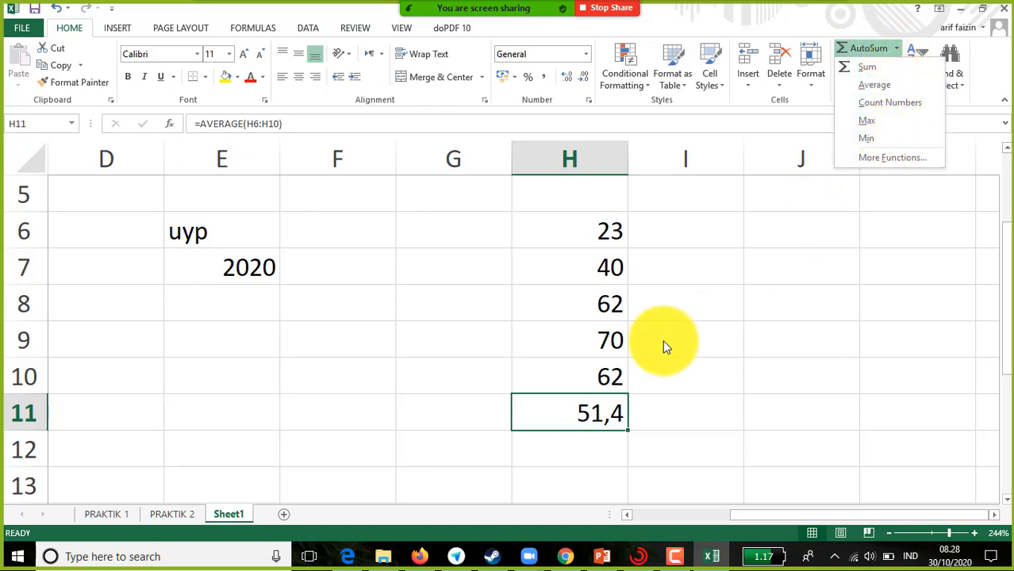
{"action": "left_click", "coordinate": [721, 339]}
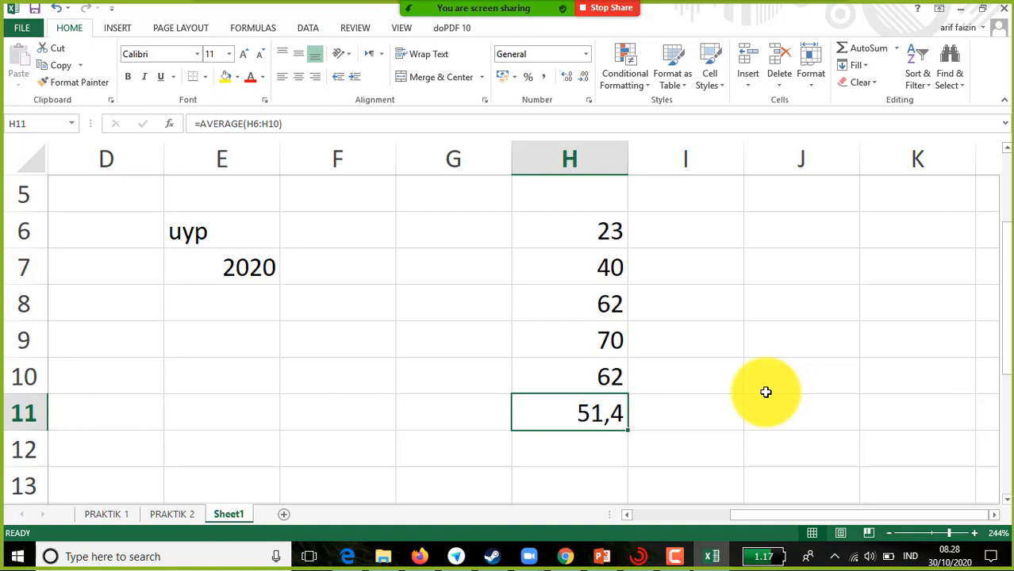
Clear the contents of the range D5:I12.
{"action": "left_click_drag", "start_coordinate": [136, 193], "coordinate": [690, 457]}
{"action": "key", "text": "Delete"}
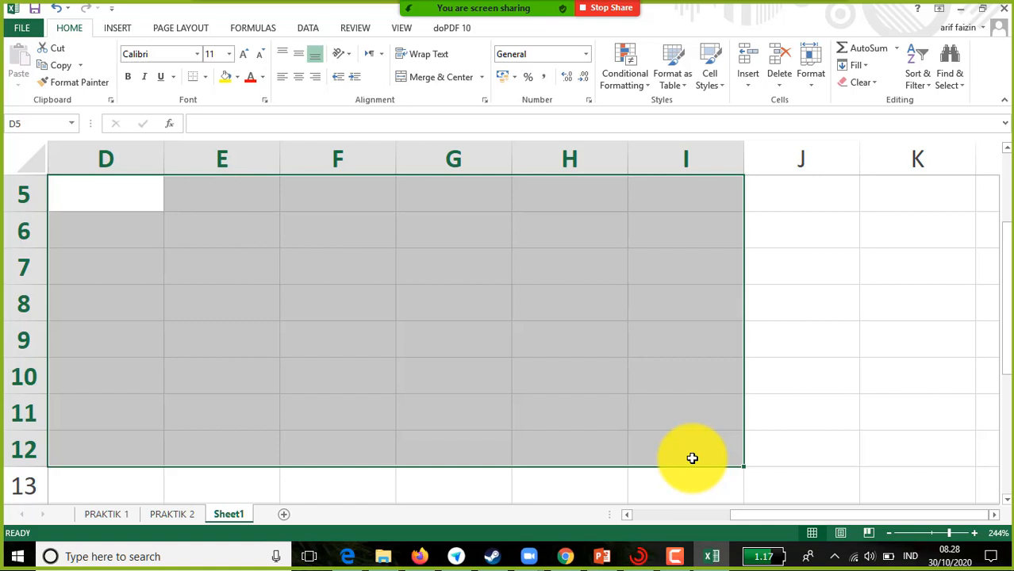
{"action": "left_click", "coordinate": [353, 258]}
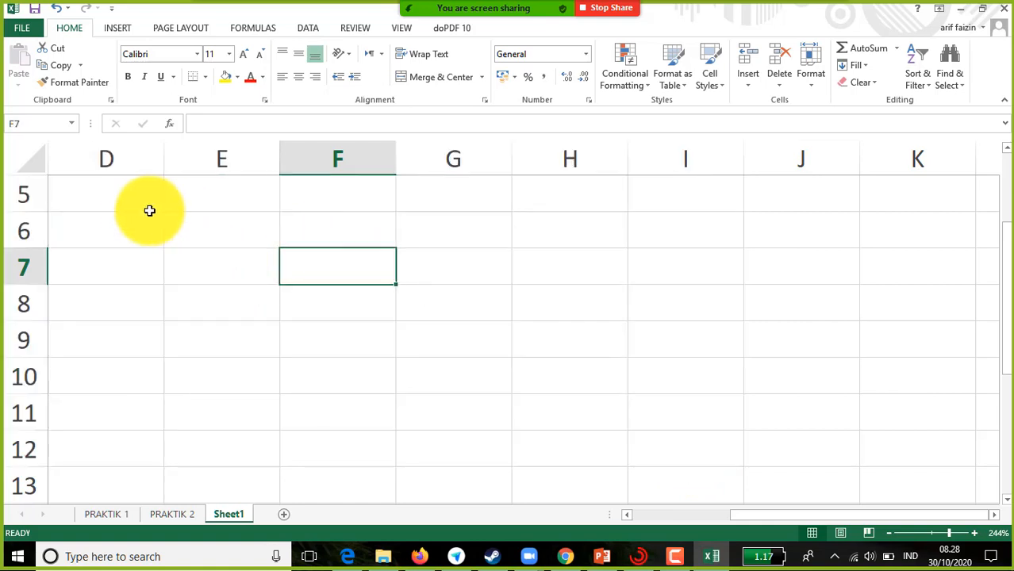
Apply All Borders to the range E6:H11 to form an empty table grid.
{"action": "left_click_drag", "start_coordinate": [149, 208], "coordinate": [341, 266]}
{"action": "left_click_drag", "start_coordinate": [259, 240], "coordinate": [595, 407]}
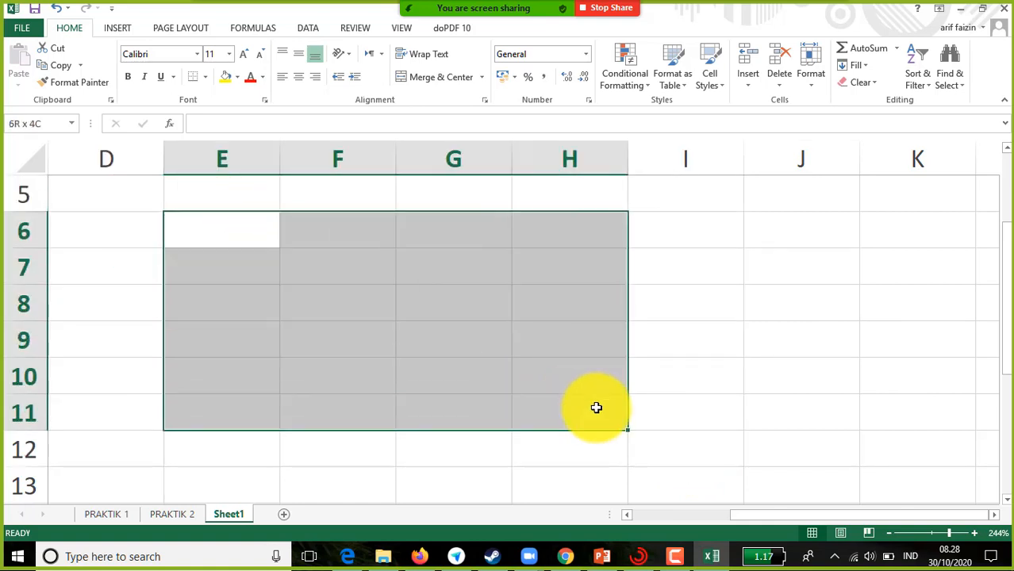
{"action": "left_click", "coordinate": [206, 77]}
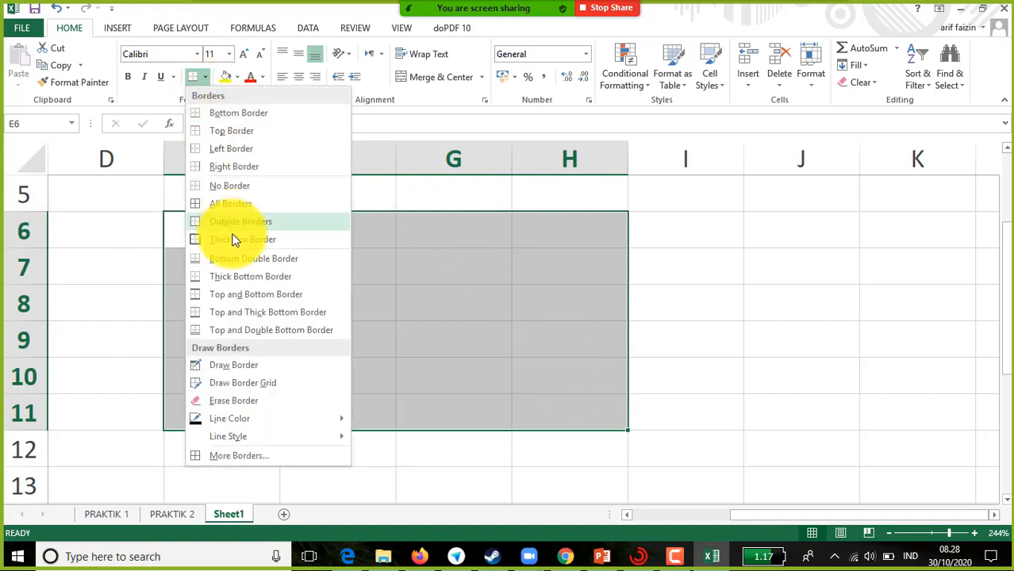
{"action": "left_click", "coordinate": [223, 216]}
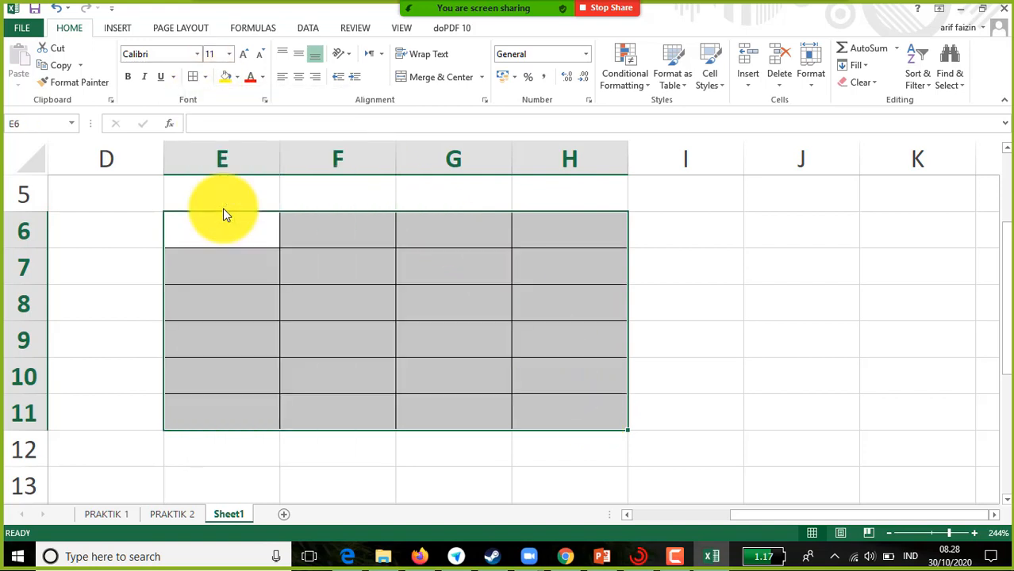
{"action": "left_click", "coordinate": [853, 297]}
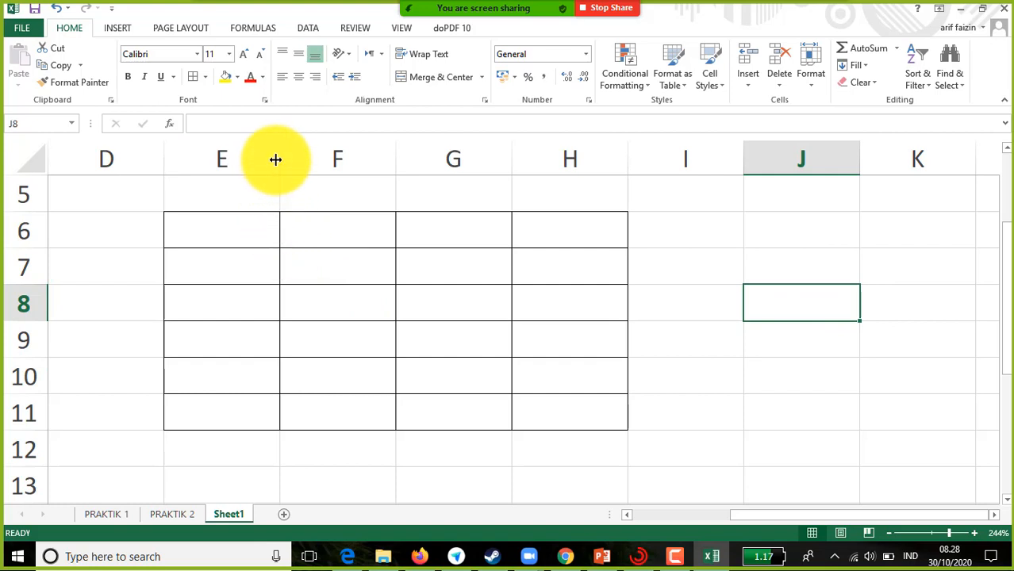
Narrow column E slightly and make row 6 taller by resizing them freehand.
{"action": "mouse_move", "coordinate": [274, 158]}
{"action": "left_mouse_down"}
{"action": "mouse_move", "coordinate": [219, 159]}
{"action": "mouse_move", "coordinate": [276, 161]}
{"action": "mouse_move", "coordinate": [267, 165]}
{"action": "left_mouse_up"}
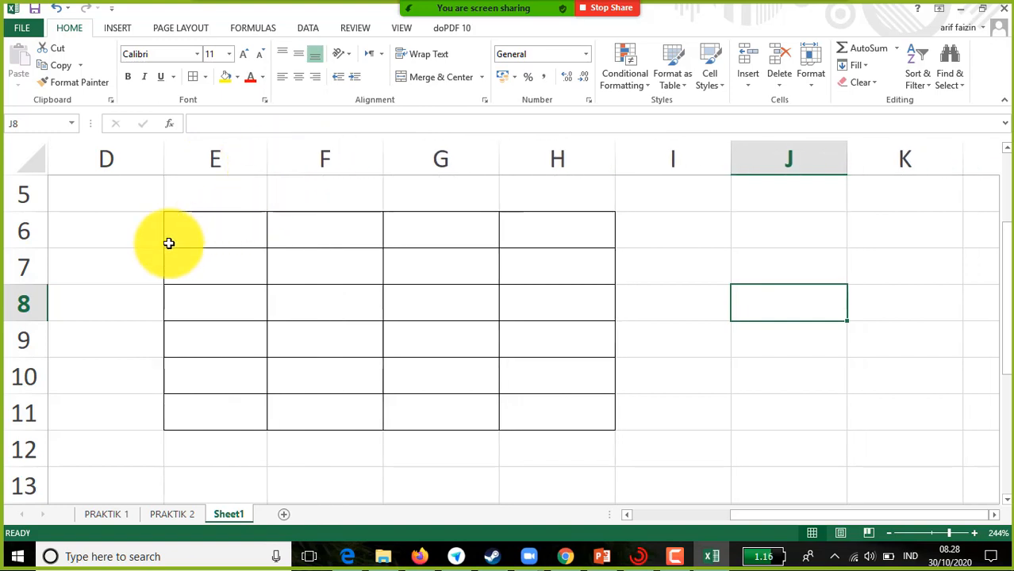
{"action": "left_click_drag", "start_coordinate": [38, 249], "coordinate": [26, 276]}
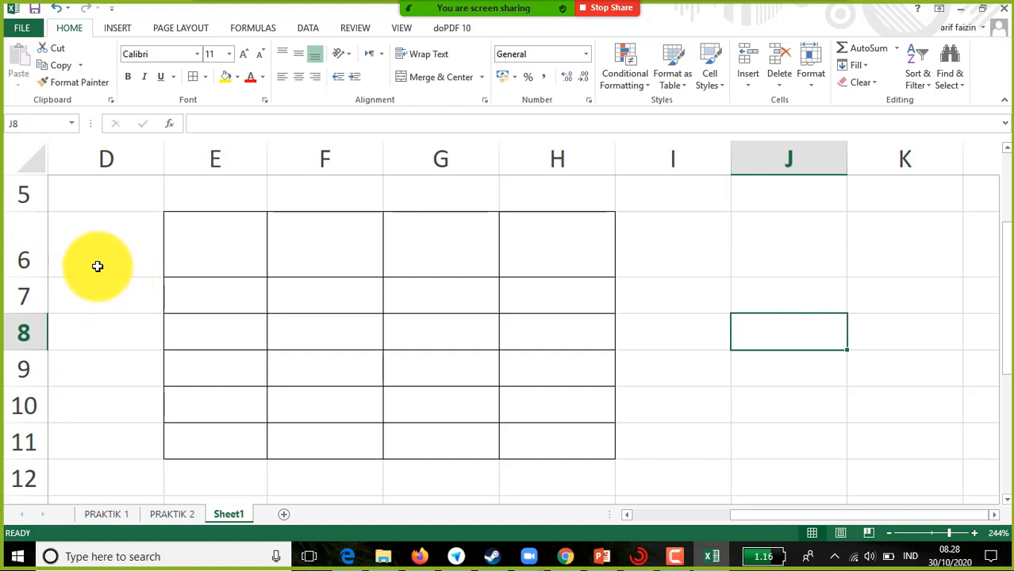
Set the row height of row 6 to 50.
{"action": "left_click", "coordinate": [22, 240]}
{"action": "right_click", "coordinate": [24, 242]}
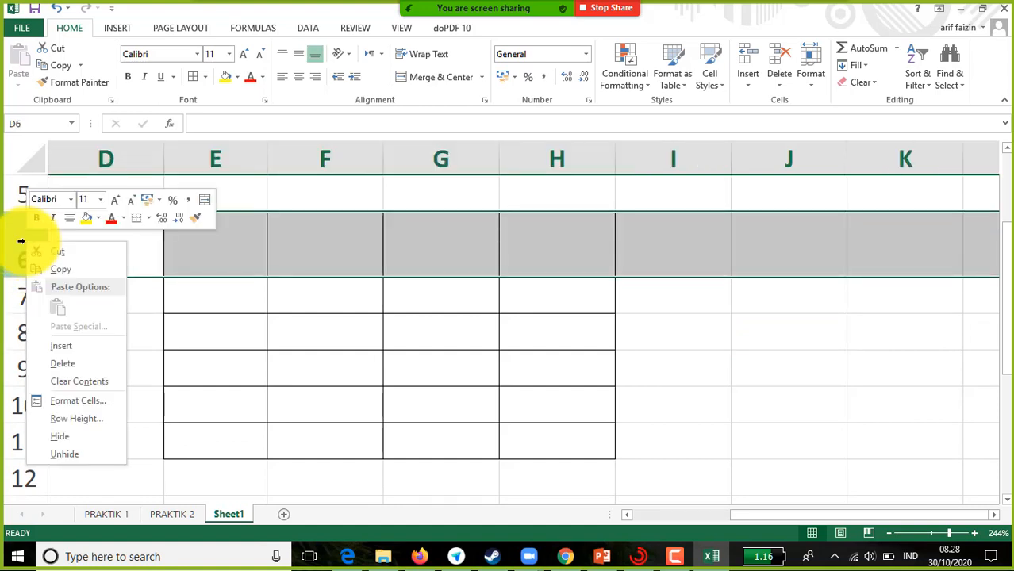
{"action": "left_click", "coordinate": [87, 419]}
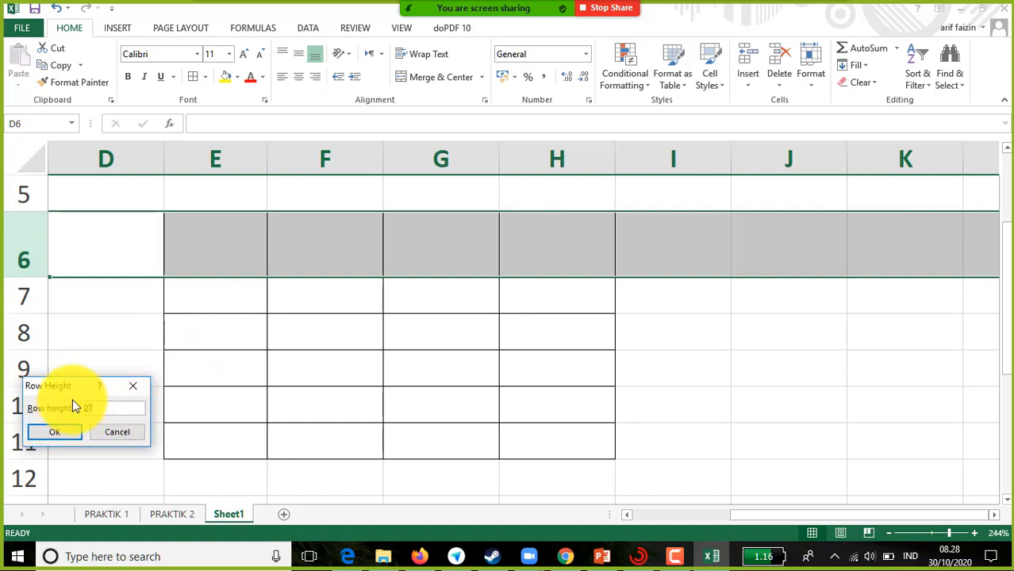
{"action": "type", "text": "50"}
{"action": "key", "text": "Return"}
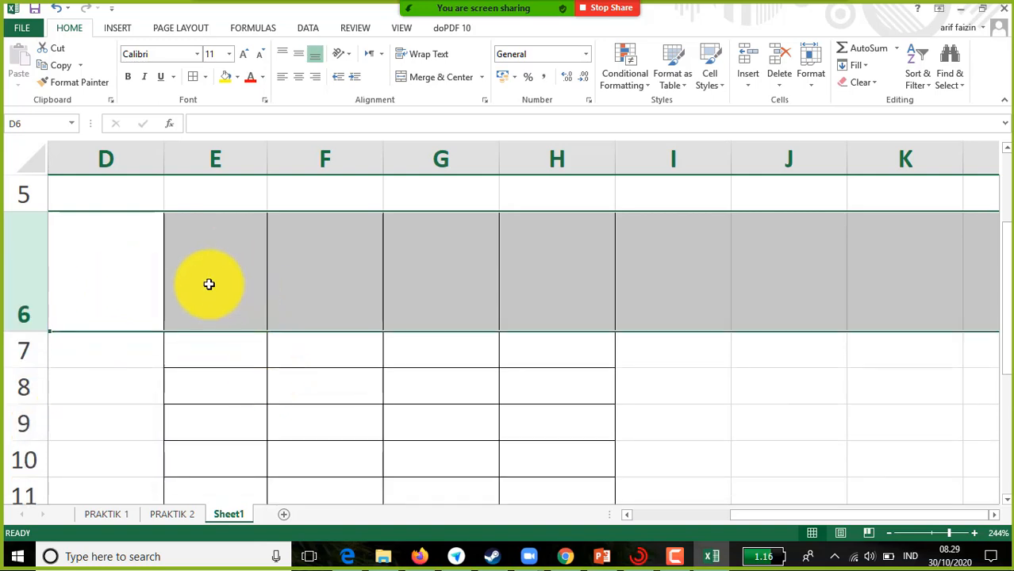
Give rows 6 to 11 the same, smaller row height.
{"action": "left_click_drag", "start_coordinate": [38, 276], "coordinate": [120, 338]}
{"action": "right_click", "coordinate": [245, 283]}
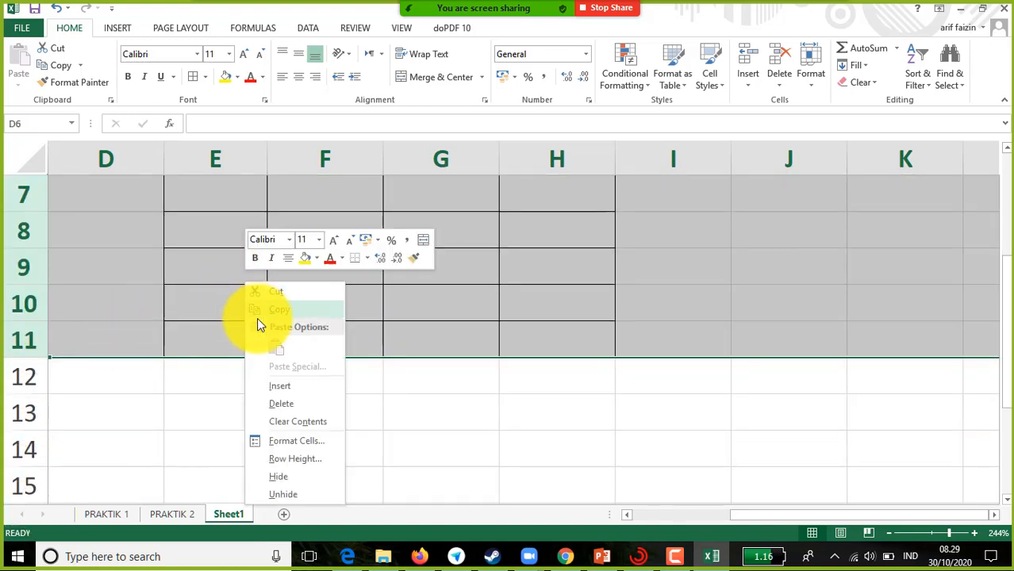
{"action": "left_click", "coordinate": [313, 464]}
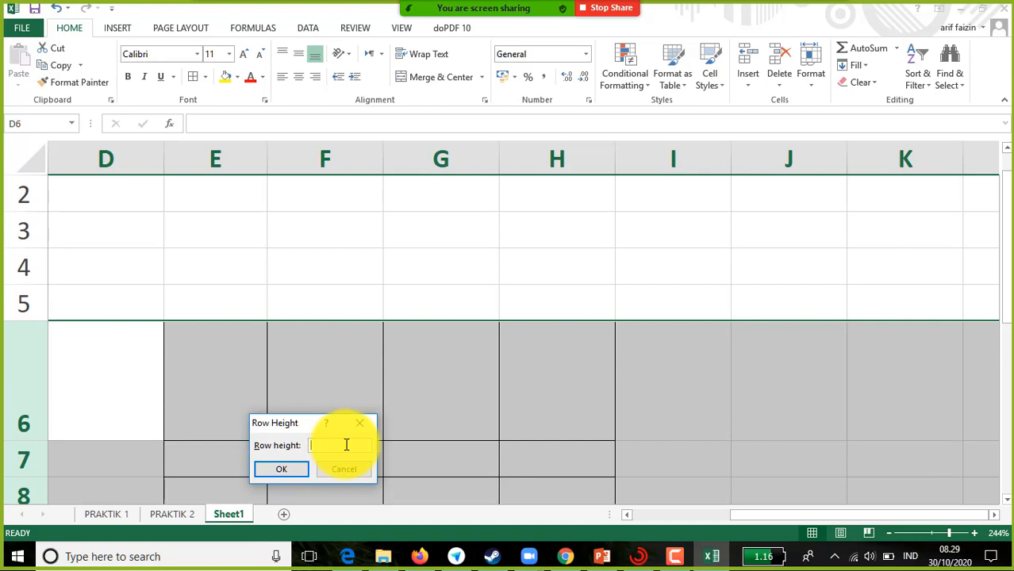
{"action": "key", "text": "Return"}
{"action": "left_click", "coordinate": [305, 242]}
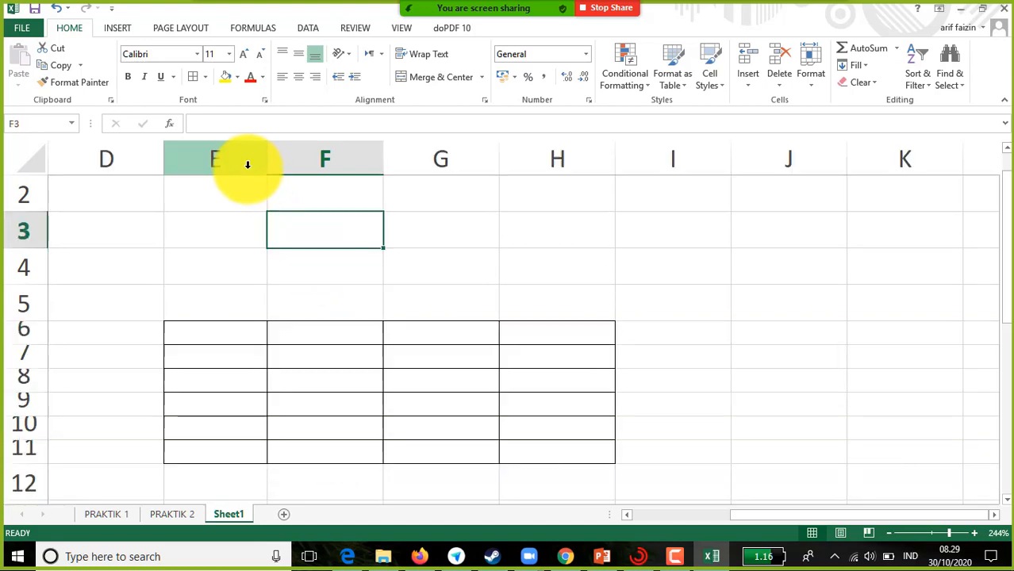
Set the column width of columns E to H to 10.
{"action": "left_click_drag", "start_coordinate": [228, 149], "coordinate": [555, 162]}
{"action": "right_click", "coordinate": [554, 163]}
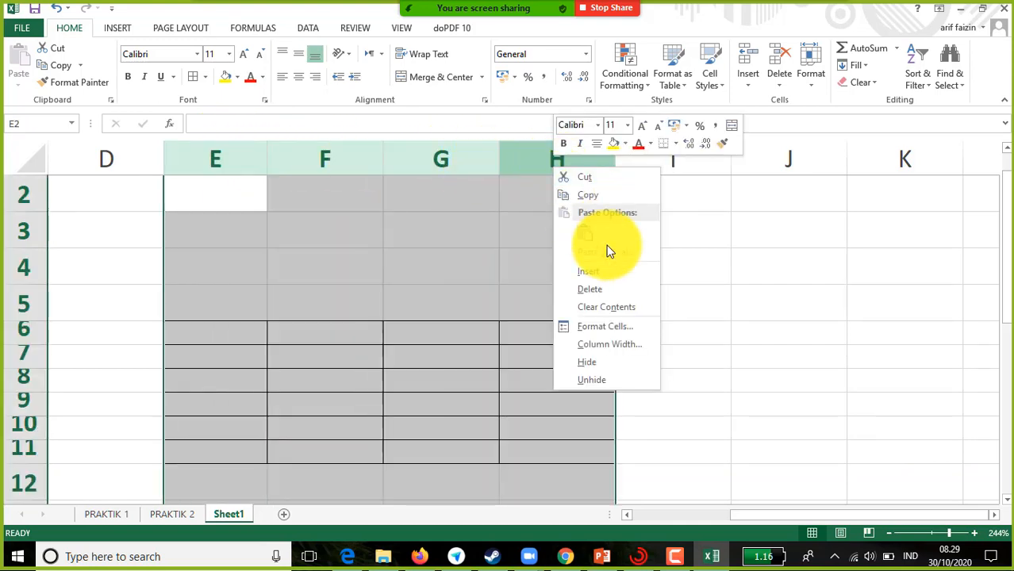
{"action": "left_click", "coordinate": [620, 344]}
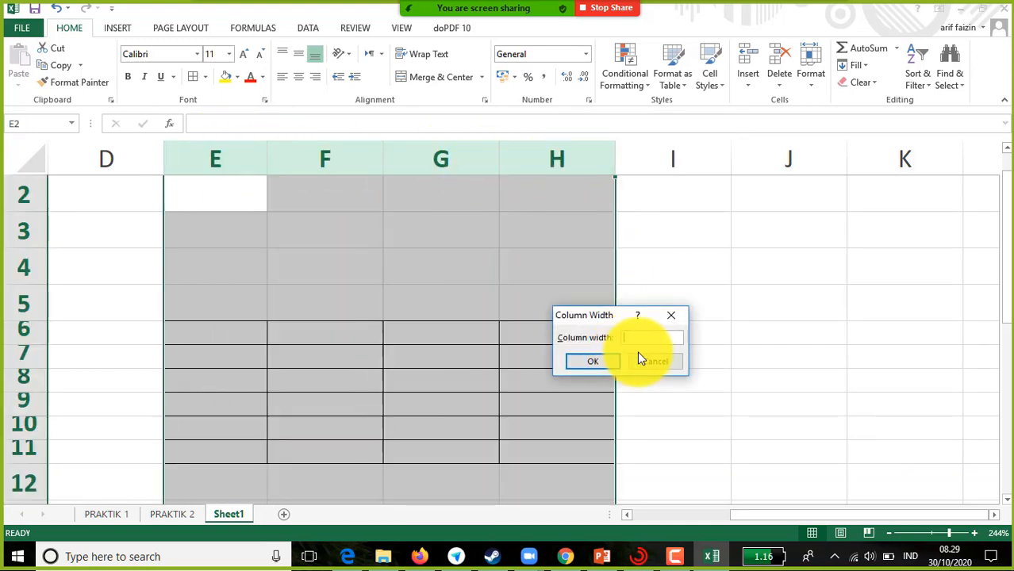
{"action": "type", "text": "10"}
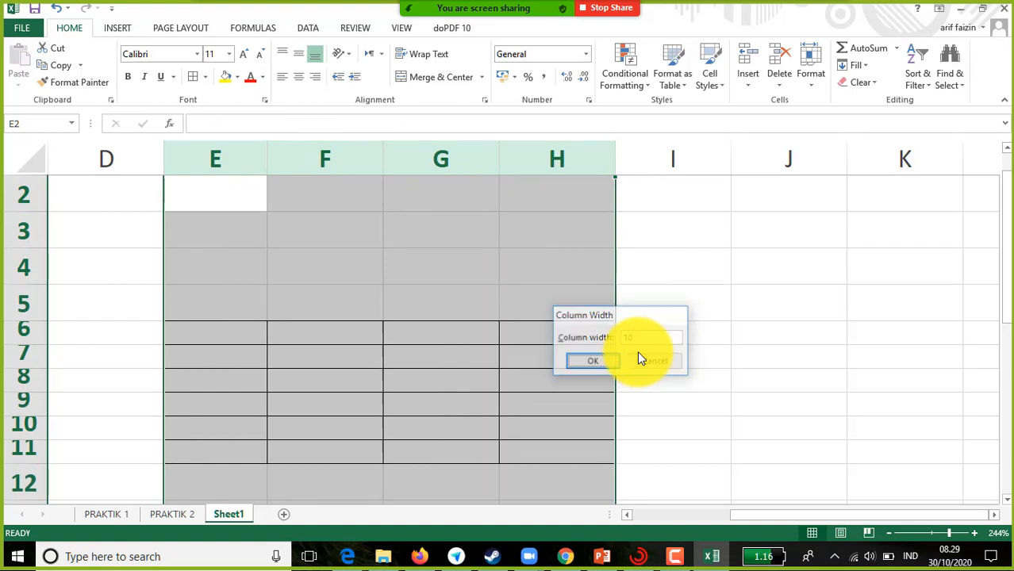
{"action": "key", "text": "Return"}
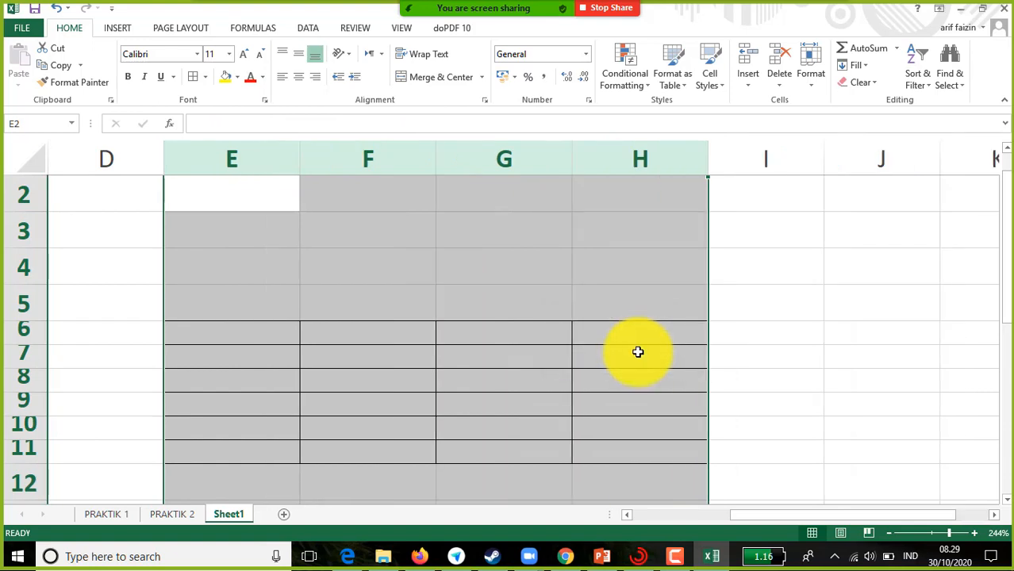
{"action": "left_click", "coordinate": [256, 223]}
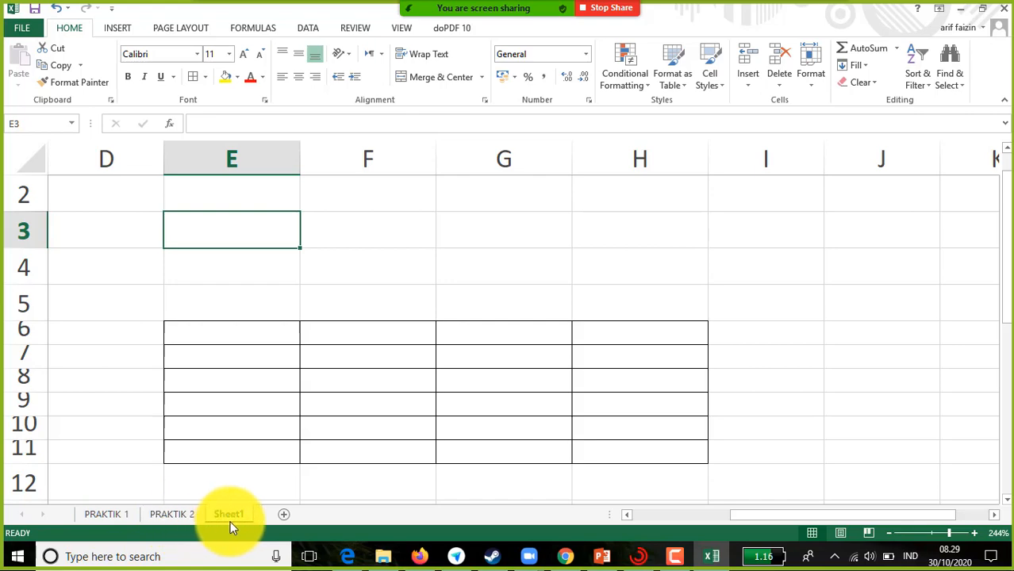
Add a new worksheet after Sheet1, view PRAKTIK 1, PRAKTIK 2 and Sheet1 in turn, and return to the new sheet.
{"action": "left_click", "coordinate": [283, 514]}
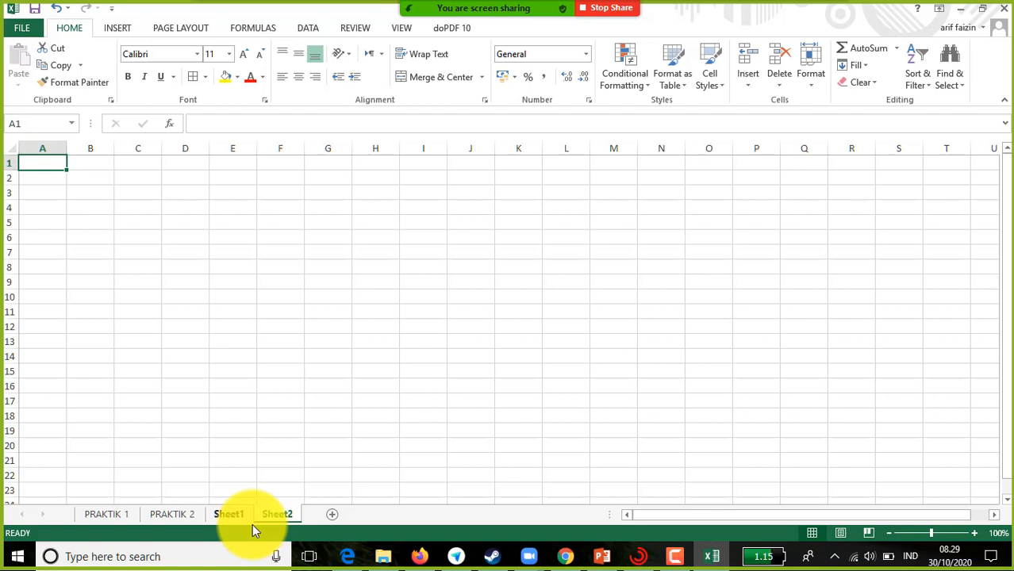
{"action": "left_click", "coordinate": [111, 514]}
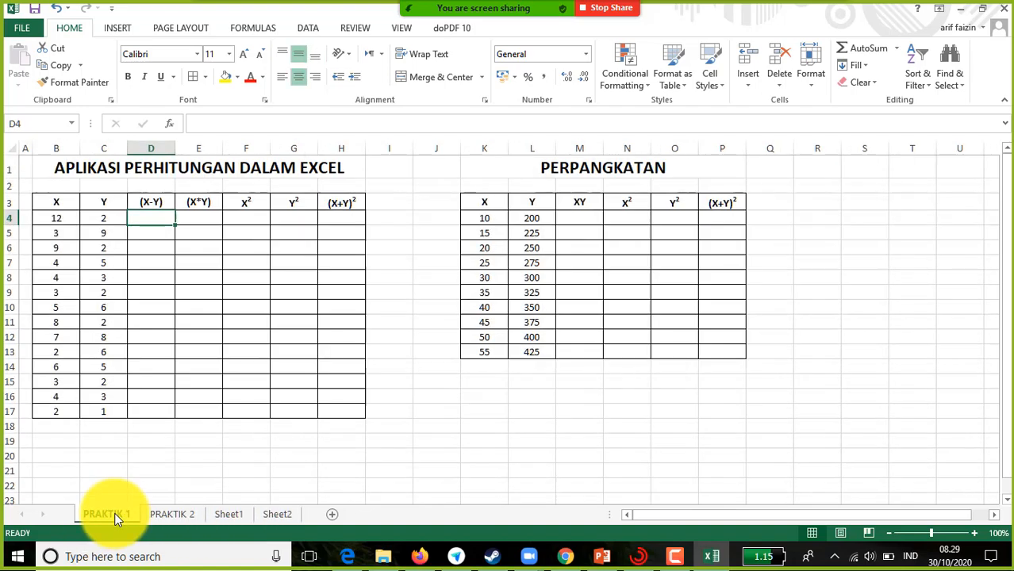
{"action": "left_click", "coordinate": [167, 514]}
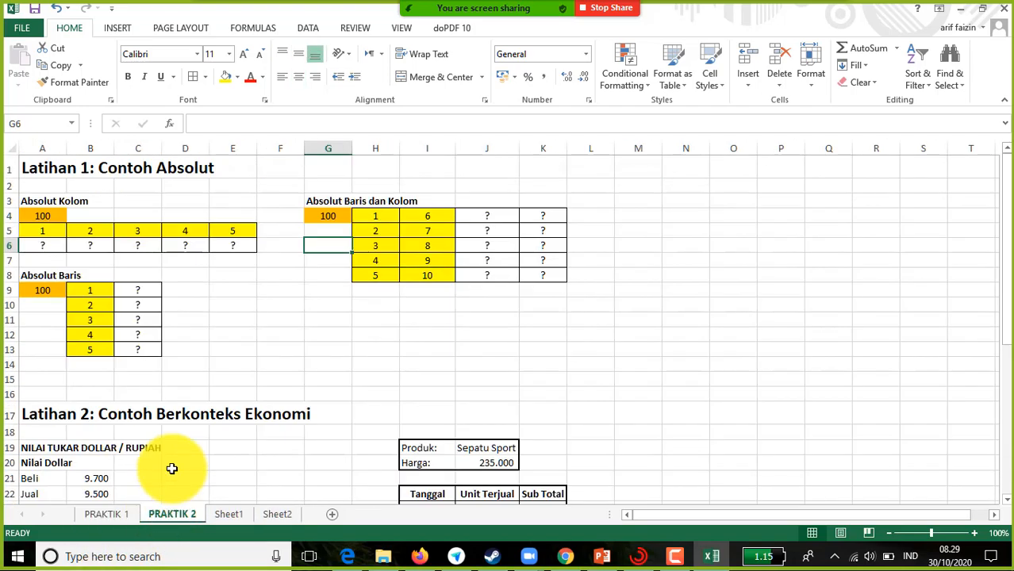
{"action": "left_click", "coordinate": [232, 513]}
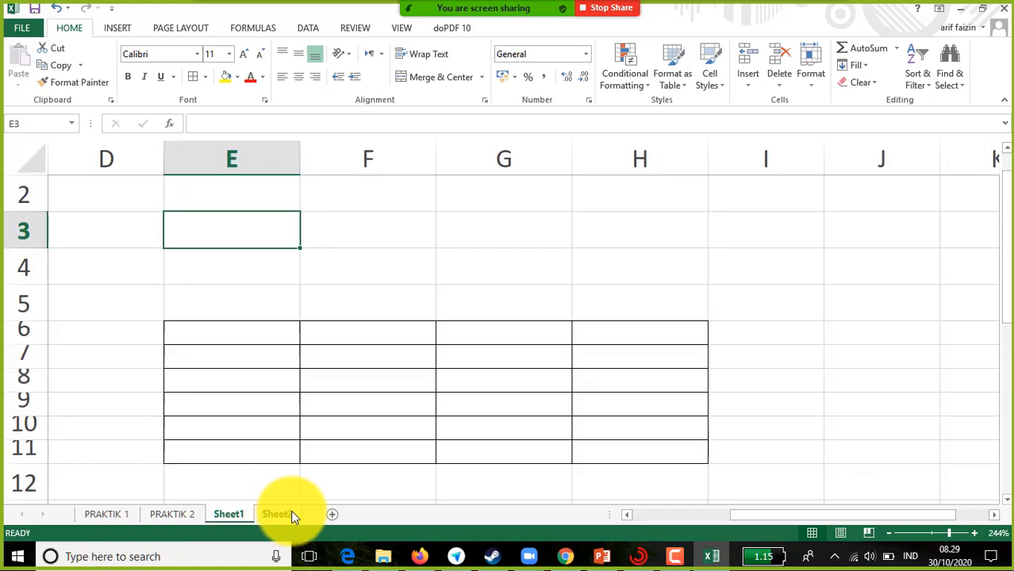
{"action": "left_click", "coordinate": [287, 514]}
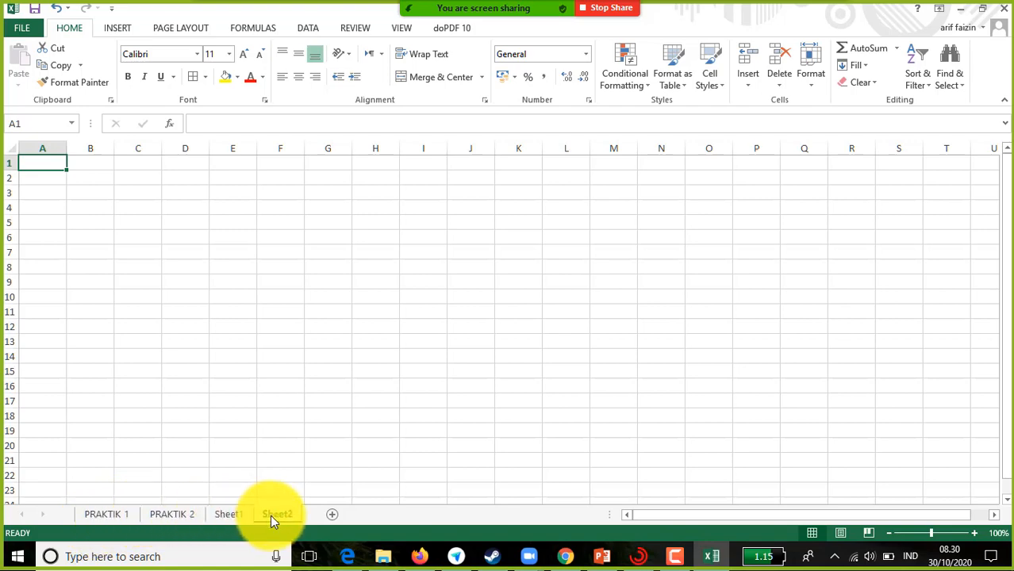
Rename the worksheet Sheet1 as praktik 3.
{"action": "left_click", "coordinate": [230, 514]}
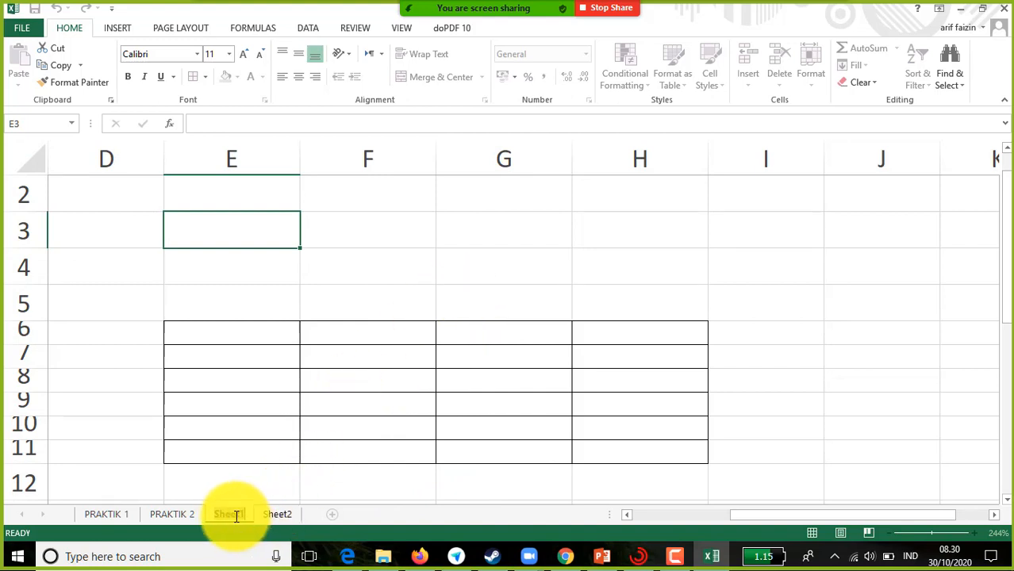
{"action": "type", "text": "praktik 3"}
{"action": "left_click", "coordinate": [365, 402]}
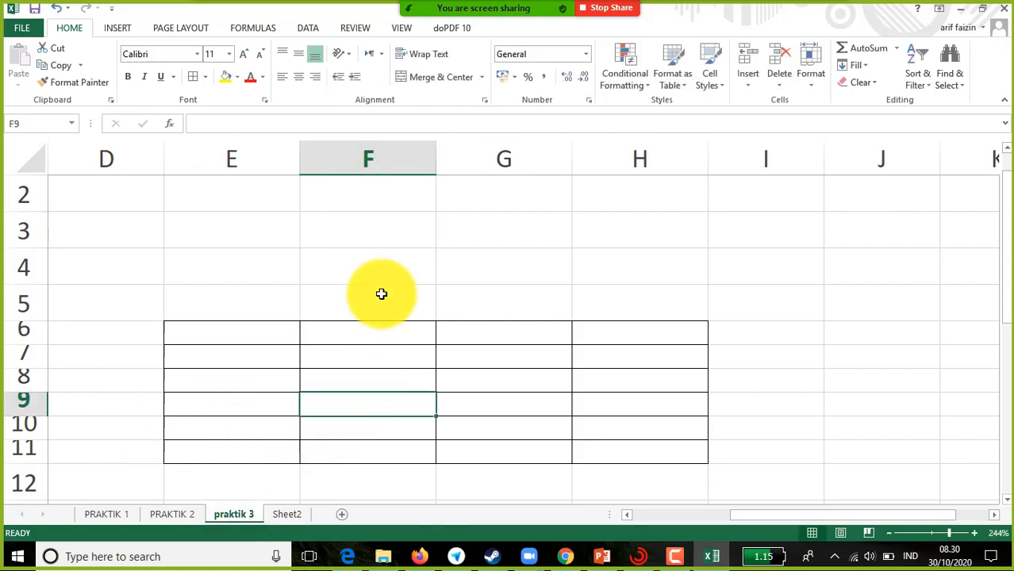
Color the praktik 3 sheet tab red and switch to the PRAKTIK 2 sheet to view the colored tab.
{"action": "right_click", "coordinate": [251, 512]}
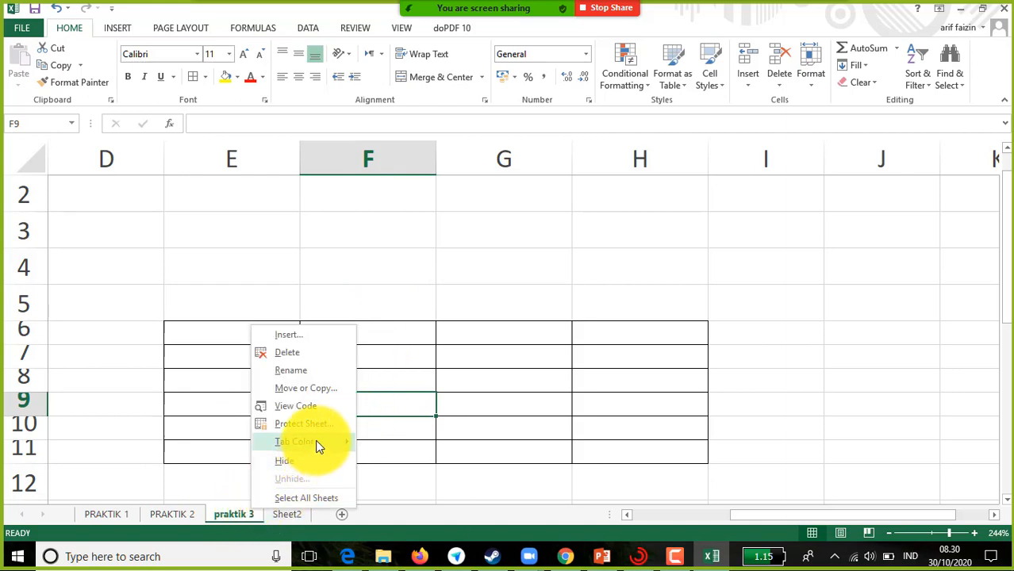
{"action": "mouse_move", "coordinate": [318, 442]}
{"action": "left_click", "coordinate": [376, 494]}
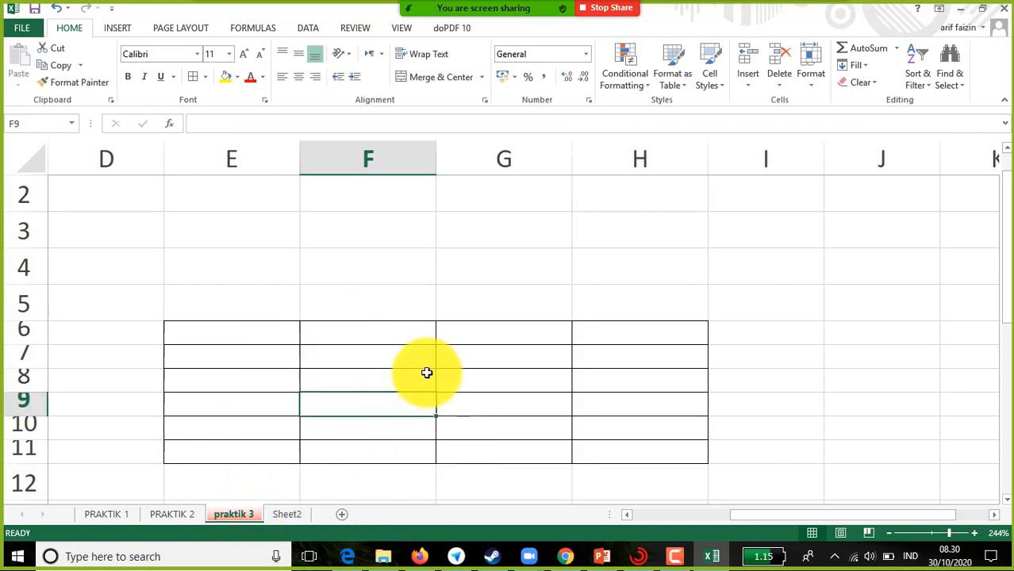
{"action": "left_click", "coordinate": [171, 514]}
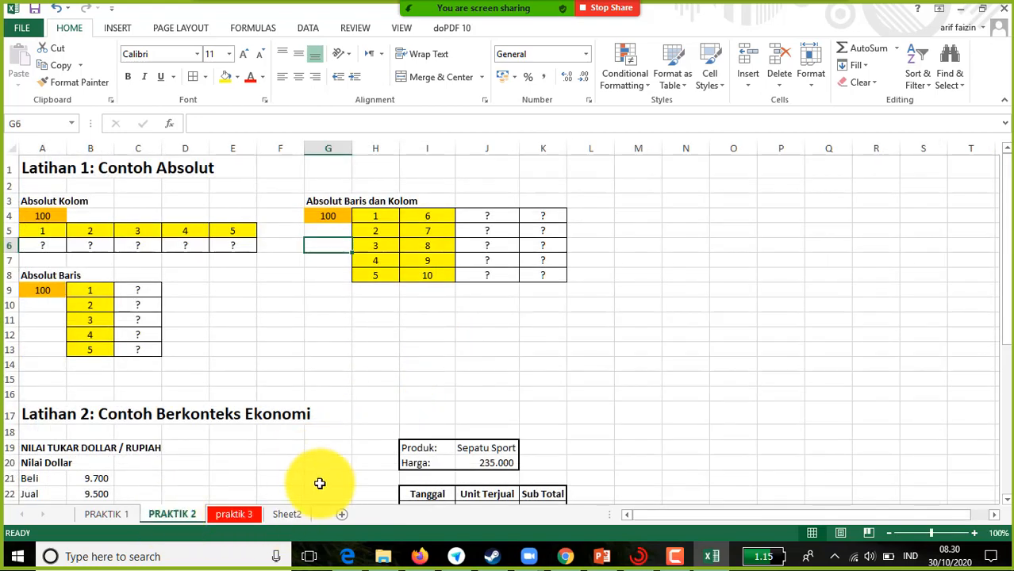
Switch back and forth between Sheet2 and praktik 3 to compare the two worksheets.
{"action": "left_click", "coordinate": [287, 514]}
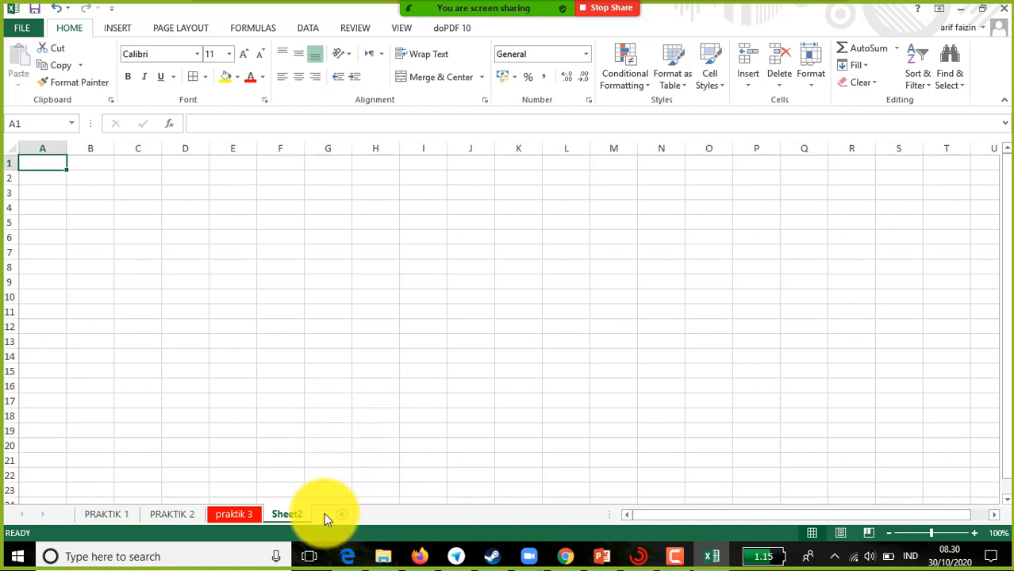
{"action": "left_click", "coordinate": [259, 514]}
{"action": "left_click", "coordinate": [281, 513]}
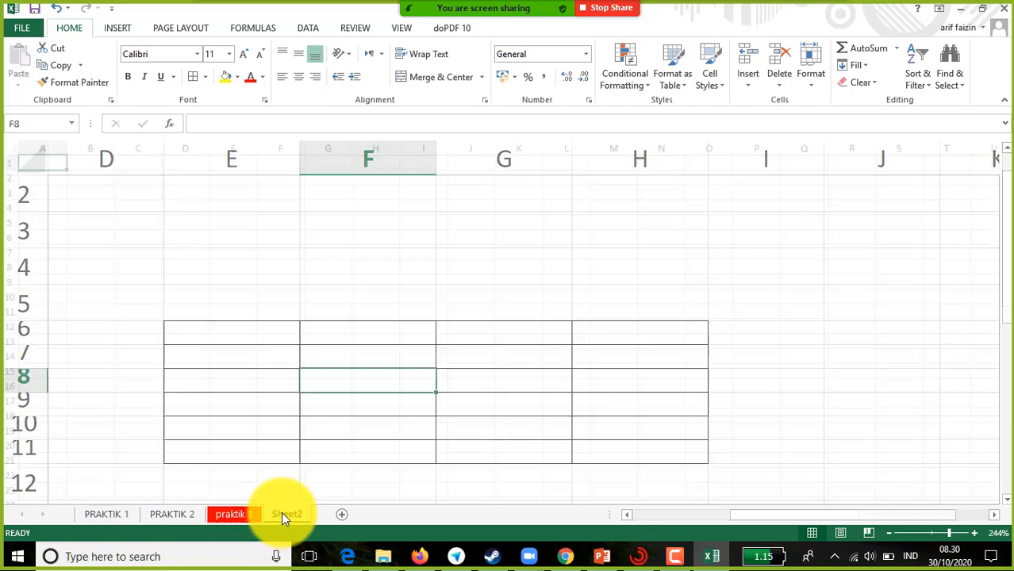
{"action": "left_click", "coordinate": [248, 513]}
{"action": "left_click", "coordinate": [276, 513]}
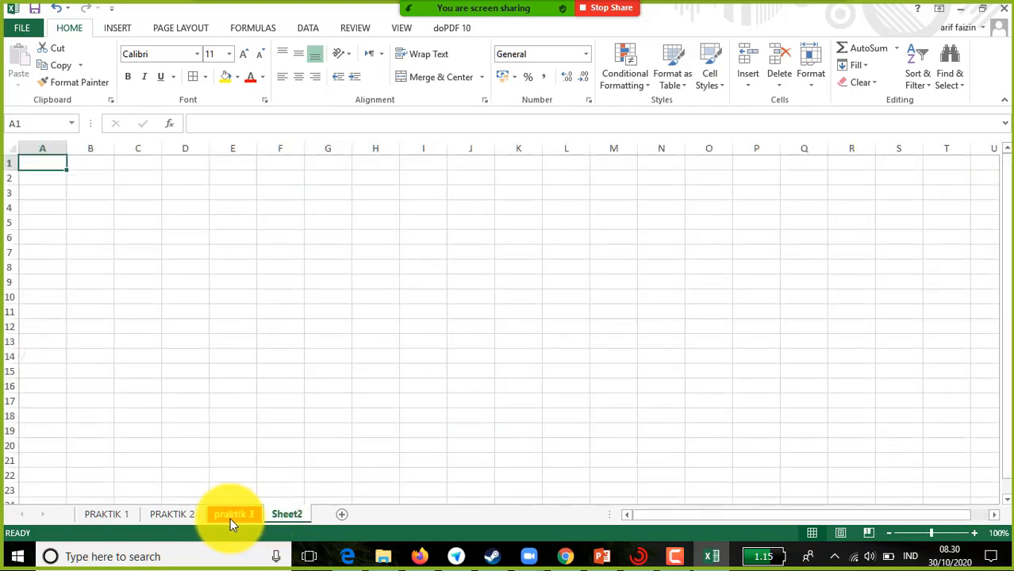
Delete the praktik 3 worksheet from the workbook.
{"action": "left_click", "coordinate": [229, 518]}
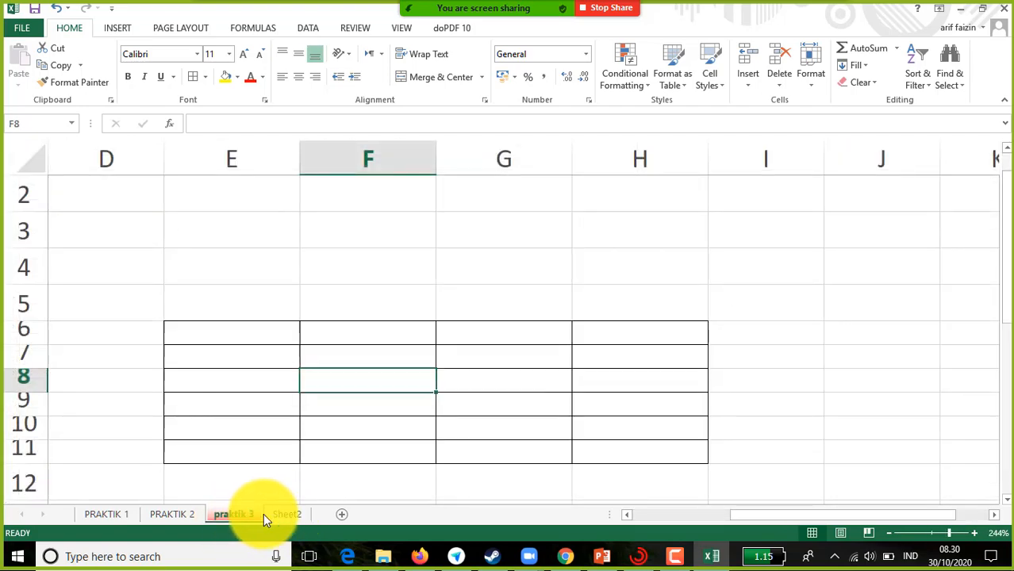
{"action": "right_click", "coordinate": [247, 515]}
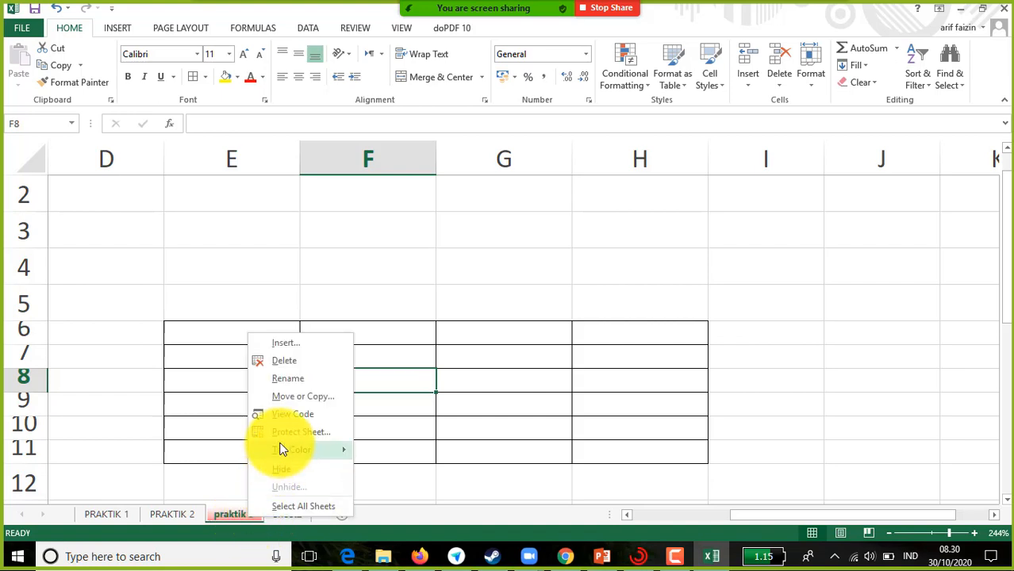
{"action": "left_click", "coordinate": [295, 363]}
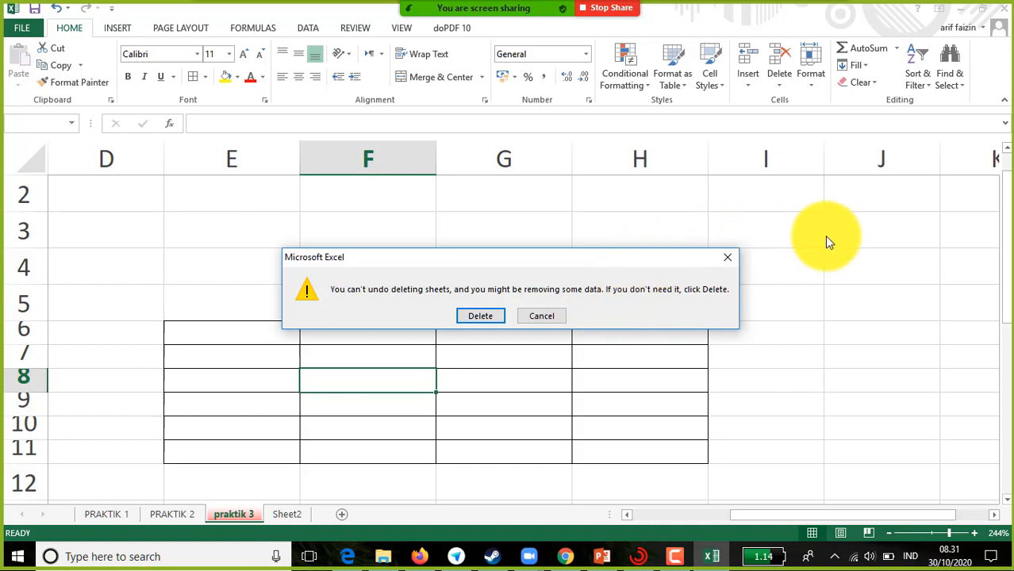
{"action": "left_click", "coordinate": [485, 319]}
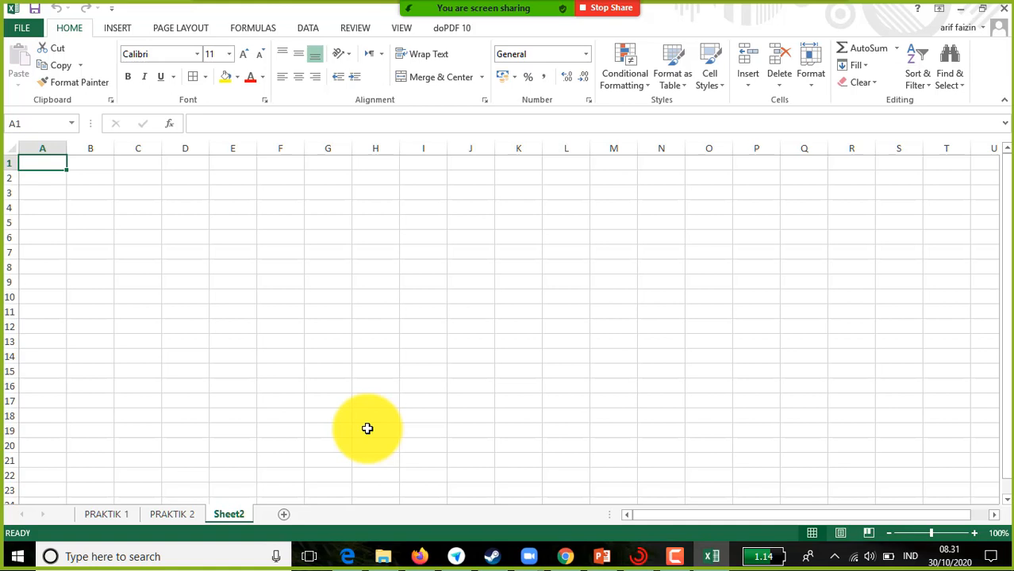
Enter the text "latihan" in cell D3 of Sheet2.
{"action": "left_click", "coordinate": [244, 253]}
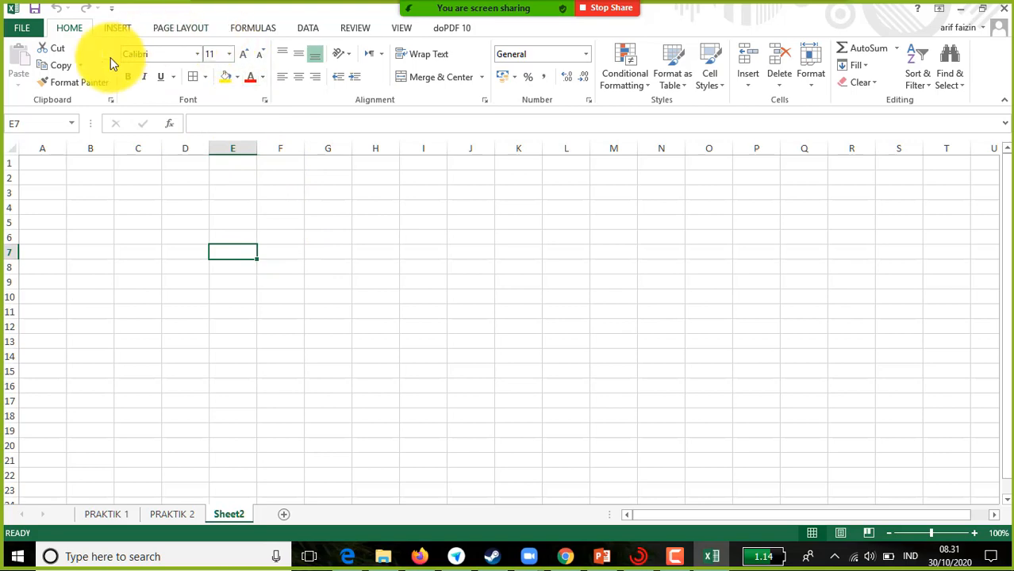
{"action": "left_click", "coordinate": [347, 251]}
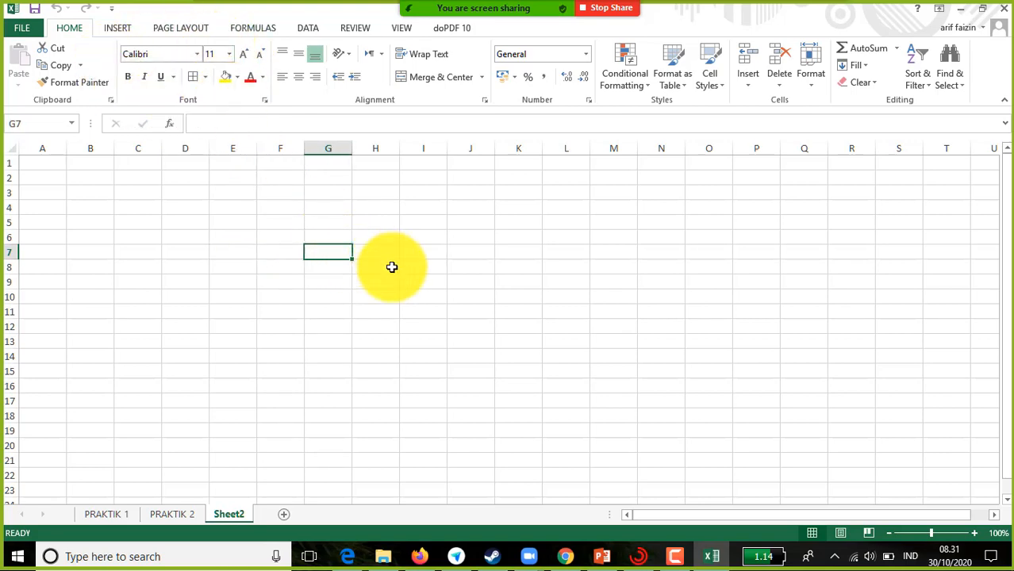
{"action": "left_click", "coordinate": [974, 533]}
{"action": "left_click", "coordinate": [974, 533]}
{"action": "left_click", "coordinate": [974, 533]}
{"action": "left_click", "coordinate": [974, 533]}
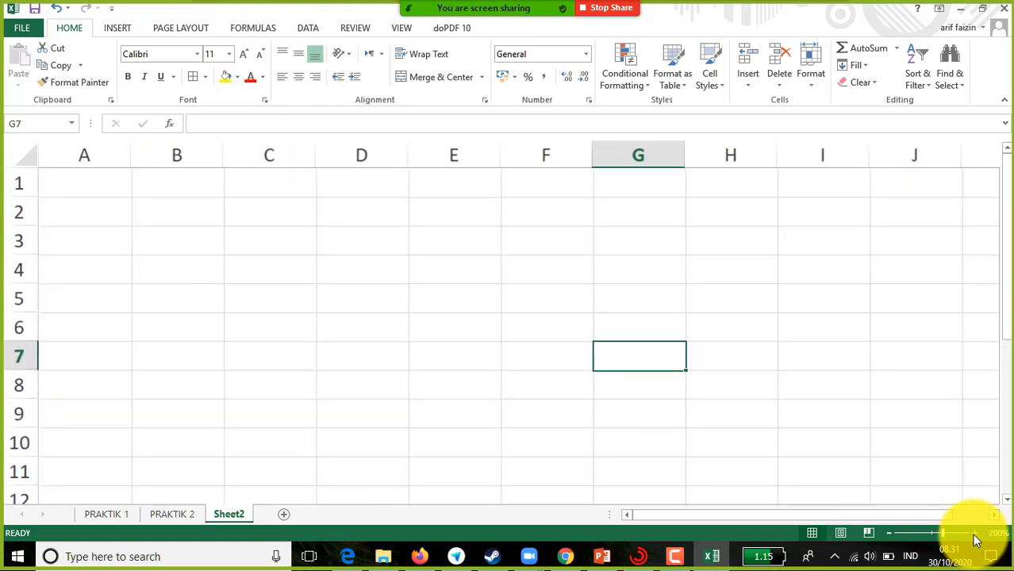
{"action": "left_click", "coordinate": [974, 533]}
{"action": "left_click", "coordinate": [974, 533]}
{"action": "left_click", "coordinate": [974, 533]}
{"action": "left_click", "coordinate": [974, 533]}
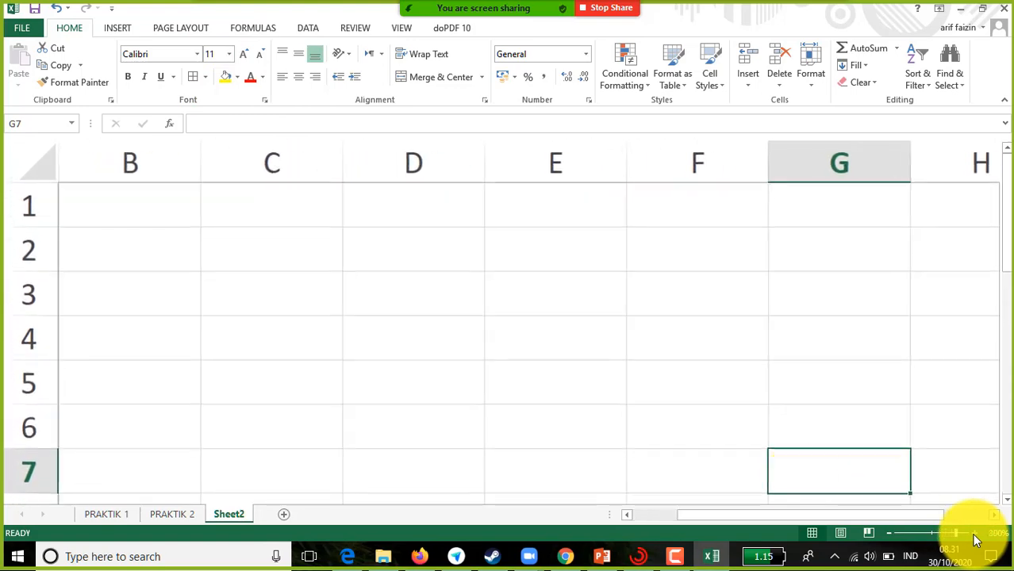
{"action": "left_click", "coordinate": [416, 286]}
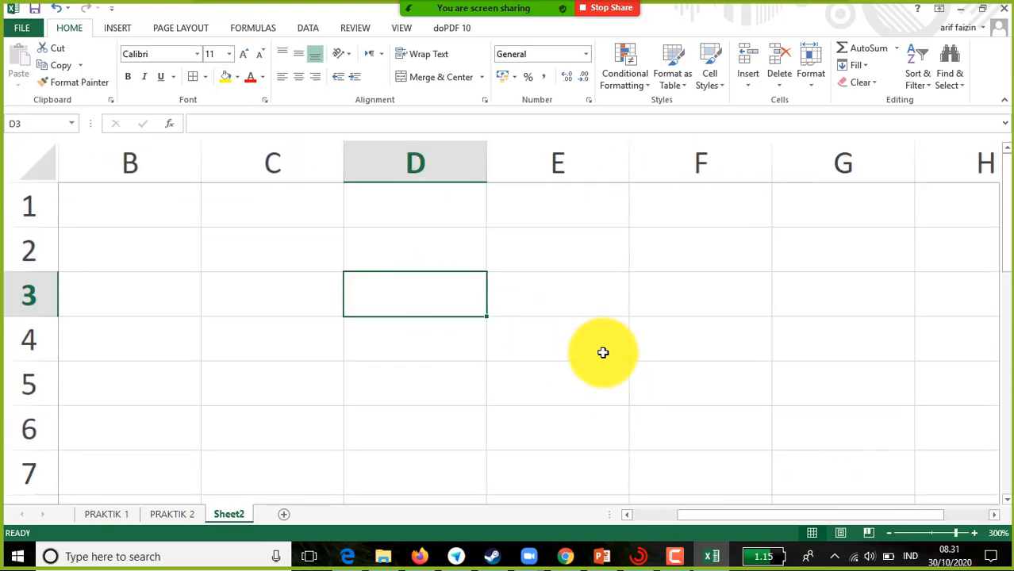
{"action": "type", "text": "latihan"}
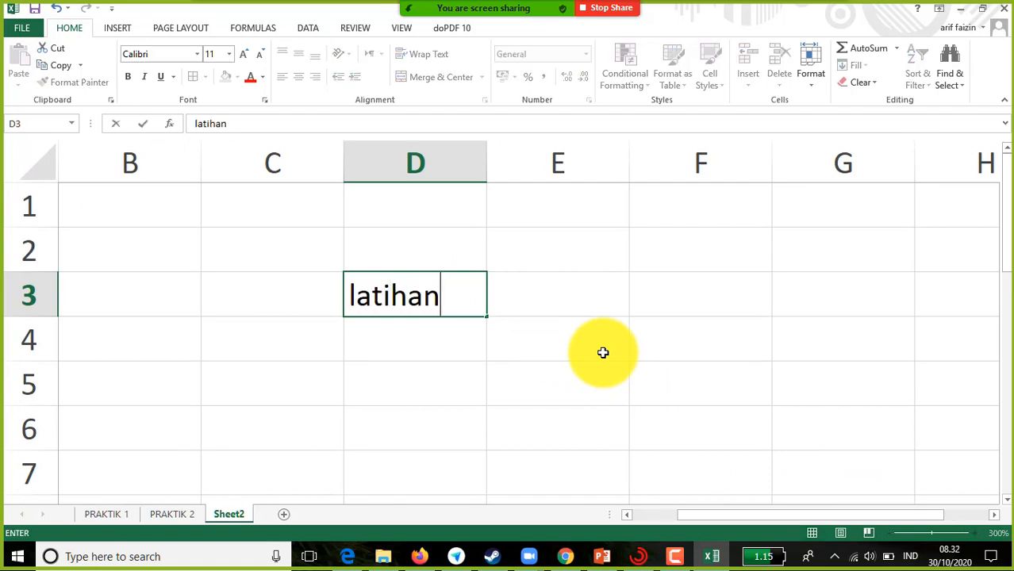
{"action": "left_click", "coordinate": [582, 427]}
Change the font of the text in cell D3 to a Attack Graffiti.
{"action": "left_click", "coordinate": [427, 287]}
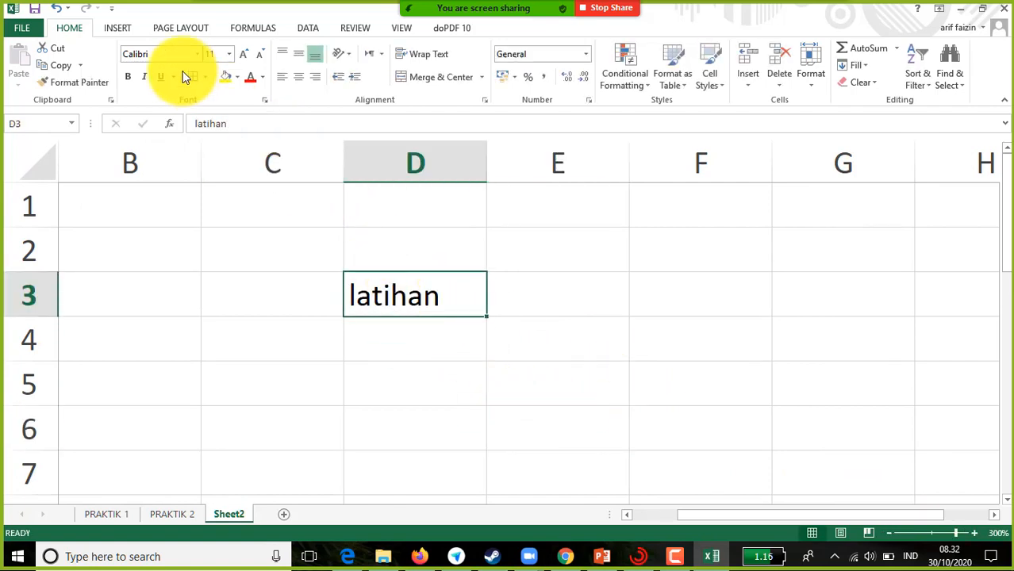
{"action": "left_click", "coordinate": [197, 54]}
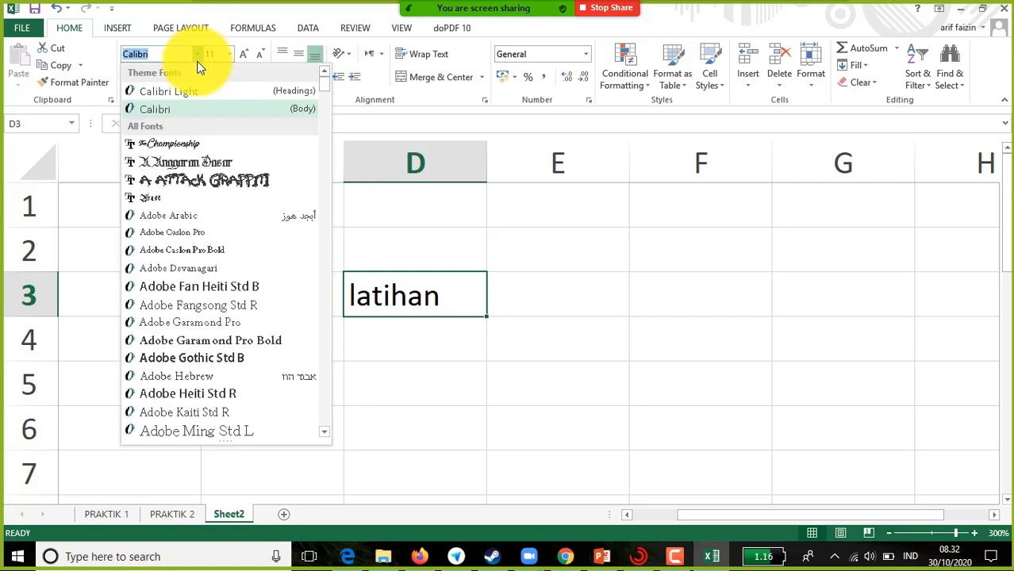
{"action": "left_click", "coordinate": [211, 183]}
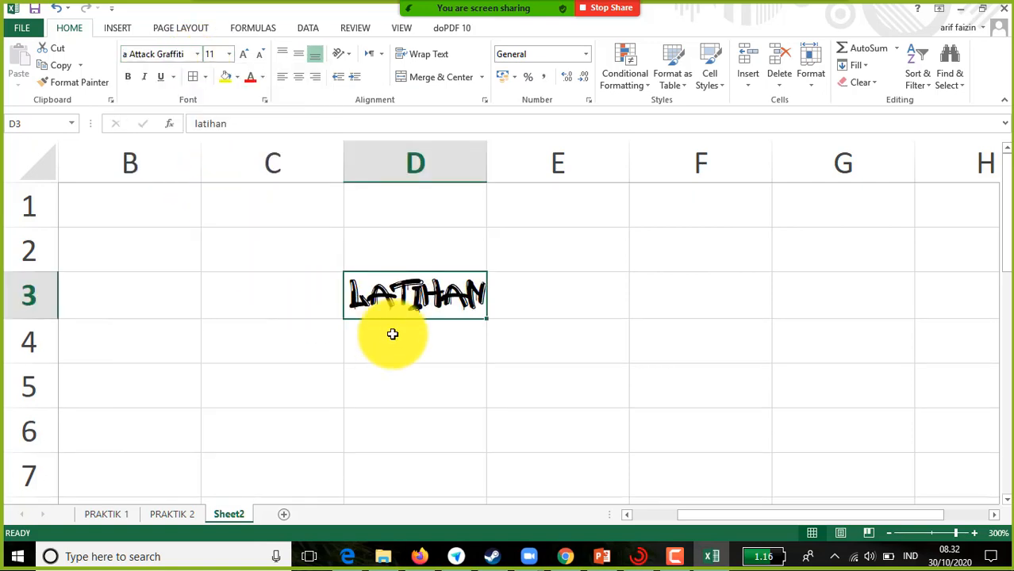
Open the available font sizes for the text in cell D3.
{"action": "left_click", "coordinate": [194, 57]}
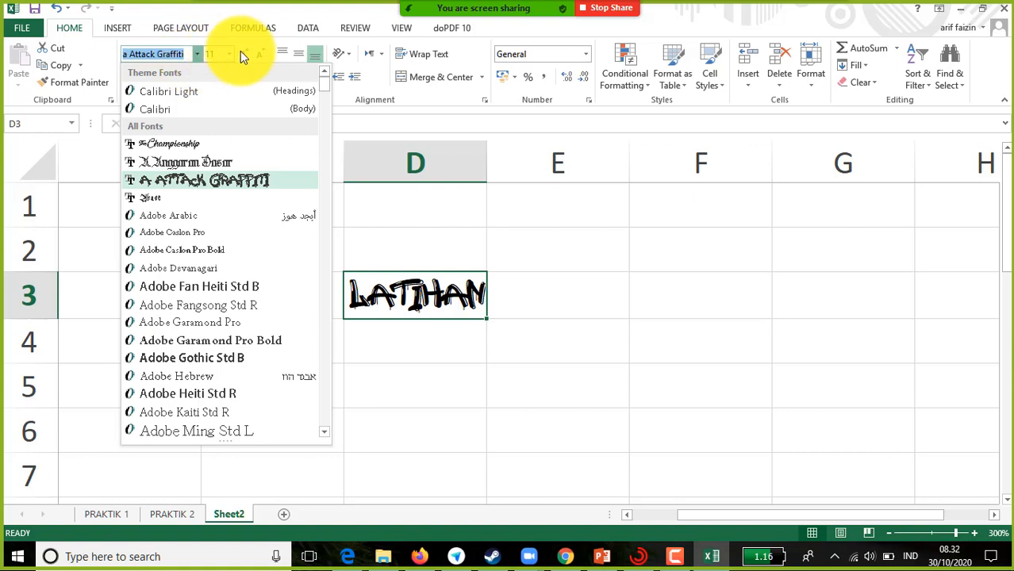
{"action": "left_click", "coordinate": [229, 53]}
{"action": "left_click", "coordinate": [230, 53]}
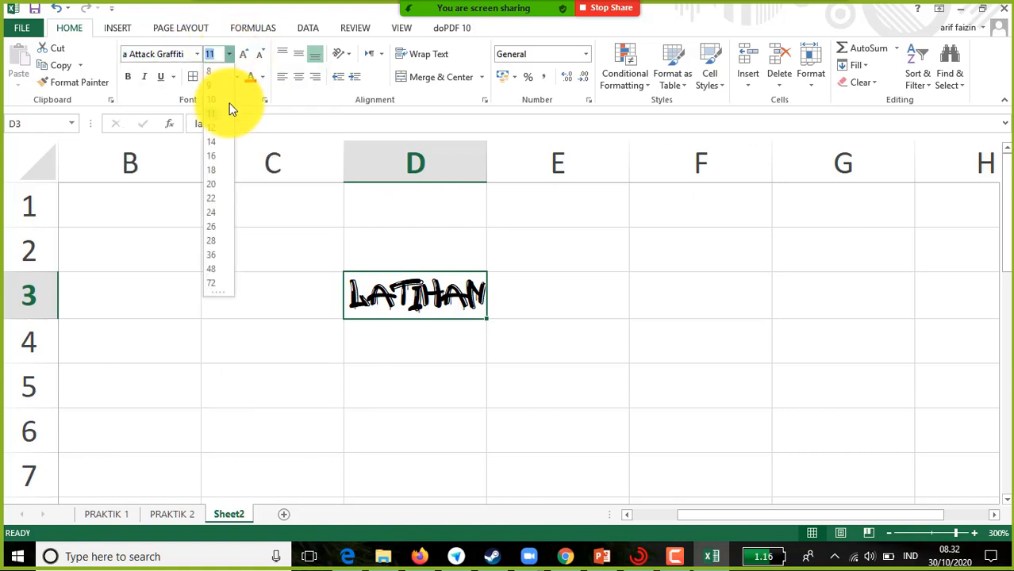
Try font size 72 on the "latihan" text in D3, and settle on size 28.
{"action": "left_click", "coordinate": [213, 284]}
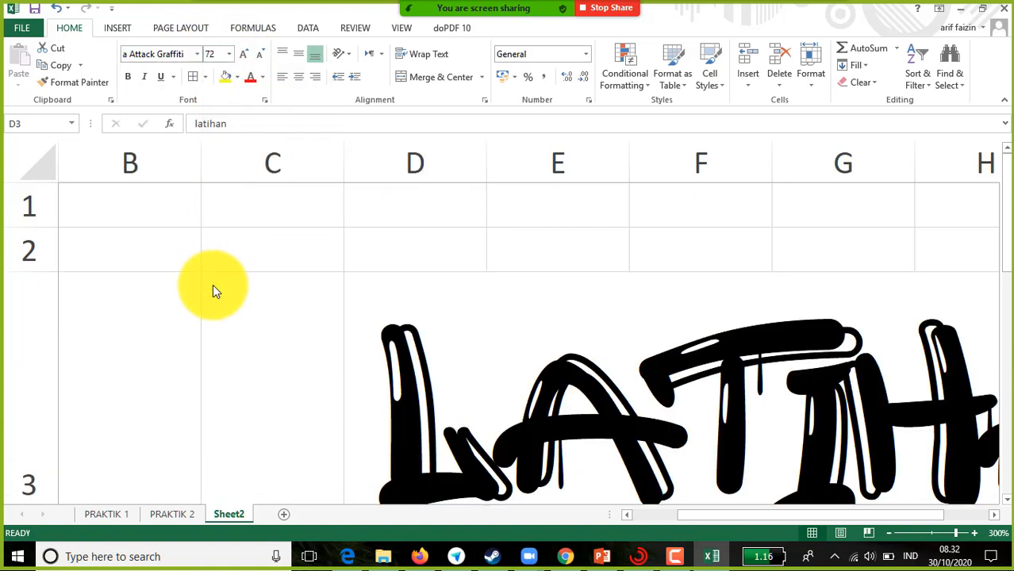
{"action": "left_click", "coordinate": [229, 53]}
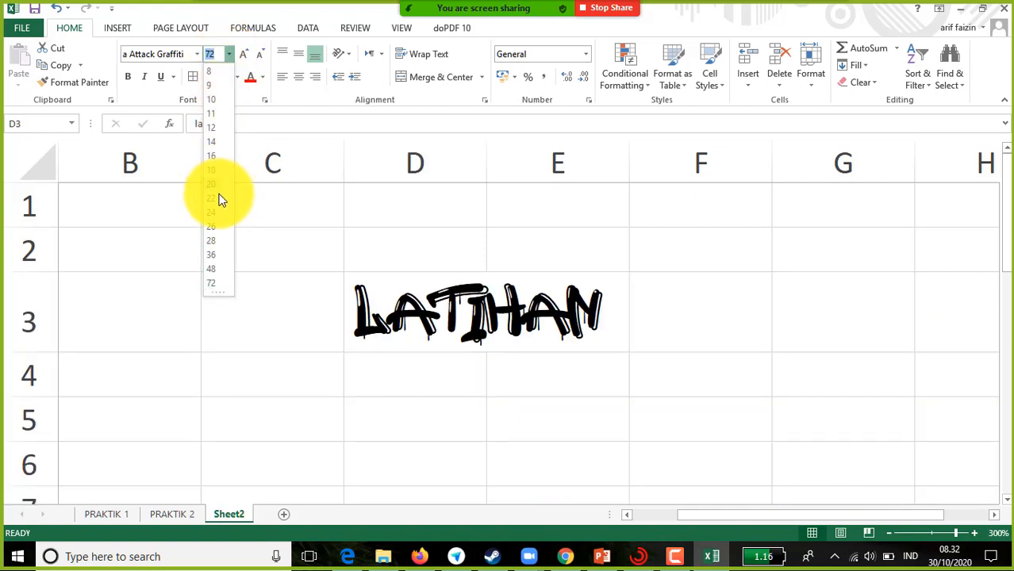
{"action": "left_click", "coordinate": [221, 241]}
{"action": "scroll", "coordinate": [367, 272], "scroll_direction": "down", "scroll_amount": 1}
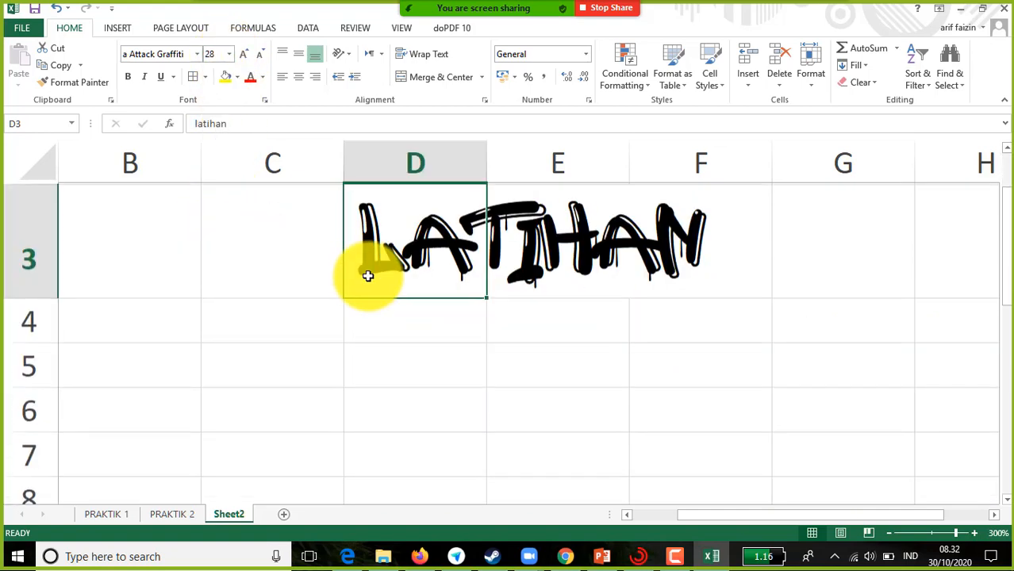
{"action": "left_click", "coordinate": [541, 356]}
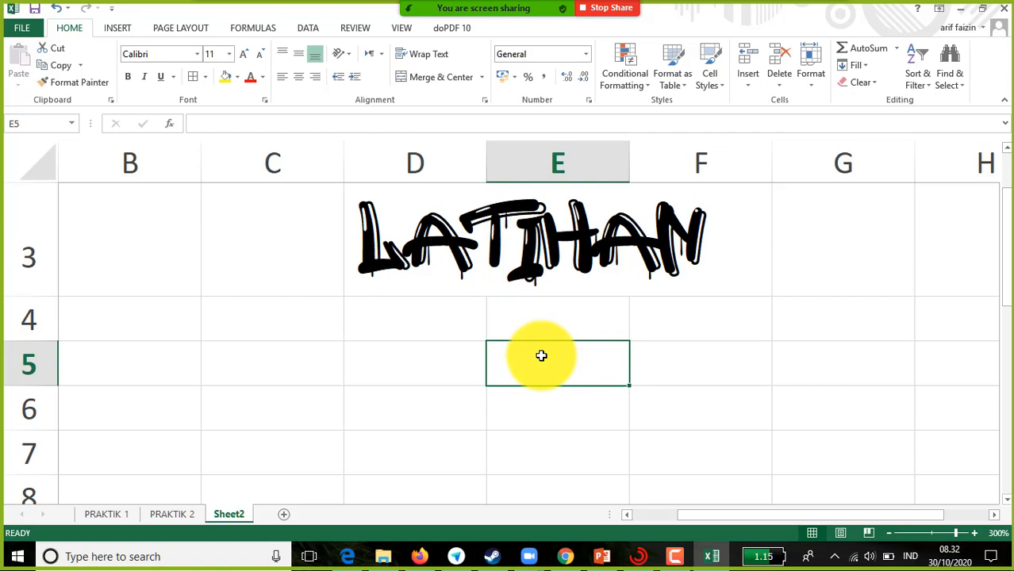
{"action": "left_click", "coordinate": [502, 256]}
{"action": "left_click", "coordinate": [444, 358]}
{"action": "left_click", "coordinate": [403, 250]}
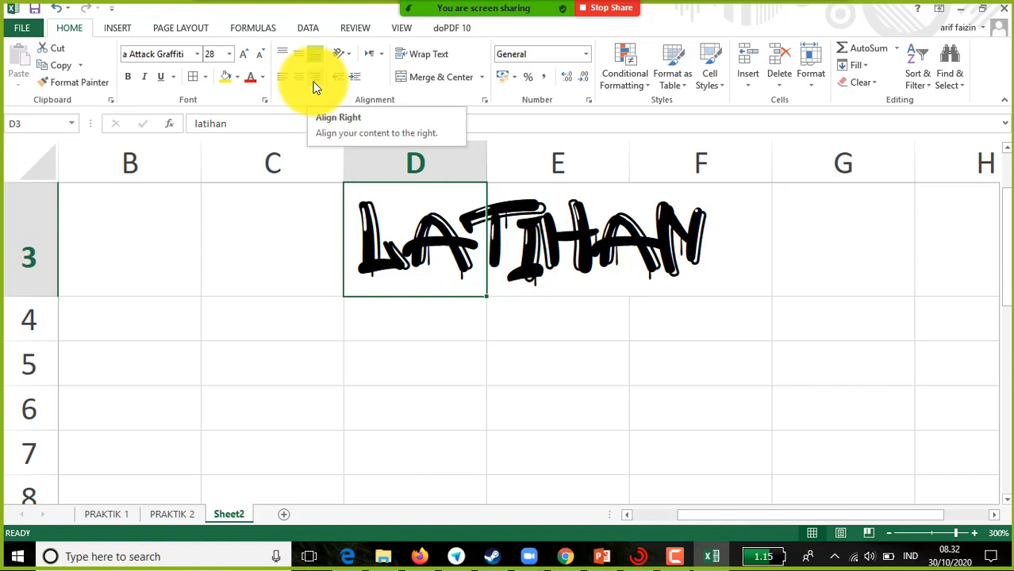
Enter the amounts 200, 3000 and 45000 in cells C4 through C6.
{"action": "left_click", "coordinate": [284, 331]}
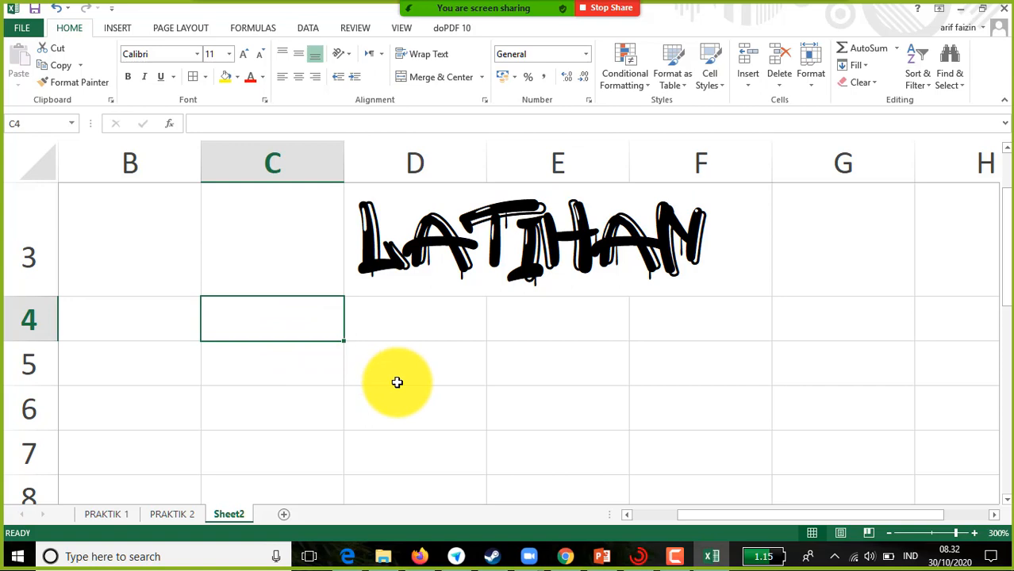
{"action": "type", "text": "200"}
{"action": "key", "text": "Return"}
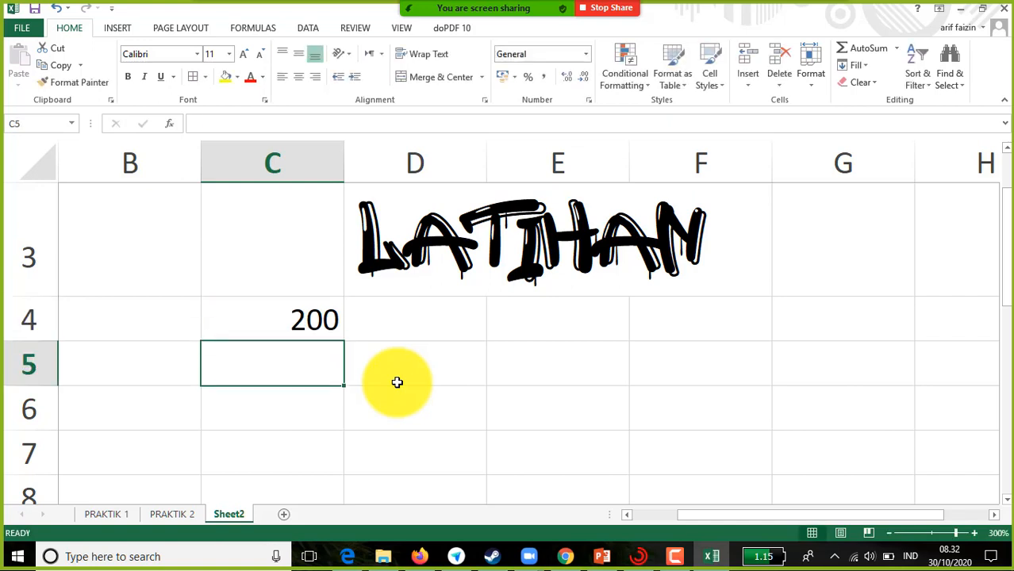
{"action": "type", "text": "3000"}
{"action": "key", "text": "Return"}
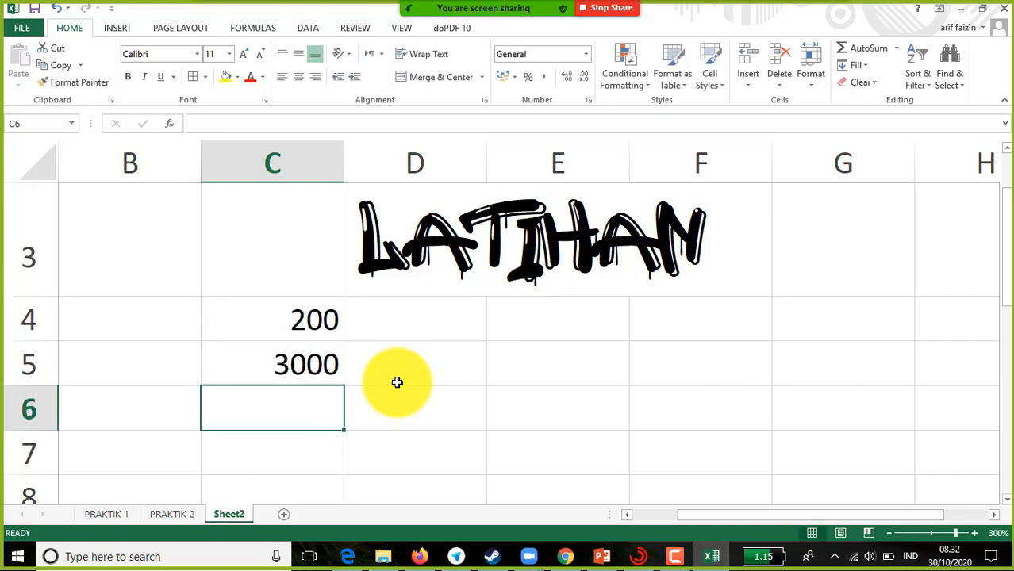
{"action": "type", "text": "4500"}
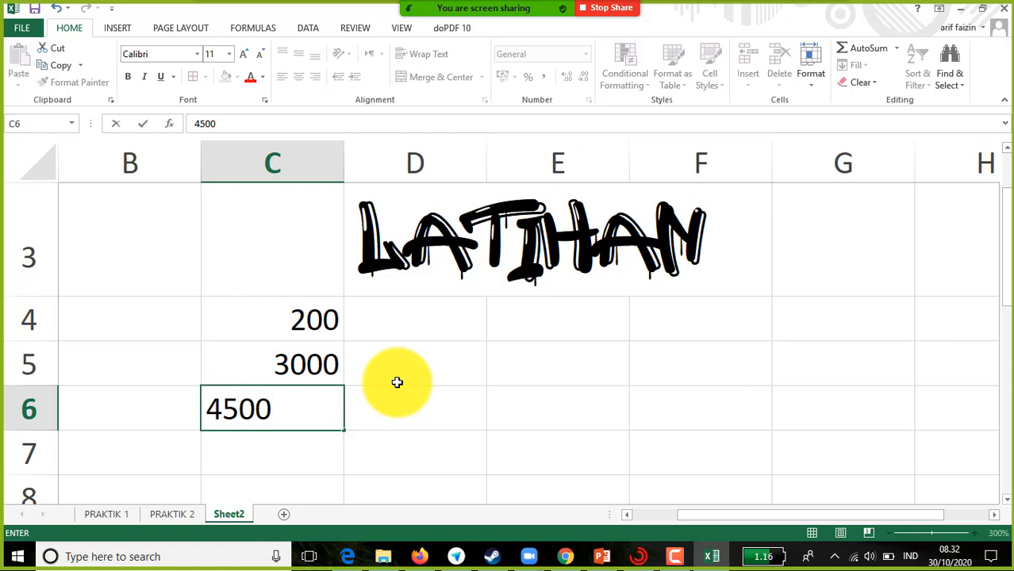
{"action": "type", "text": "0"}
{"action": "key", "text": "Return"}
Format the amounts in C4:C6 with the Rp Indonesian accounting format.
{"action": "left_click_drag", "start_coordinate": [287, 320], "coordinate": [301, 430]}
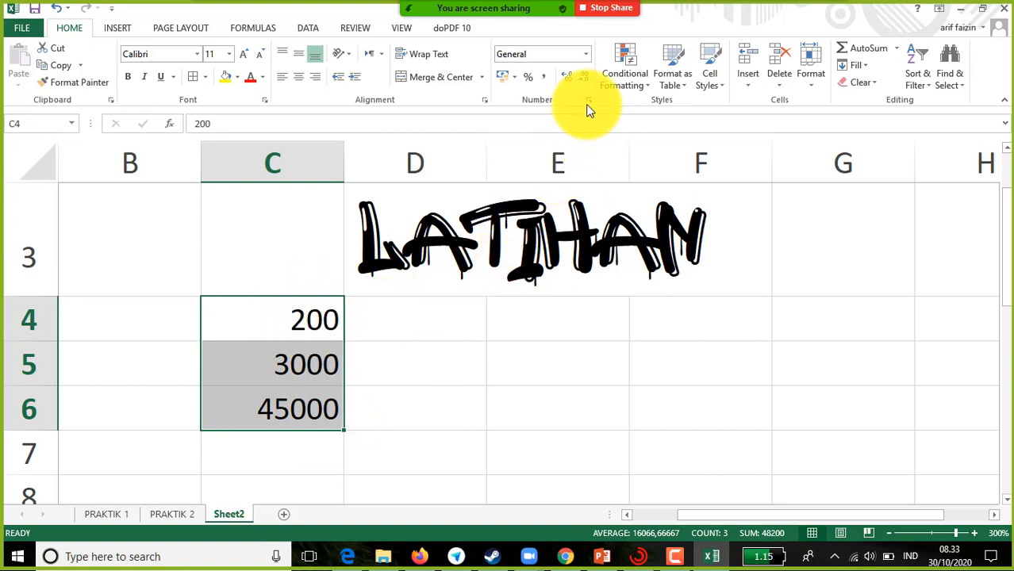
{"action": "left_click", "coordinate": [516, 82]}
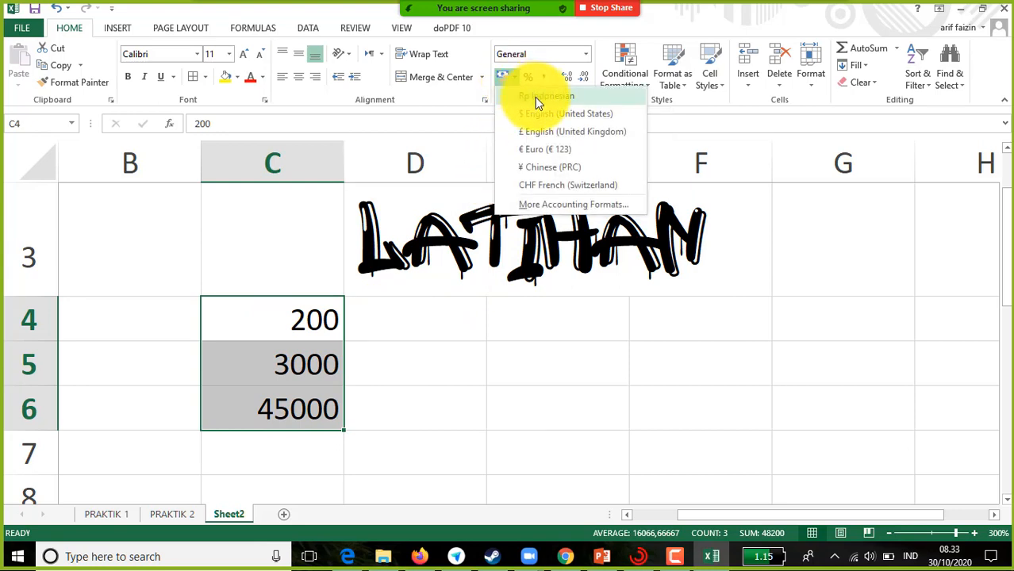
{"action": "left_click", "coordinate": [534, 96]}
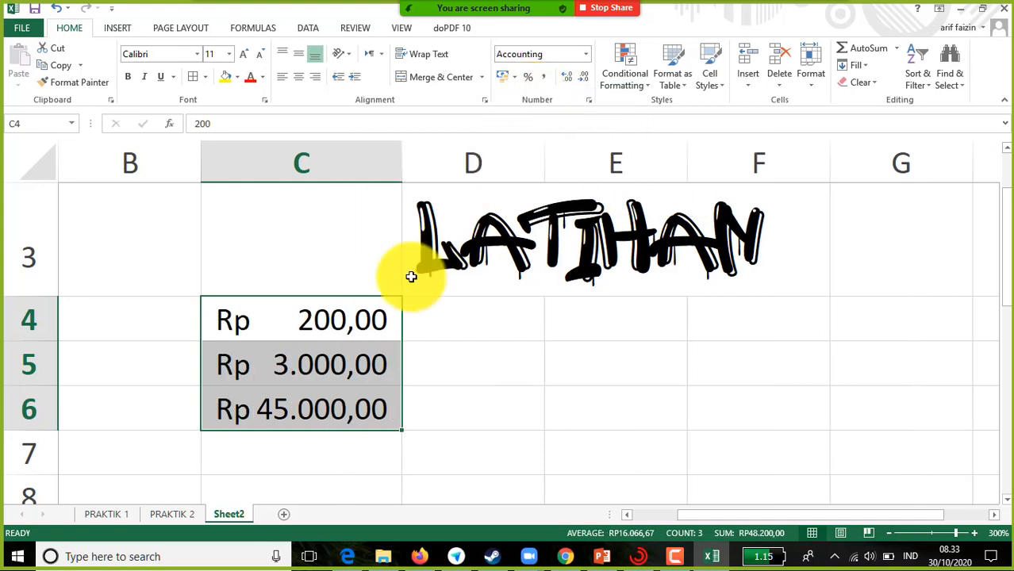
{"action": "left_click", "coordinate": [291, 333]}
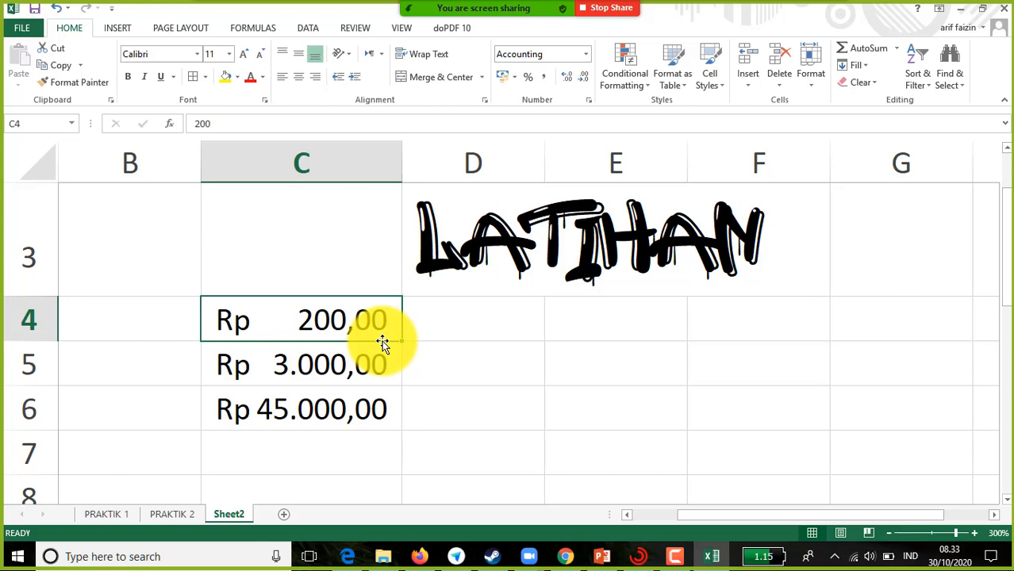
Remove all decimal places from the amounts in C4:C6 and narrow column C to fit them closely.
{"action": "left_click_drag", "start_coordinate": [362, 318], "coordinate": [364, 403]}
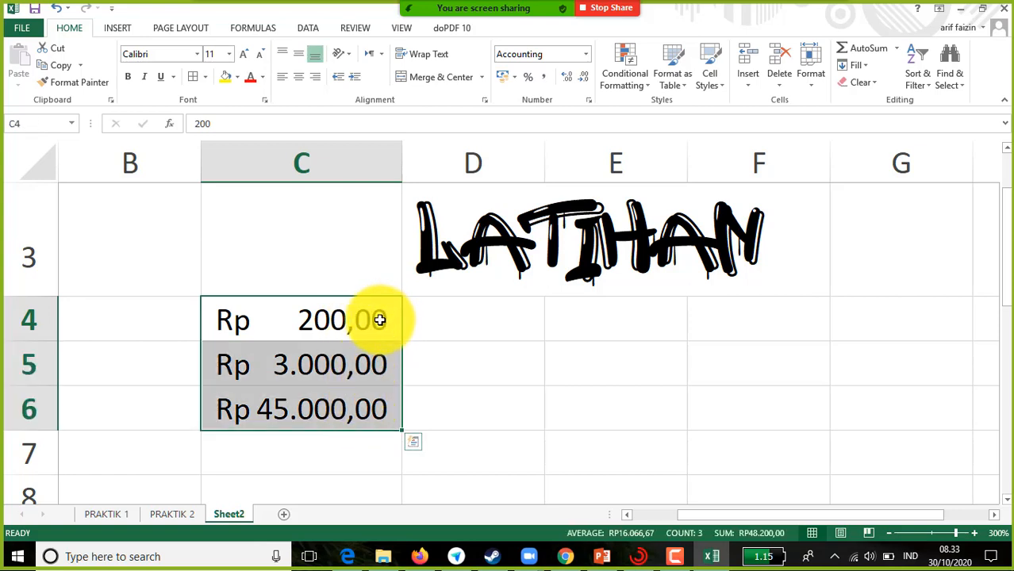
{"action": "left_click", "coordinate": [564, 84]}
{"action": "left_click", "coordinate": [584, 84]}
{"action": "left_click", "coordinate": [584, 84]}
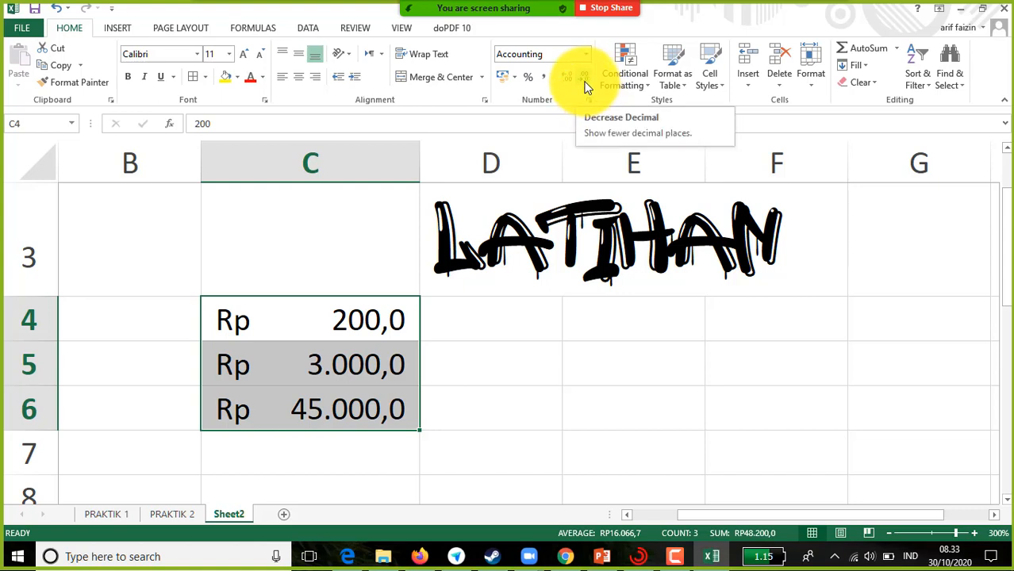
{"action": "left_click", "coordinate": [584, 83]}
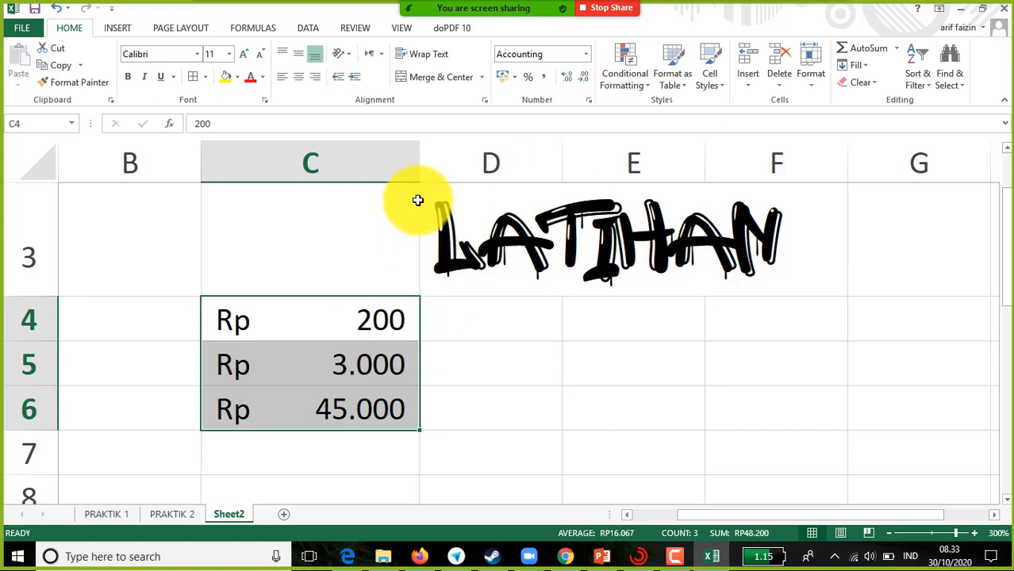
{"action": "left_click_drag", "start_coordinate": [416, 151], "coordinate": [372, 164]}
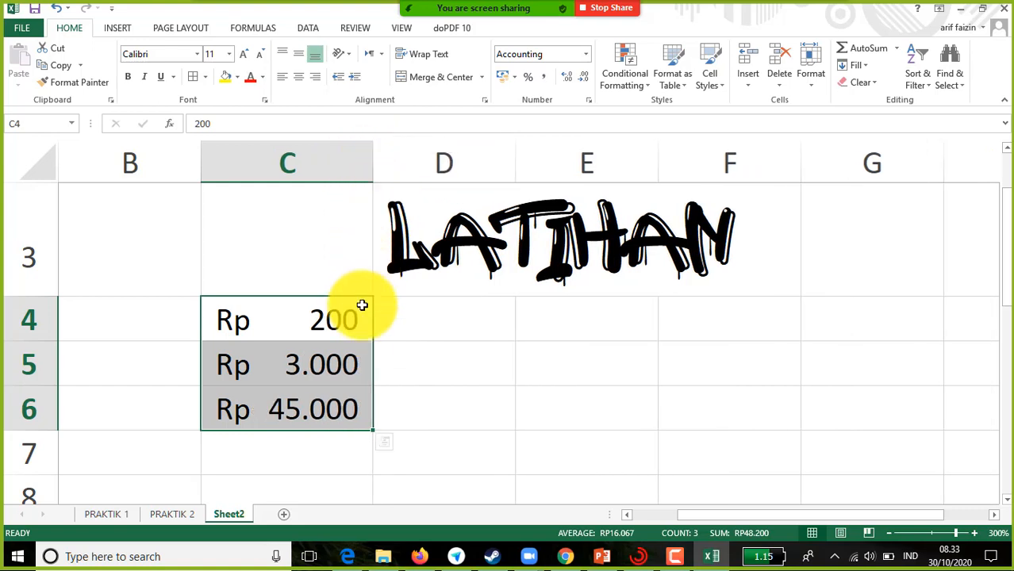
Total the amounts in C7 with the formula =sum(C4:C6).
{"action": "left_click", "coordinate": [294, 480]}
{"action": "left_click", "coordinate": [312, 452]}
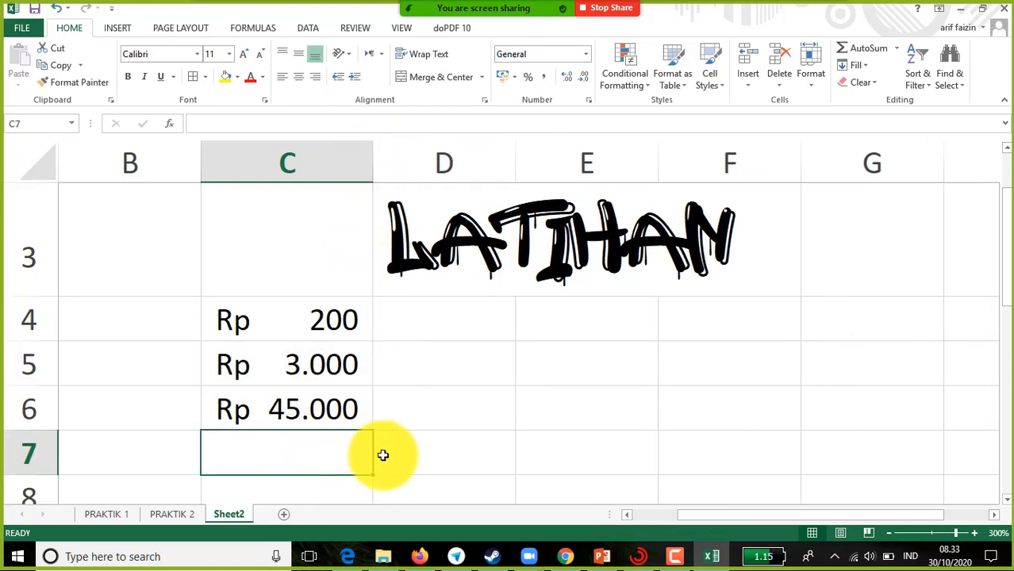
{"action": "type", "text": "="}
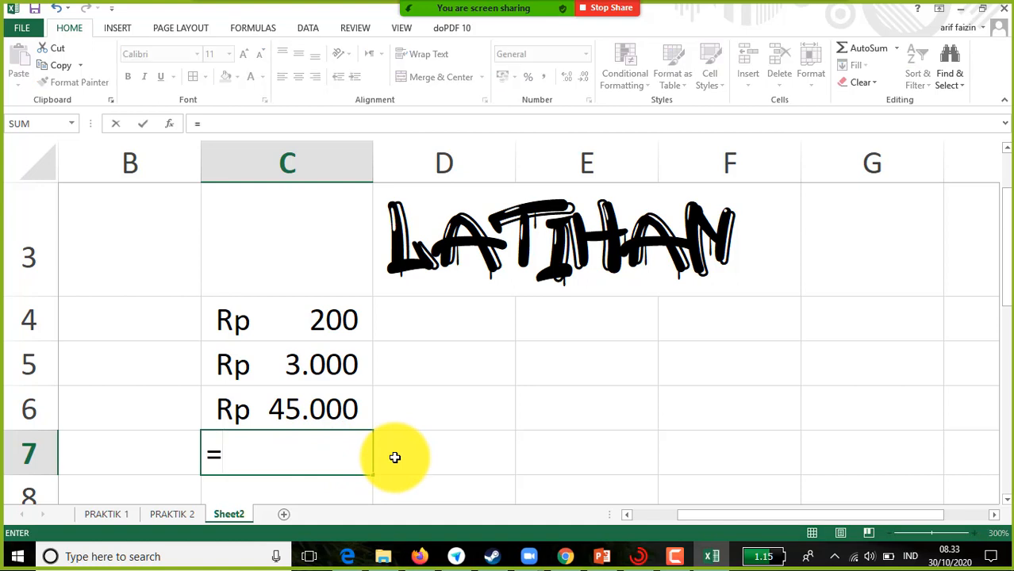
{"action": "type", "text": "sum("}
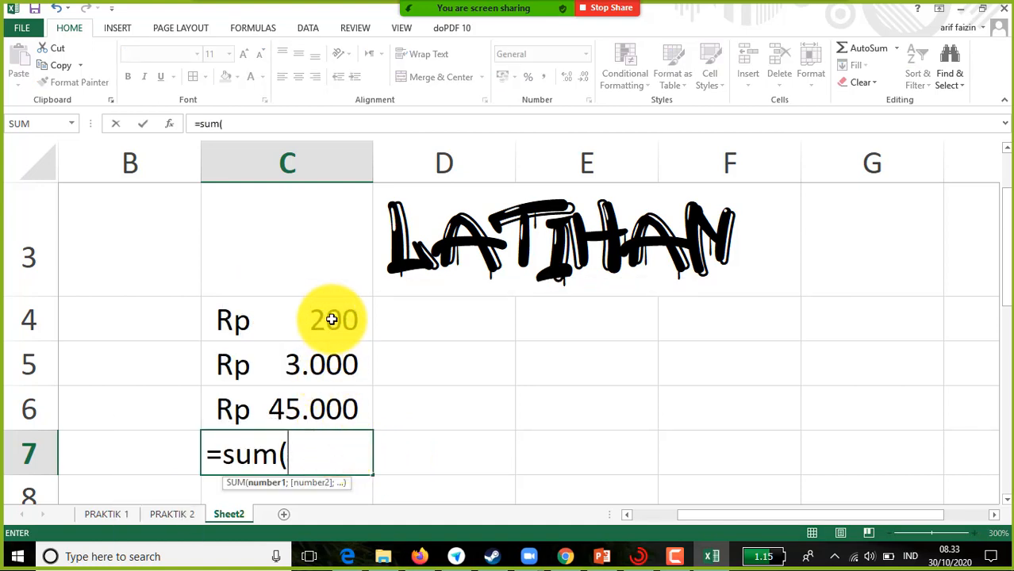
{"action": "left_click_drag", "start_coordinate": [331, 317], "coordinate": [335, 389]}
{"action": "type", "text": ")"}
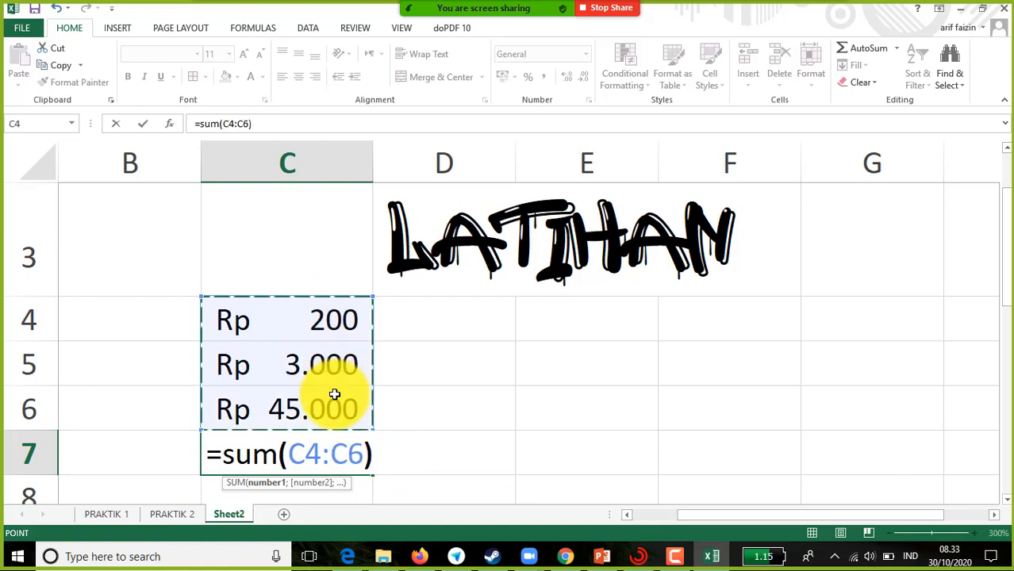
{"action": "key", "text": "Return"}
{"action": "left_click", "coordinate": [328, 341]}
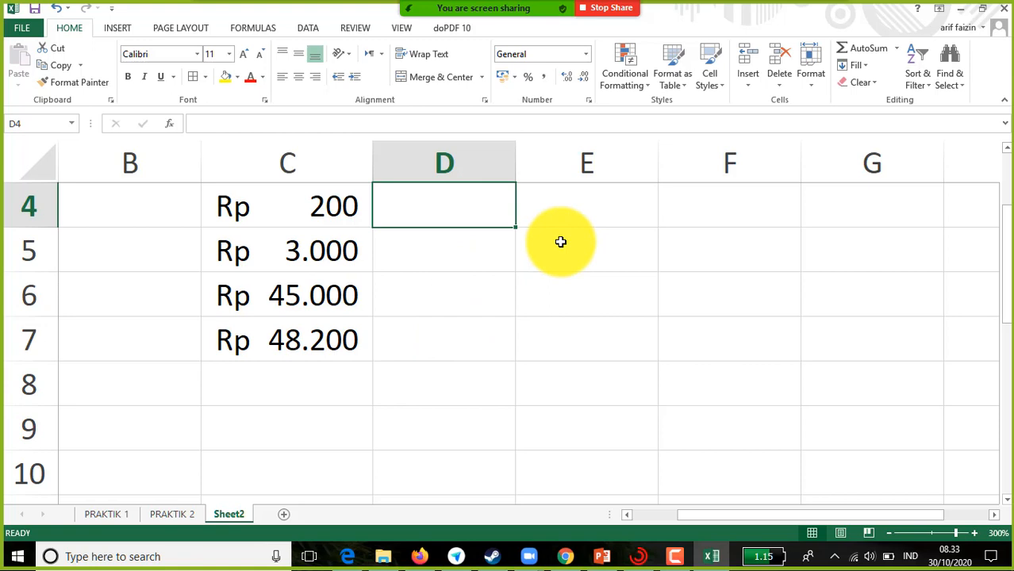
Enter amounts with the currency prefix written by hand: Rp 200 in D4 and Rp 3000 in D5.
{"action": "type", "text": "Rp"}
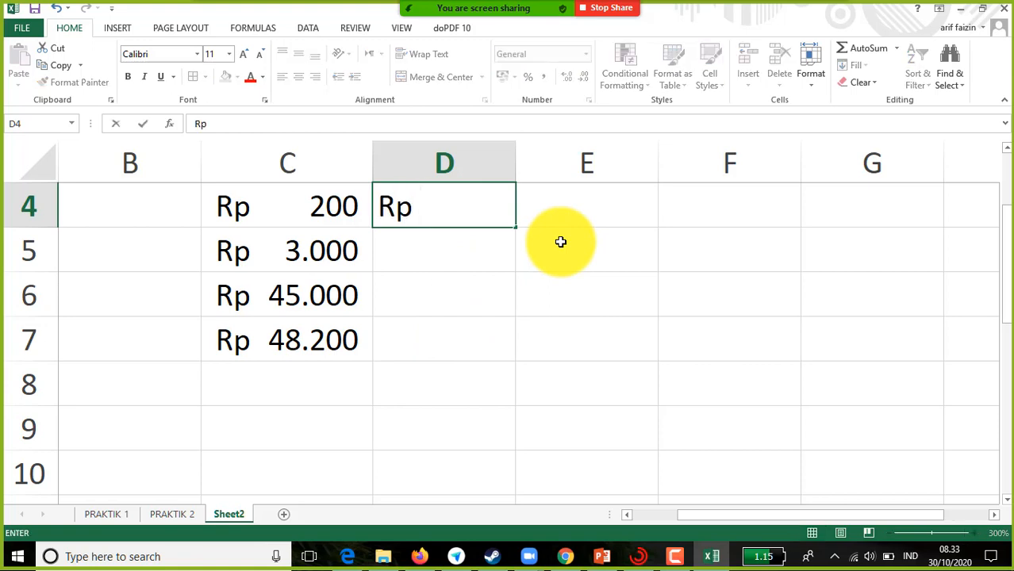
{"action": "type", "text": " 200"}
{"action": "key", "text": "Return"}
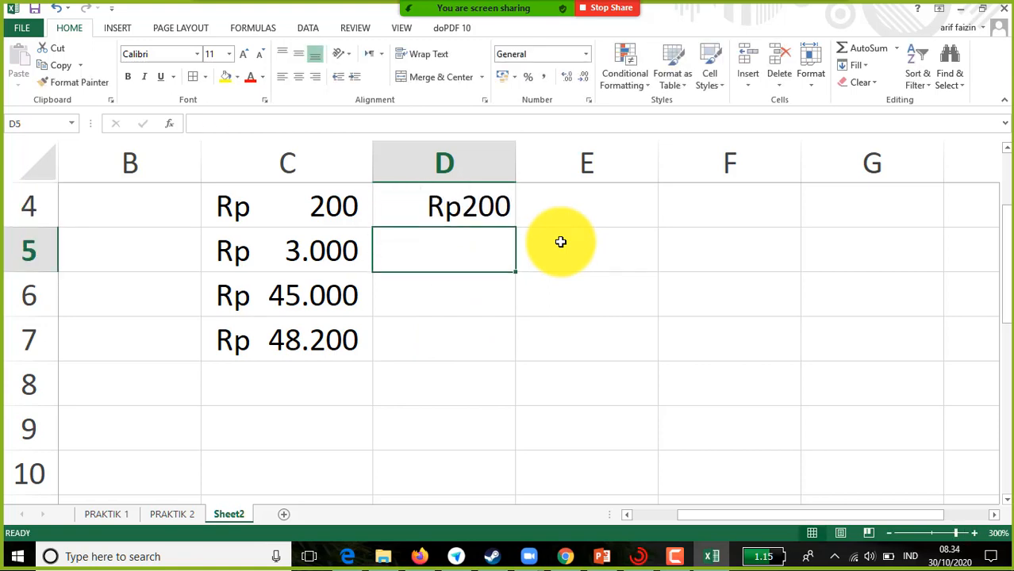
{"action": "type", "text": "Rp"}
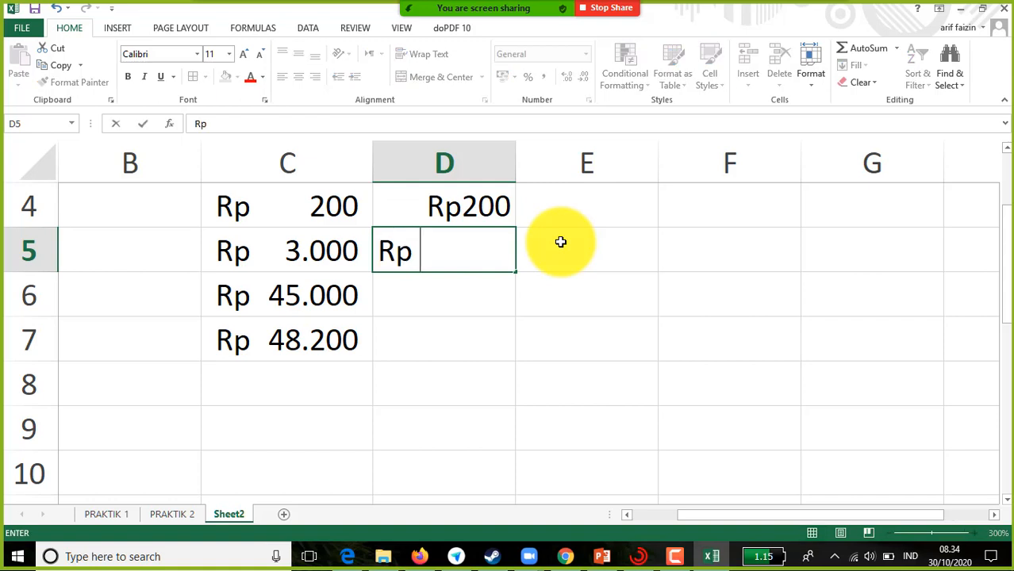
{"action": "type", "text": " 3000"}
{"action": "key", "text": "Return"}
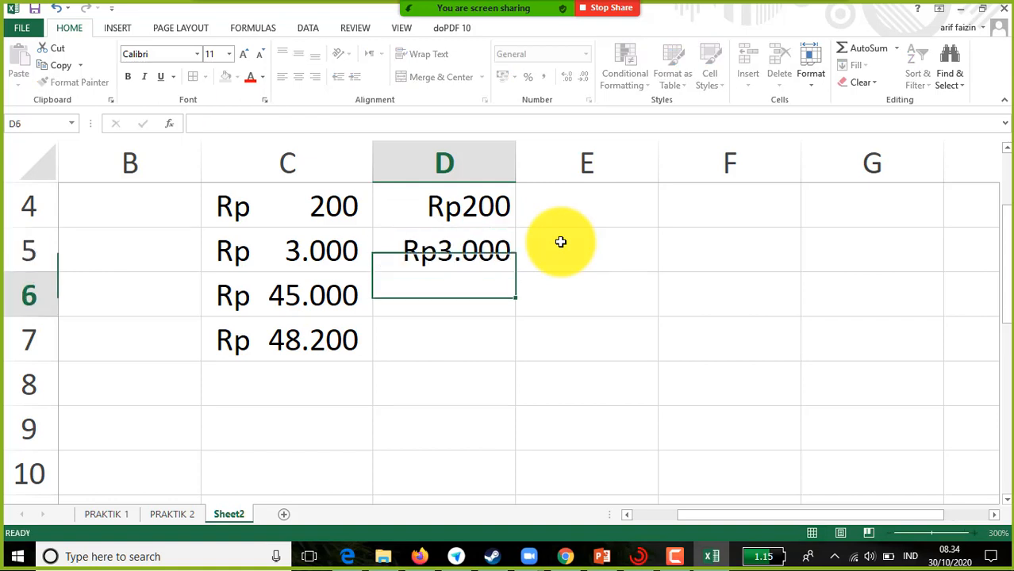
Total the hand-prefixed amounts in D7 with the formula =sum(D4:D5).
{"action": "key", "text": "Return"}
{"action": "key", "text": "Return"}
{"action": "key", "text": "Up"}
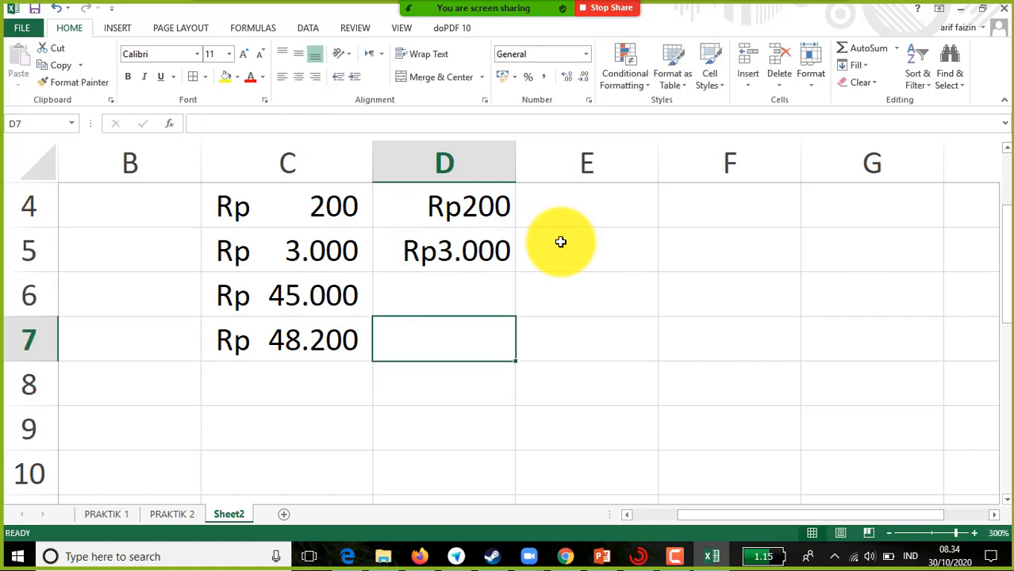
{"action": "type", "text": "=sum("}
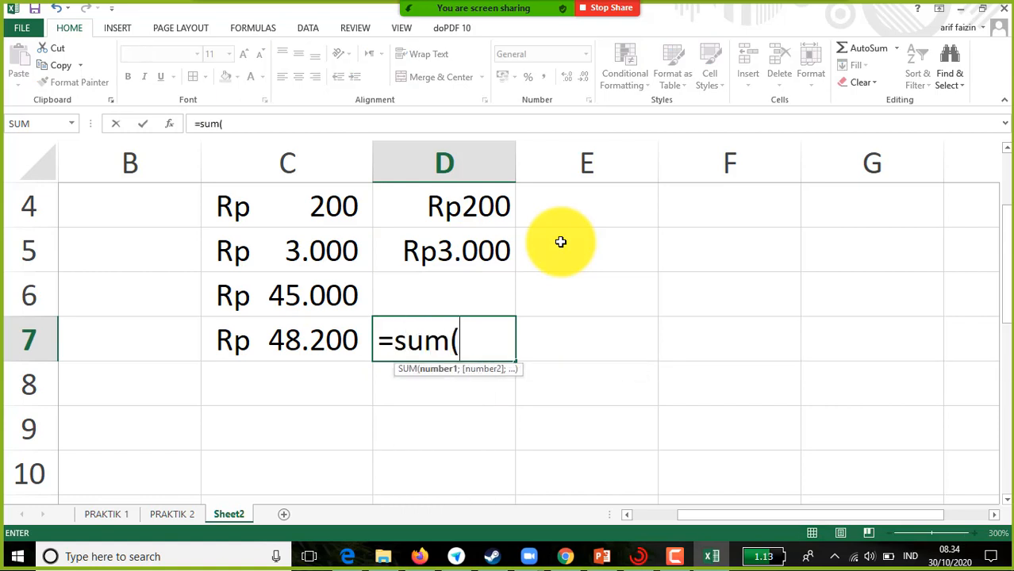
{"action": "left_click_drag", "start_coordinate": [475, 207], "coordinate": [470, 245]}
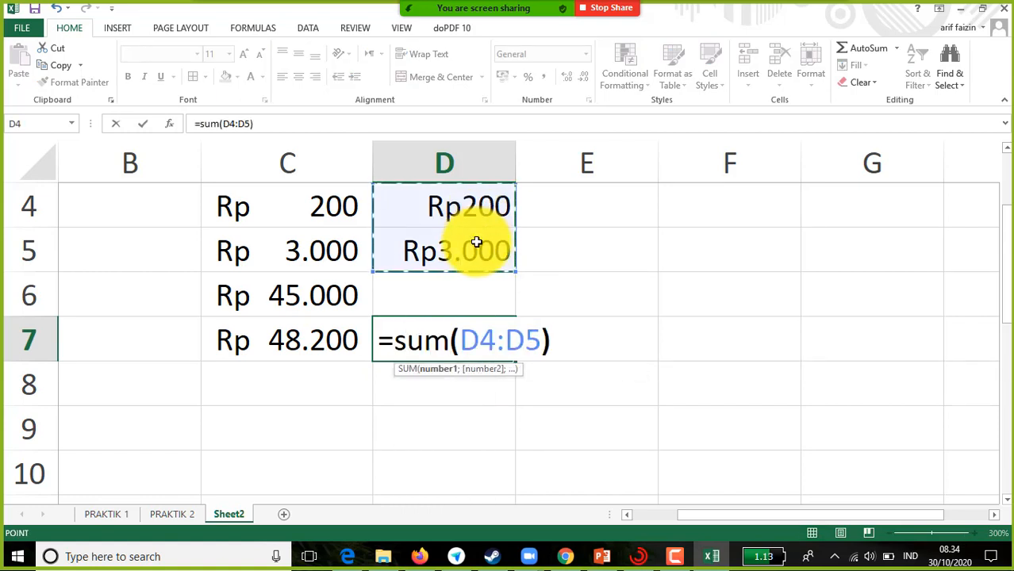
{"action": "key", "text": "Return"}
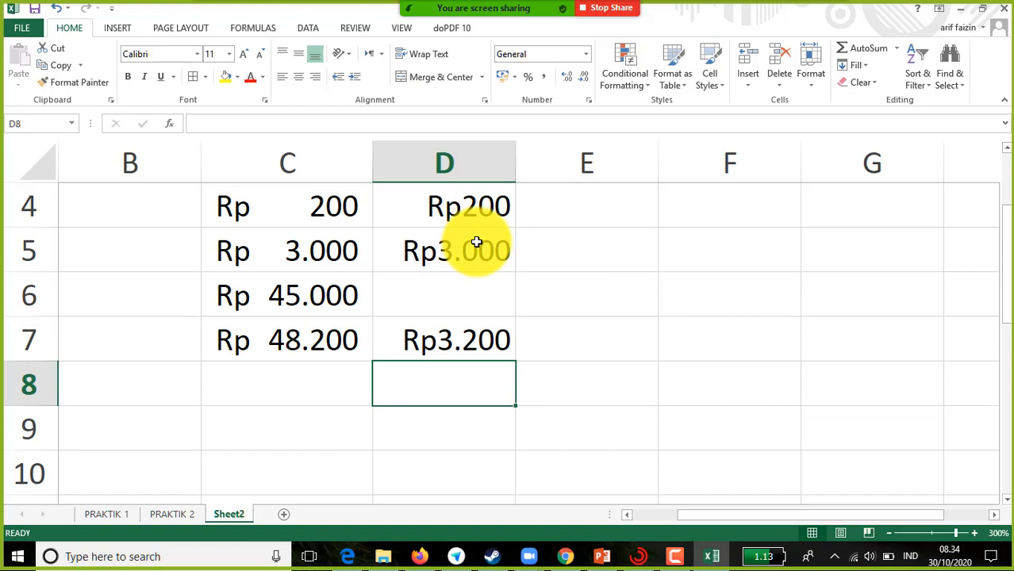
Open the amounts in D4 and D5 to examine how their contents are stored.
{"action": "left_click", "coordinate": [470, 213]}
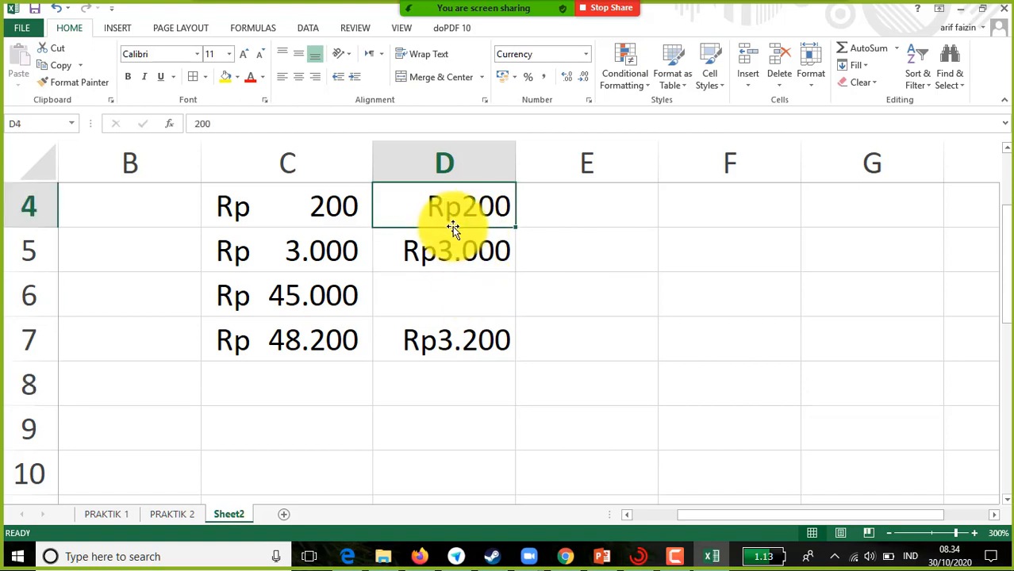
{"action": "double_click", "coordinate": [448, 209]}
{"action": "left_click", "coordinate": [472, 290]}
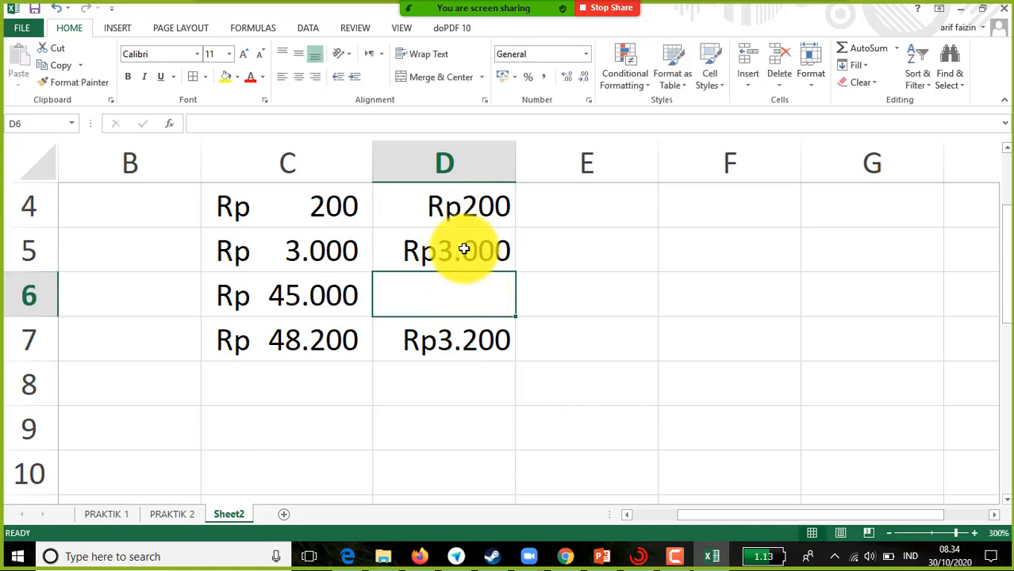
{"action": "double_click", "coordinate": [464, 249]}
{"action": "left_click", "coordinate": [477, 277]}
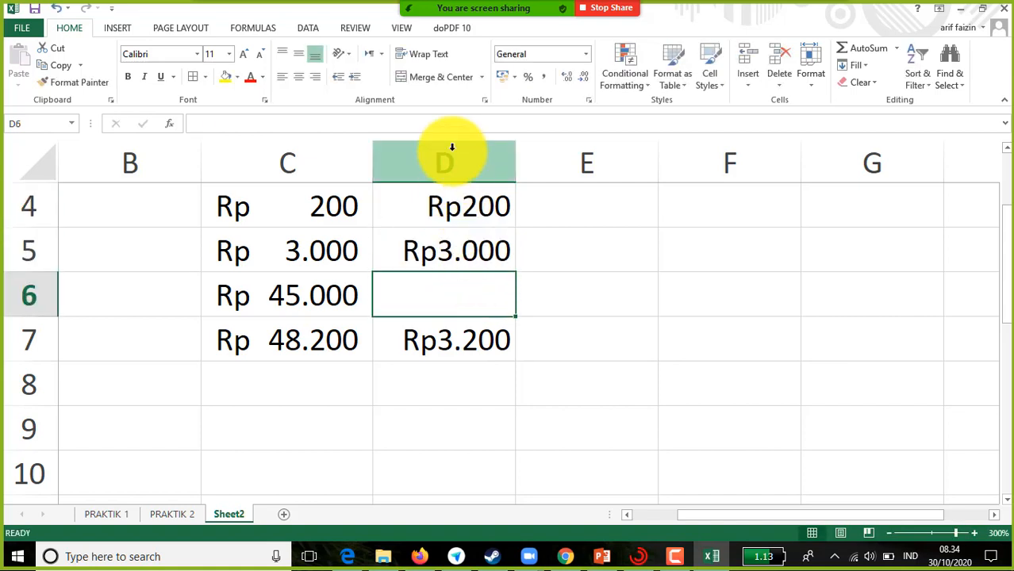
Delete the whole of column D from the sheet.
{"action": "left_click", "coordinate": [452, 151]}
{"action": "right_click", "coordinate": [453, 154]}
{"action": "left_click", "coordinate": [507, 273]}
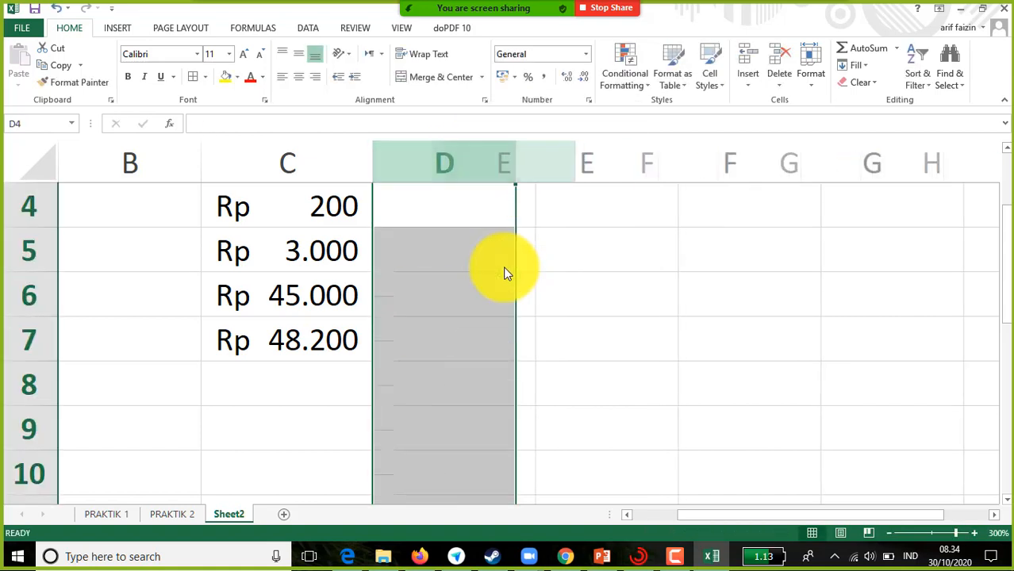
{"action": "left_click", "coordinate": [486, 299]}
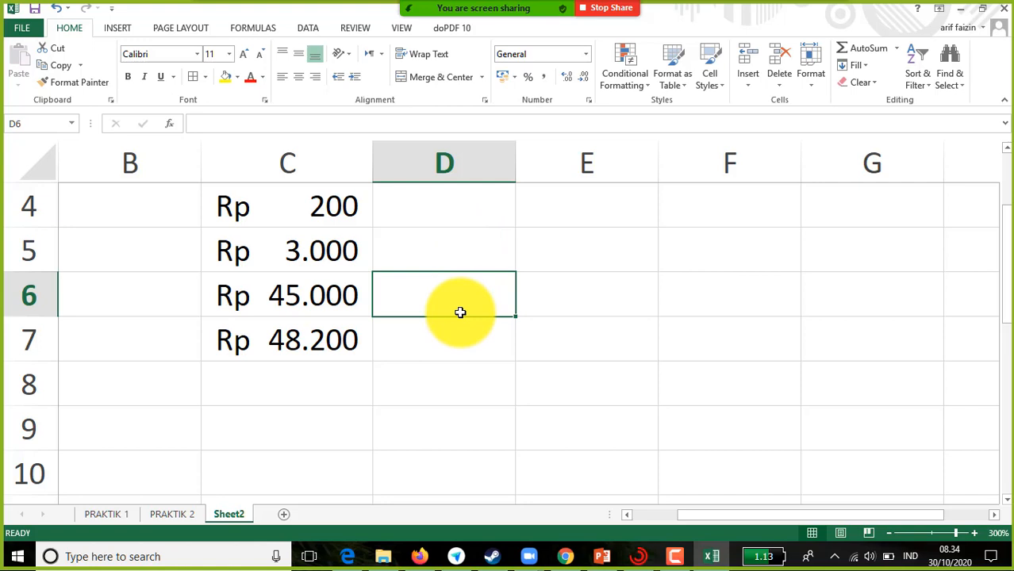
Examine the file types offered for saving a copy of the workbook in the APLIKOM folder, including PDF, then cancel the save.
{"action": "left_click", "coordinate": [19, 28]}
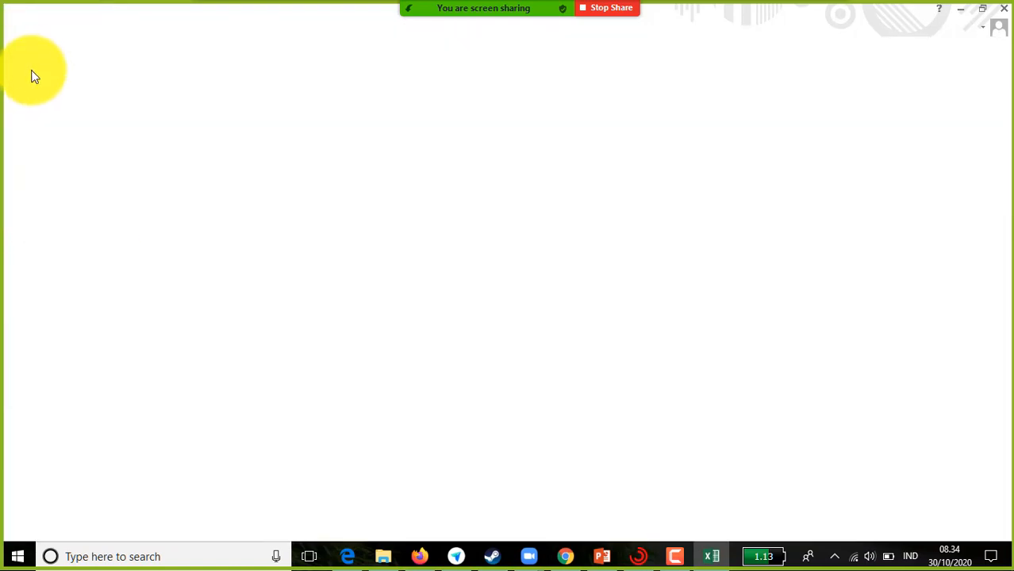
{"action": "left_click", "coordinate": [46, 176]}
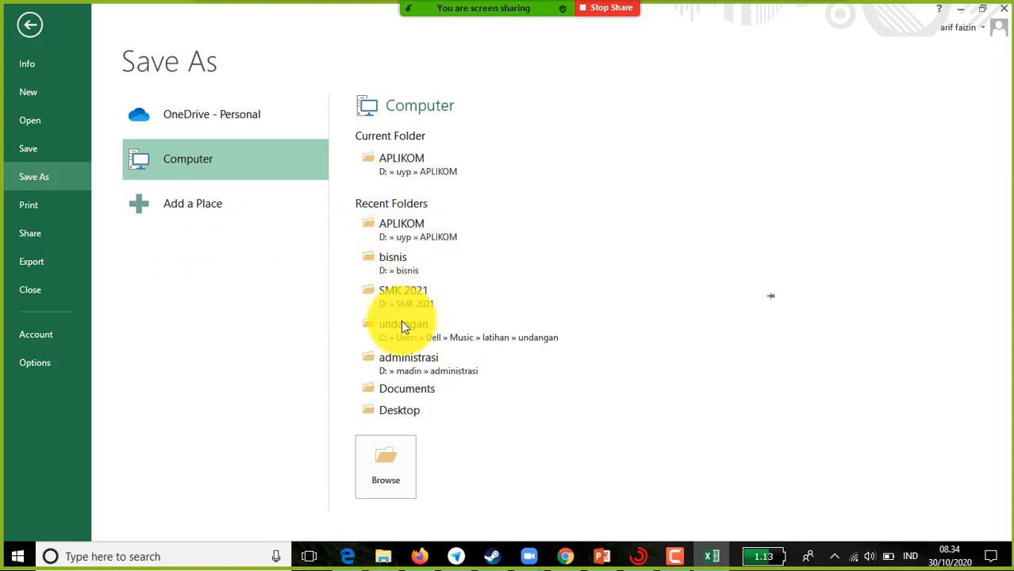
{"action": "left_click", "coordinate": [409, 162]}
{"action": "left_click", "coordinate": [188, 273]}
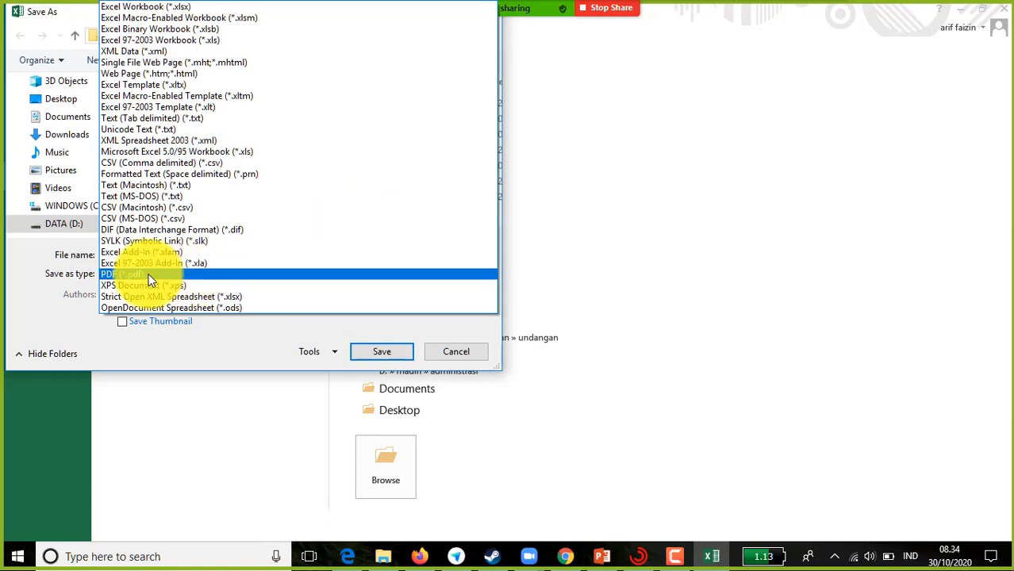
{"action": "left_click", "coordinate": [473, 356]}
{"action": "left_click", "coordinate": [485, 359]}
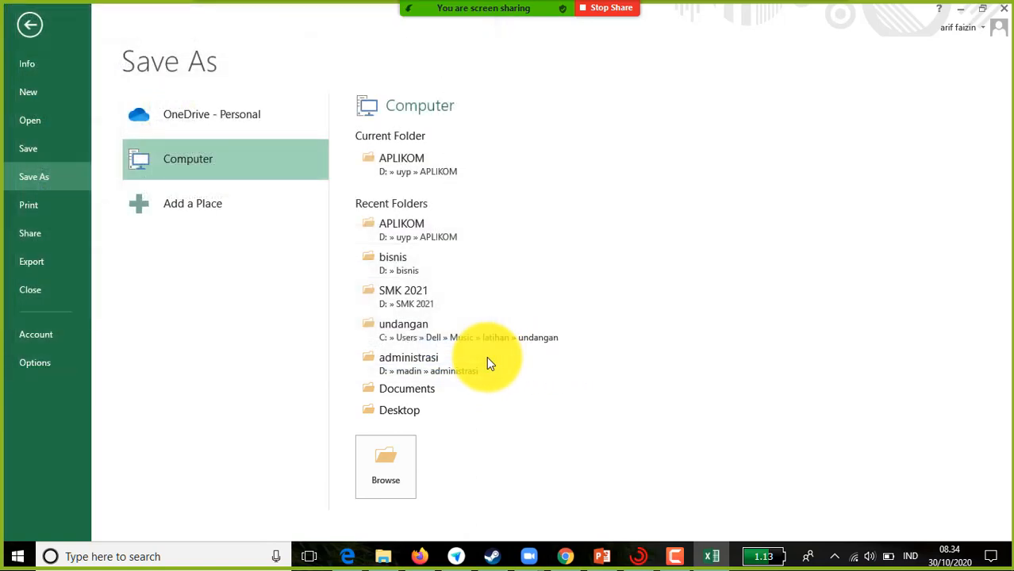
{"action": "key", "text": "Escape"}
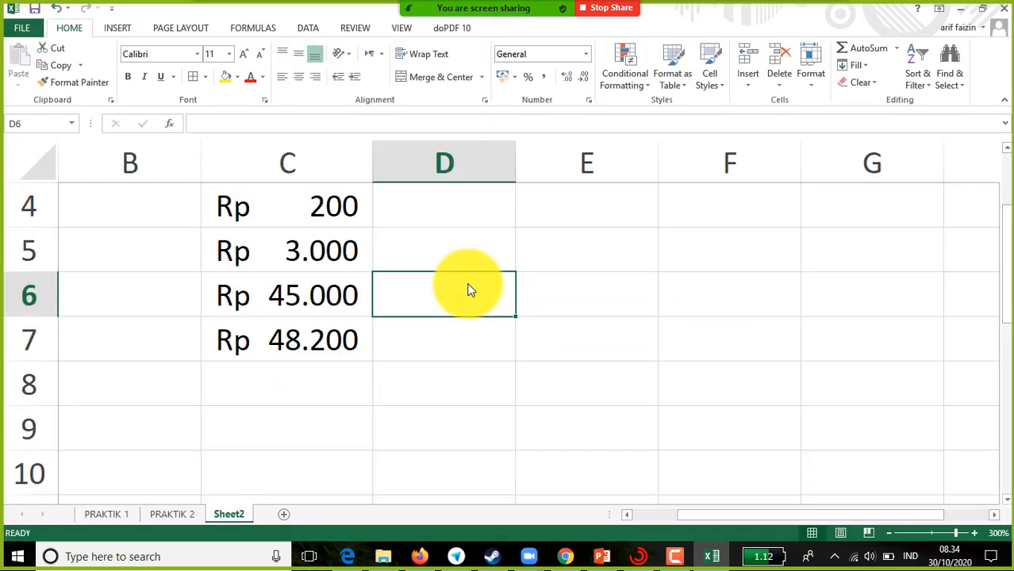
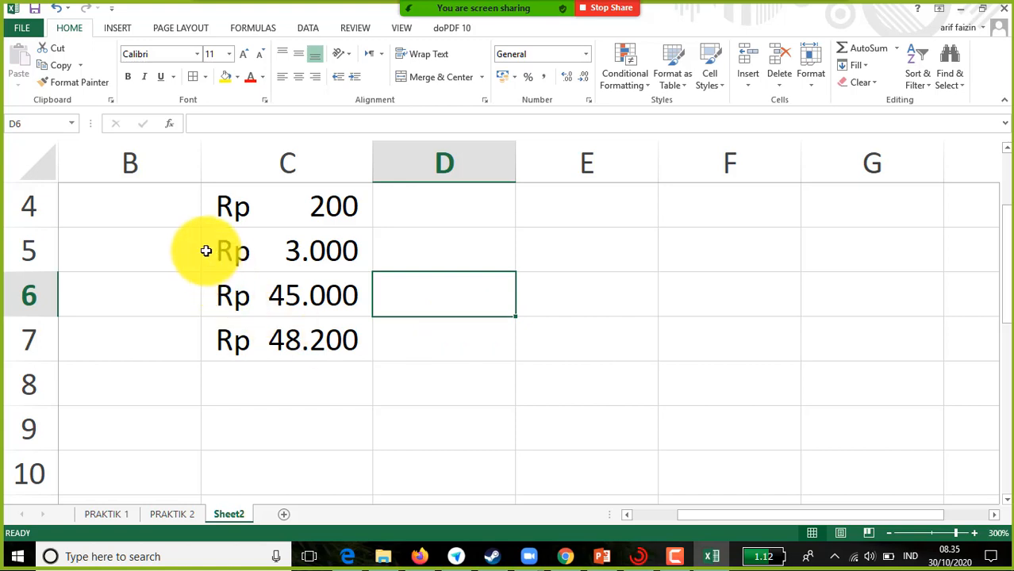
Clear the contents of the range B4:D8.
{"action": "left_click_drag", "start_coordinate": [172, 204], "coordinate": [426, 400]}
{"action": "key", "text": "Delete"}
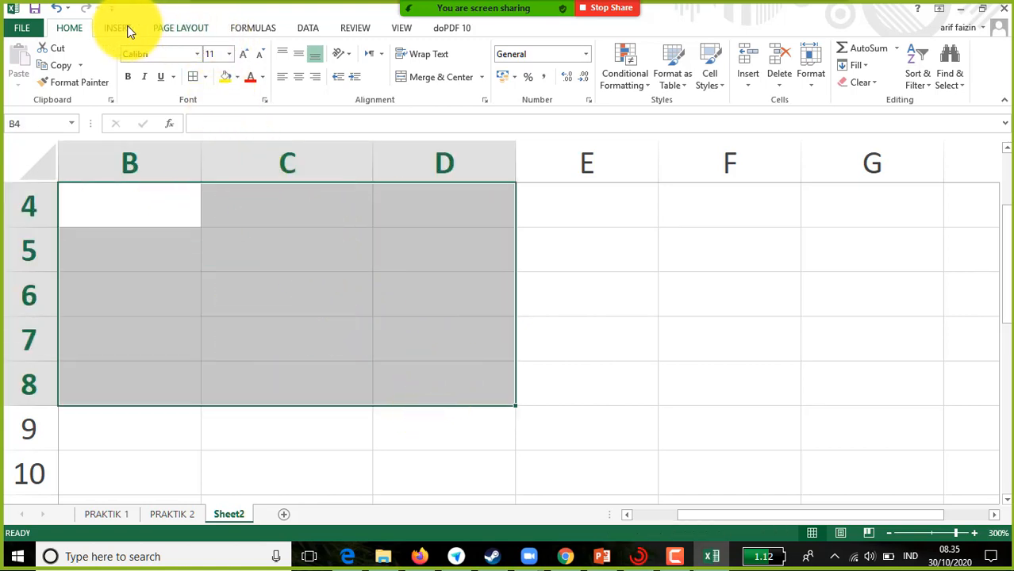
Examine the custom margin settings of the sheet and the paper sizes offered in its page setup.
{"action": "left_click", "coordinate": [182, 34]}
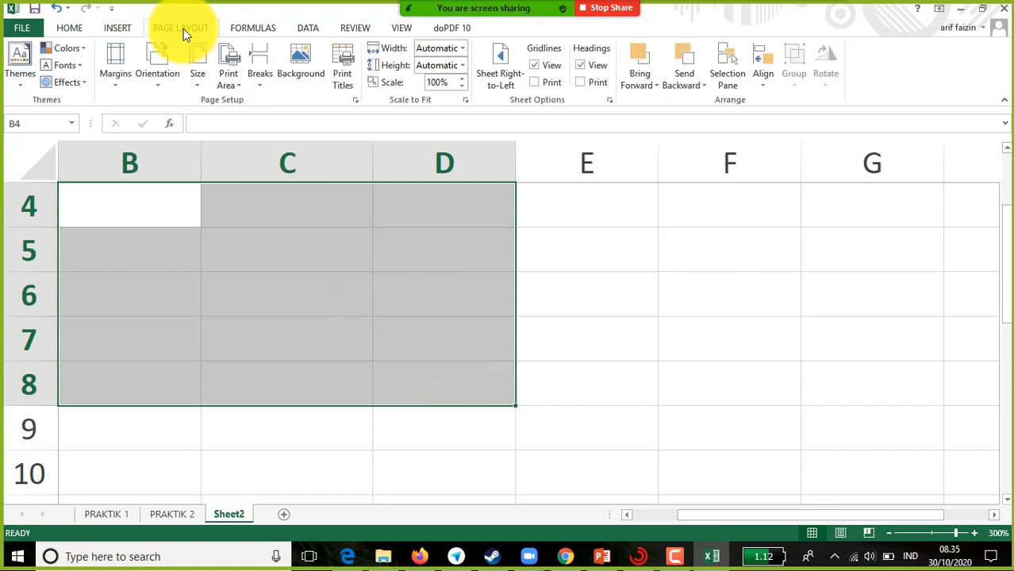
{"action": "left_click", "coordinate": [122, 88]}
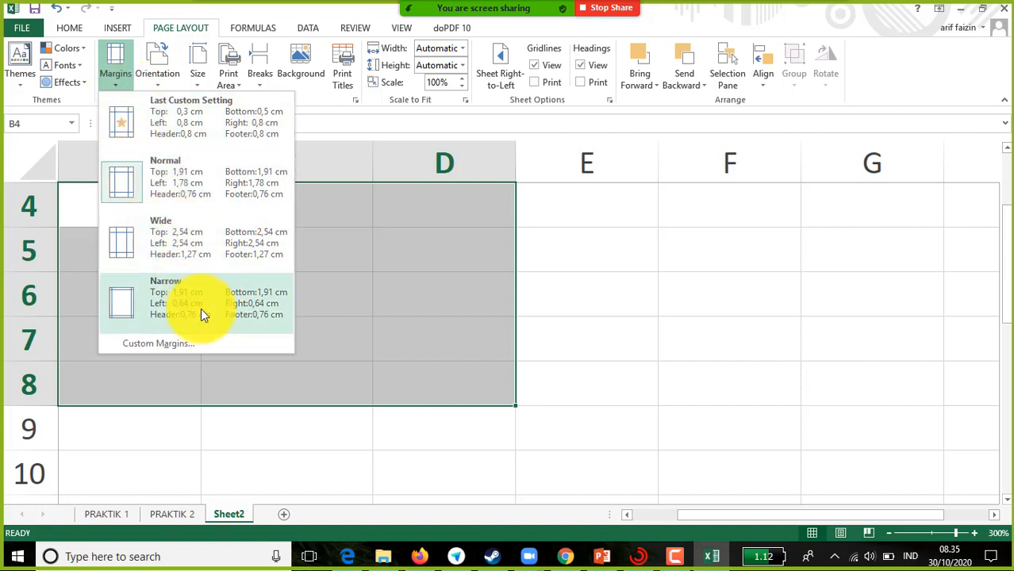
{"action": "left_click", "coordinate": [180, 345]}
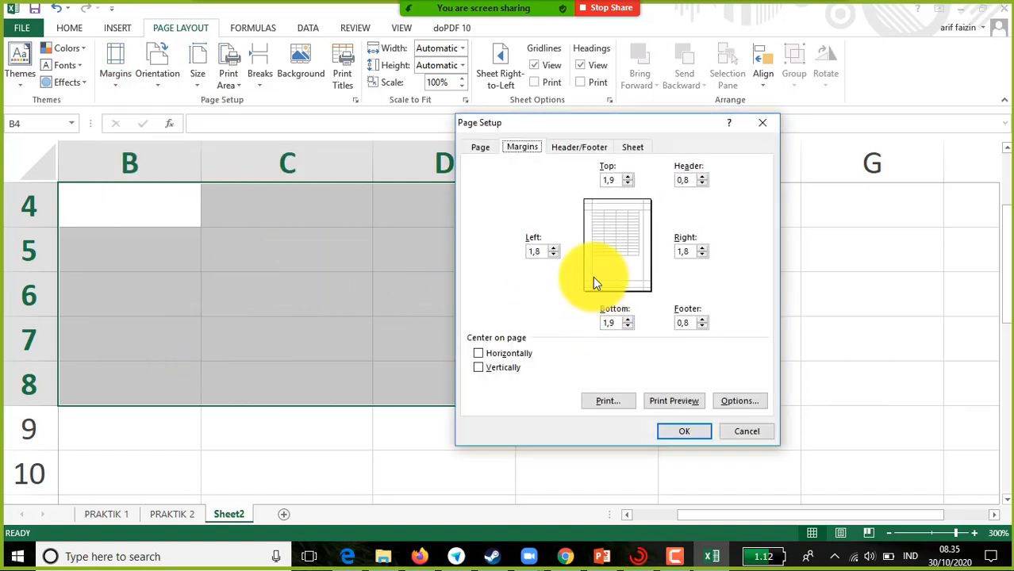
{"action": "left_click", "coordinate": [482, 148]}
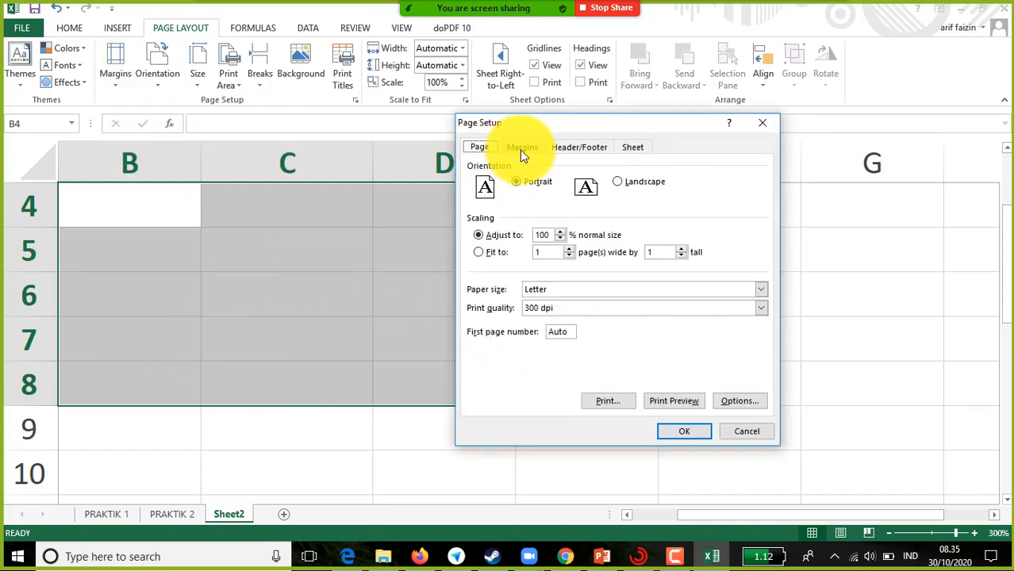
{"action": "left_click", "coordinate": [758, 290]}
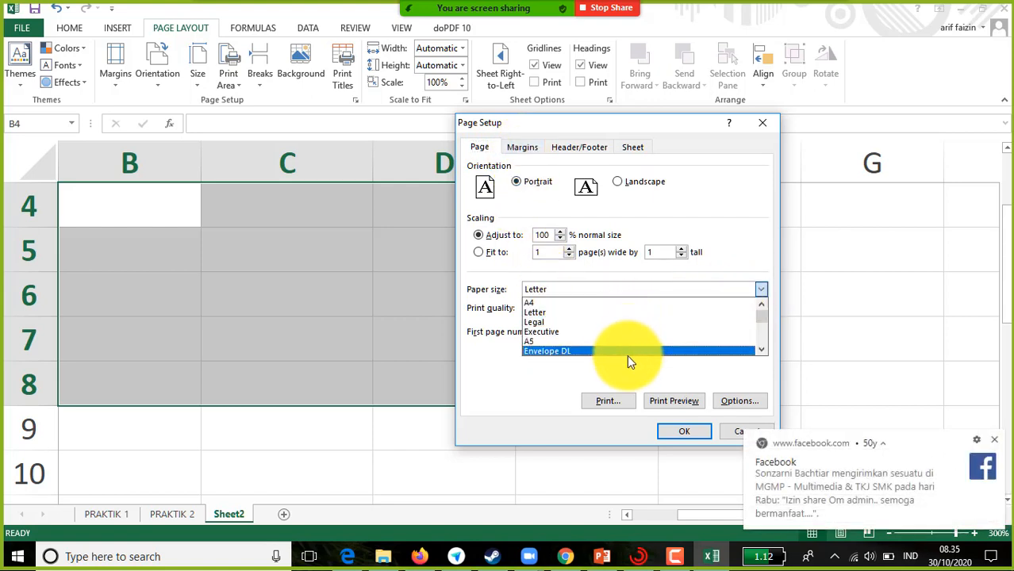
{"action": "left_click", "coordinate": [752, 210]}
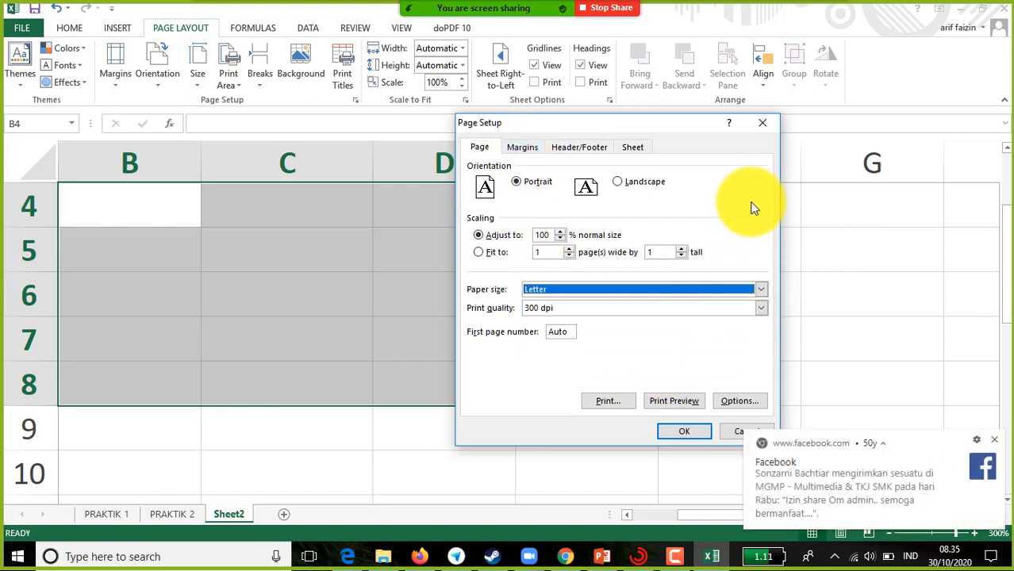
{"action": "left_click", "coordinate": [994, 441]}
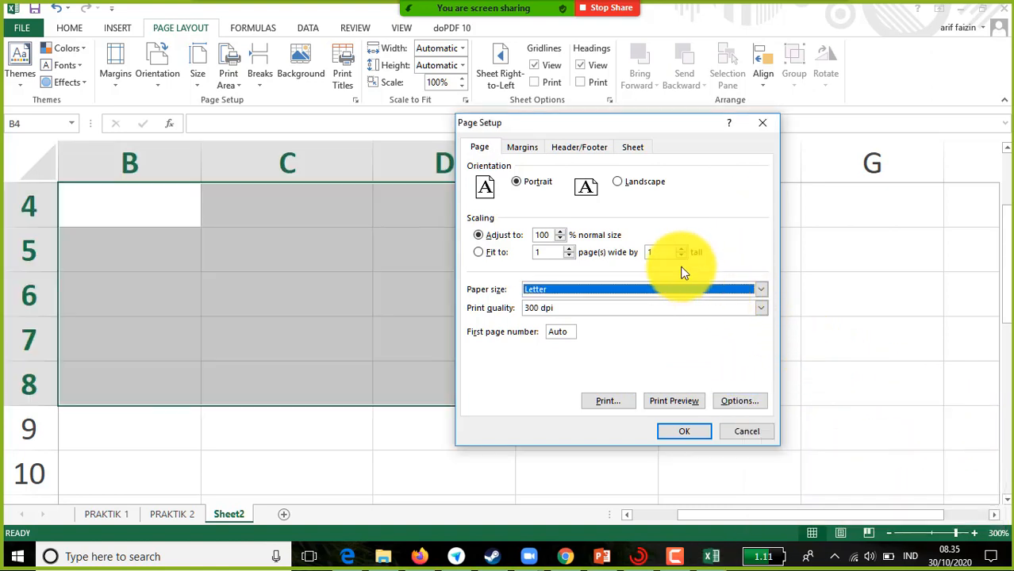
{"action": "left_click", "coordinate": [763, 290]}
{"action": "mouse_move", "coordinate": [762, 322]}
{"action": "left_mouse_down"}
{"action": "mouse_move", "coordinate": [765, 350]}
{"action": "mouse_move", "coordinate": [764, 307]}
{"action": "left_mouse_up"}
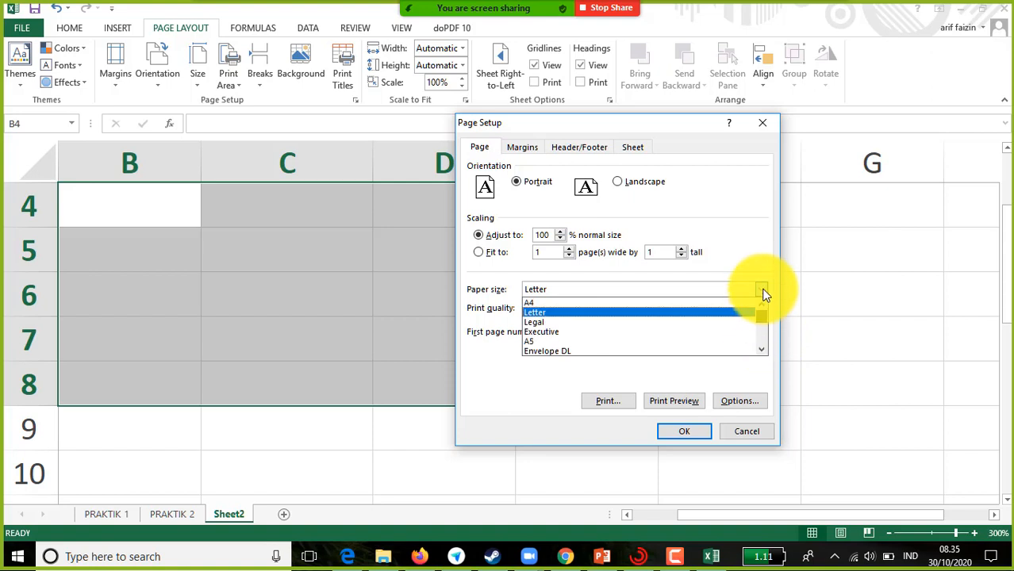
Look through the doPDF 10 printer properties for its predefined page sizes and version information, then cancel.
{"action": "left_click", "coordinate": [754, 401]}
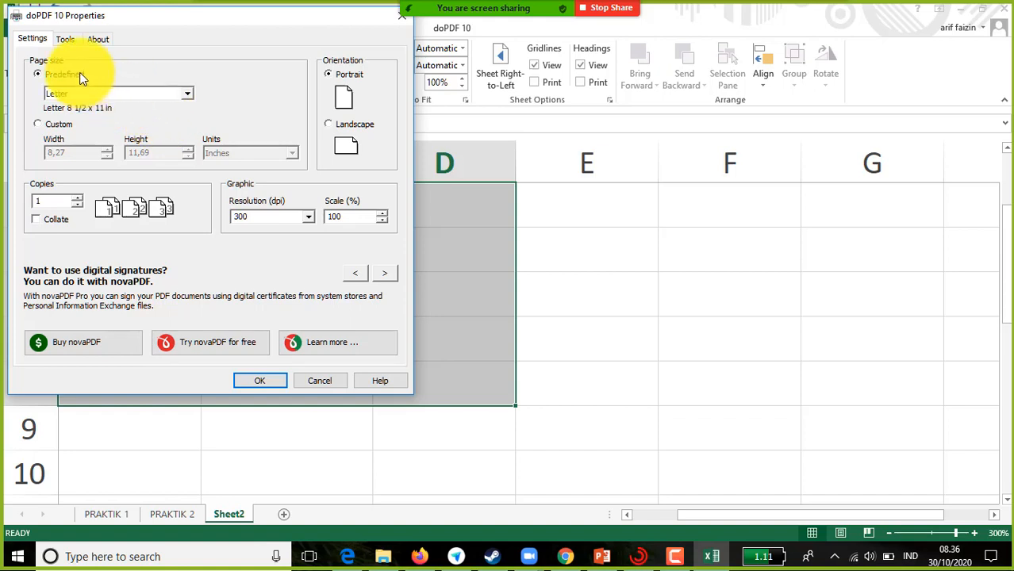
{"action": "left_click", "coordinate": [189, 96]}
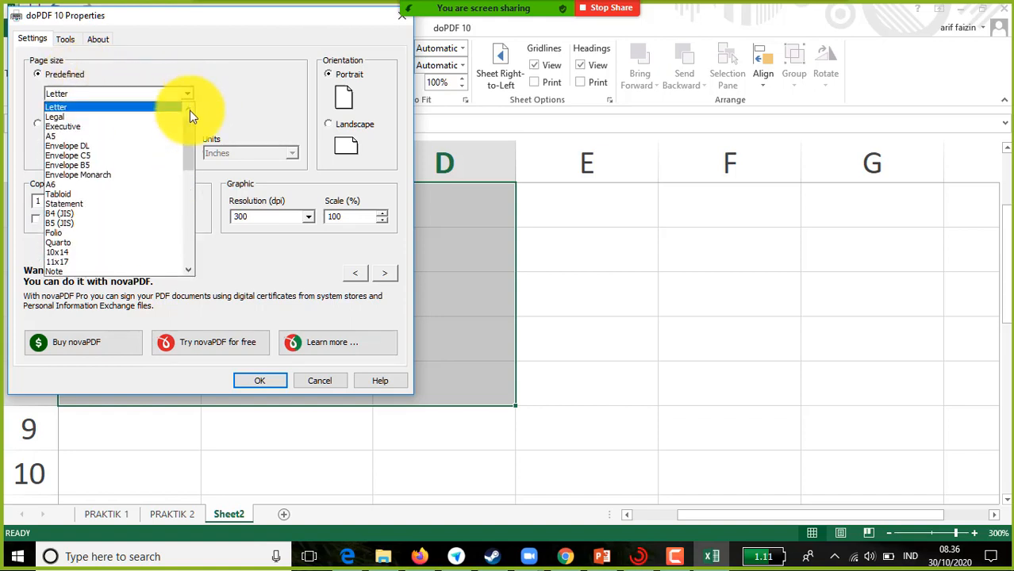
{"action": "mouse_move", "coordinate": [191, 124]}
{"action": "left_mouse_down"}
{"action": "mouse_move", "coordinate": [190, 270]}
{"action": "mouse_move", "coordinate": [194, 119]}
{"action": "left_mouse_up"}
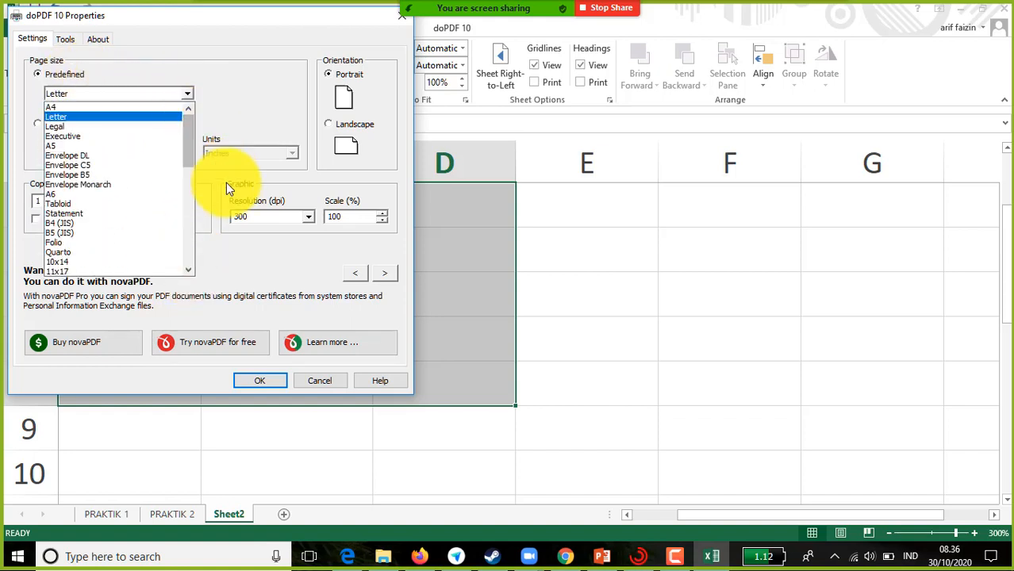
{"action": "left_click", "coordinate": [74, 43]}
{"action": "left_click", "coordinate": [94, 40]}
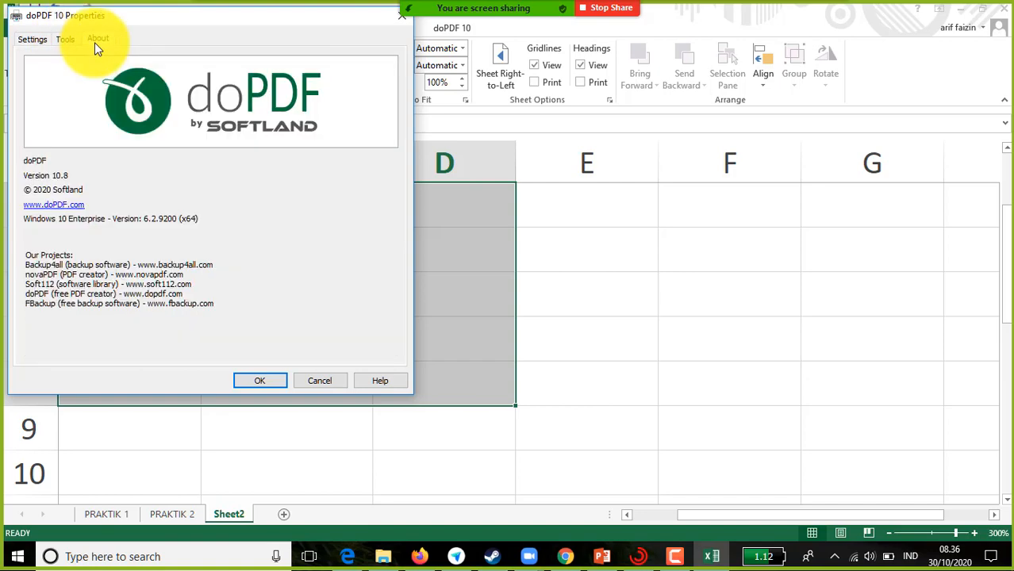
{"action": "left_click", "coordinate": [343, 382]}
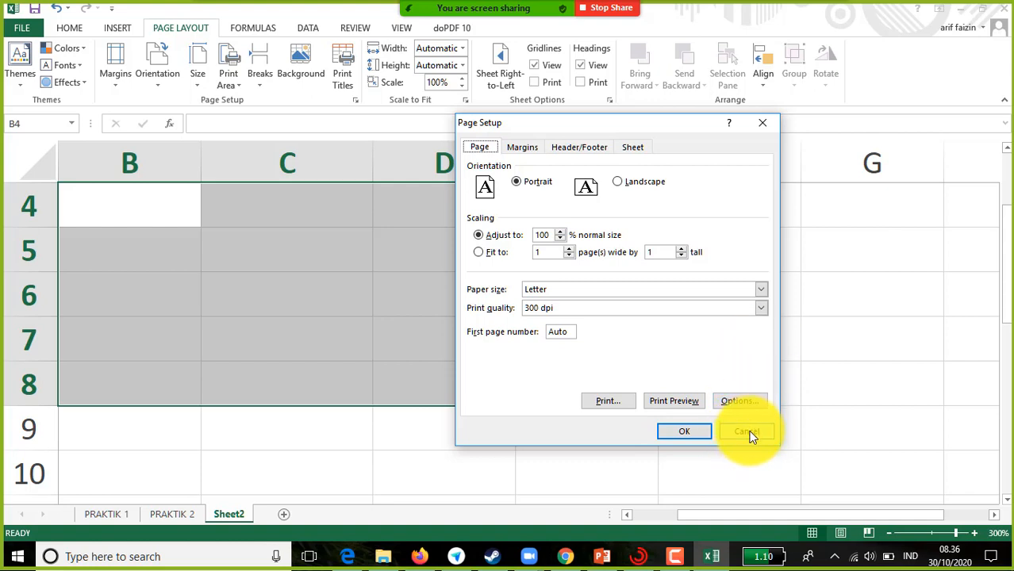
Dismiss the meeting time notice and review the page setup's paper size list again.
{"action": "left_click_drag", "start_coordinate": [758, 435], "coordinate": [766, 407]}
{"action": "left_click", "coordinate": [759, 290]}
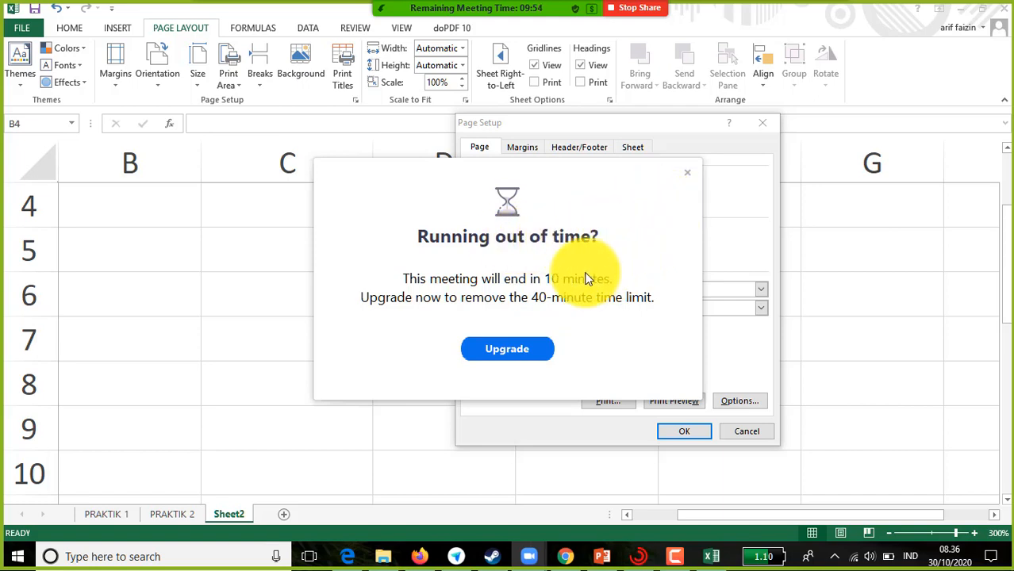
{"action": "left_click", "coordinate": [686, 174]}
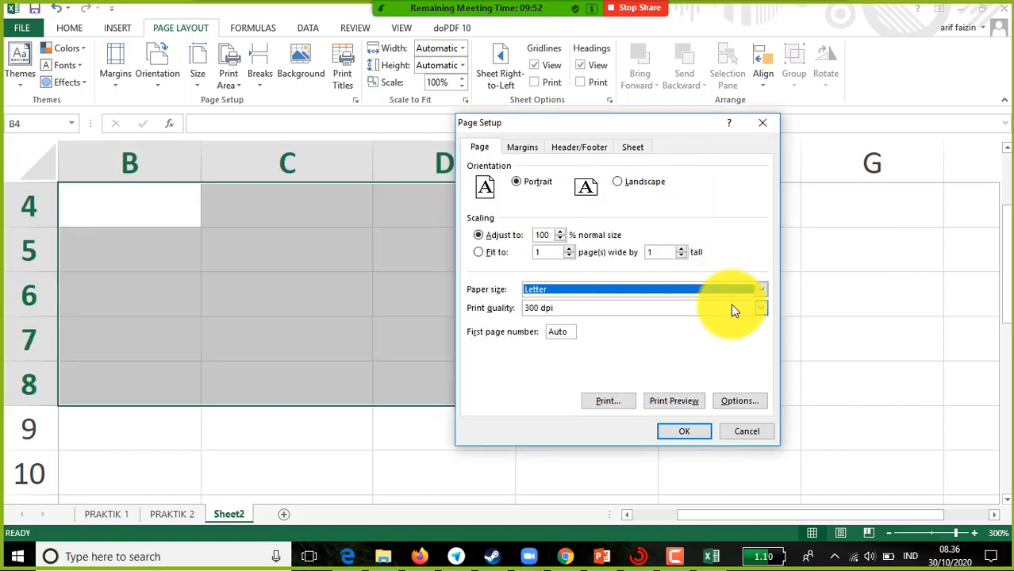
{"action": "left_click", "coordinate": [759, 293]}
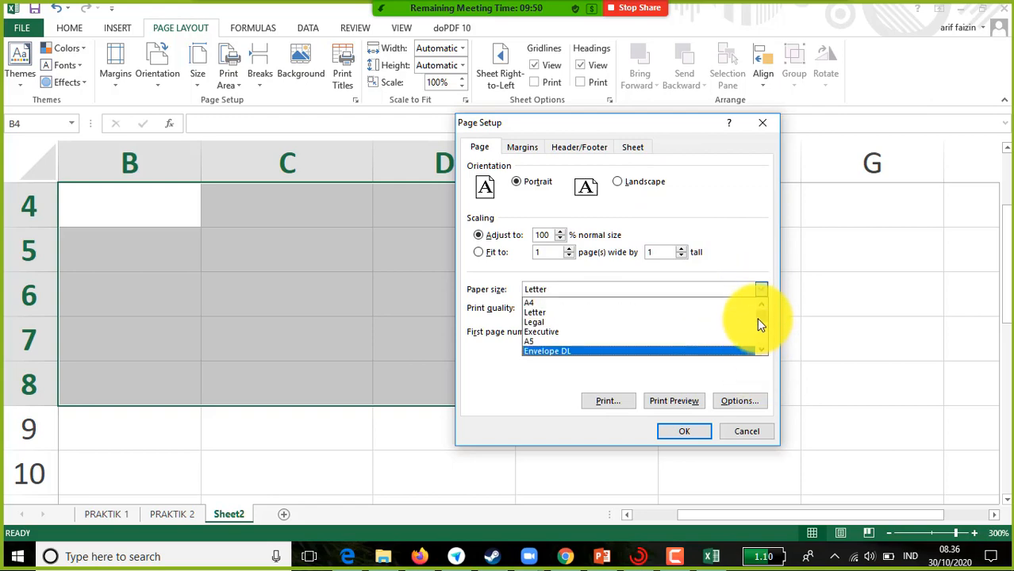
{"action": "left_click_drag", "start_coordinate": [758, 318], "coordinate": [762, 359]}
{"action": "left_click", "coordinate": [486, 407]}
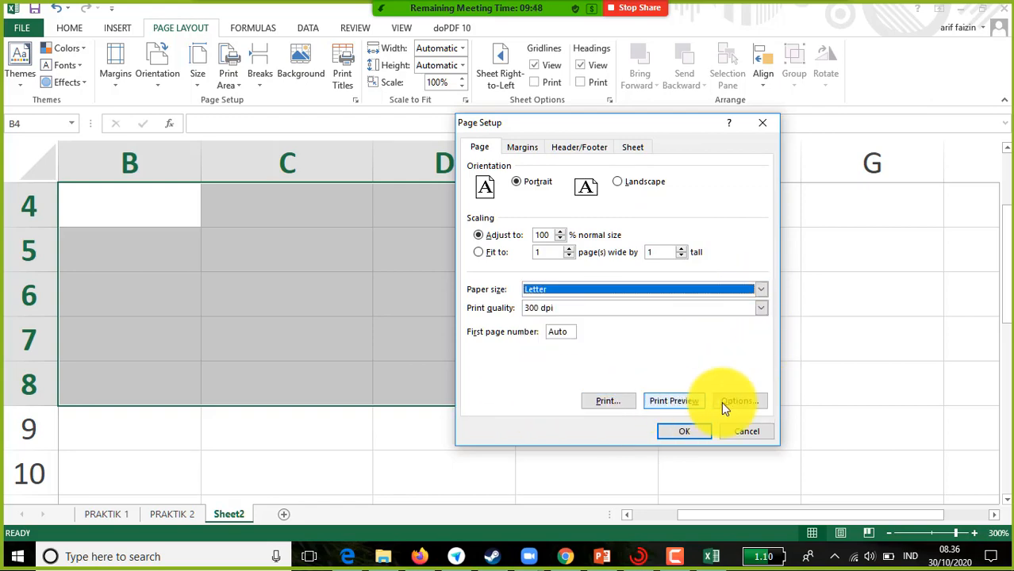
Recheck the predefined page sizes in the doPDF 10 properties, then cancel both the properties and the page setup.
{"action": "left_click", "coordinate": [745, 402]}
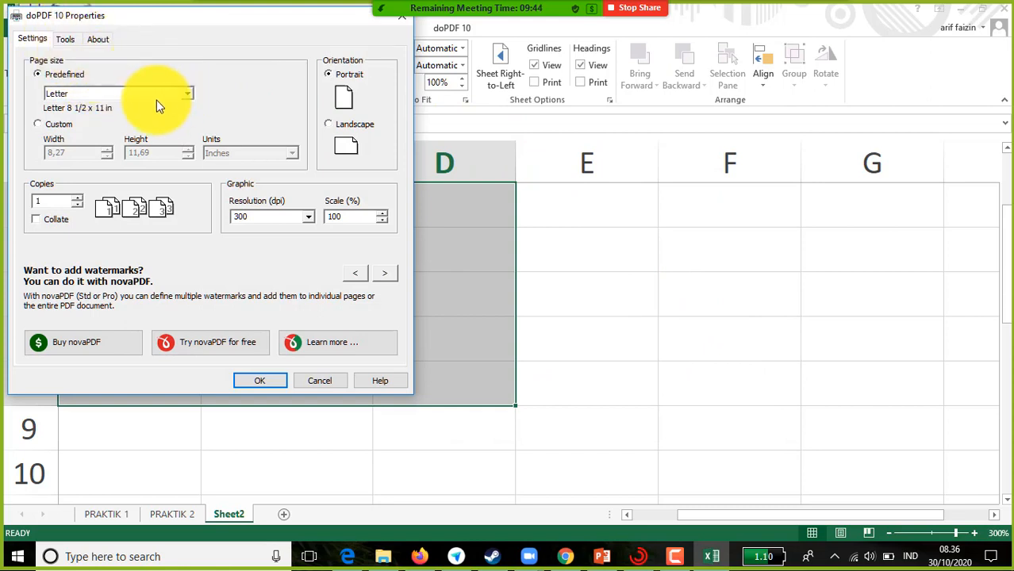
{"action": "left_click", "coordinate": [181, 97]}
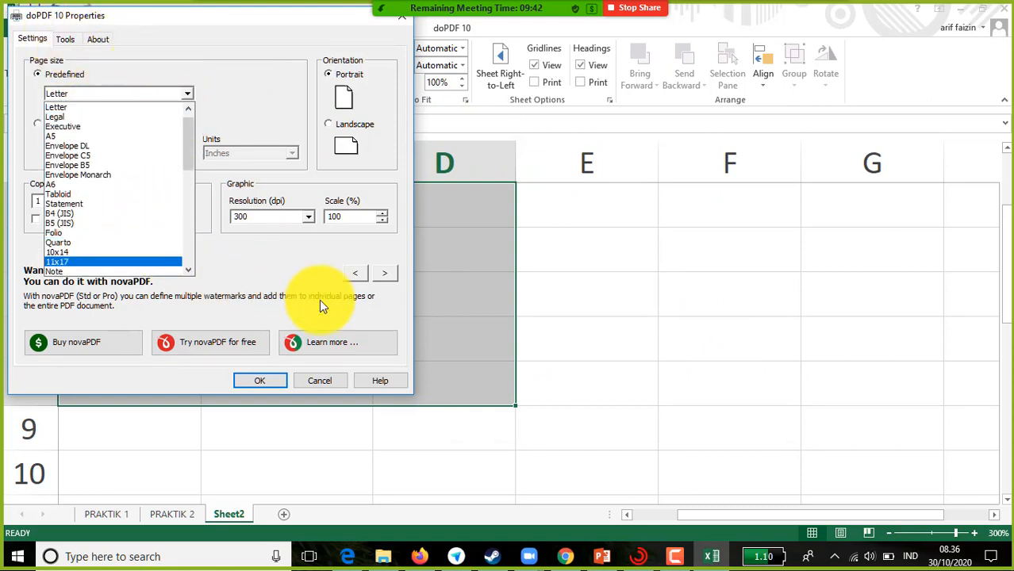
{"action": "left_click", "coordinate": [322, 379]}
{"action": "left_click", "coordinate": [322, 380]}
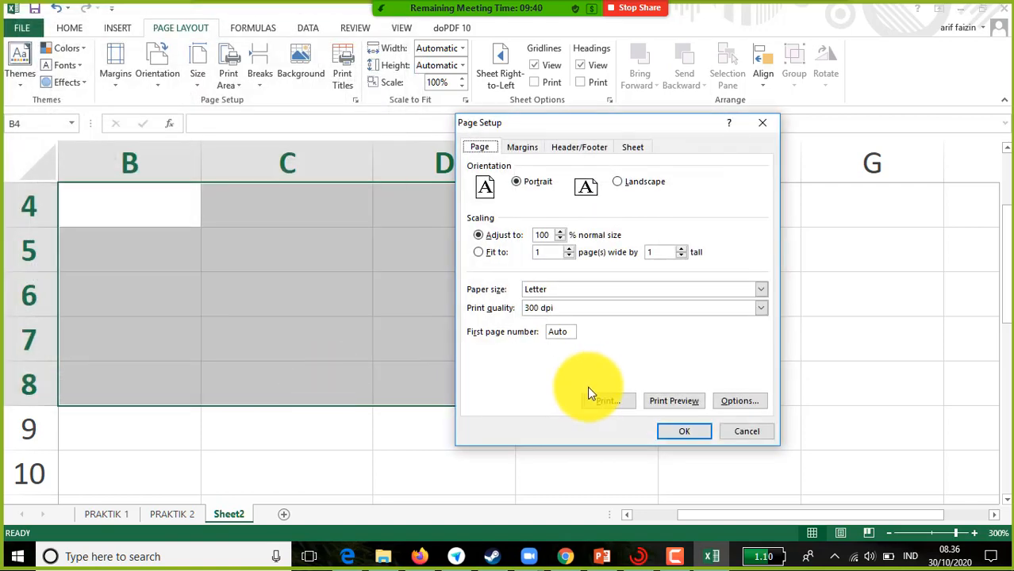
{"action": "left_click", "coordinate": [746, 431]}
{"action": "left_click", "coordinate": [300, 378]}
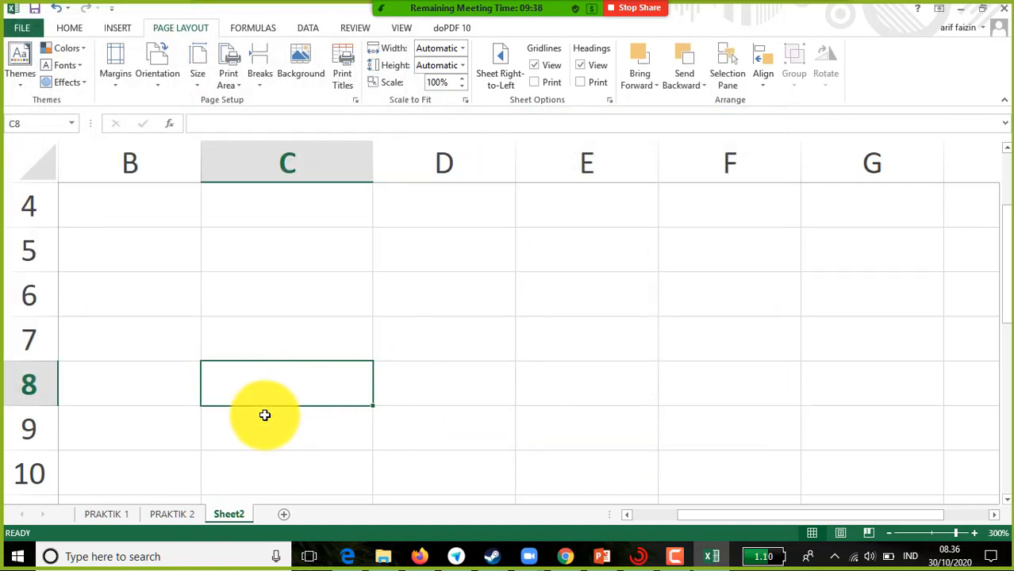
Set the workbook's printer to Canon G1000 series and return to the sheet.
{"action": "key", "text": "ctrl+p"}
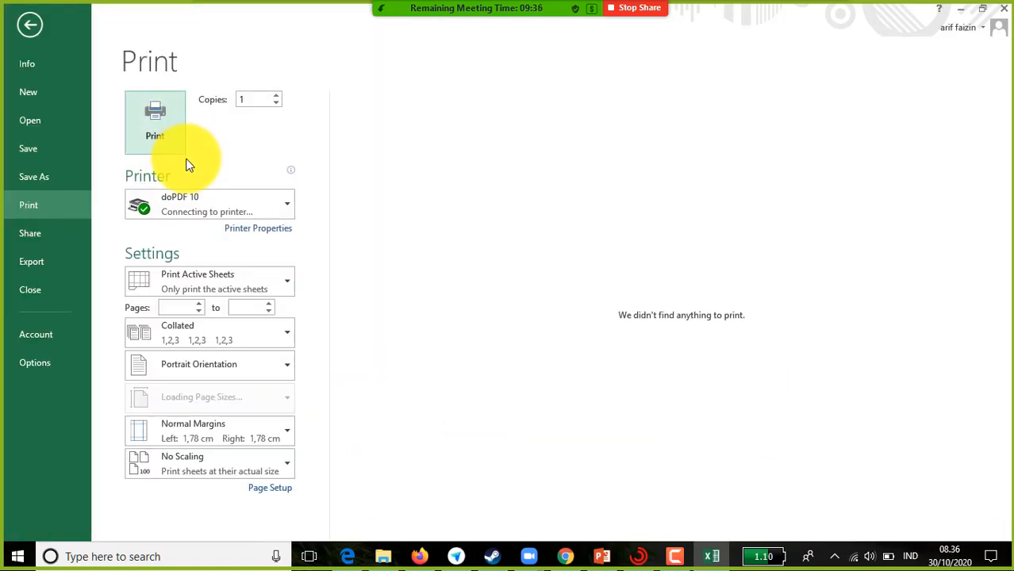
{"action": "left_click", "coordinate": [264, 216]}
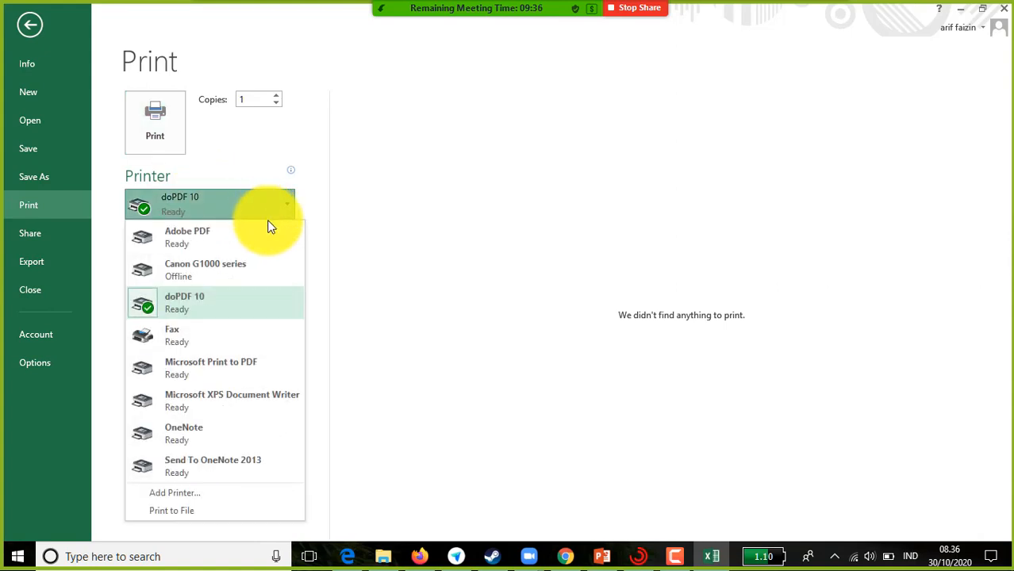
{"action": "left_click", "coordinate": [245, 281]}
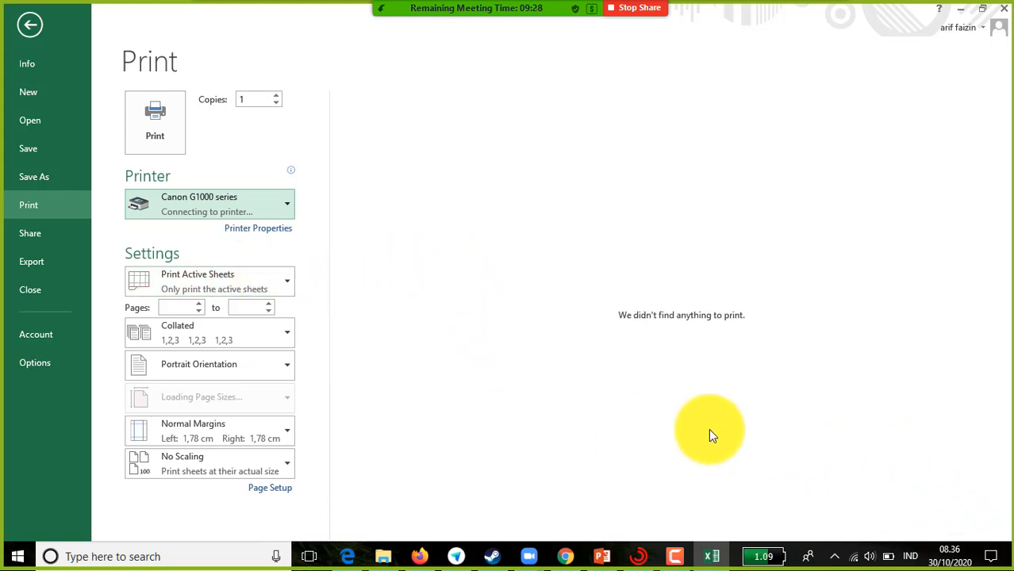
{"action": "key", "text": "Escape"}
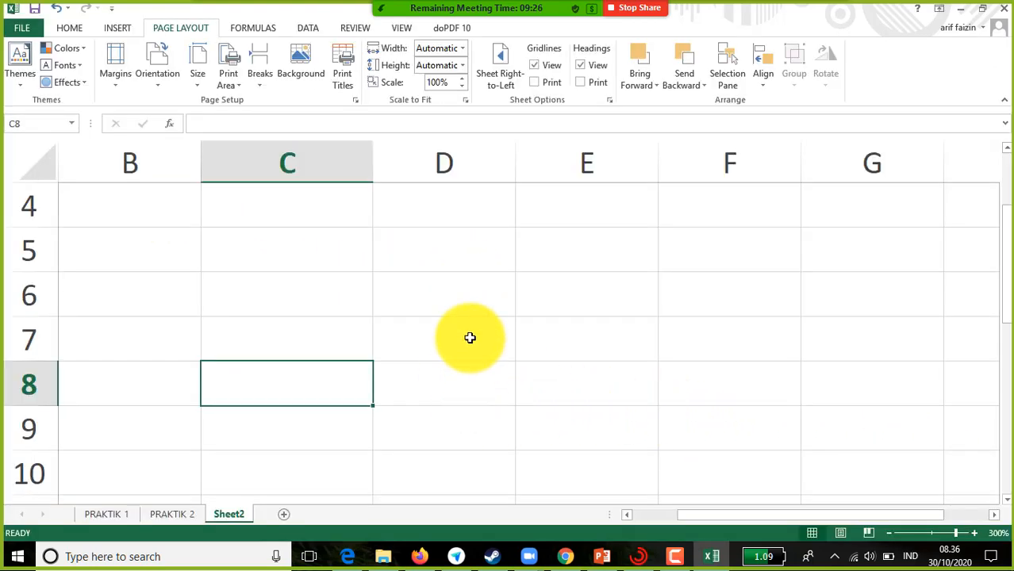
Set the Canon G1000 series page size to custom with a 330 mm height, confirming the printer properties and page setup.
{"action": "left_click", "coordinate": [115, 94]}
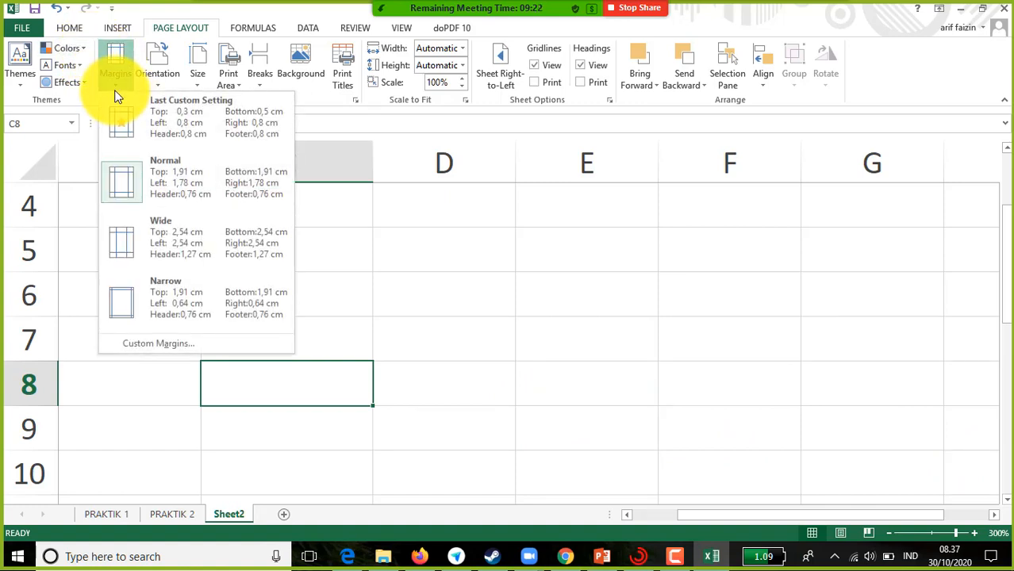
{"action": "left_click", "coordinate": [175, 346]}
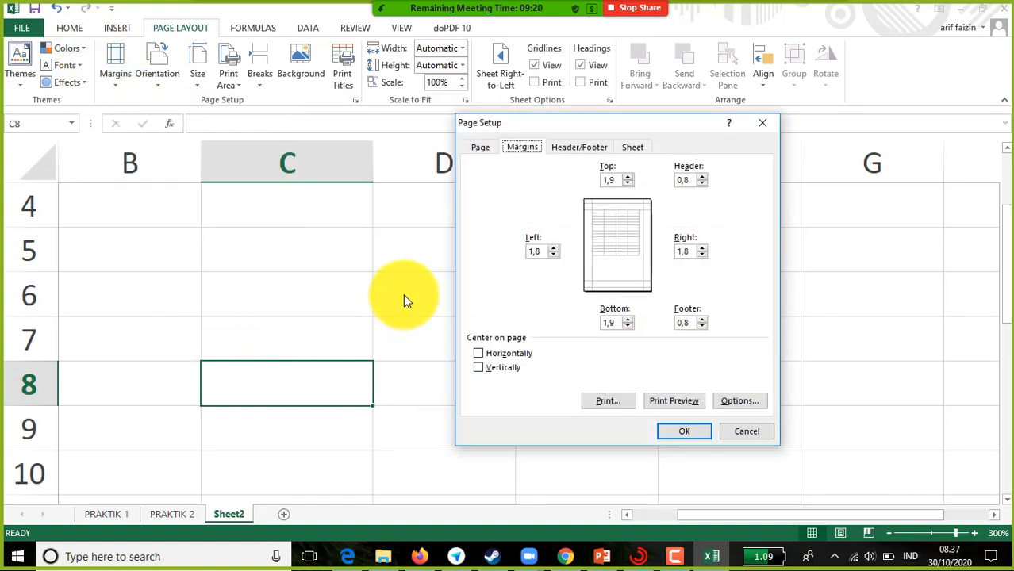
{"action": "left_click", "coordinate": [740, 400]}
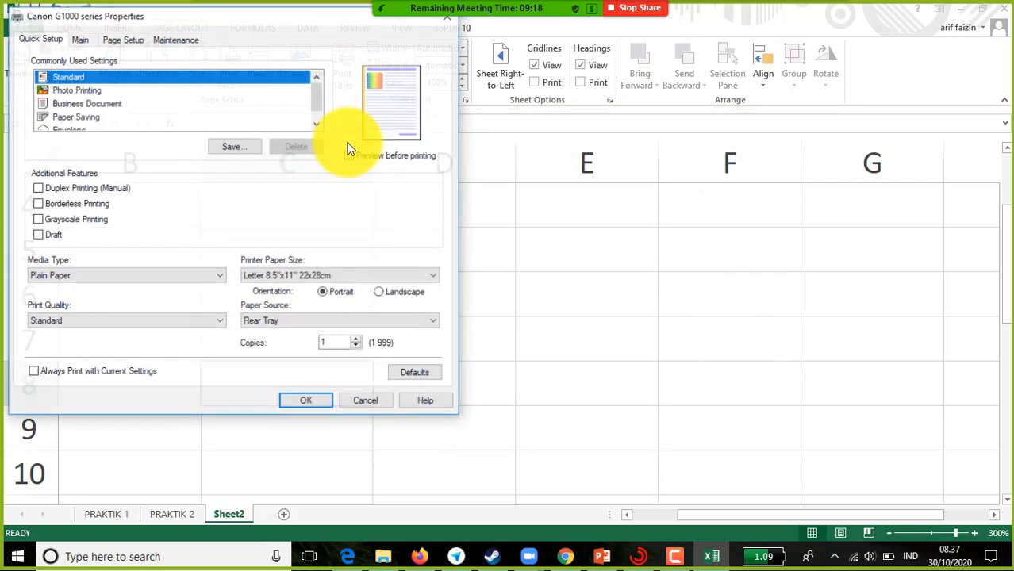
{"action": "left_click", "coordinate": [115, 40]}
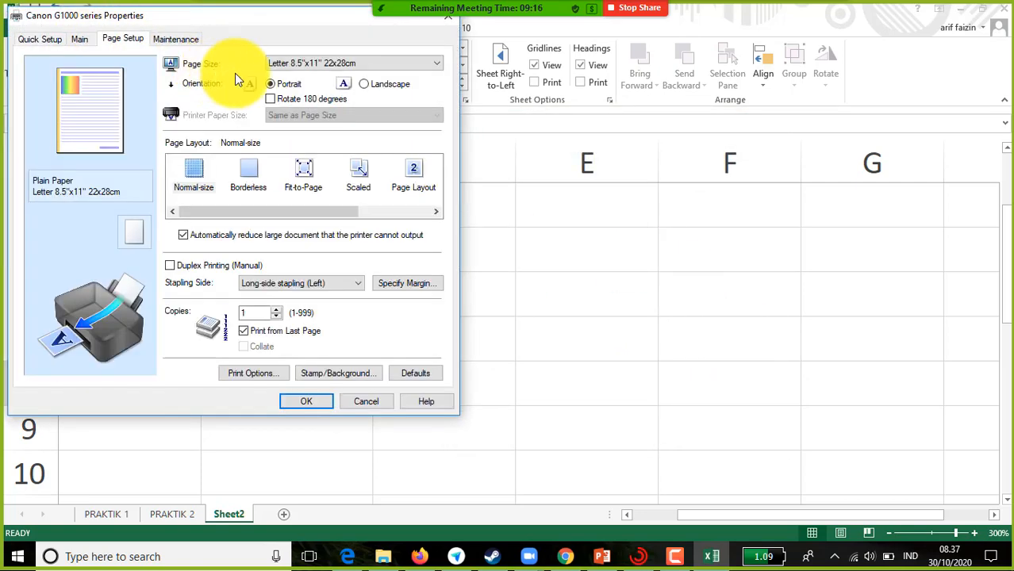
{"action": "left_click", "coordinate": [406, 67]}
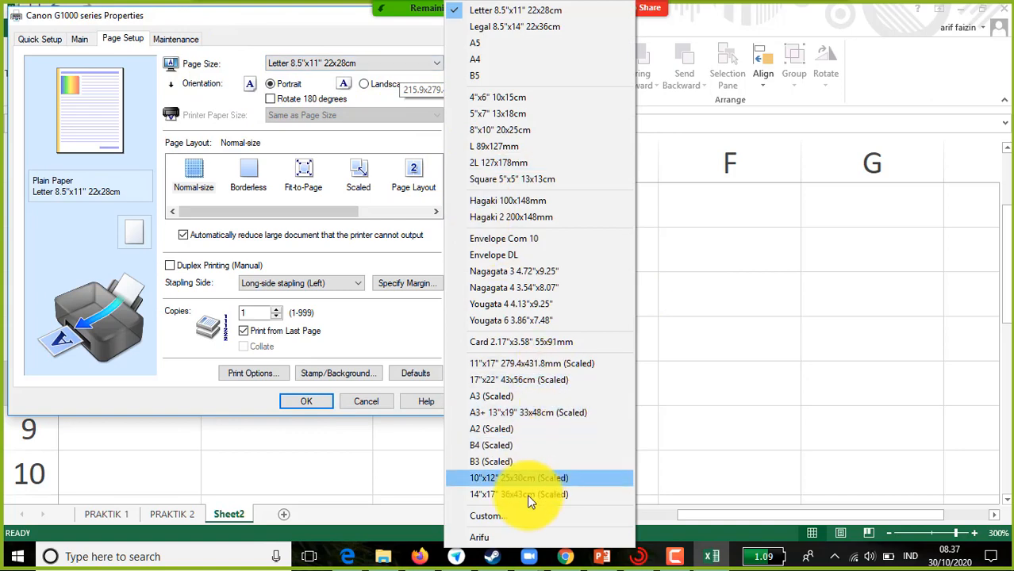
{"action": "left_click", "coordinate": [500, 516]}
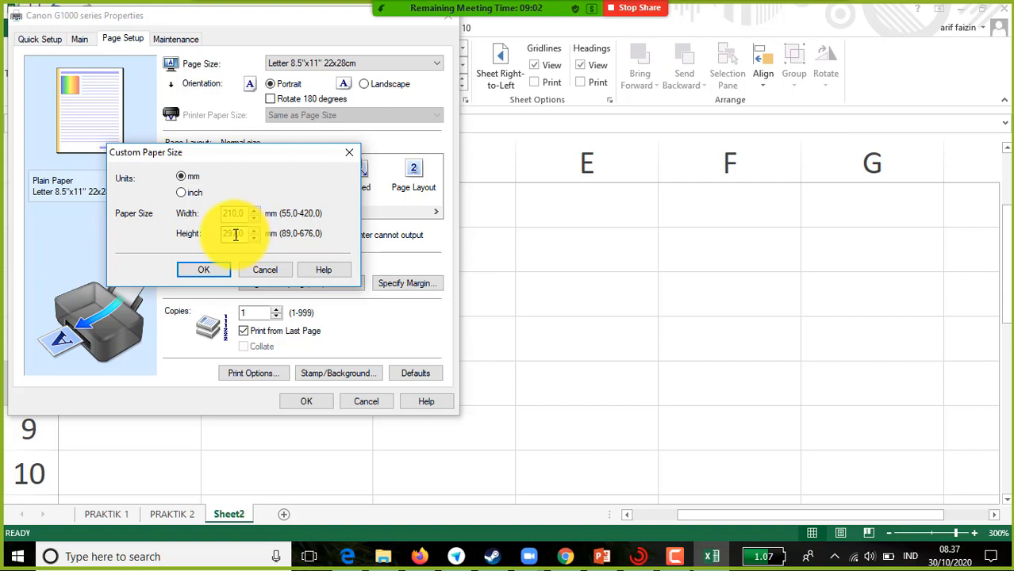
{"action": "left_click_drag", "start_coordinate": [236, 235], "coordinate": [219, 235]}
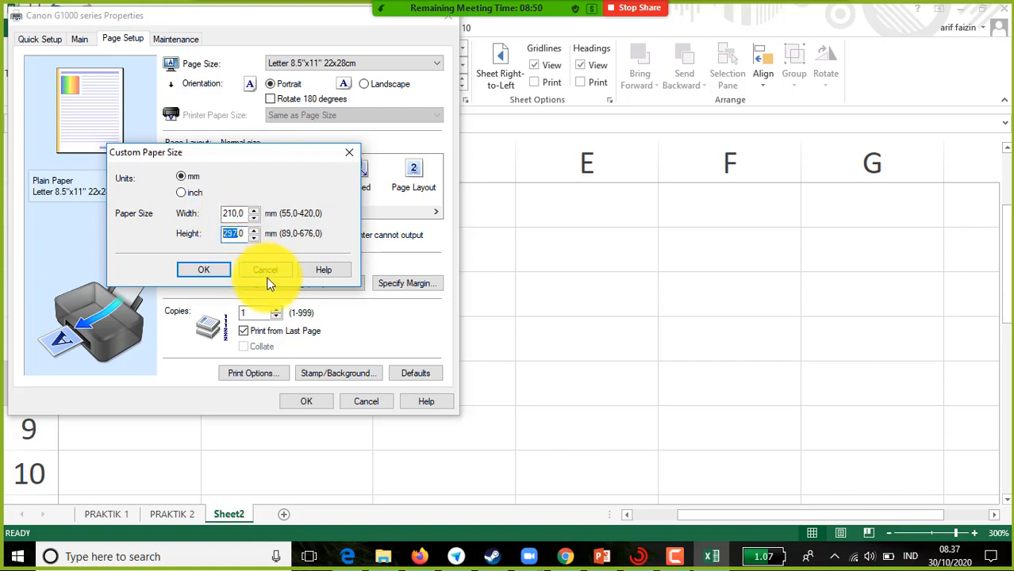
{"action": "type", "text": "330"}
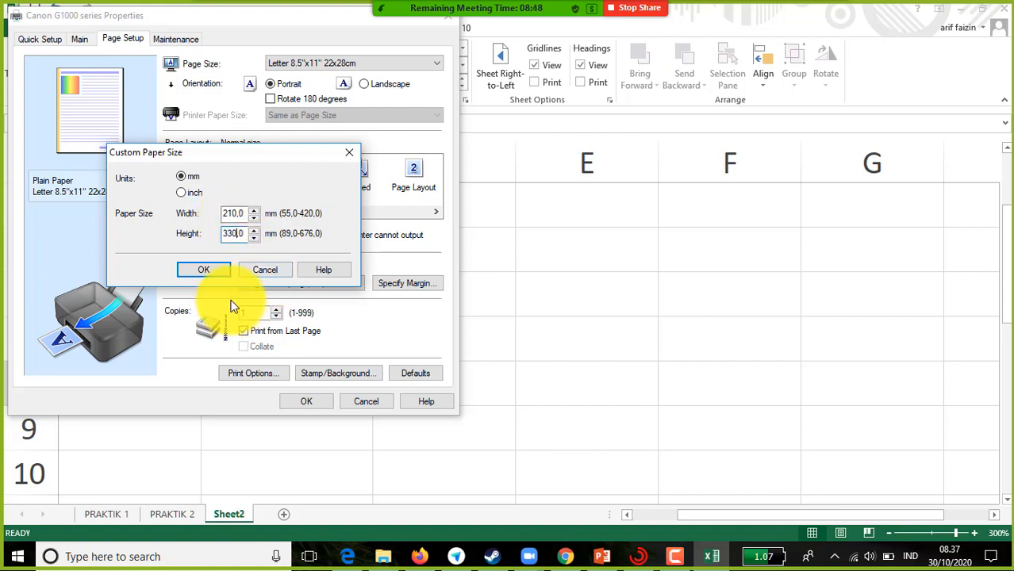
{"action": "left_click", "coordinate": [224, 268]}
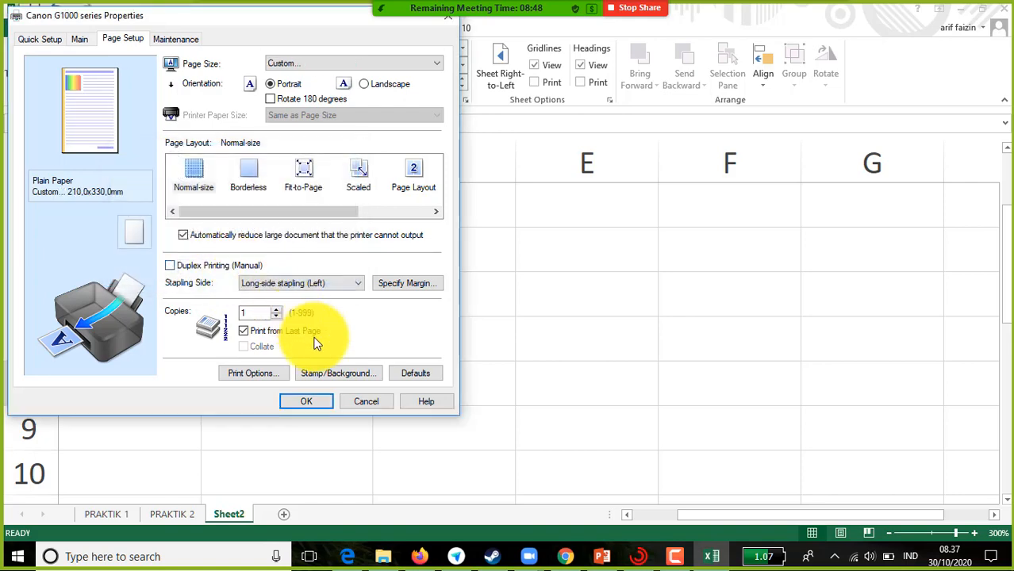
{"action": "left_click", "coordinate": [311, 408]}
{"action": "left_click", "coordinate": [698, 437]}
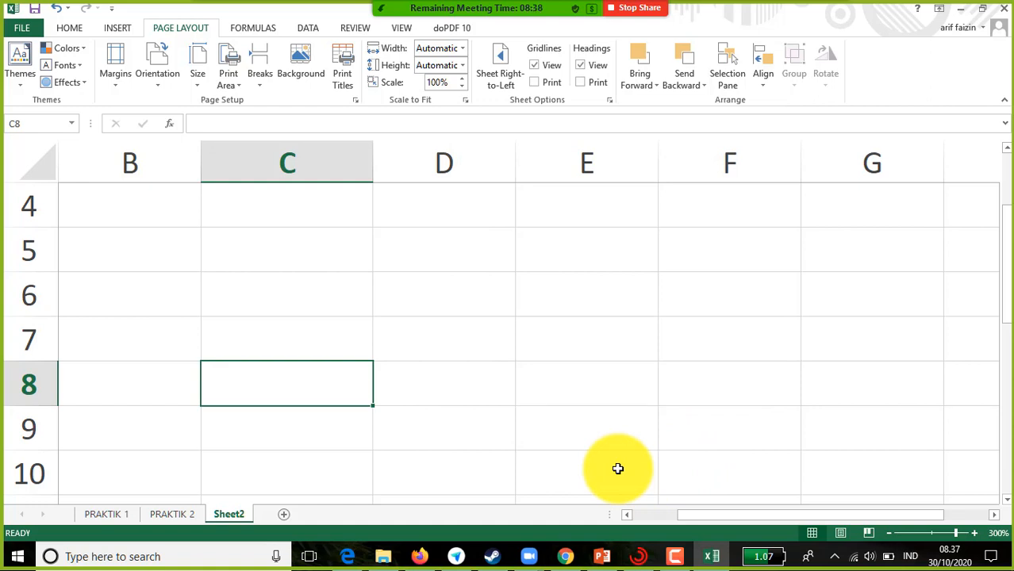
Admit the waiting participant to the meeting and enter the formula =5+7 in cell D6.
{"action": "left_click", "coordinate": [509, 297]}
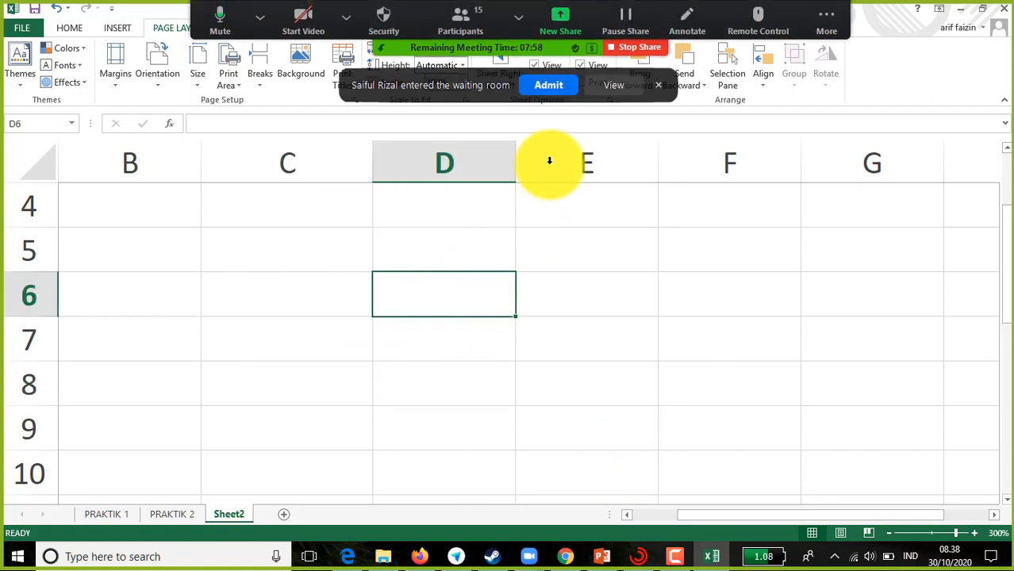
{"action": "left_click", "coordinate": [547, 85]}
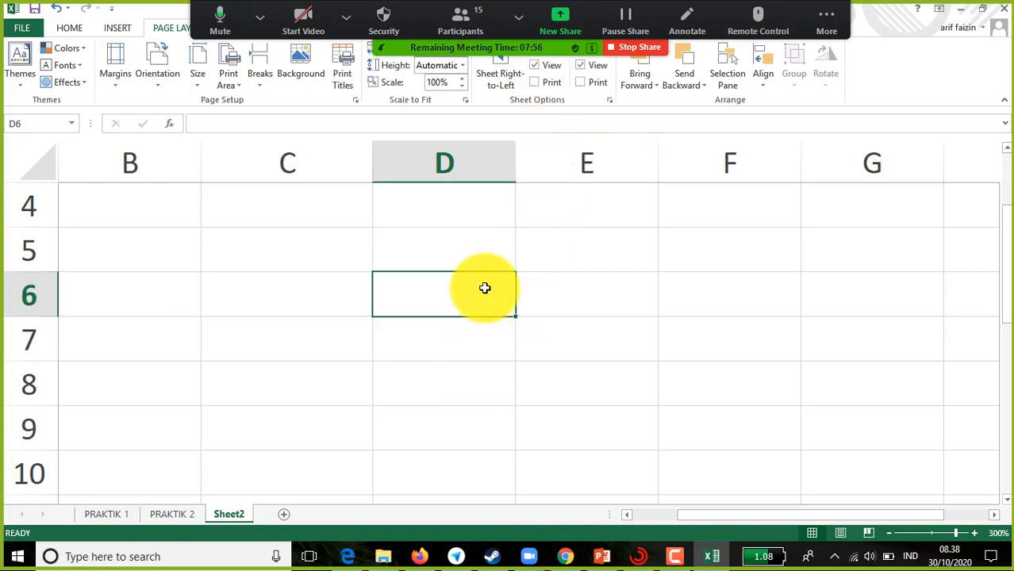
{"action": "type", "text": "="}
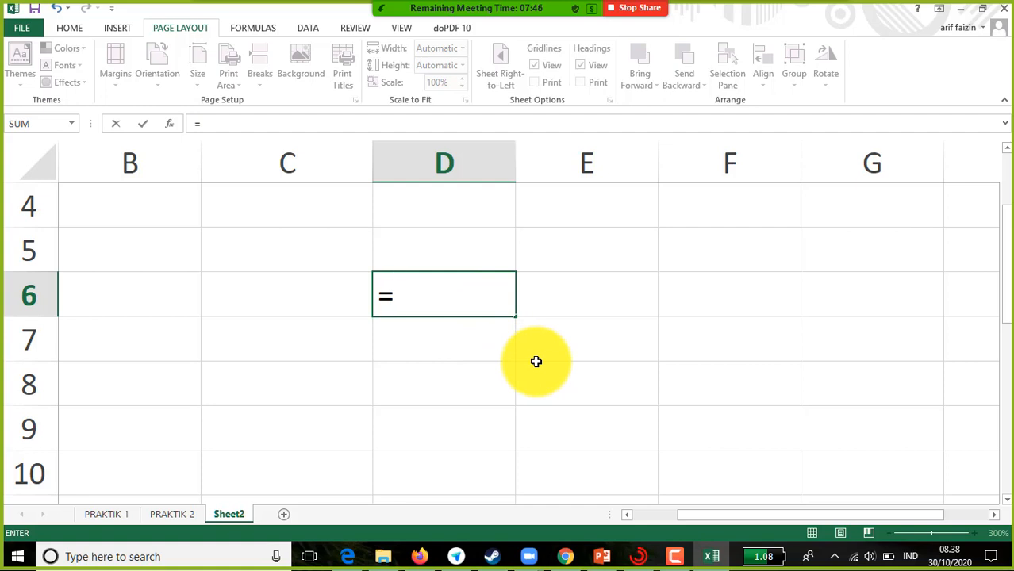
{"action": "type", "text": "5+"}
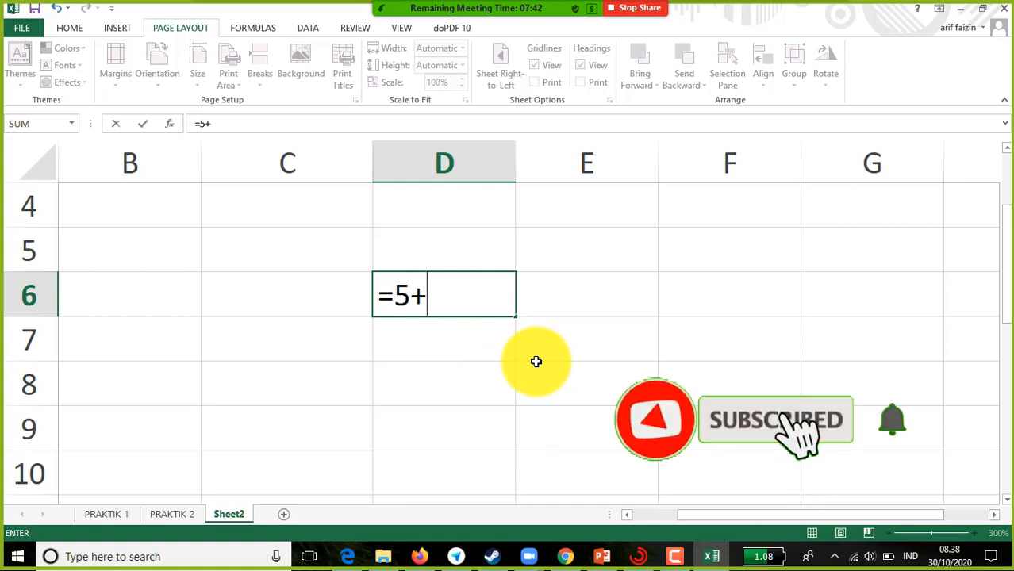
{"action": "type", "text": "7"}
{"action": "key", "text": "Return"}
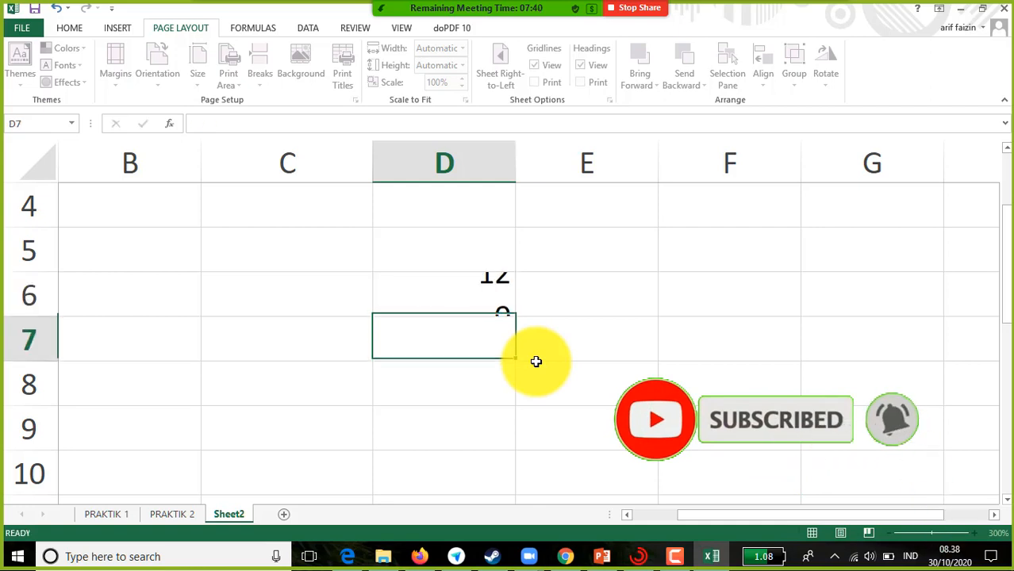
{"action": "key", "text": "Up"}
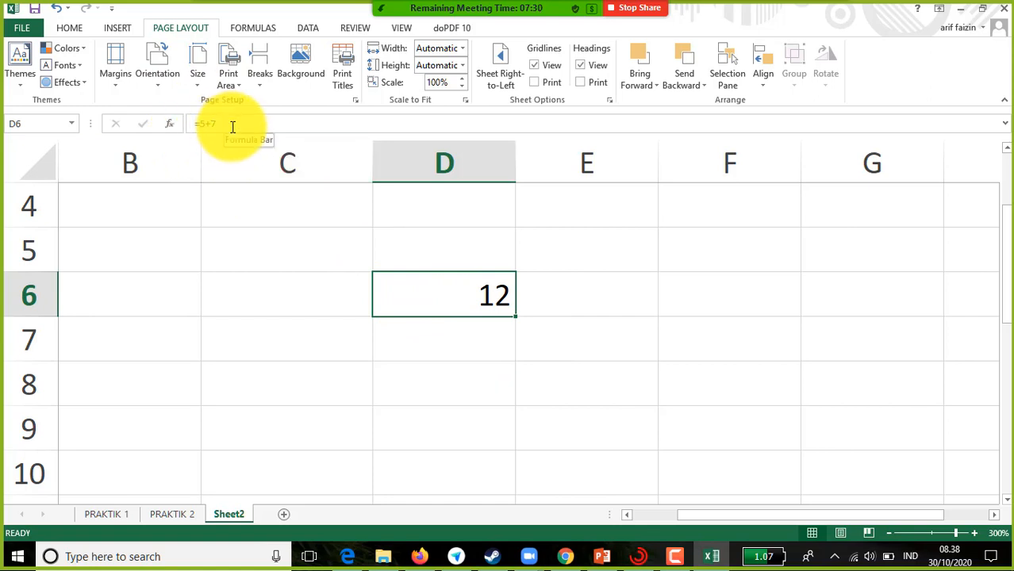
Enter the plain value 12 in cell E6 and compare its content with the formula in D6.
{"action": "left_click", "coordinate": [573, 302]}
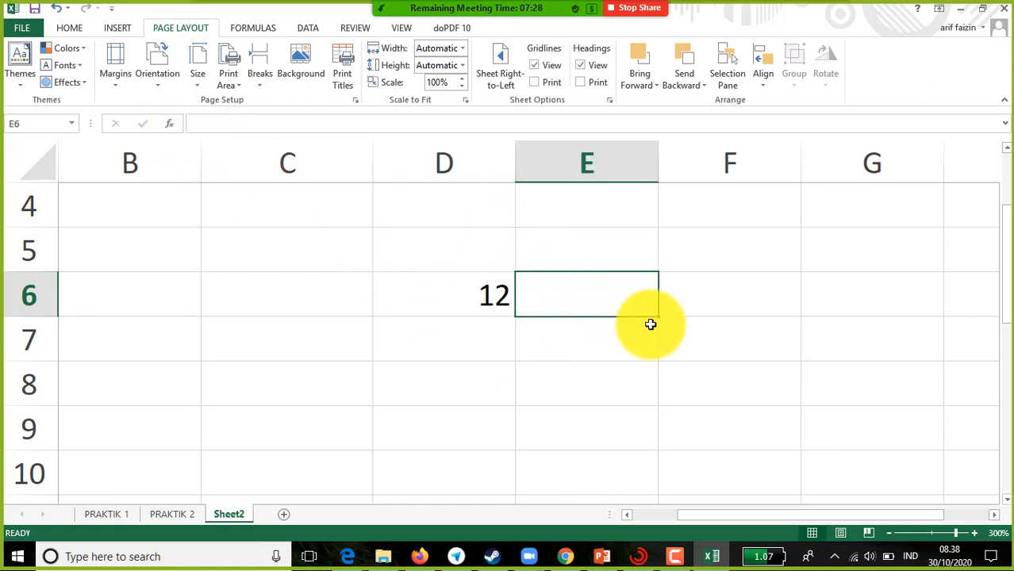
{"action": "type", "text": "12"}
{"action": "key", "text": "Return"}
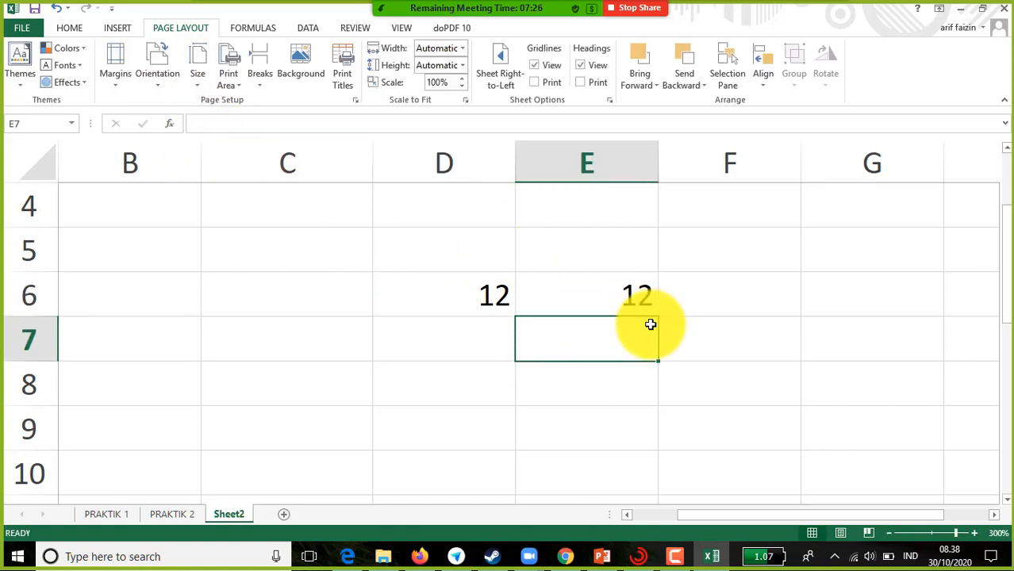
{"action": "left_click", "coordinate": [632, 296]}
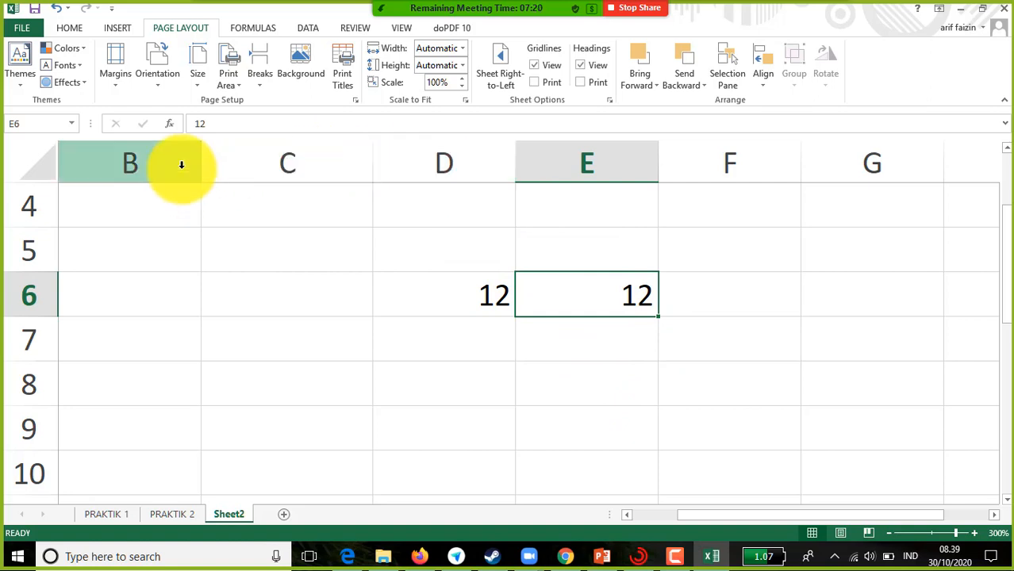
{"action": "left_click", "coordinate": [640, 342]}
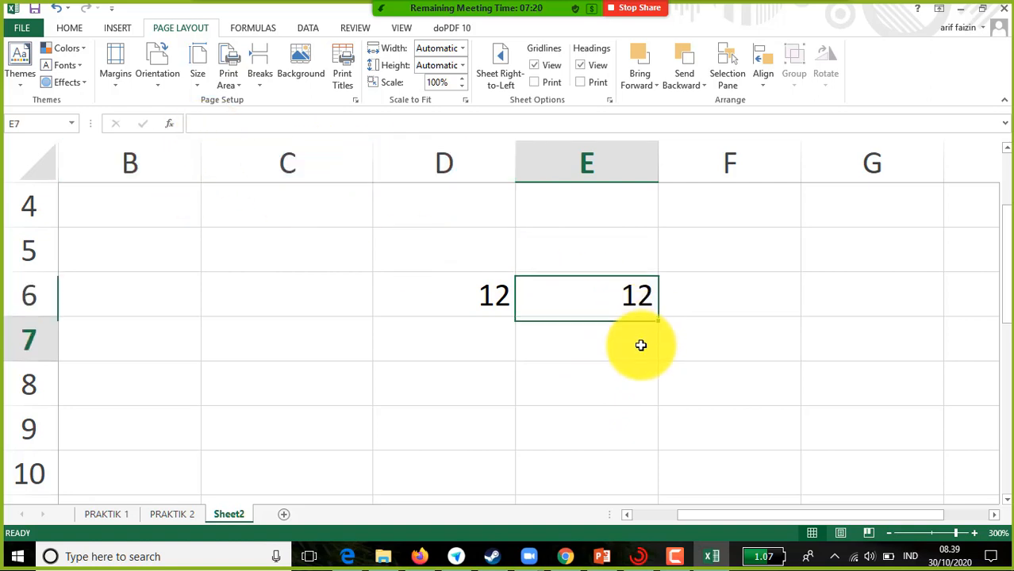
{"action": "left_click", "coordinate": [634, 292]}
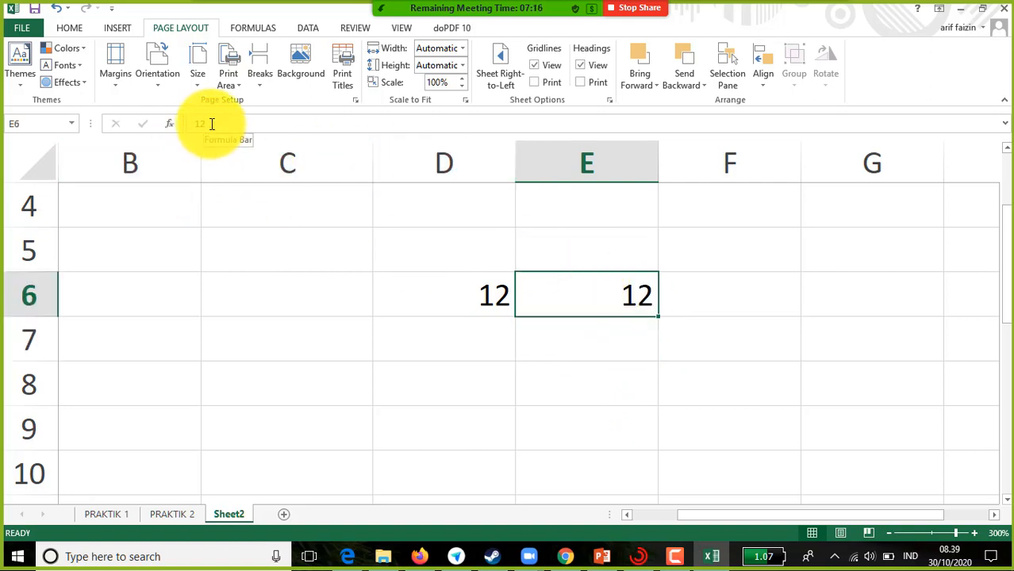
{"action": "left_click", "coordinate": [439, 295]}
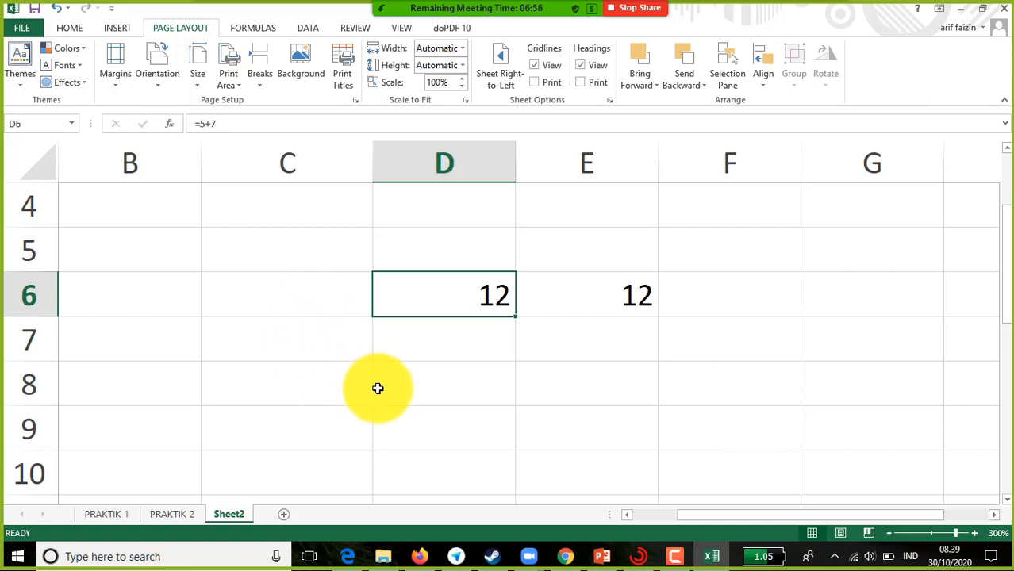
Enter the sample error text ###### in cell D8 and start writing #div/ in D9.
{"action": "left_click", "coordinate": [428, 390]}
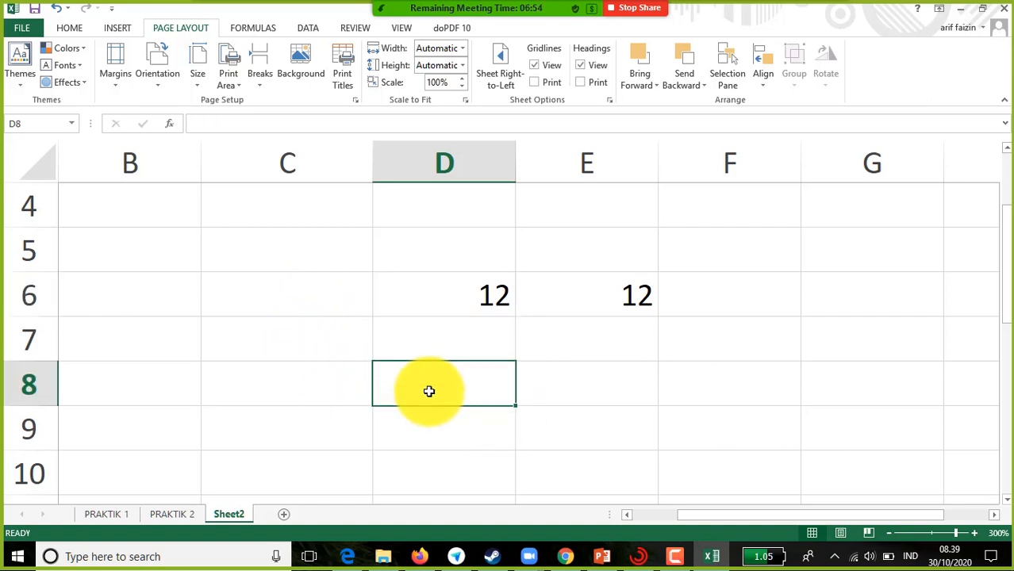
{"action": "type", "text": "######"}
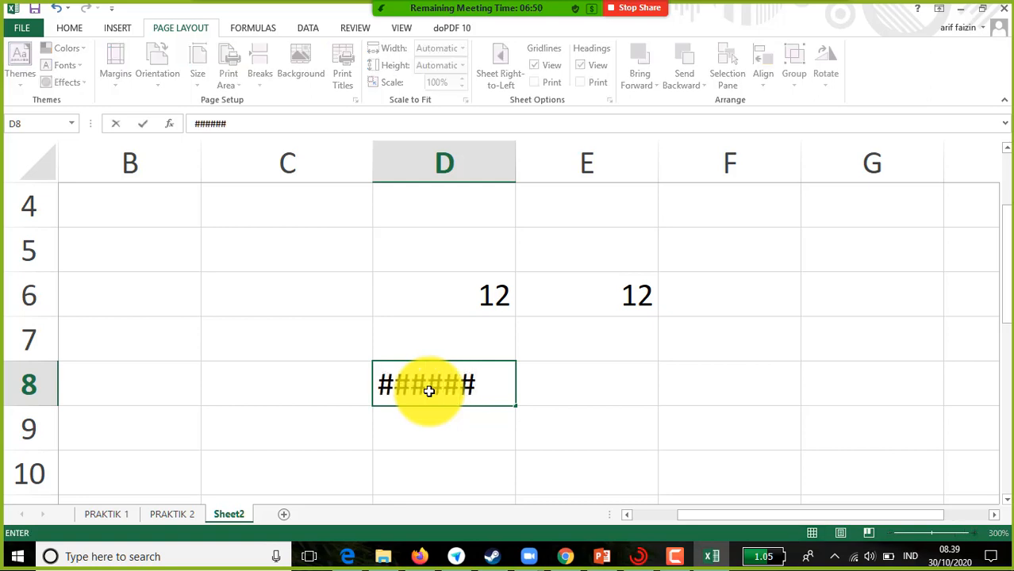
{"action": "key", "text": "Return"}
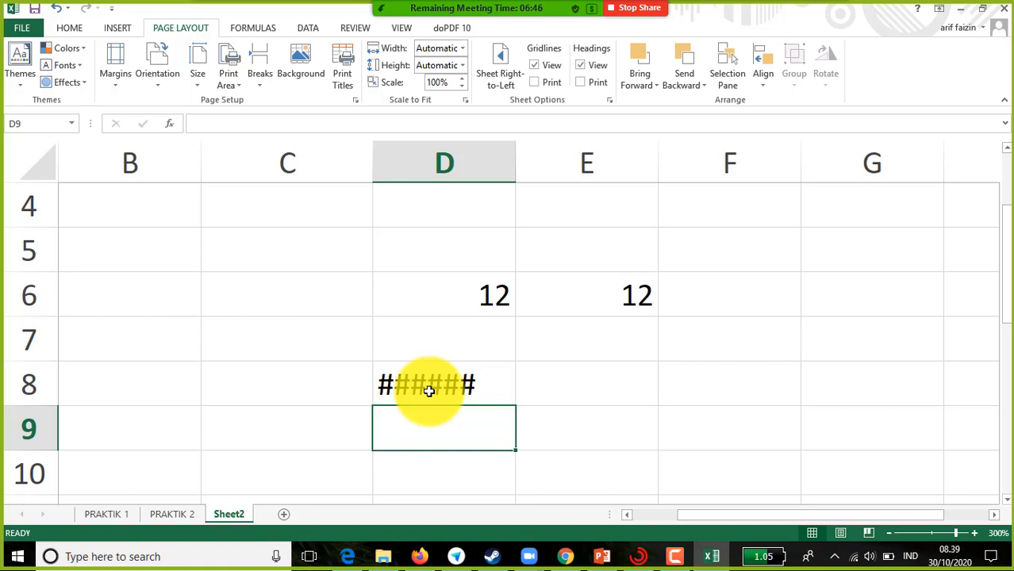
{"action": "type", "text": "#"}
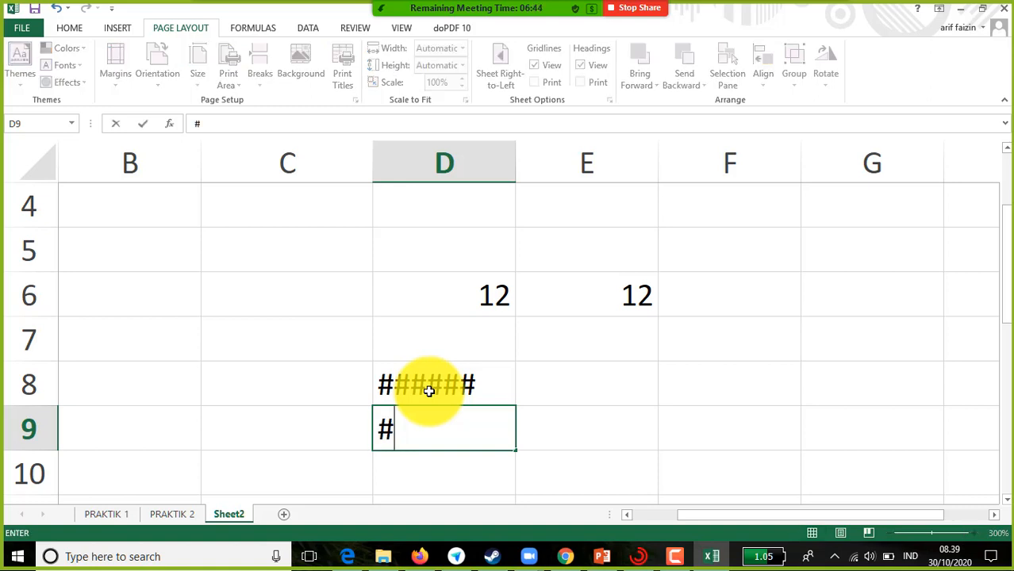
{"action": "type", "text": "div"}
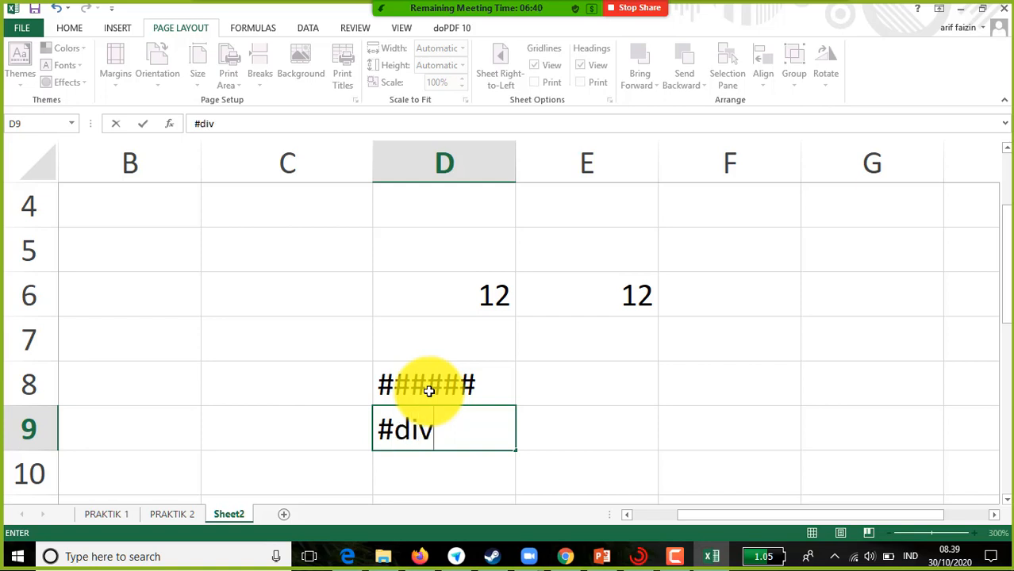
{"action": "type", "text": "/"}
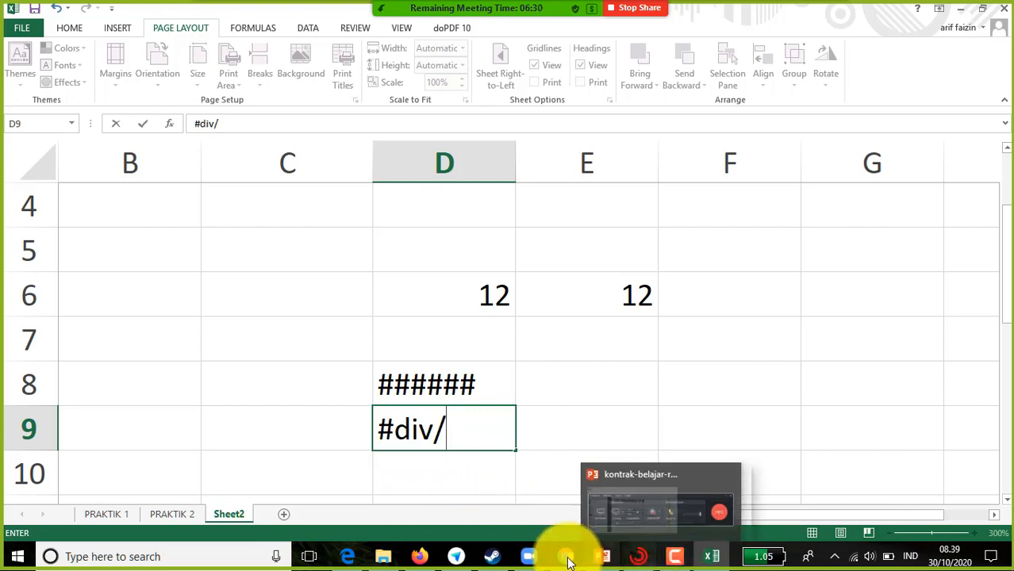
Switch to the Excel practicum PDF in Edge and examine the formula error message table, highlighting the ####### explanation.
{"action": "left_click", "coordinate": [351, 559]}
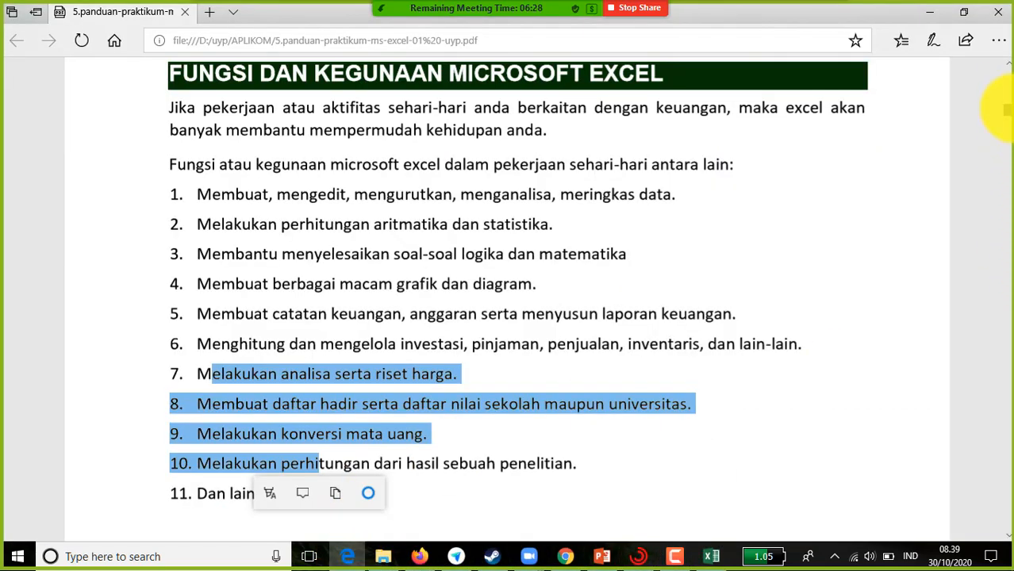
{"action": "scroll", "coordinate": [1008, 125], "scroll_direction": "down", "scroll_amount": 2}
{"action": "left_click_drag", "start_coordinate": [1007, 125], "coordinate": [1005, 442]}
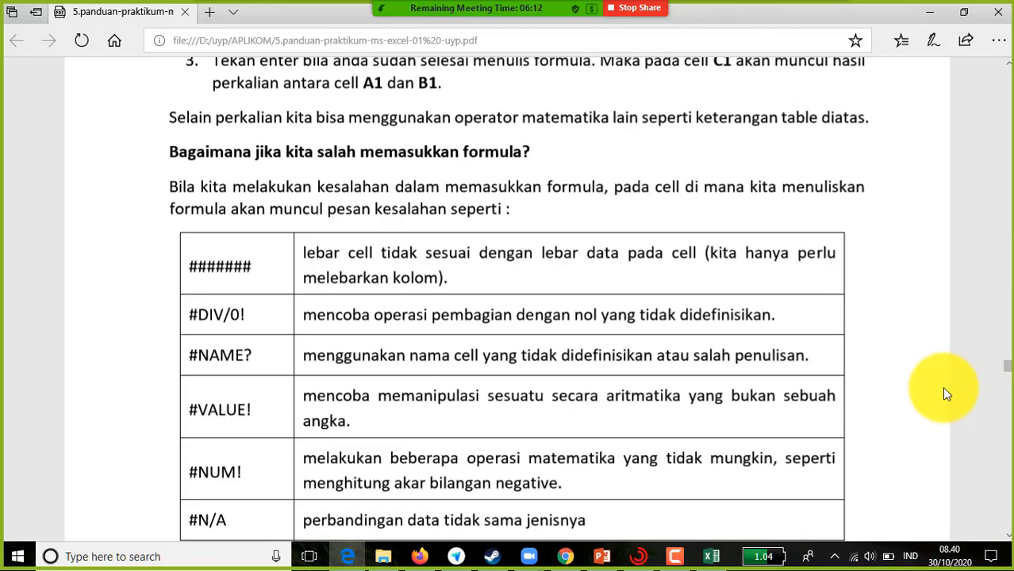
{"action": "left_click", "coordinate": [1008, 536]}
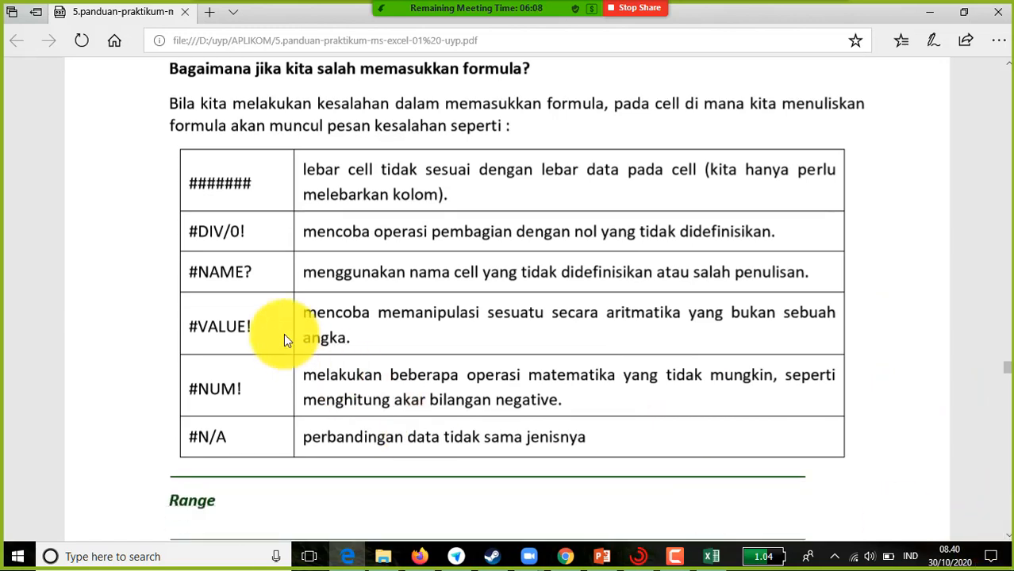
{"action": "double_click", "coordinate": [213, 185]}
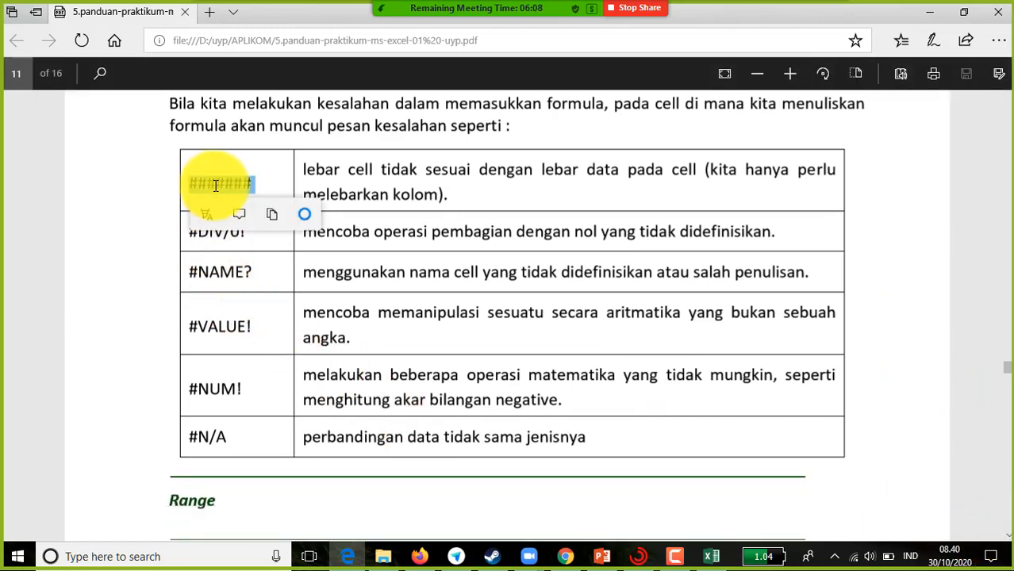
{"action": "left_click", "coordinate": [318, 169]}
{"action": "left_click_drag", "start_coordinate": [305, 169], "coordinate": [697, 191]}
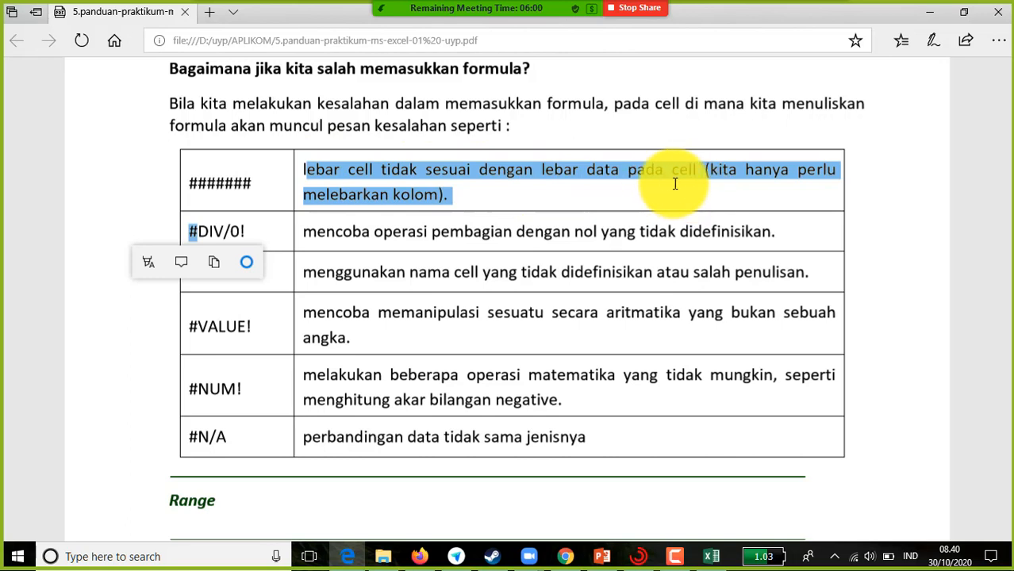
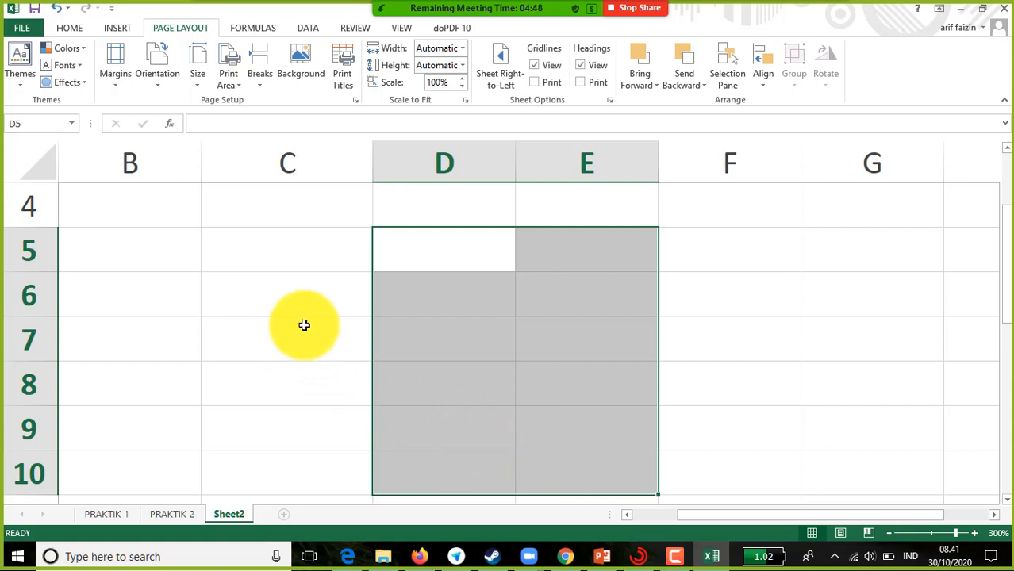
Highlight the empty range D5:D10 on Sheet2, and enter the value 1 in cell C4.
{"action": "left_click", "coordinate": [444, 254]}
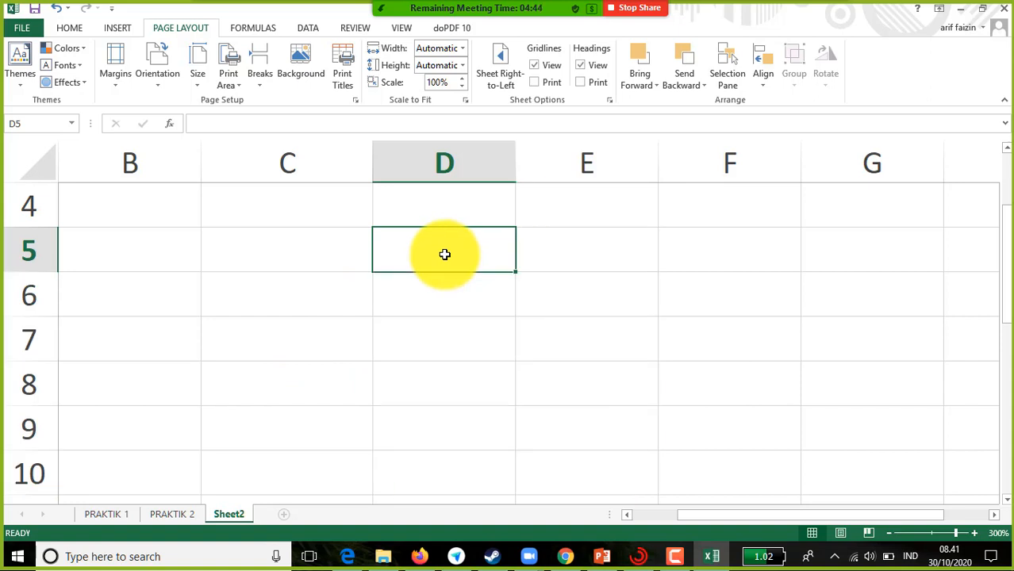
{"action": "left_click_drag", "start_coordinate": [446, 269], "coordinate": [448, 475]}
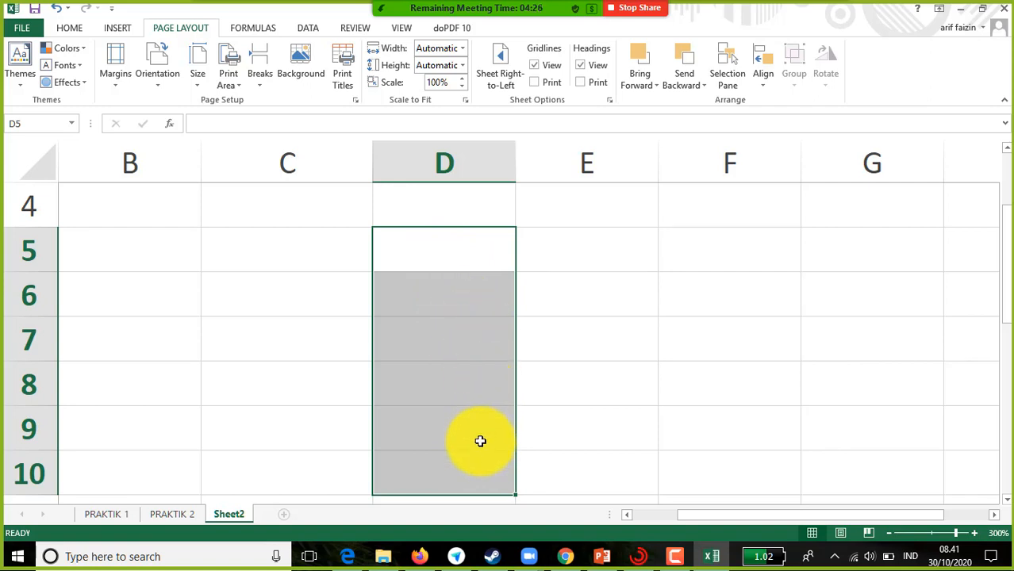
{"action": "left_click", "coordinate": [293, 208]}
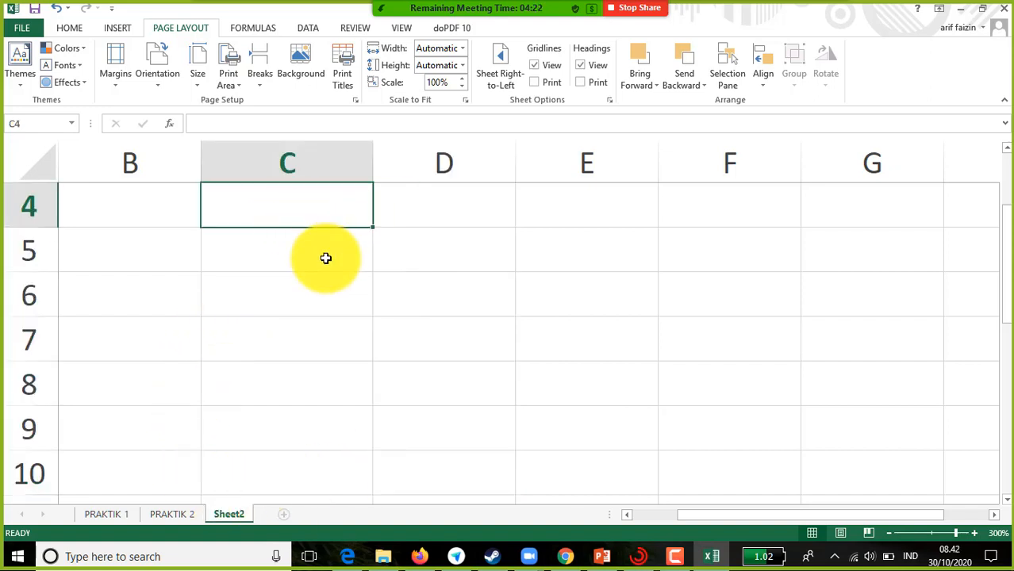
{"action": "type", "text": "1"}
{"action": "key", "text": "Return"}
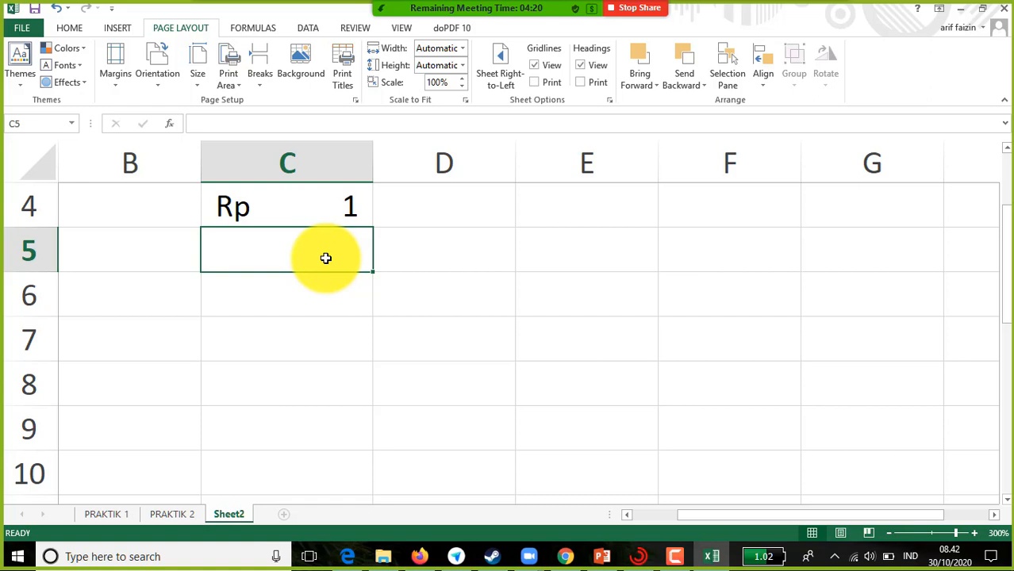
Enter 1 in F5 and 2 in F6, and extend the number series down column F to row 187.
{"action": "key", "text": "Right"}
{"action": "key", "text": "Right"}
{"action": "key", "text": "Right"}
{"action": "type", "text": "1"}
{"action": "key", "text": "Return"}
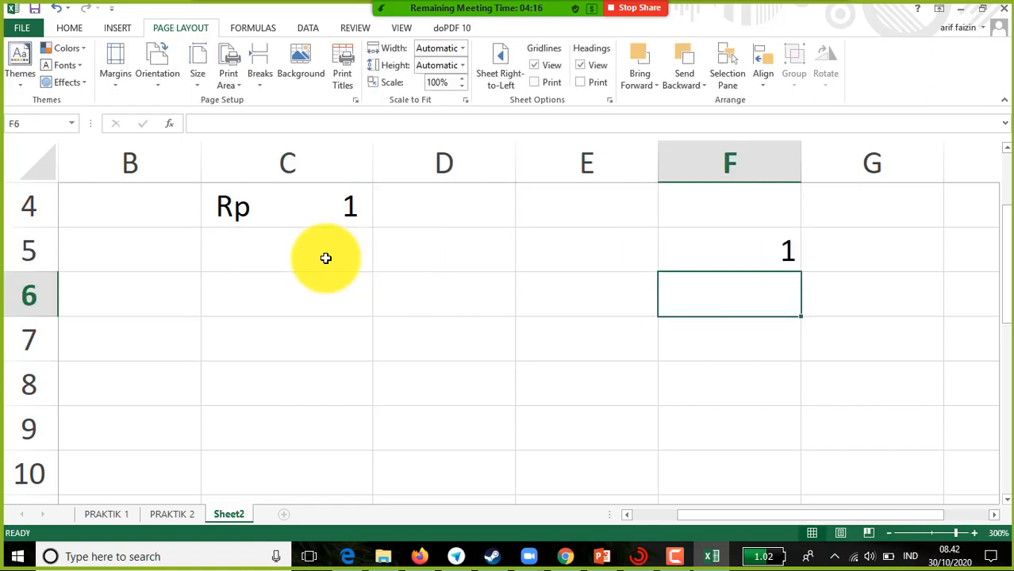
{"action": "type", "text": "2"}
{"action": "key", "text": "Return"}
{"action": "left_click_drag", "start_coordinate": [726, 258], "coordinate": [900, 387]}
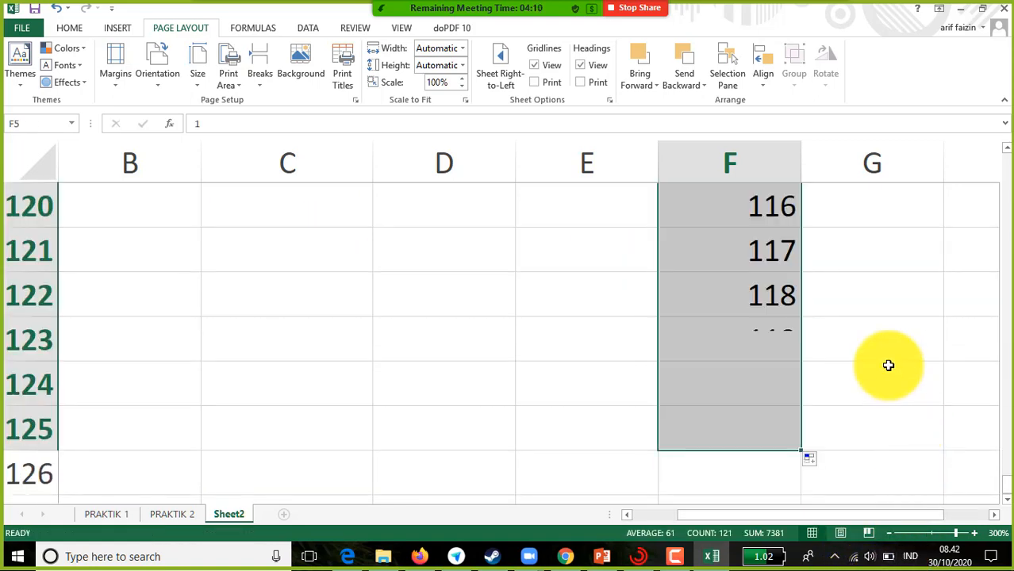
{"action": "left_click_drag", "start_coordinate": [790, 443], "coordinate": [785, 308]}
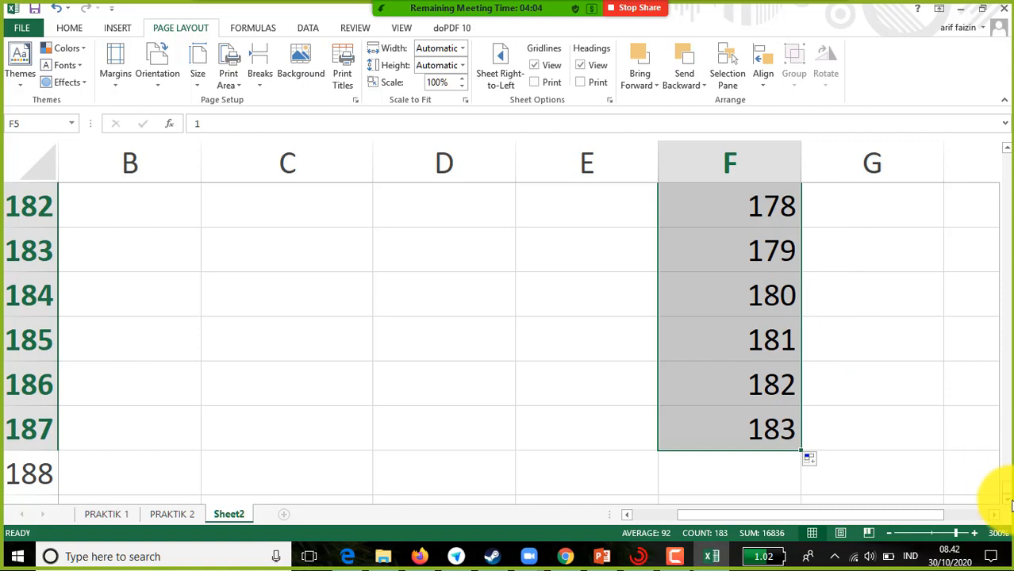
{"action": "left_click_drag", "start_coordinate": [1002, 480], "coordinate": [1004, 89]}
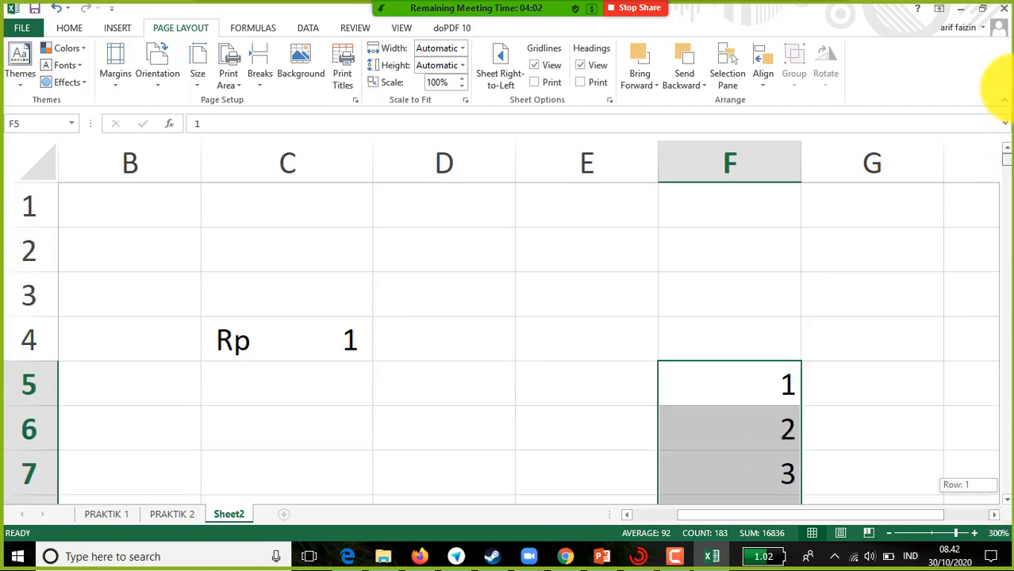
Enter juli in cell E2 and autofill the month names down column E to row 20.
{"action": "left_click", "coordinate": [607, 248]}
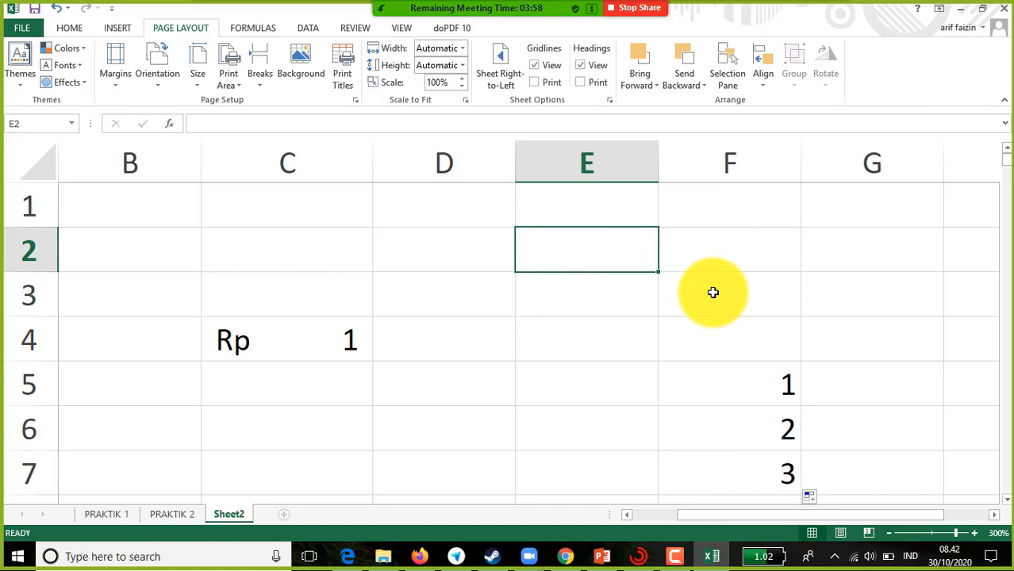
{"action": "type", "text": "o"}
{"action": "key", "text": "BackSpace"}
{"action": "type", "text": "juli"}
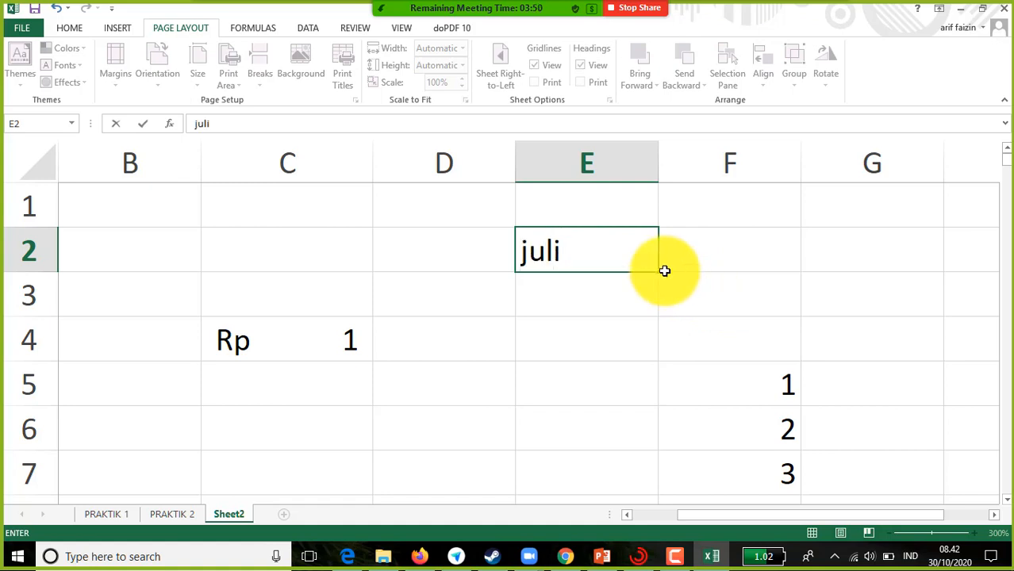
{"action": "key", "text": "ctrl+Return"}
{"action": "left_click_drag", "start_coordinate": [657, 272], "coordinate": [655, 329]}
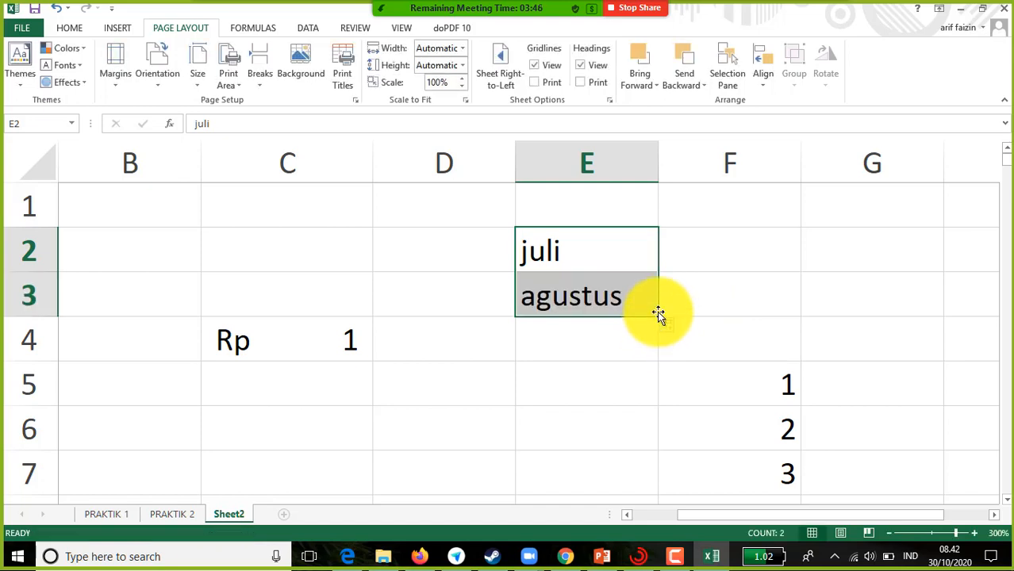
{"action": "left_click_drag", "start_coordinate": [658, 320], "coordinate": [737, 483]}
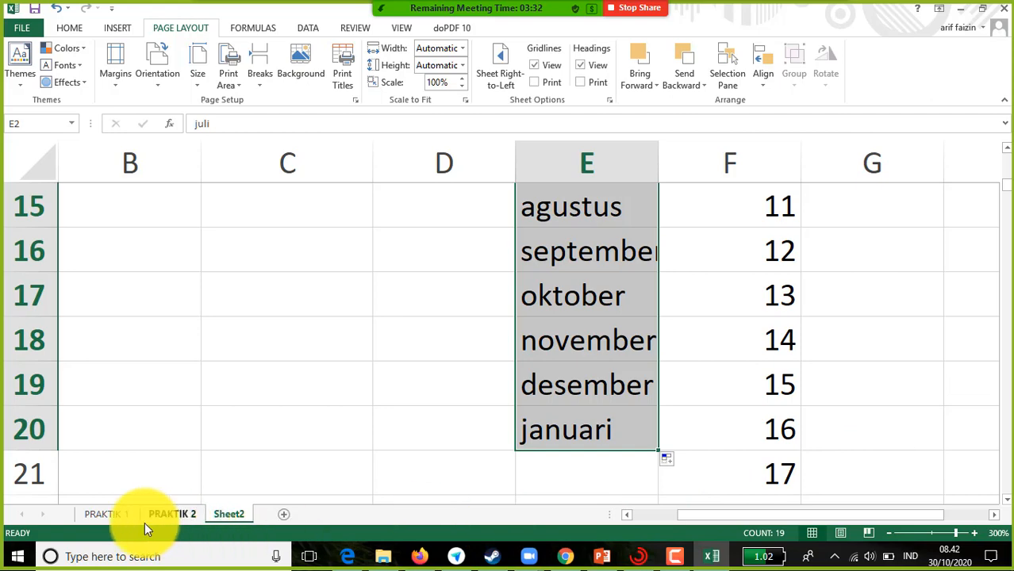
Open the PRAKTIK 1 sheet and enlarge it to 130%, with both calculation tables in view.
{"action": "left_click", "coordinate": [112, 522]}
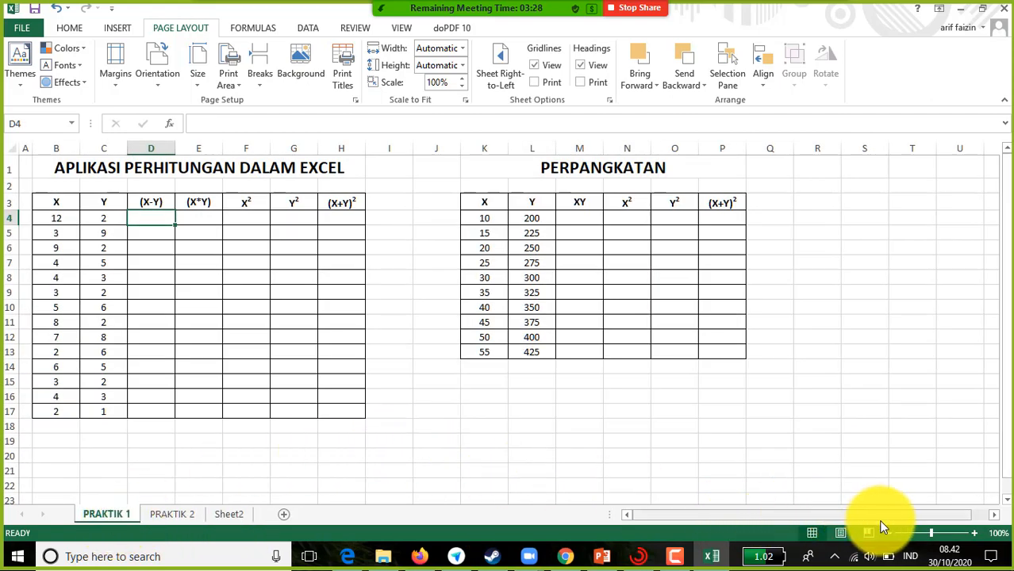
{"action": "left_click", "coordinate": [975, 532]}
{"action": "left_click", "coordinate": [976, 531]}
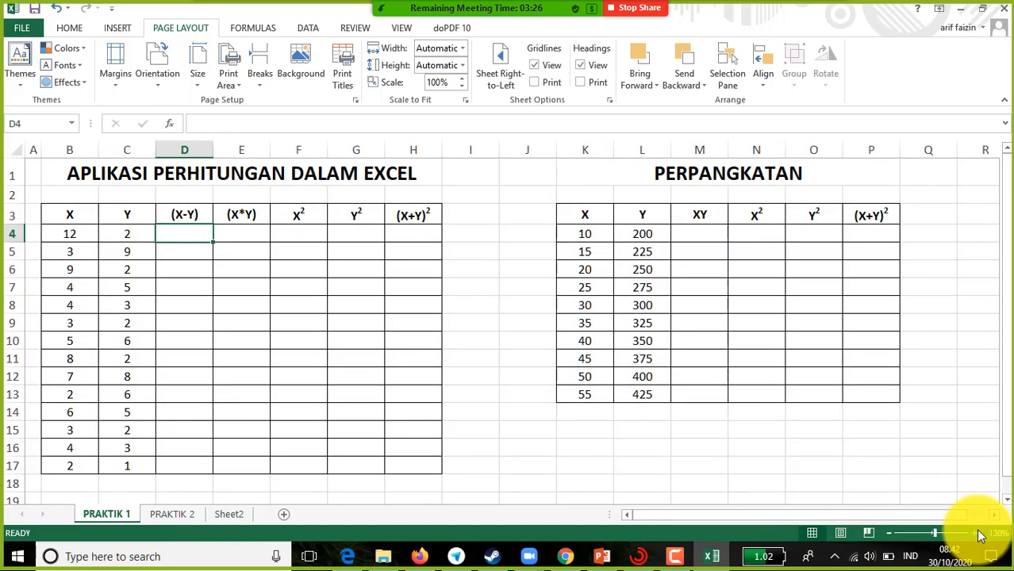
{"action": "left_click", "coordinate": [975, 531]}
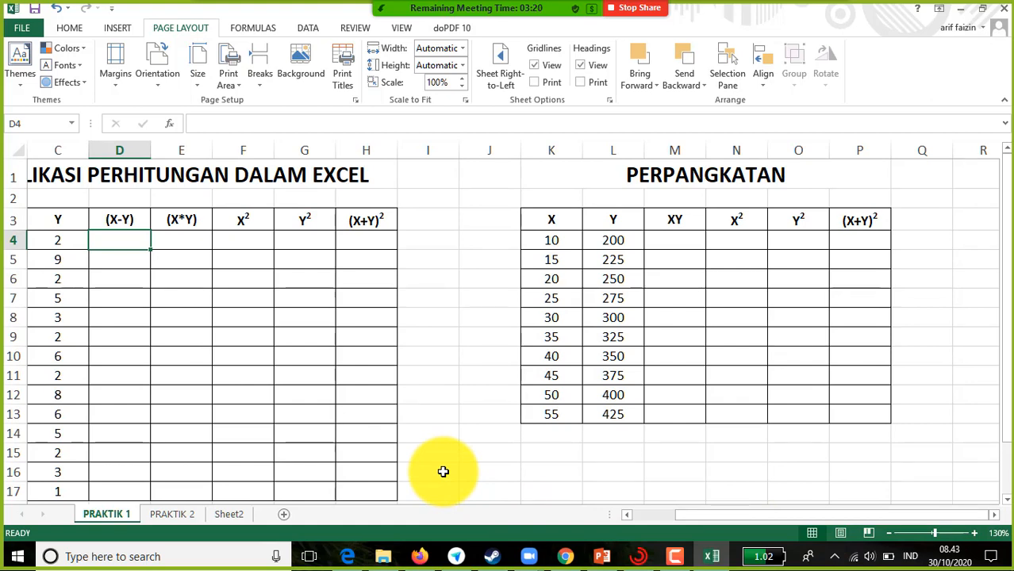
{"action": "left_click_drag", "start_coordinate": [701, 515], "coordinate": [649, 513]}
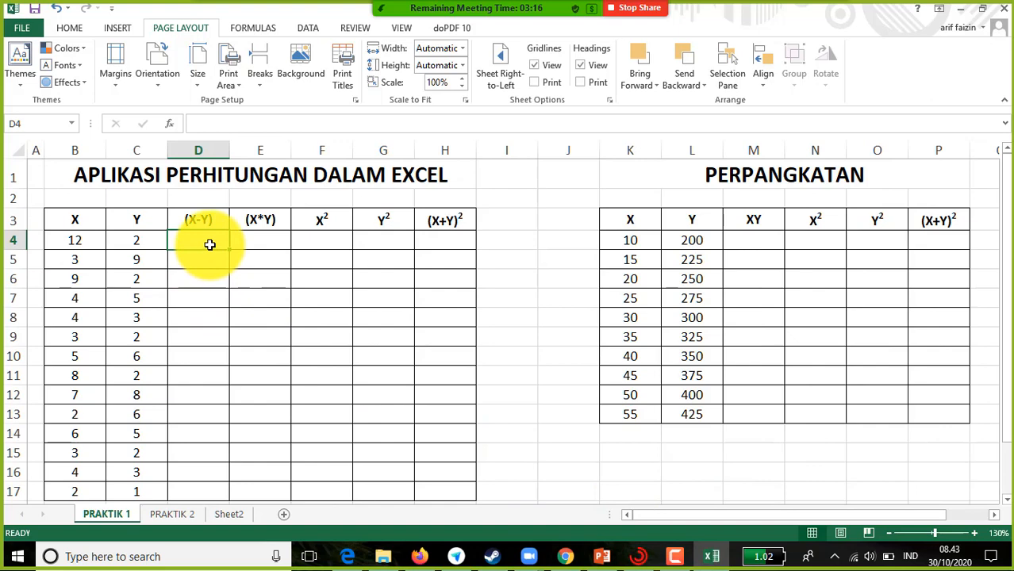
Enter the formula =B4-C4 in cell D4 of the (X-Y) column.
{"action": "type", "text": "="}
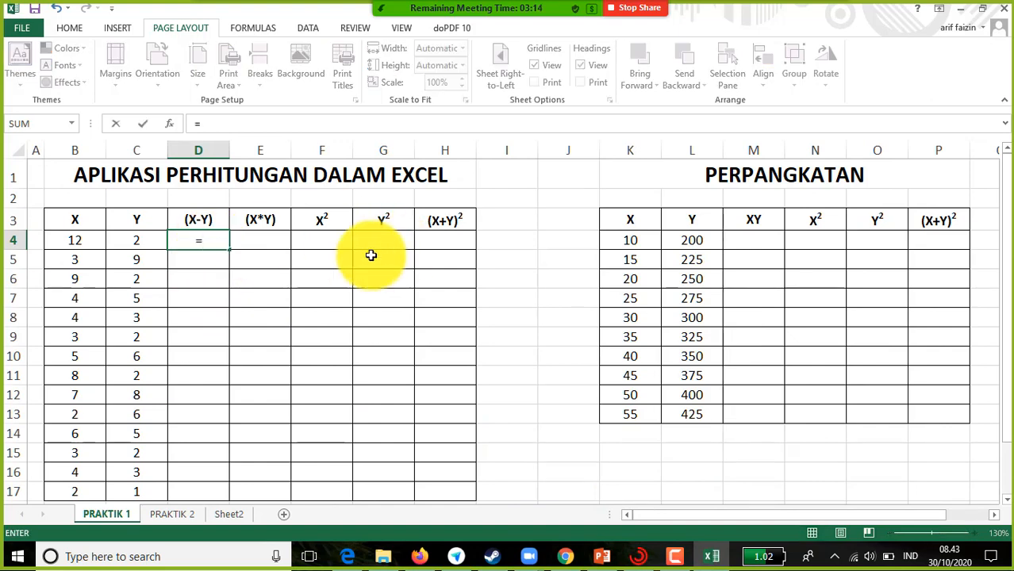
{"action": "left_click", "coordinate": [71, 241]}
{"action": "type", "text": "-"}
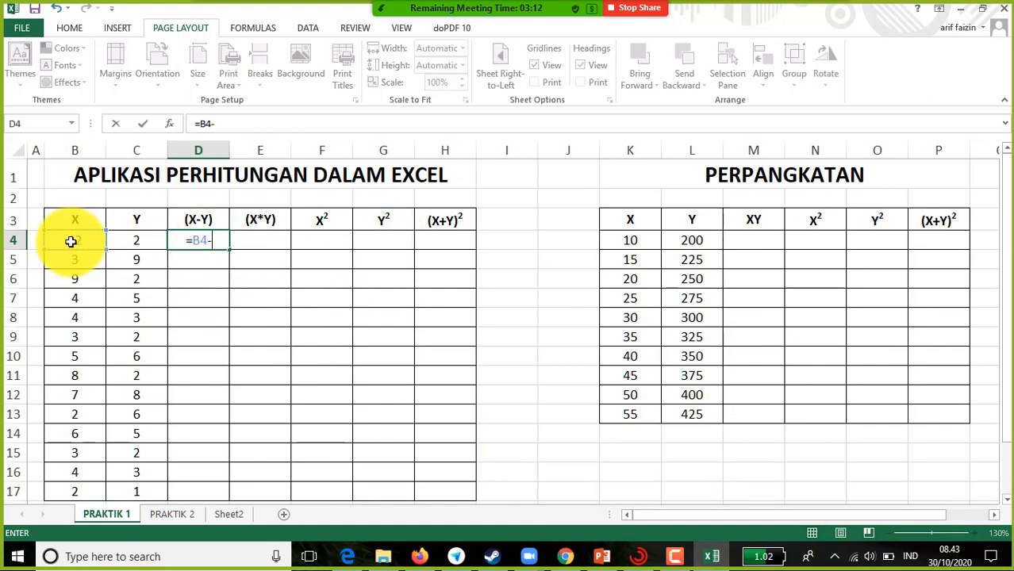
{"action": "left_click", "coordinate": [141, 243]}
{"action": "key", "text": "Return"}
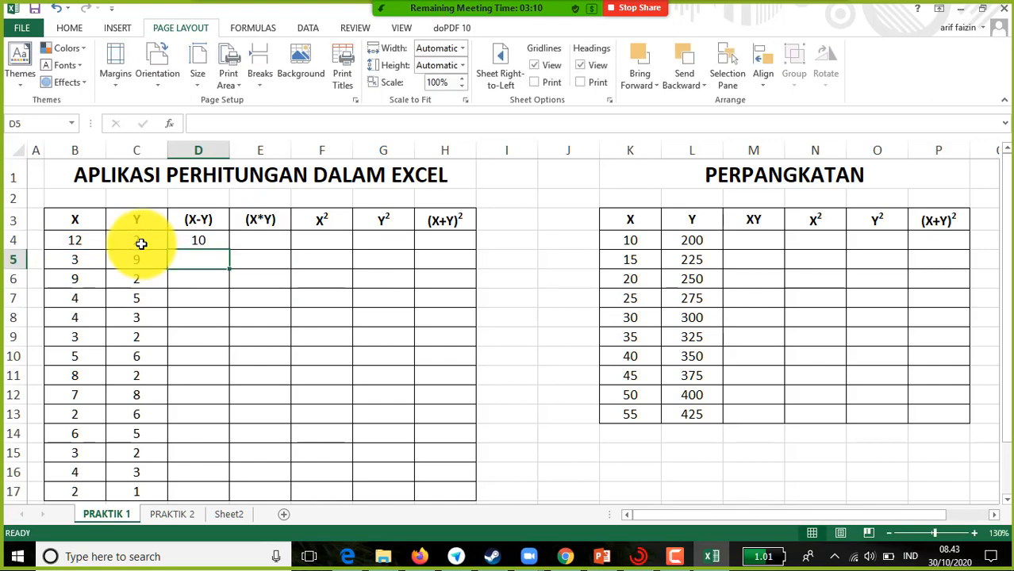
Fill the D4 subtraction formula down to row 15, and clear the range D4:D15.
{"action": "left_click", "coordinate": [209, 245]}
{"action": "left_click_drag", "start_coordinate": [229, 249], "coordinate": [229, 460]}
{"action": "left_click_drag", "start_coordinate": [206, 246], "coordinate": [206, 455]}
{"action": "key", "text": "Delete"}
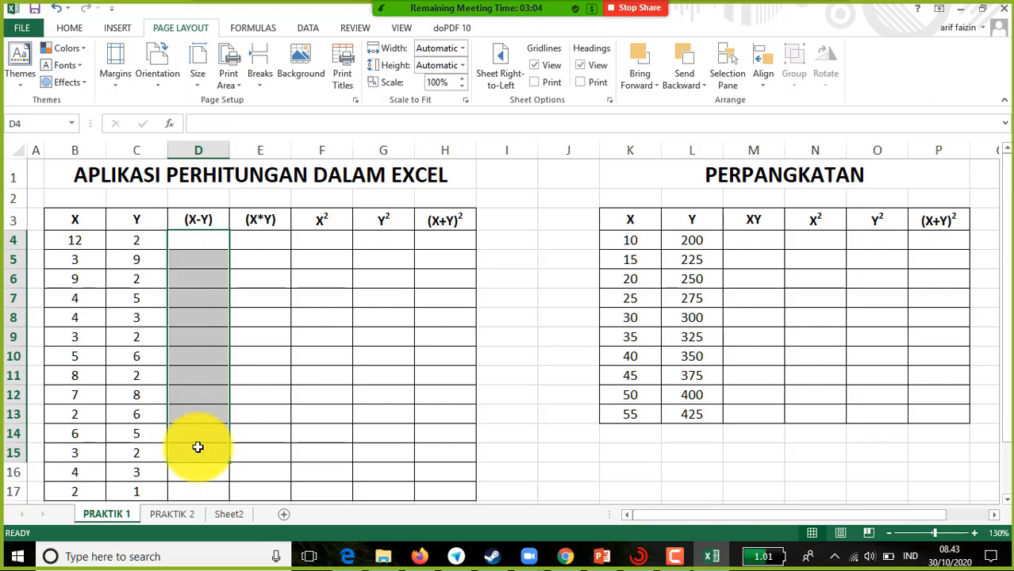
Enter =K4^2 in cell N4 of the PERPANGKATAN table and fill the formula down to N13.
{"action": "left_click", "coordinate": [294, 220]}
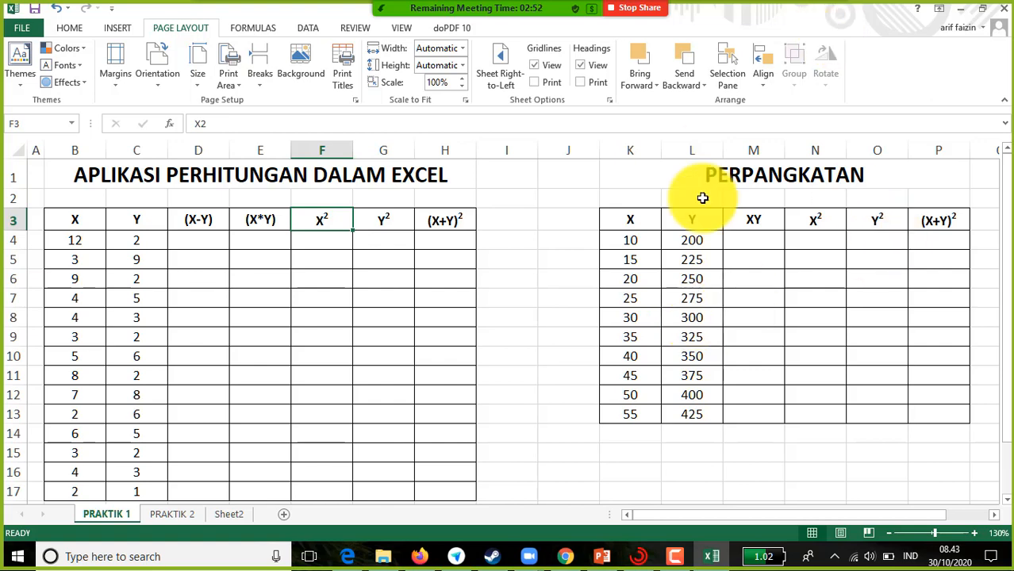
{"action": "left_click", "coordinate": [826, 237]}
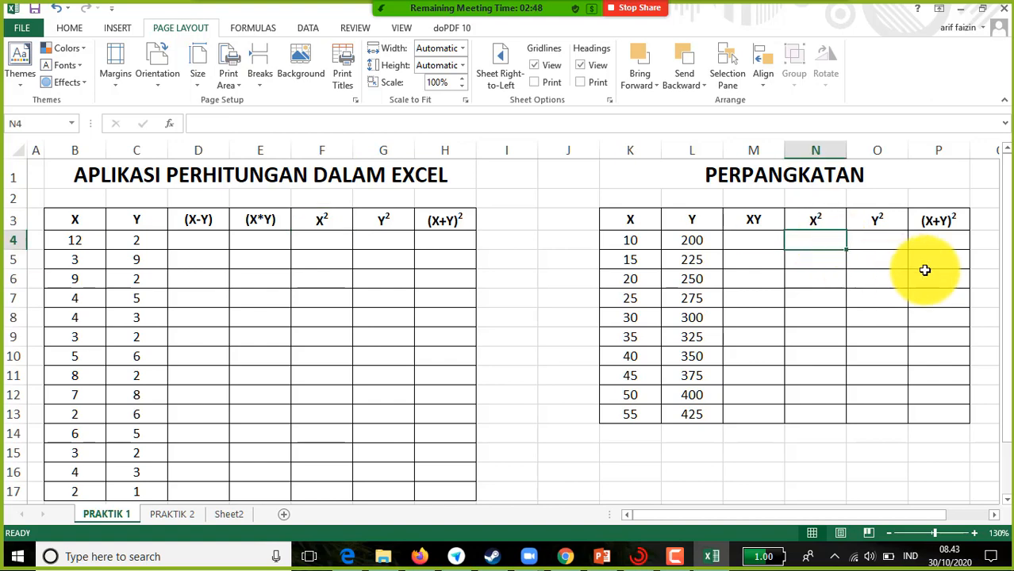
{"action": "type", "text": "="}
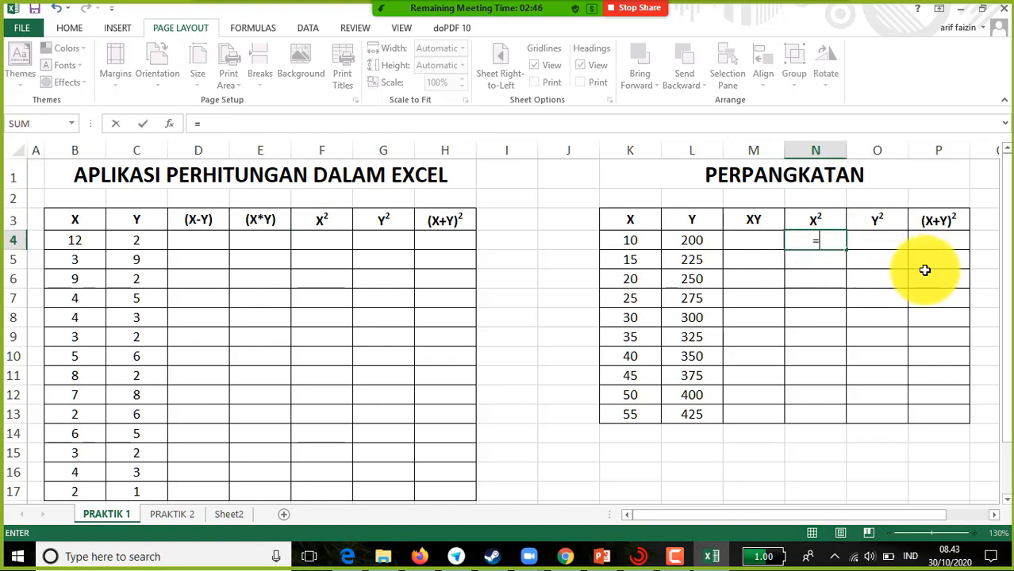
{"action": "left_click", "coordinate": [632, 240]}
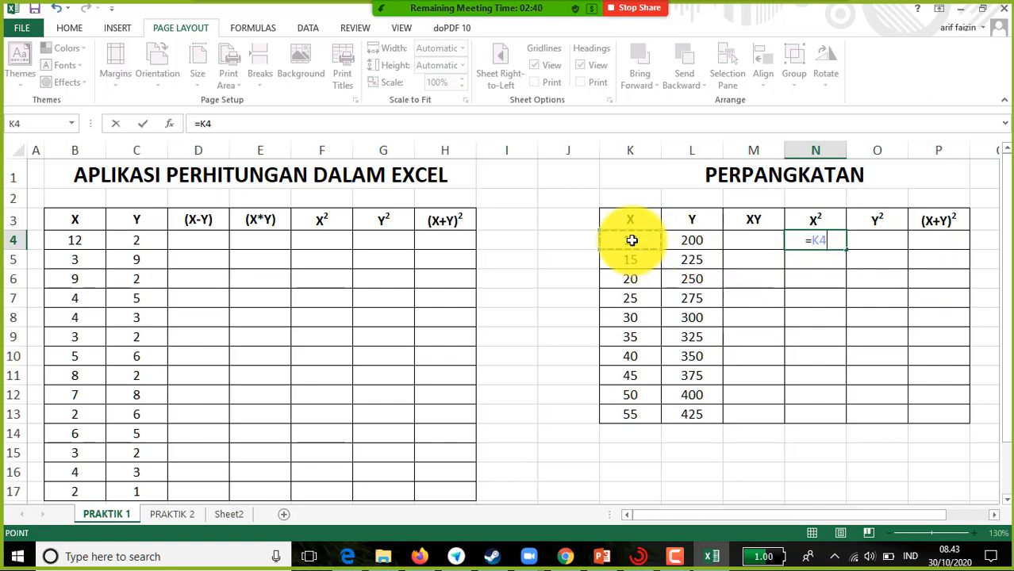
{"action": "type", "text": "^^"}
{"action": "key", "text": "BackSpace"}
{"action": "type", "text": "2"}
{"action": "key", "text": "Return"}
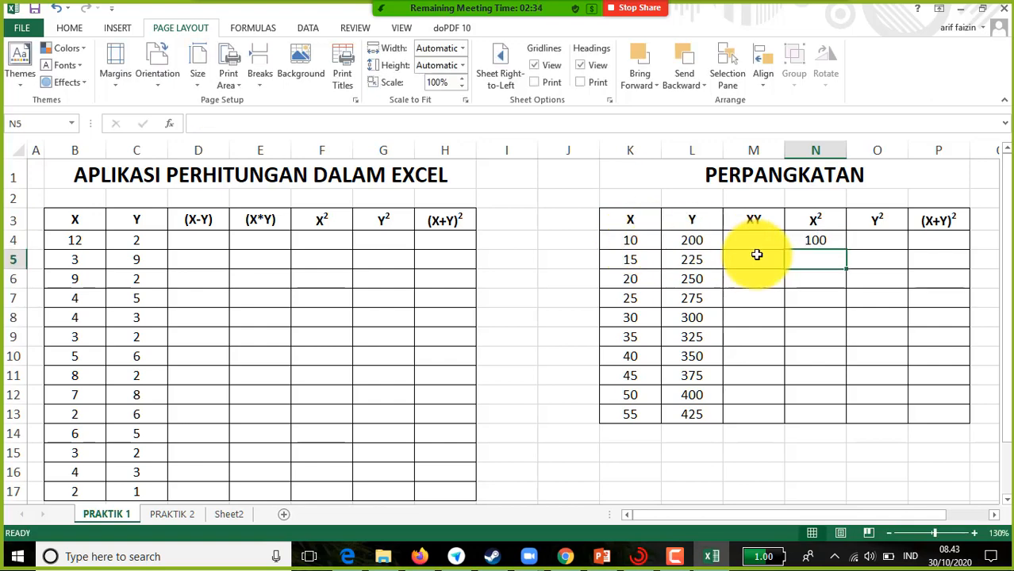
{"action": "left_click", "coordinate": [835, 237]}
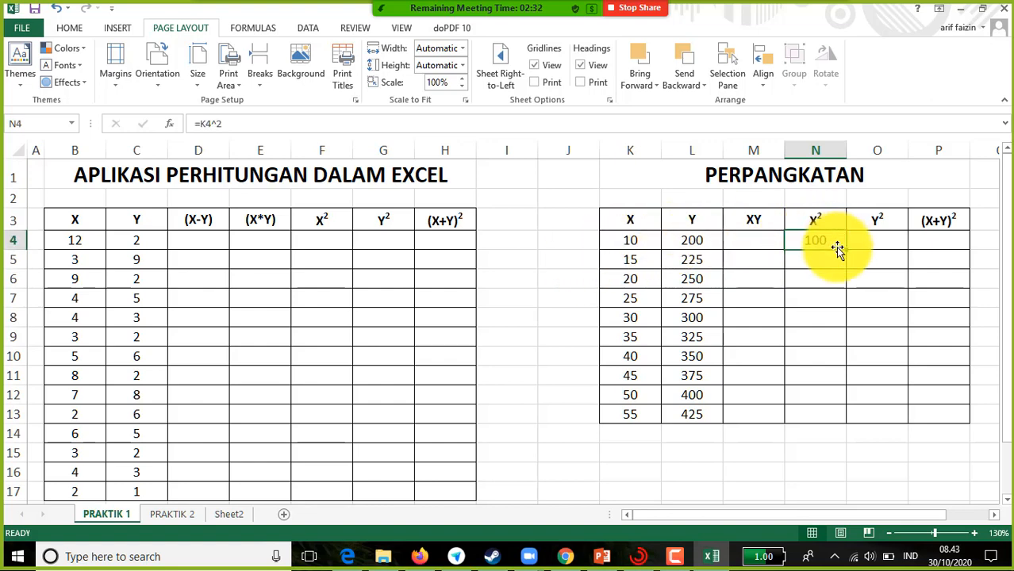
{"action": "left_click_drag", "start_coordinate": [844, 250], "coordinate": [841, 419]}
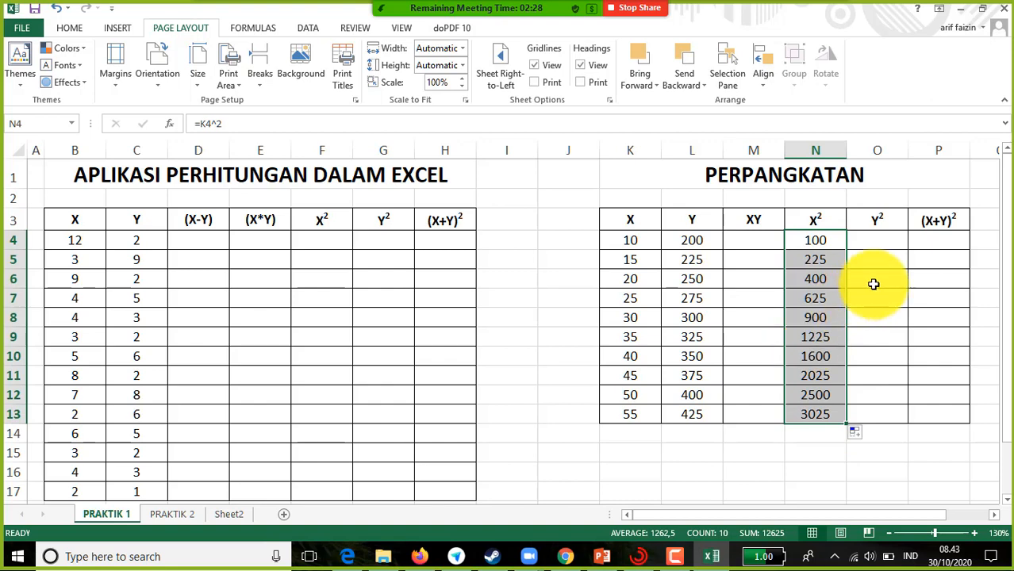
Enter =(K4+L4)^2 in cell P4 of the PERPANGKATAN table and fill the formula down to P13.
{"action": "left_click", "coordinate": [930, 236]}
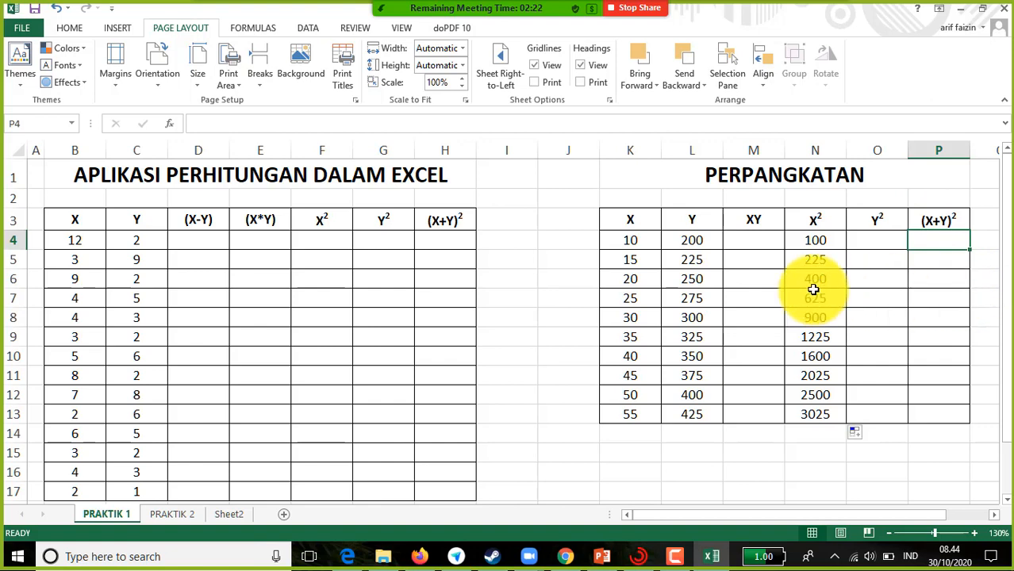
{"action": "type", "text": "=("}
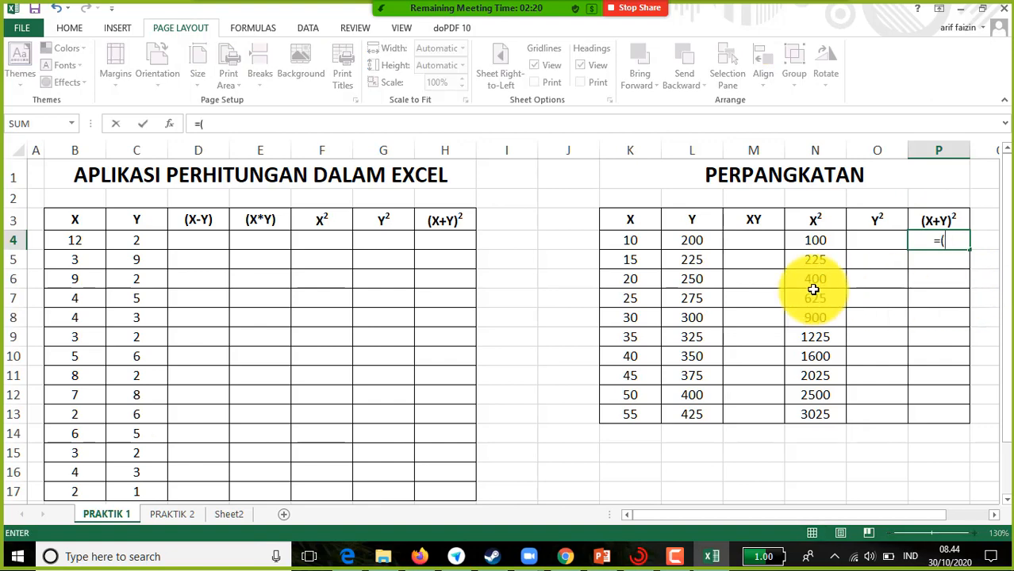
{"action": "left_click", "coordinate": [639, 243]}
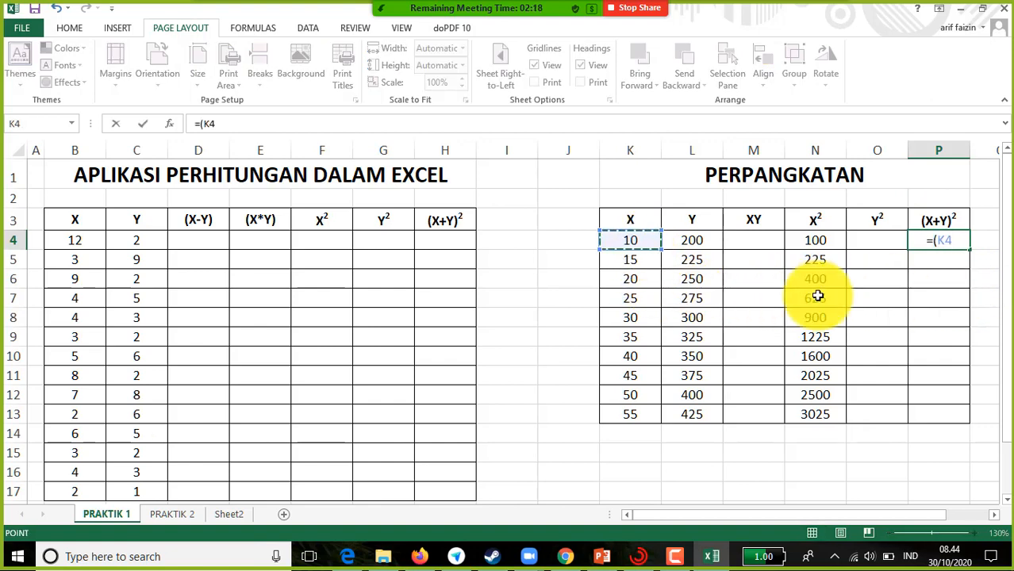
{"action": "type", "text": "+"}
{"action": "left_click", "coordinate": [689, 246]}
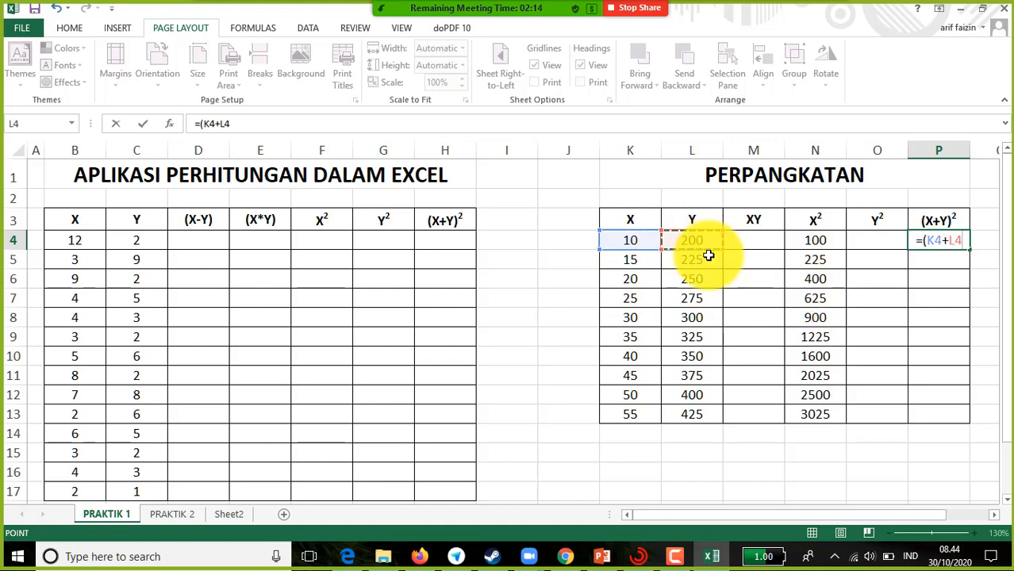
{"action": "type", "text": ")"}
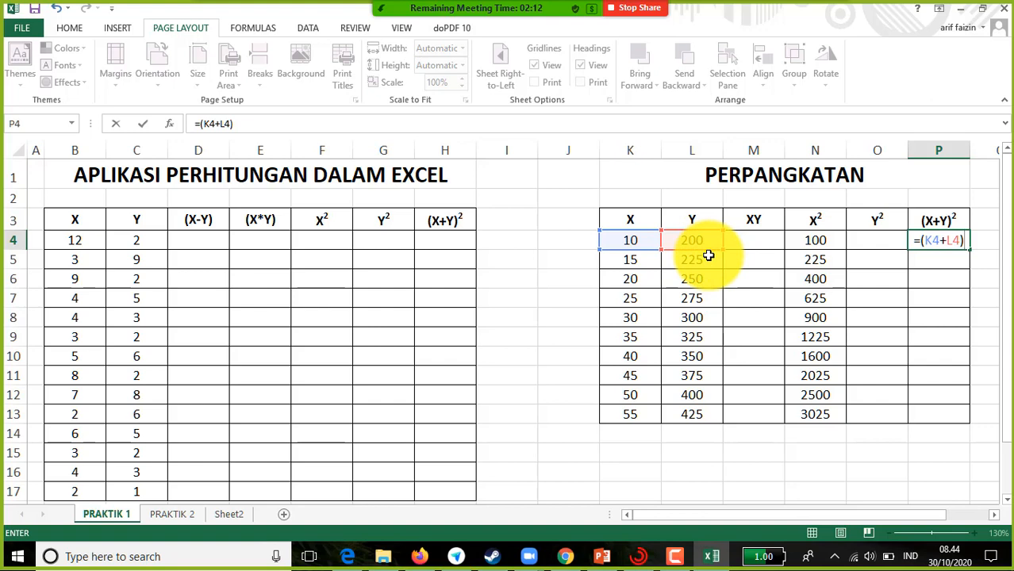
{"action": "type", "text": "^^"}
{"action": "key", "text": "BackSpace"}
{"action": "type", "text": "2"}
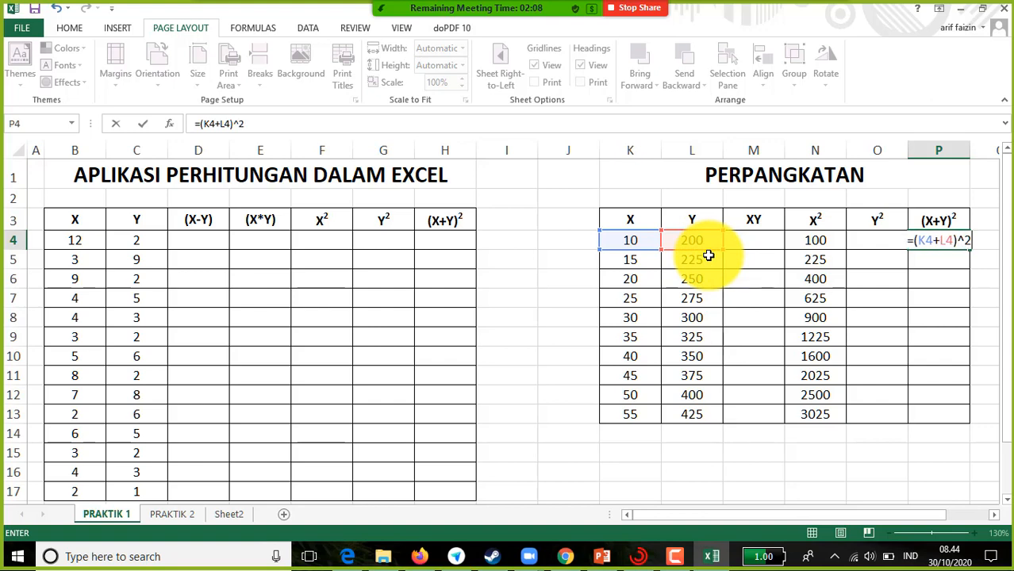
{"action": "key", "text": "Return"}
{"action": "left_click", "coordinate": [935, 240]}
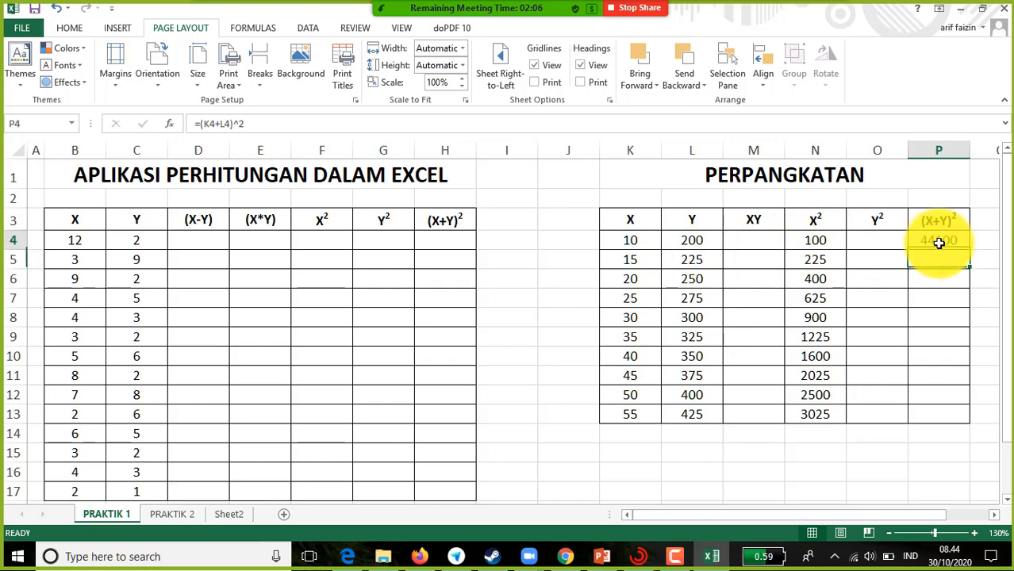
{"action": "left_click_drag", "start_coordinate": [967, 251], "coordinate": [960, 419]}
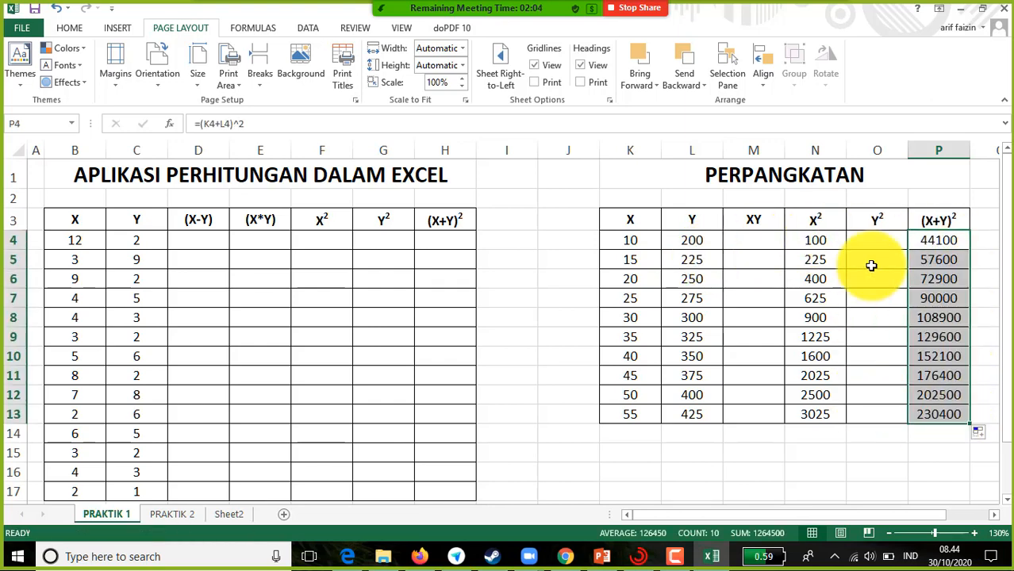
Enter the formula =4+6*2/3 in cell K16 below the PERPANGKATAN table.
{"action": "left_click", "coordinate": [559, 317]}
{"action": "left_click", "coordinate": [541, 354]}
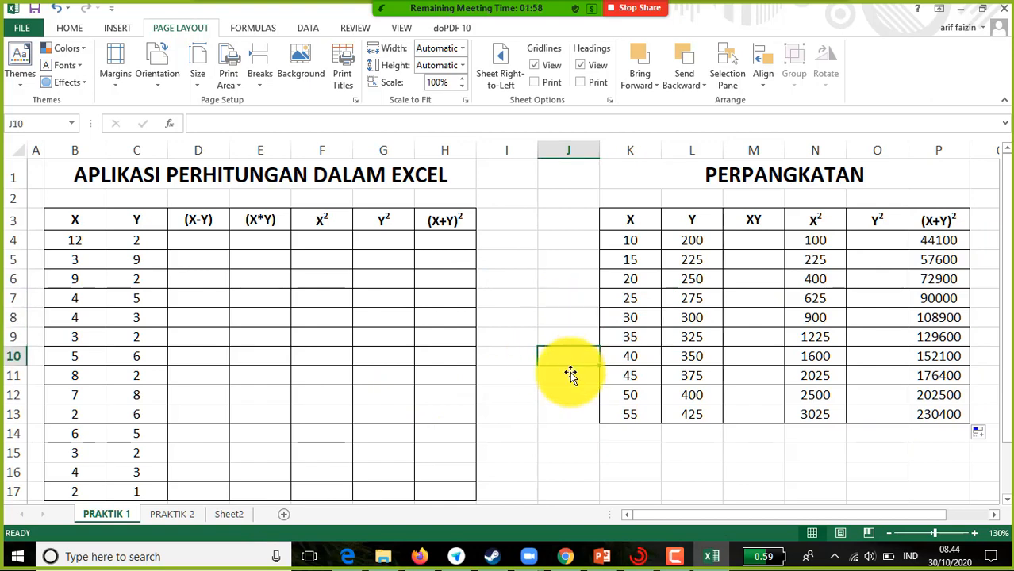
{"action": "left_click_drag", "start_coordinate": [678, 516], "coordinate": [729, 519]}
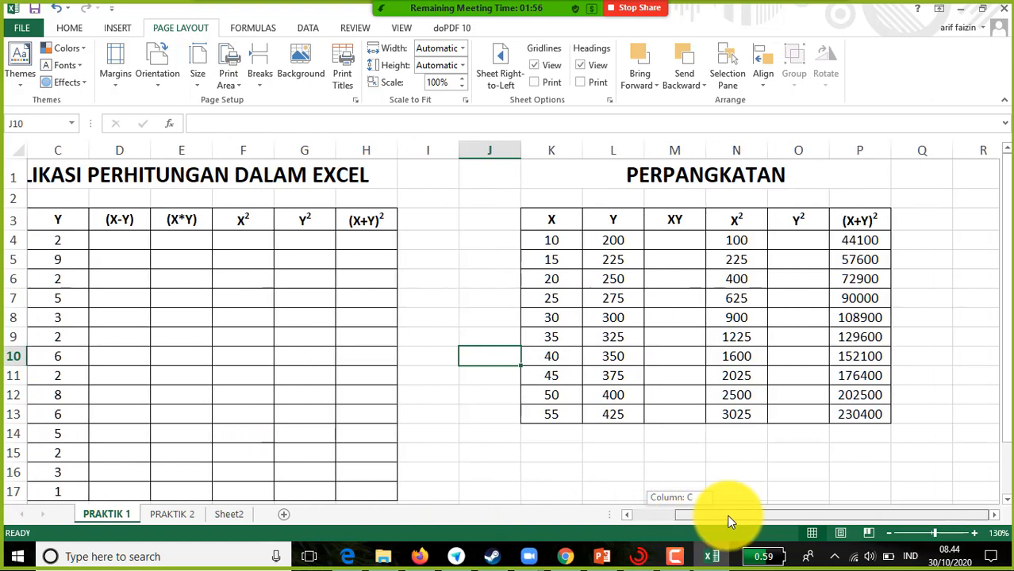
{"action": "left_click", "coordinate": [557, 475]}
{"action": "type", "text": "="}
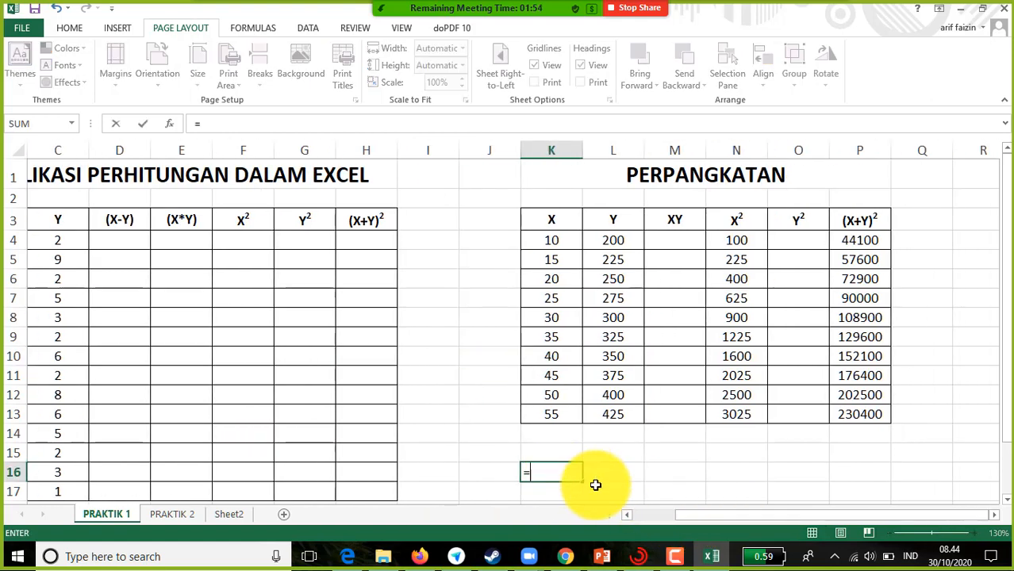
{"action": "type", "text": "4+6*2"}
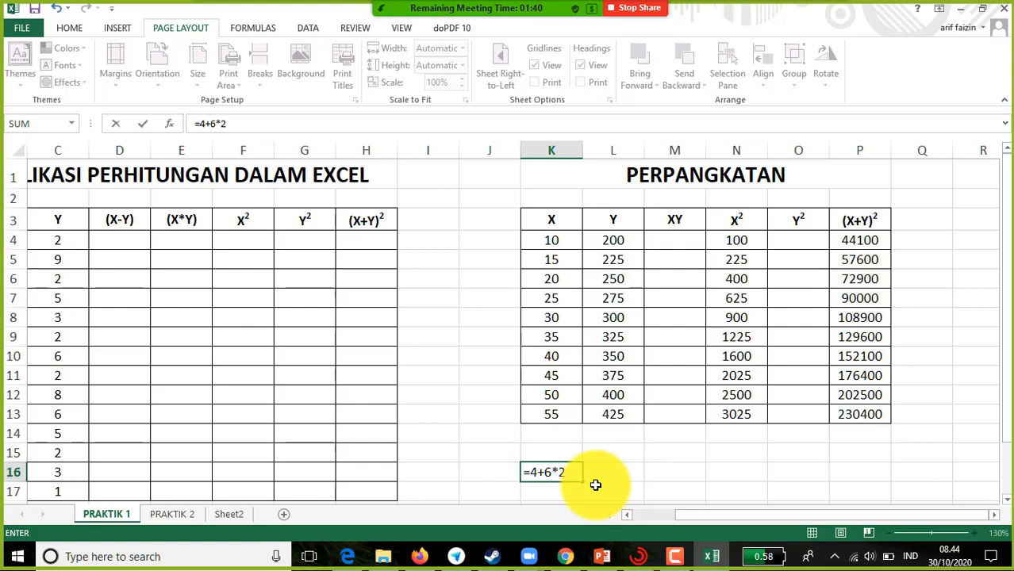
{"action": "type", "text": "^"}
{"action": "key", "text": "BackSpace"}
{"action": "type", "text": "^"}
{"action": "key", "text": "BackSpace"}
{"action": "type", "text": "^"}
{"action": "type", "text": "3"}
{"action": "key", "text": "Return"}
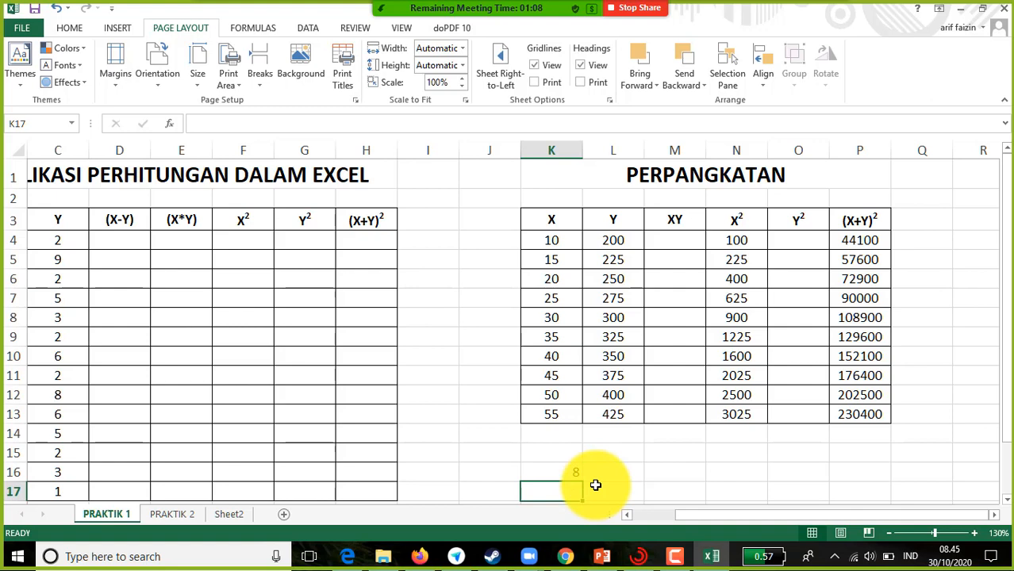
{"action": "key", "text": "Up"}
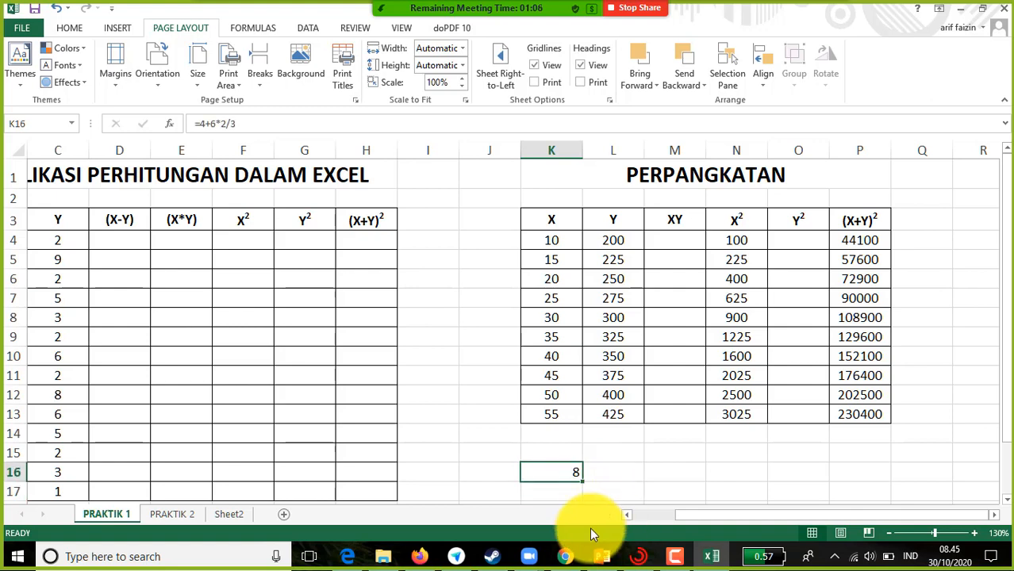
Add parentheses around the division in cell K16 so the formula reads =4+6*(2/3).
{"action": "double_click", "coordinate": [573, 474]}
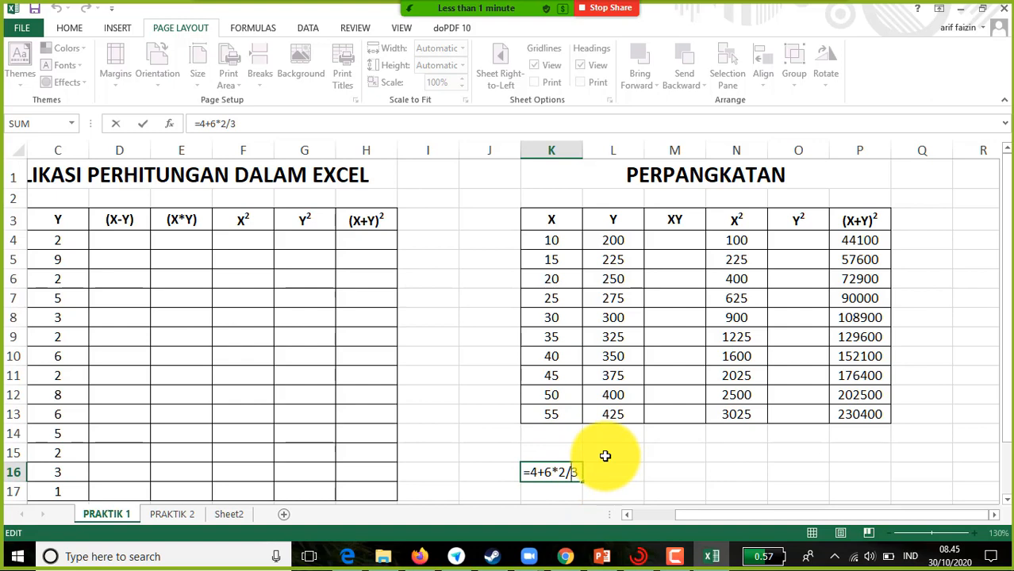
{"action": "left_click", "coordinate": [558, 472]}
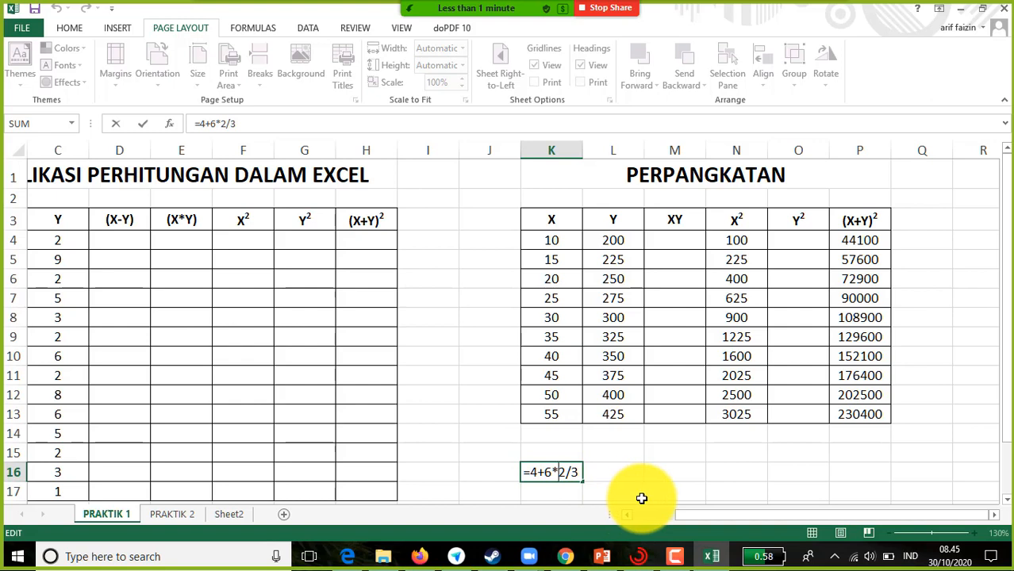
{"action": "type", "text": "(2/3)"}
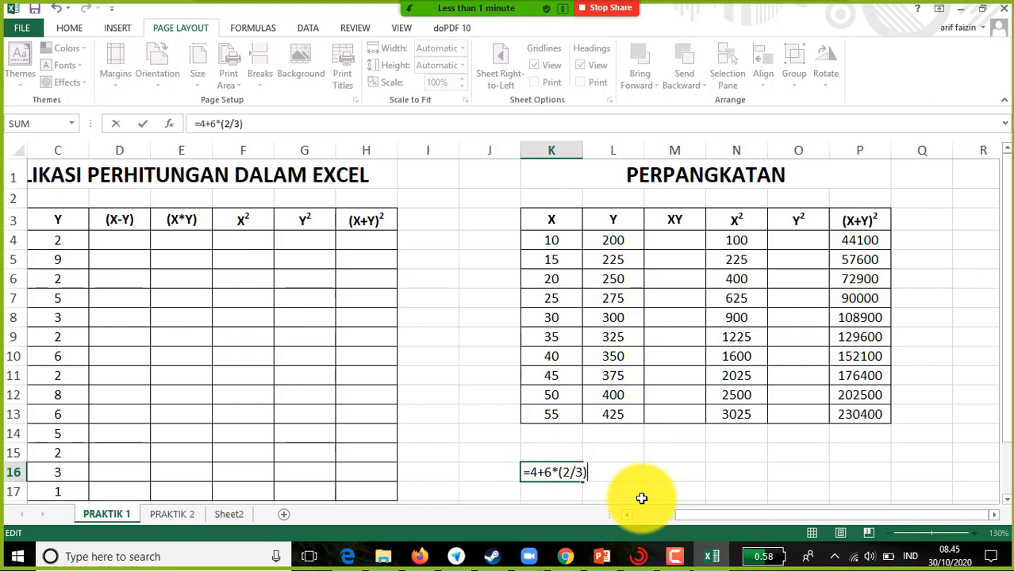
{"action": "key", "text": "Return"}
{"action": "key", "text": "Up"}
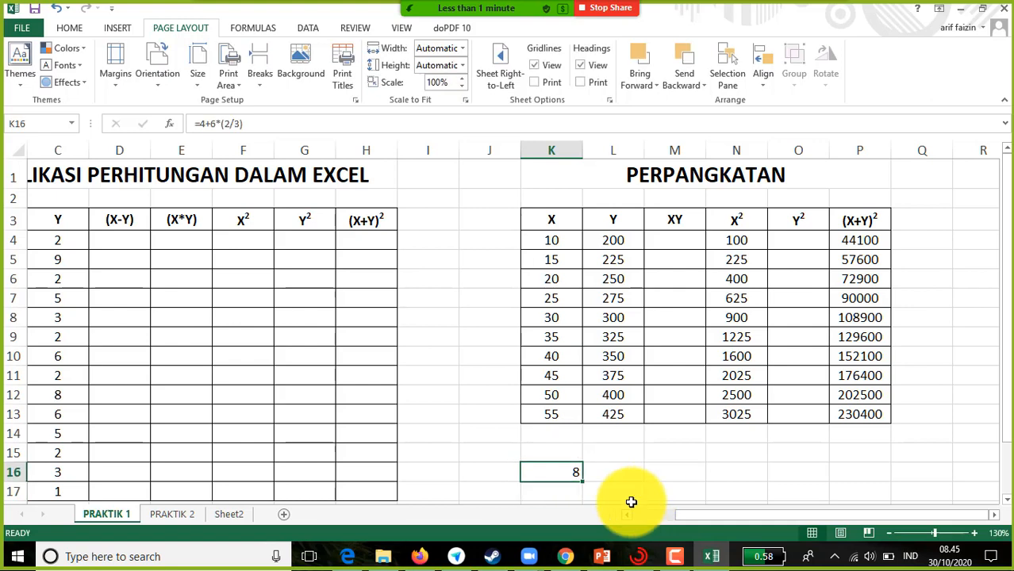
Rewrite the formula in cell K16 as =(4+6)*2/3, and reopen the cell for editing.
{"action": "double_click", "coordinate": [566, 463]}
{"action": "left_click", "coordinate": [568, 473]}
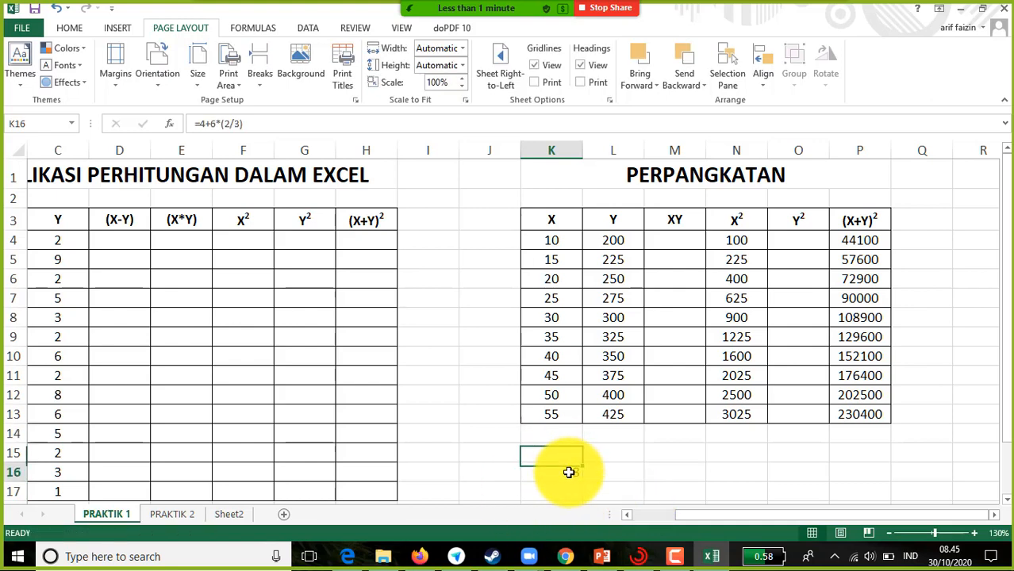
{"action": "double_click", "coordinate": [568, 473]}
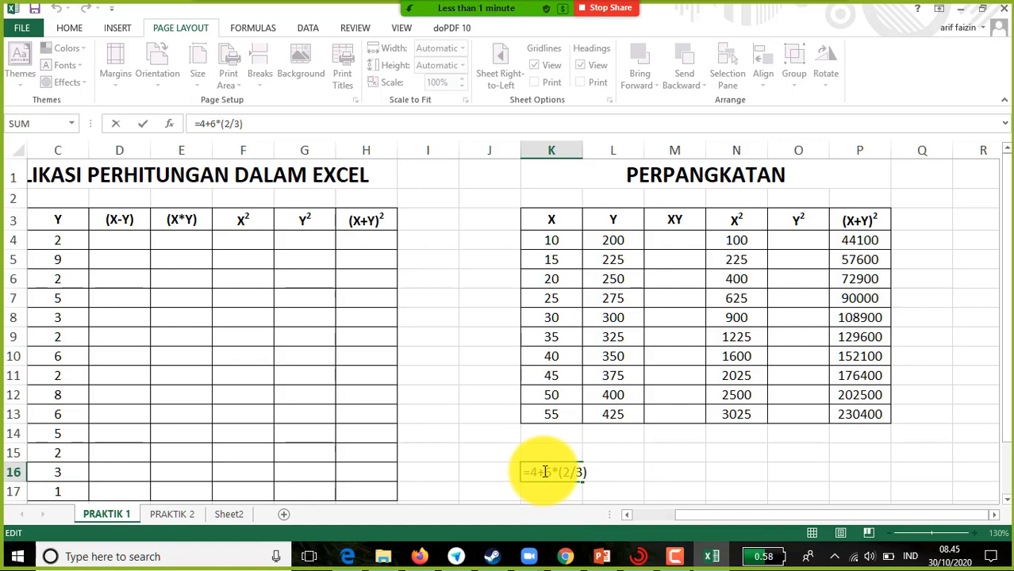
{"action": "type", "text": "("}
{"action": "key", "text": "shift+End"}
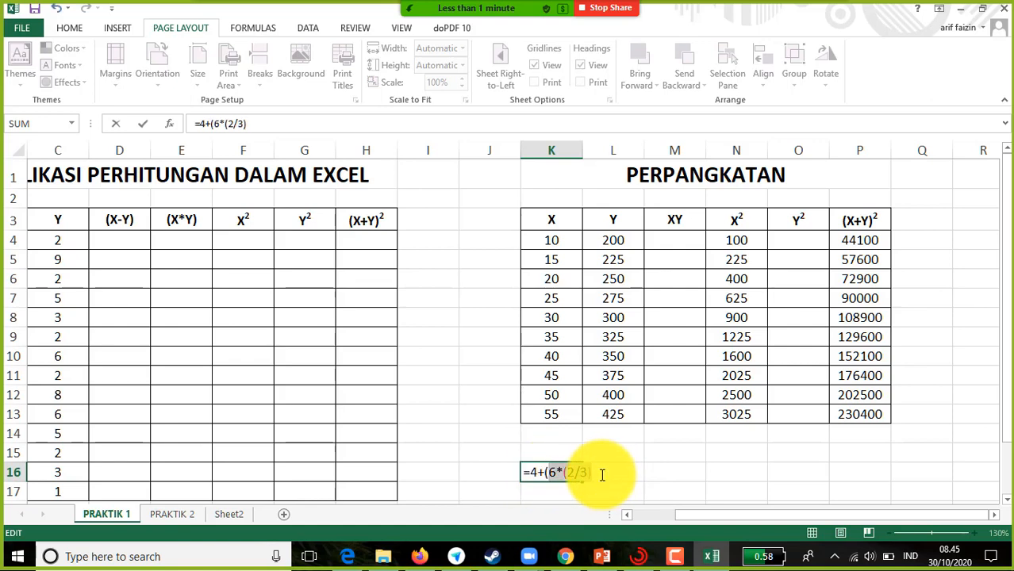
{"action": "left_click", "coordinate": [563, 472]}
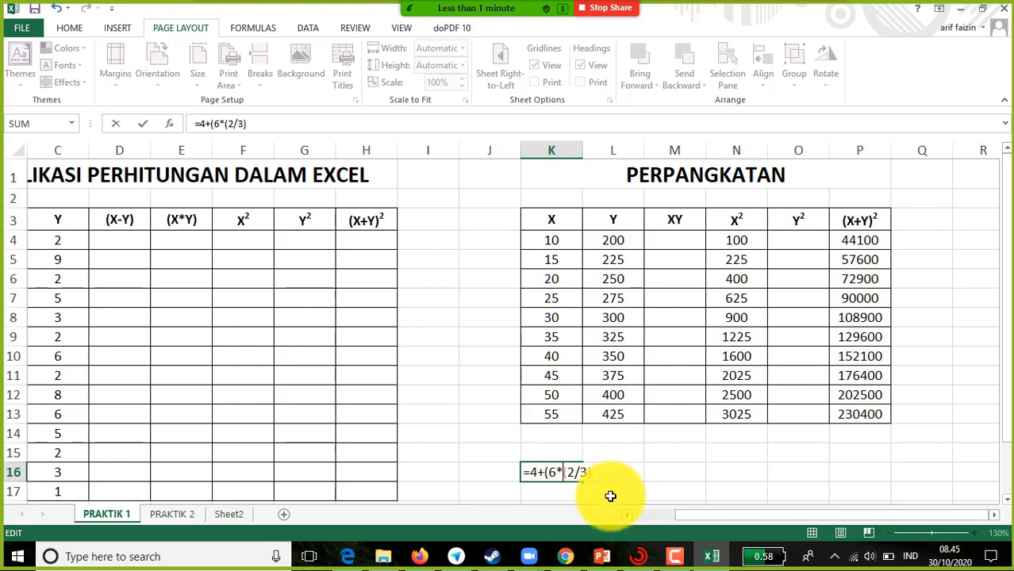
{"action": "key", "text": "Delete"}
{"action": "key", "text": "Right"}
{"action": "key", "text": "Delete"}
{"action": "key", "text": "Left"}
{"action": "key", "text": "Left"}
{"action": "key", "text": "Left"}
{"action": "type", "text": ")"}
{"action": "key", "text": "Left"}
{"action": "key", "text": "Left"}
{"action": "key", "text": "Left"}
{"action": "key", "text": "Left"}
{"action": "key", "text": "Delete"}
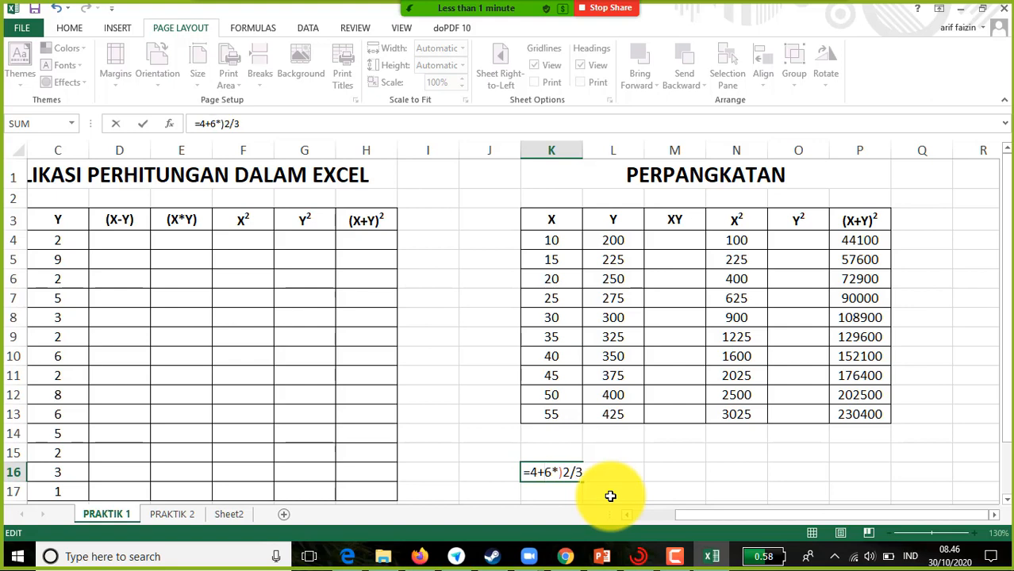
{"action": "type", "text": "("}
{"action": "key", "text": "Right"}
{"action": "key", "text": "Right"}
{"action": "key", "text": "Right"}
{"action": "type", "text": ")"}
{"action": "key", "text": "Right"}
{"action": "key", "text": "Right"}
{"action": "key", "text": "BackSpace"}
{"action": "key", "text": "Return"}
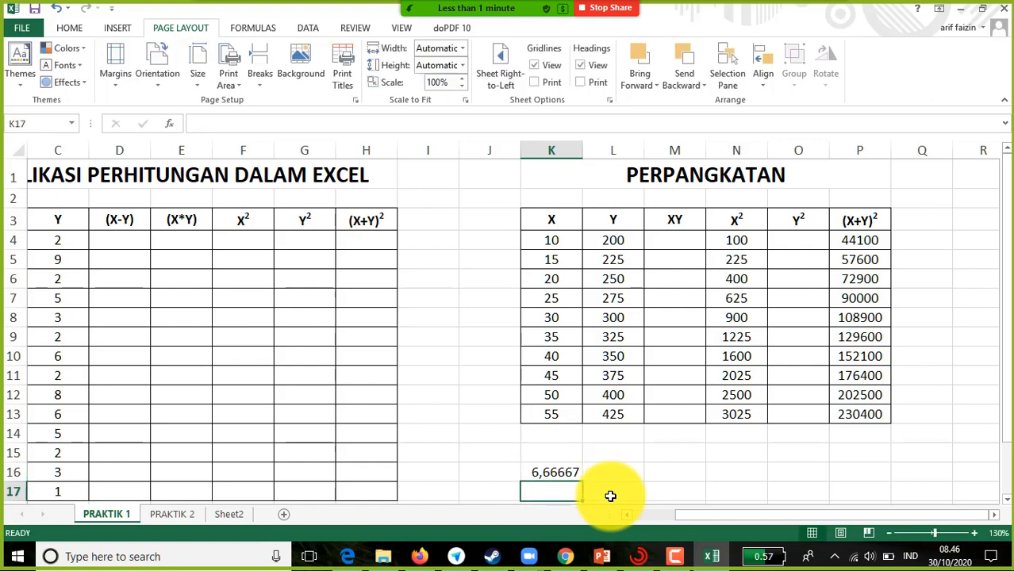
{"action": "left_click", "coordinate": [570, 475]}
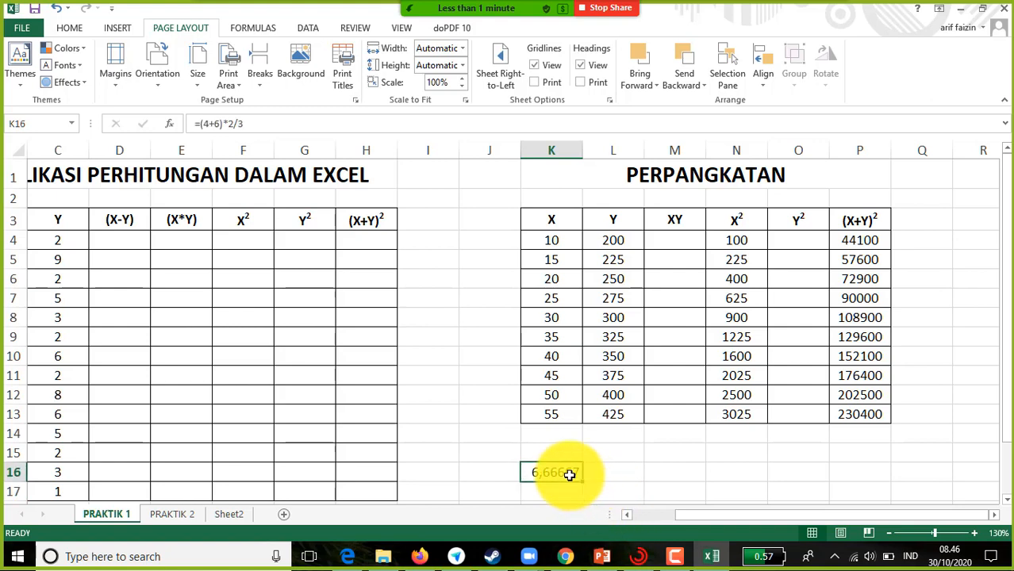
{"action": "double_click", "coordinate": [570, 474]}
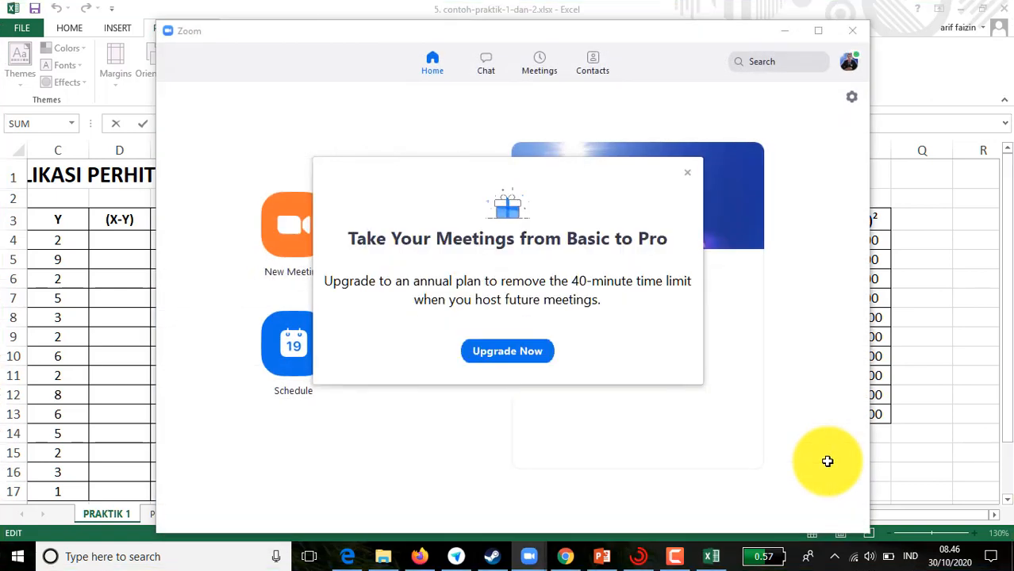
Dismiss the Zoom upgrade offer, and minimize the meeting's Participants window.
{"action": "left_click", "coordinate": [688, 179]}
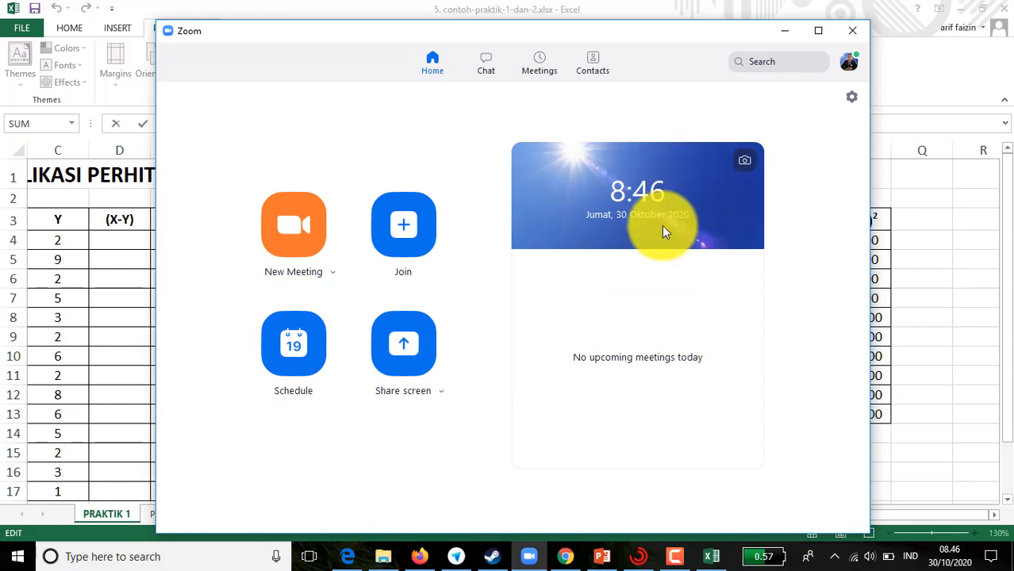
{"action": "left_click", "coordinate": [300, 361]}
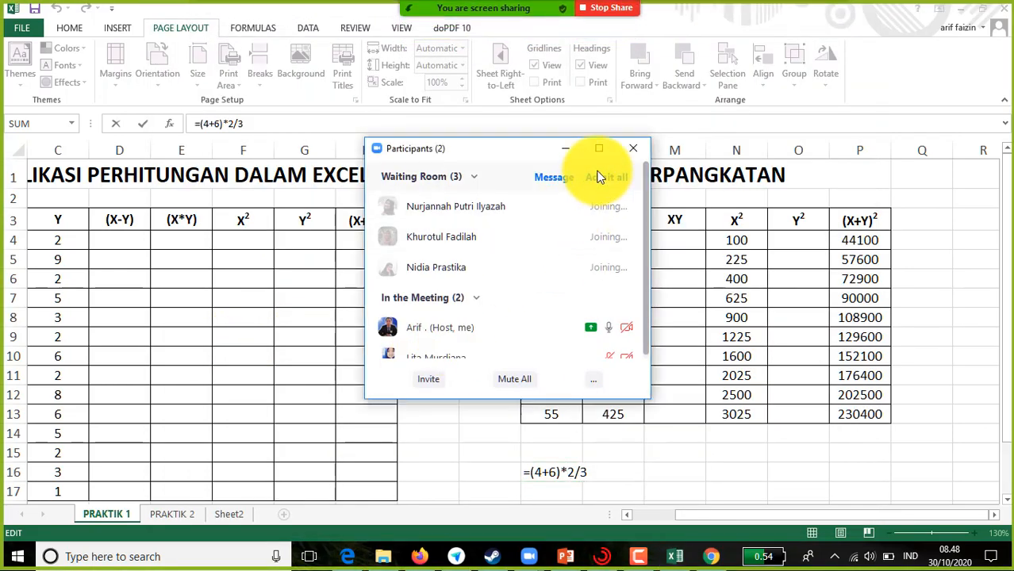
{"action": "left_click", "coordinate": [564, 148]}
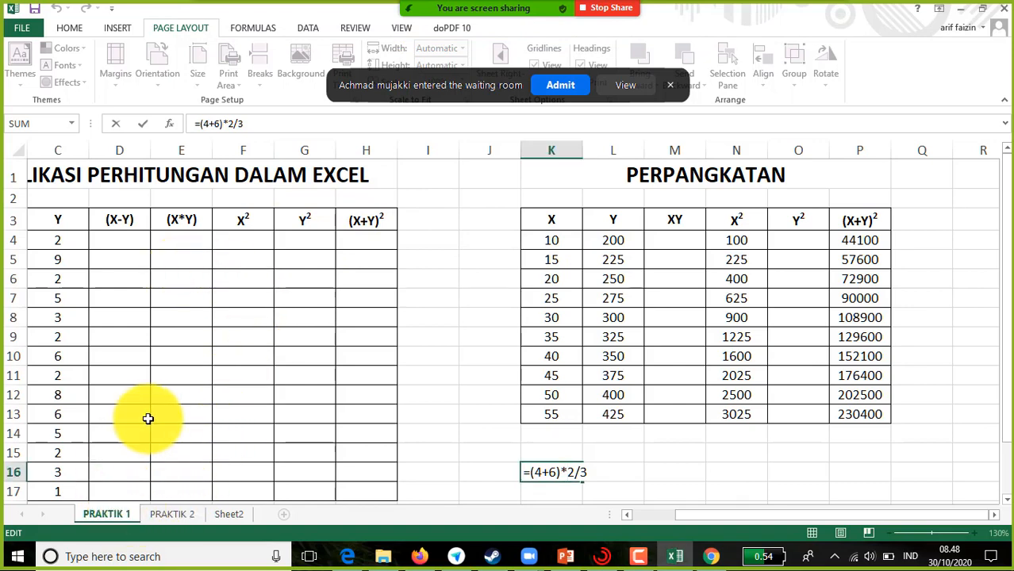
{"action": "left_click", "coordinate": [179, 516]}
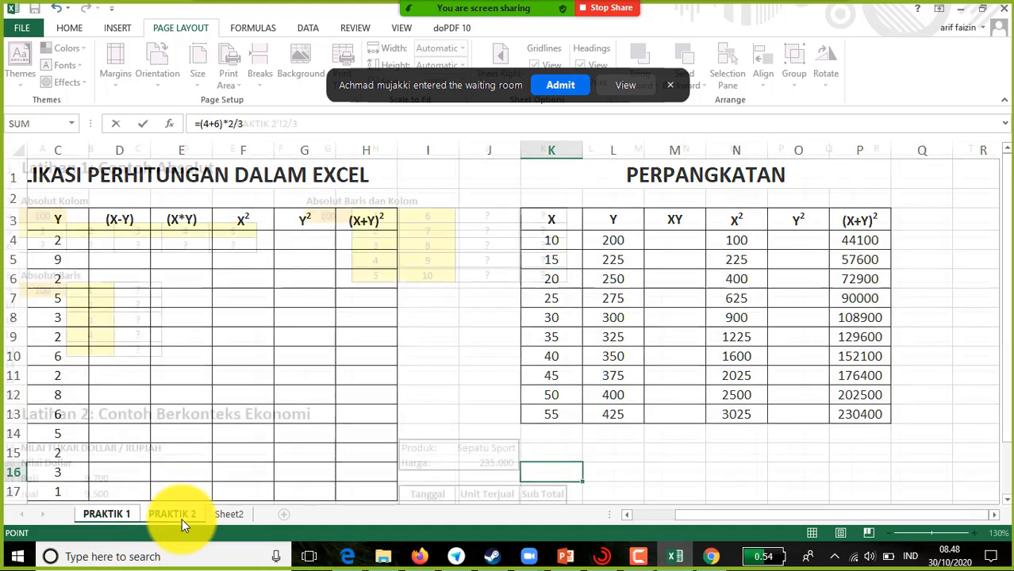
{"action": "left_click", "coordinate": [180, 334]}
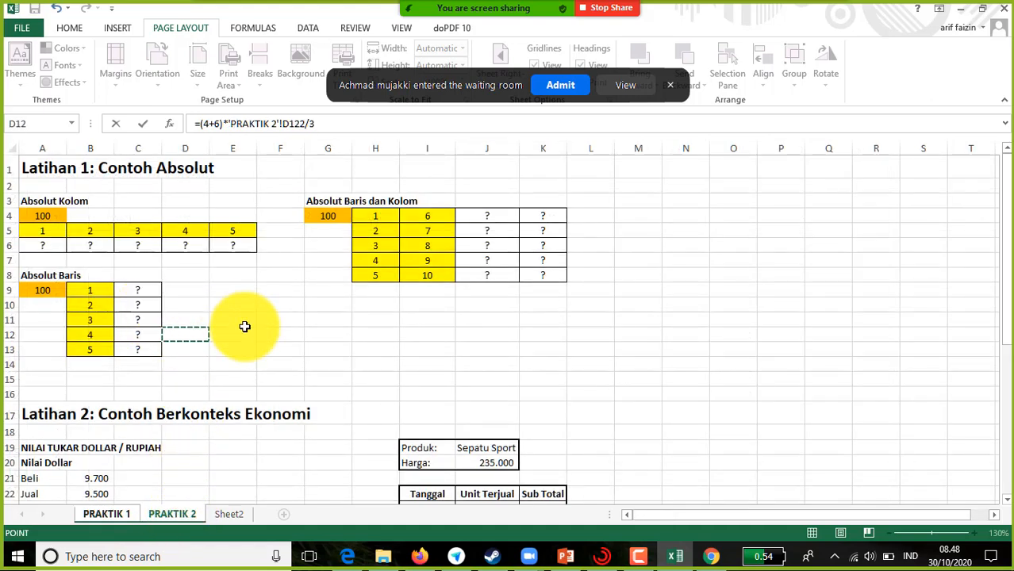
{"action": "key", "text": "Escape"}
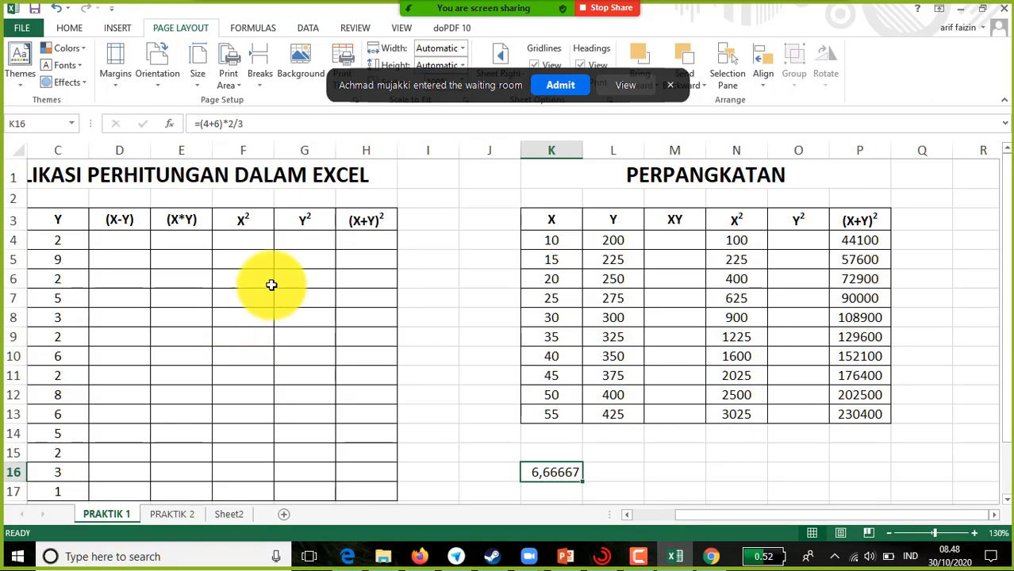
Admit the waiting participants to the meeting, and open the PRAKTIK 2 sheet at cell A6 of the Absolut Kolom table.
{"action": "left_click", "coordinate": [570, 84]}
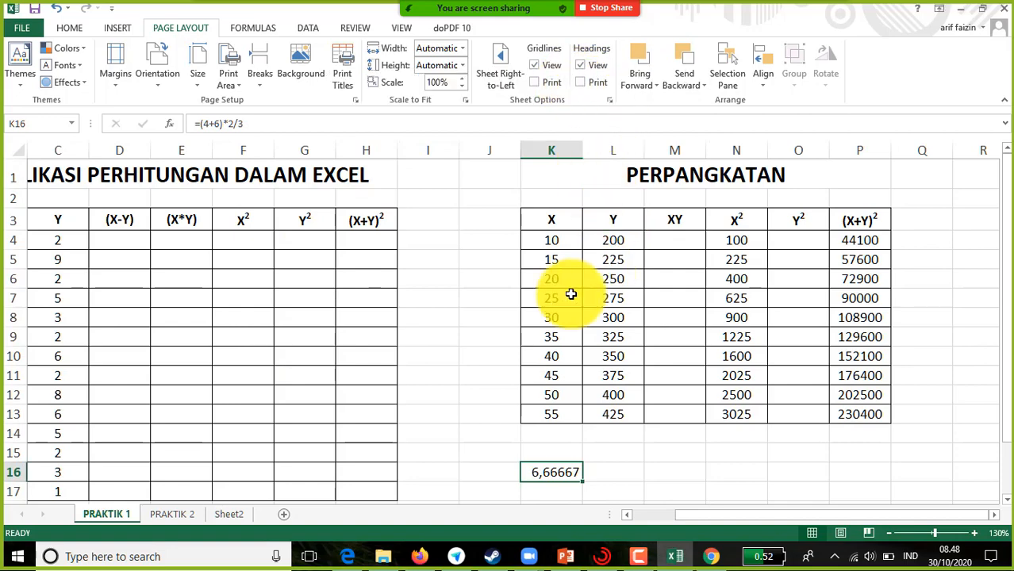
{"action": "left_click", "coordinate": [188, 509]}
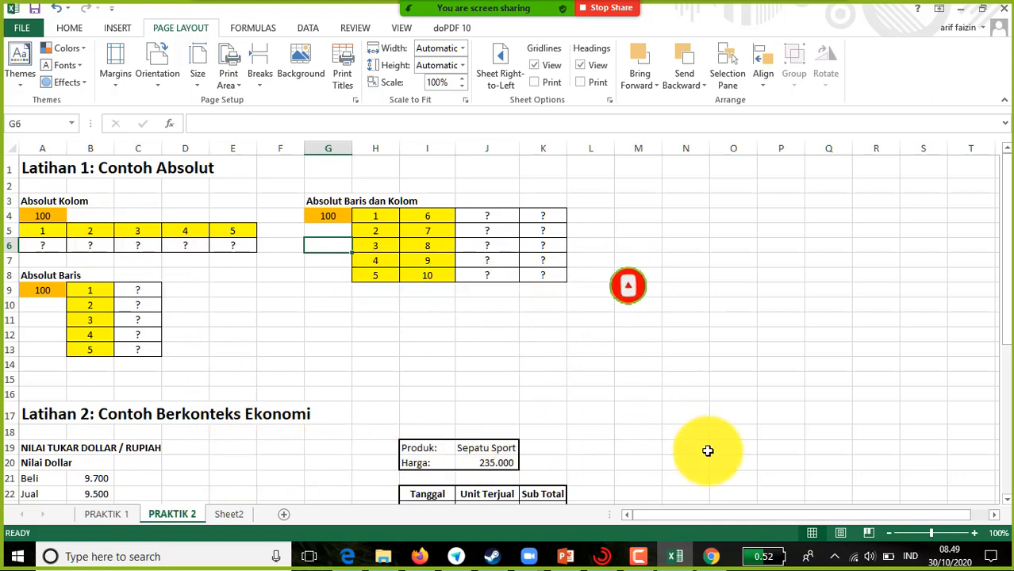
{"action": "mouse_move", "coordinate": [1006, 230]}
{"action": "left_mouse_down"}
{"action": "mouse_move", "coordinate": [1004, 267]}
{"action": "mouse_move", "coordinate": [1005, 222]}
{"action": "left_mouse_up"}
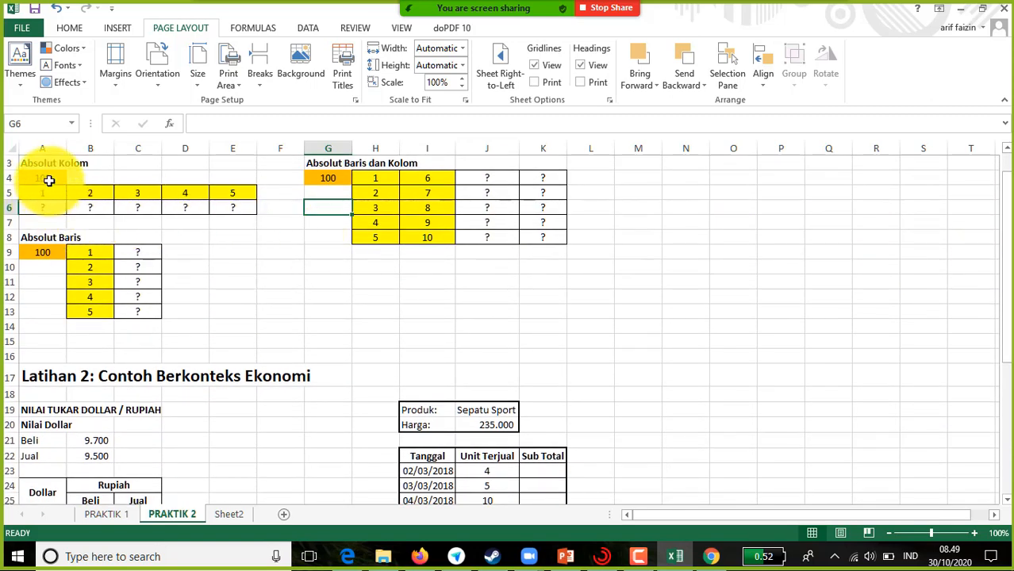
{"action": "left_click", "coordinate": [57, 207]}
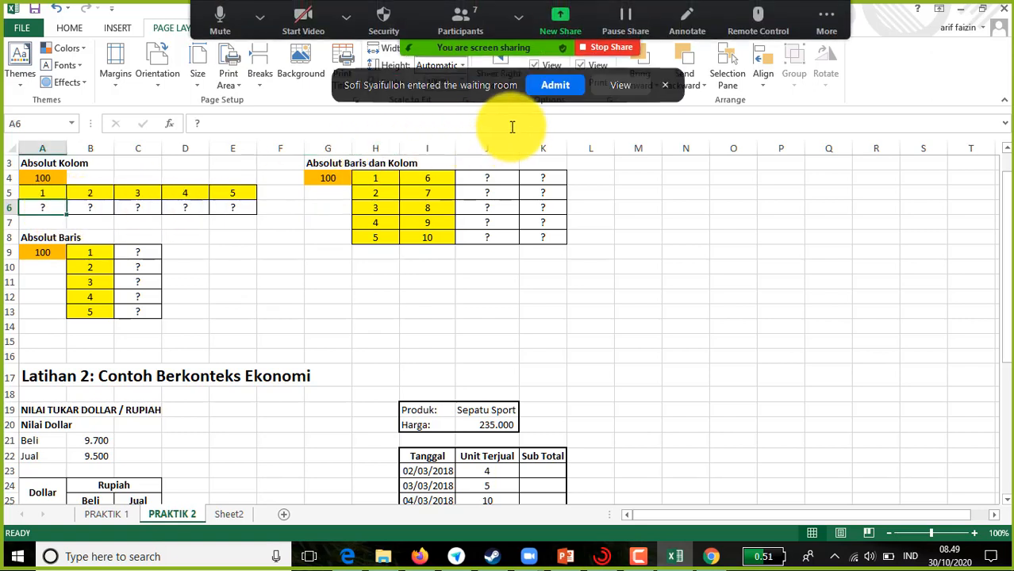
{"action": "left_click", "coordinate": [550, 87]}
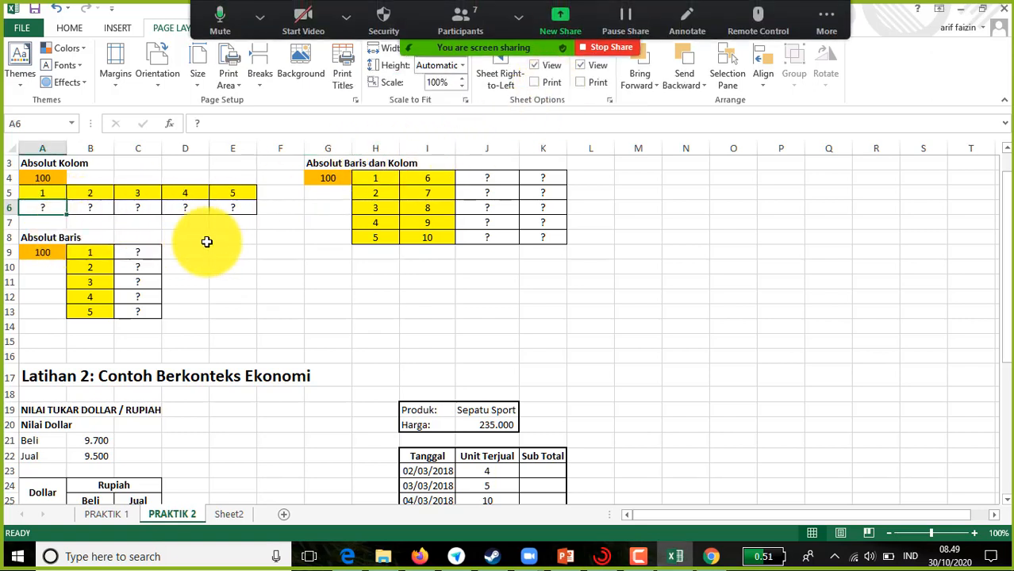
Enter the formula =A5*A4 in cell A6 of the Absolut Kolom table.
{"action": "type", "text": "="}
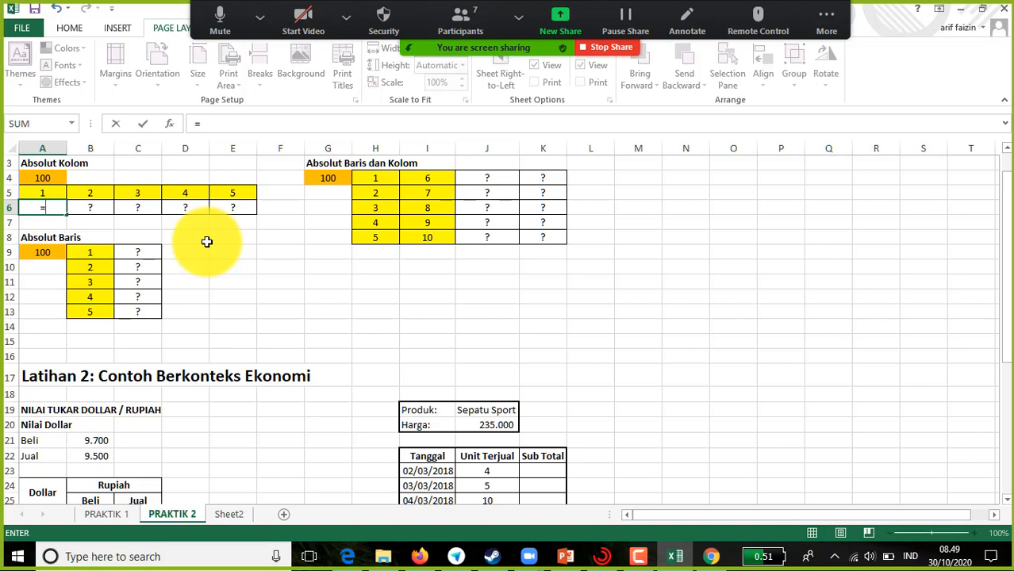
{"action": "left_click", "coordinate": [59, 194]}
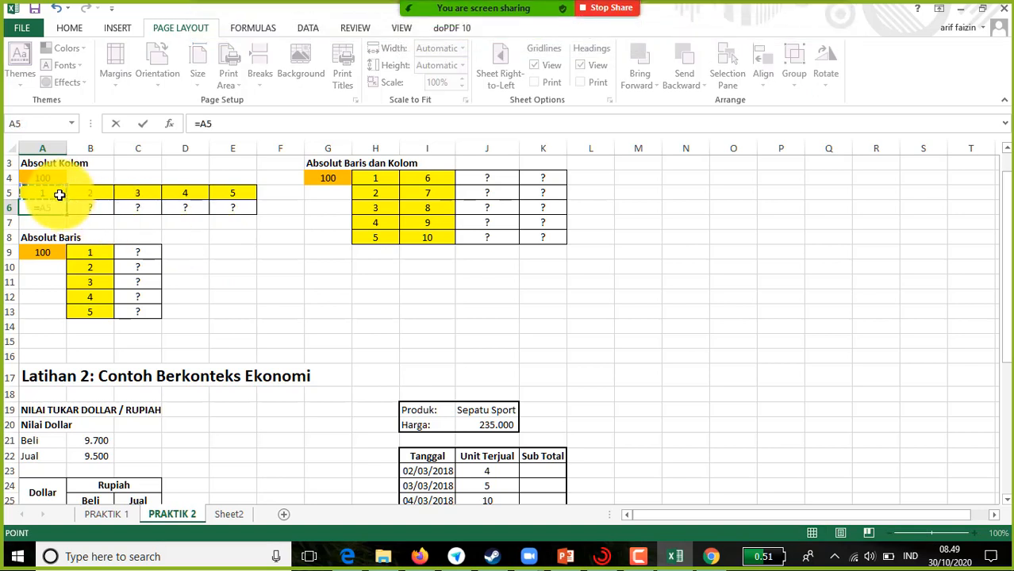
{"action": "type", "text": "*"}
{"action": "left_click", "coordinate": [50, 180]}
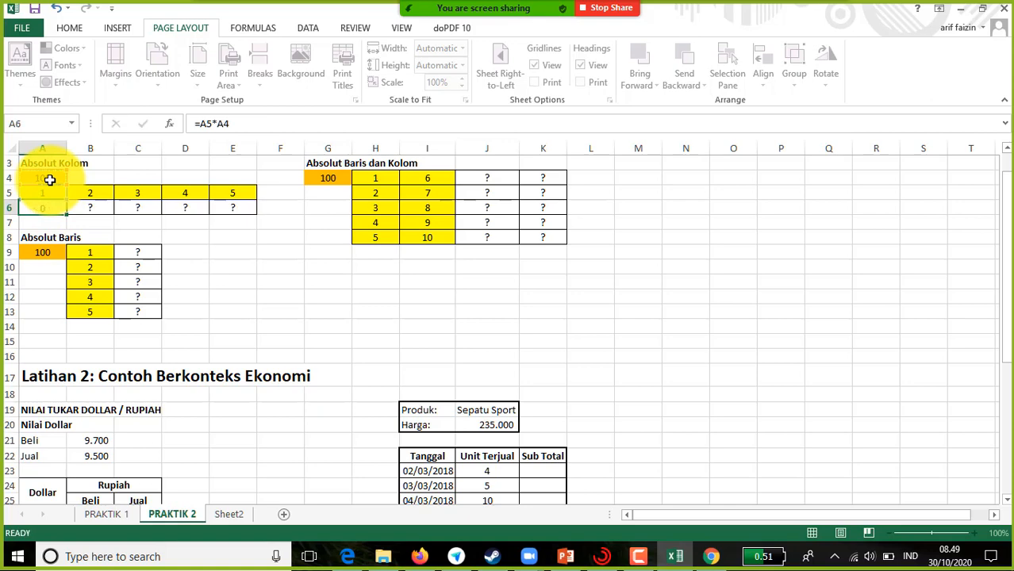
{"action": "key", "text": "Return"}
{"action": "left_click", "coordinate": [57, 208]}
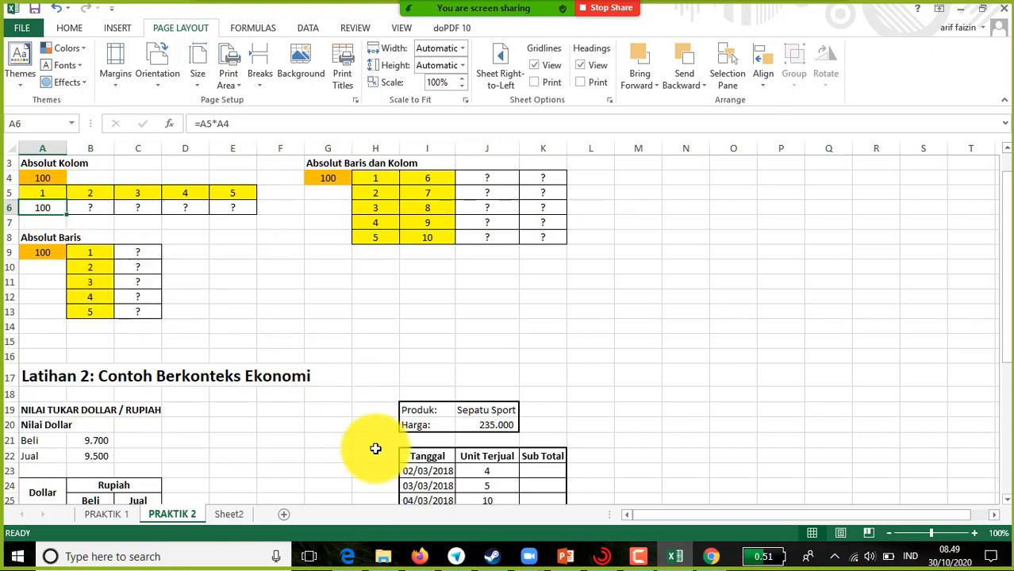
Fill the A6 multiplication formula across the Absolut Kolom row to E6.
{"action": "mouse_move", "coordinate": [527, 551]}
{"action": "left_click", "coordinate": [571, 482]}
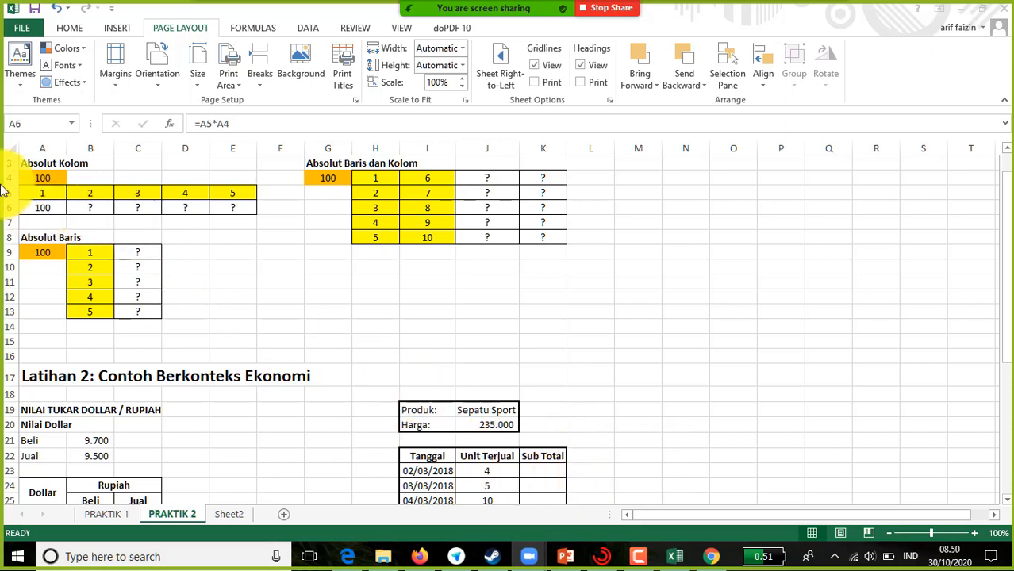
{"action": "left_click_drag", "start_coordinate": [68, 213], "coordinate": [239, 222]}
{"action": "left_click_drag", "start_coordinate": [247, 221], "coordinate": [247, 220]}
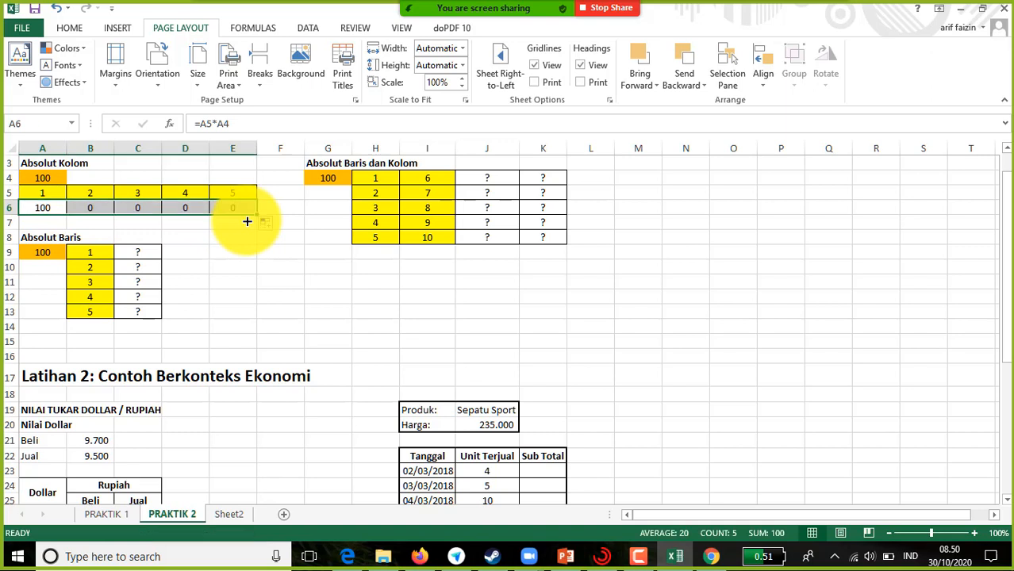
Change the formula in cell A6 to =A5*$A$4 and fill it across the Absolut Kolom row to E6.
{"action": "left_click", "coordinate": [50, 208]}
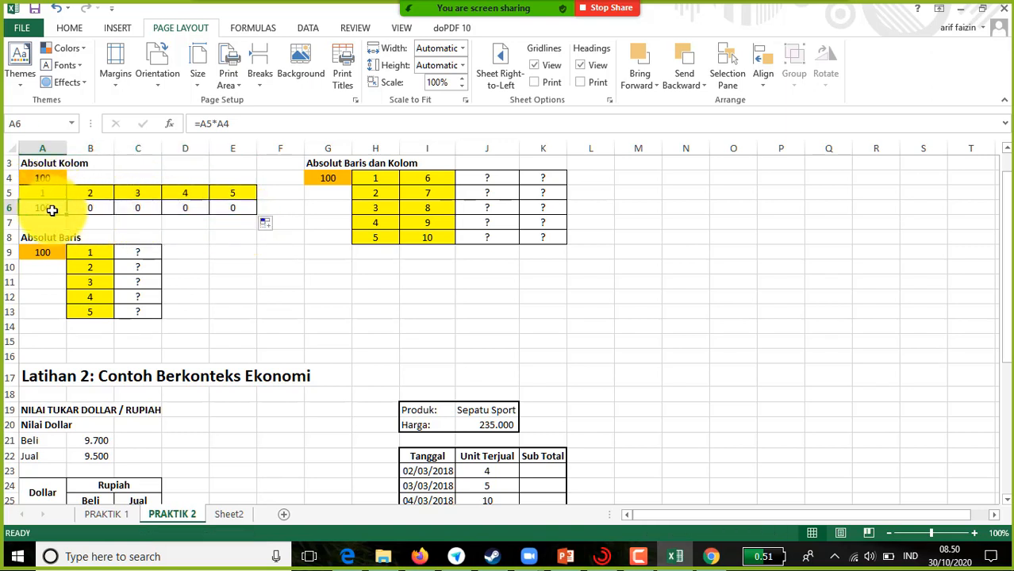
{"action": "double_click", "coordinate": [51, 209]}
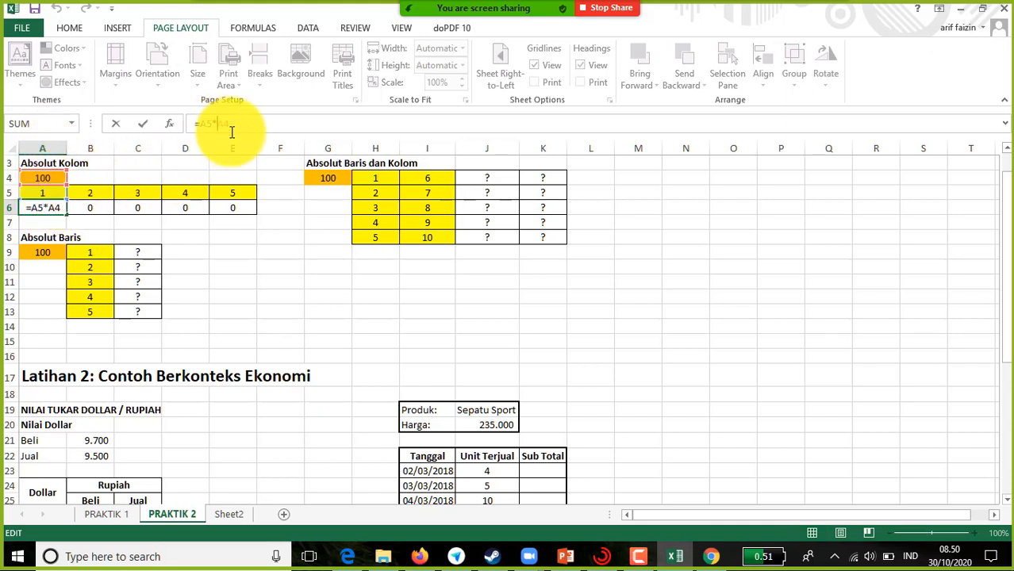
{"action": "type", "text": "$A"}
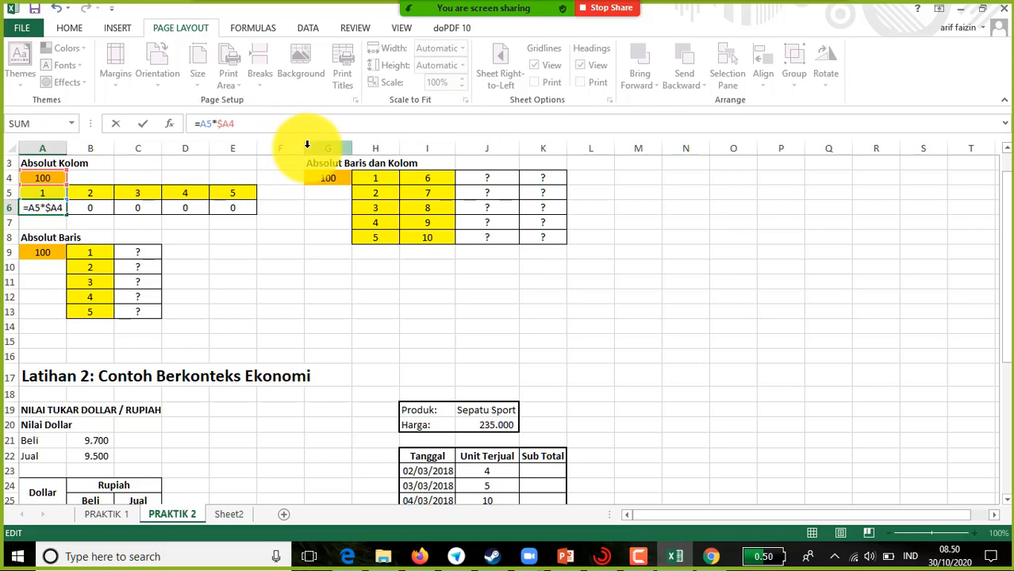
{"action": "type", "text": "$"}
{"action": "key", "text": "Return"}
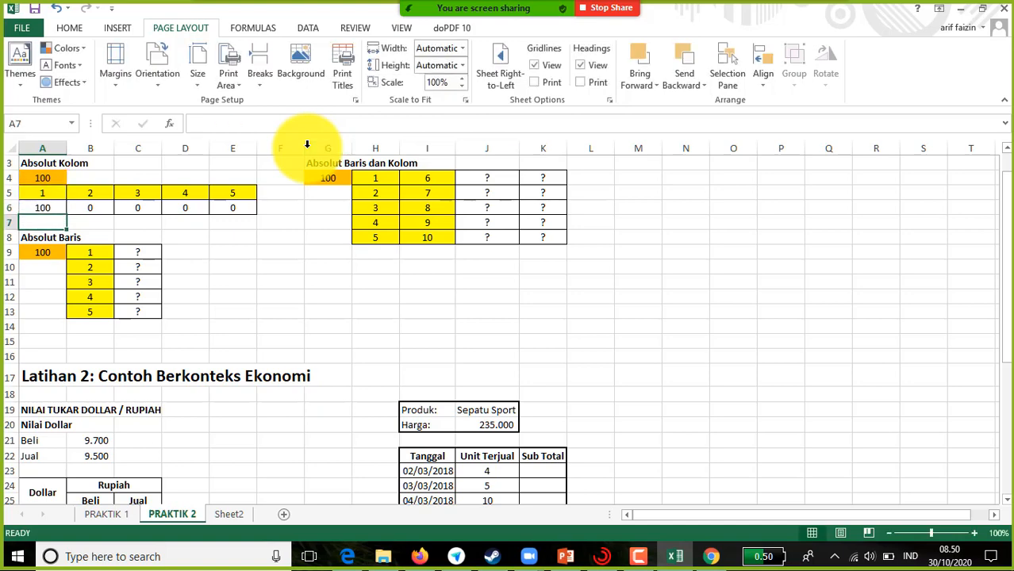
{"action": "left_click", "coordinate": [45, 208]}
{"action": "left_click_drag", "start_coordinate": [68, 215], "coordinate": [237, 221]}
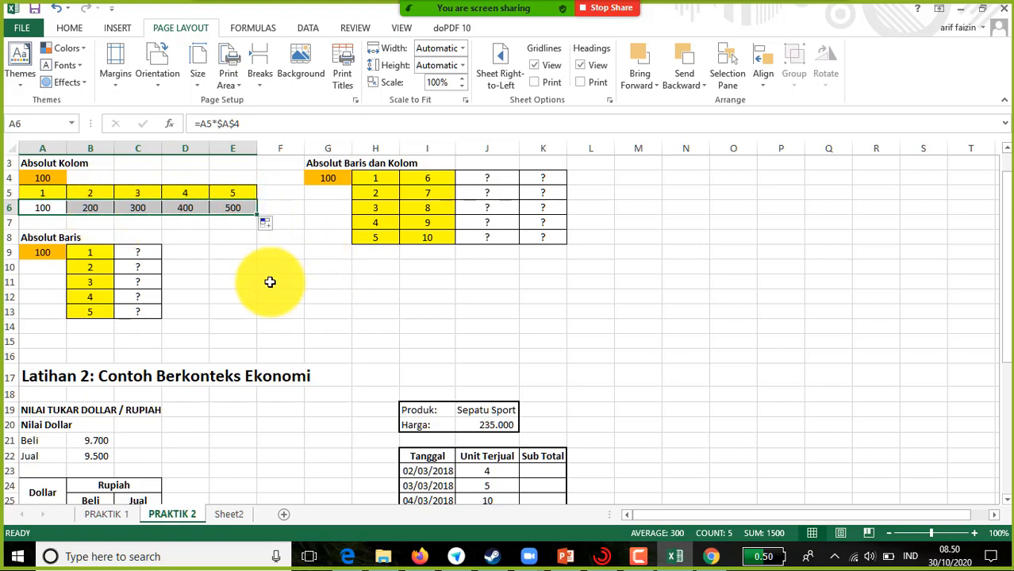
Enter the formula =B9*A9 in cell C9 of the Absolut Baris table and fill it down to C13.
{"action": "left_click", "coordinate": [152, 256]}
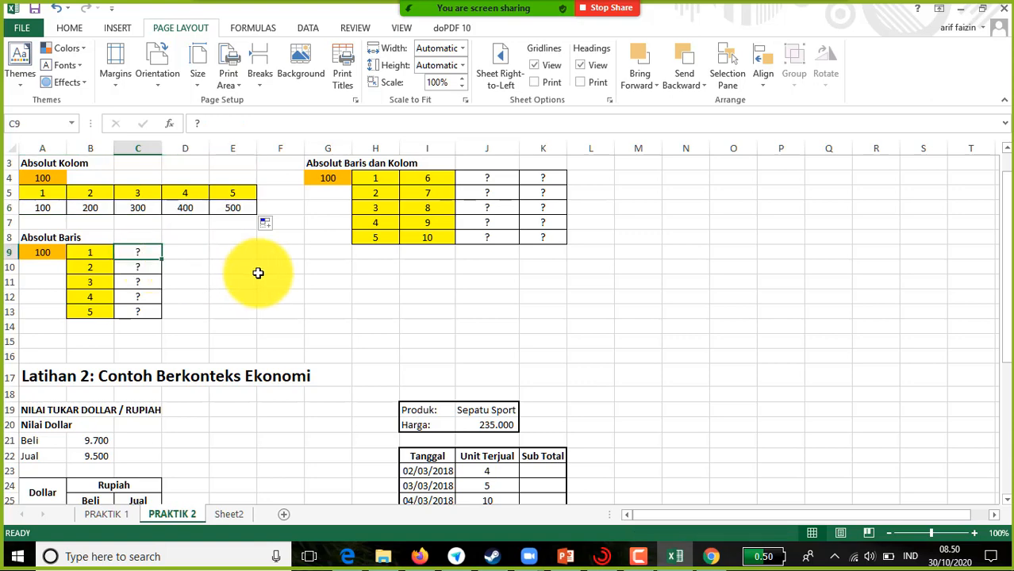
{"action": "type", "text": "="}
{"action": "left_click", "coordinate": [99, 249]}
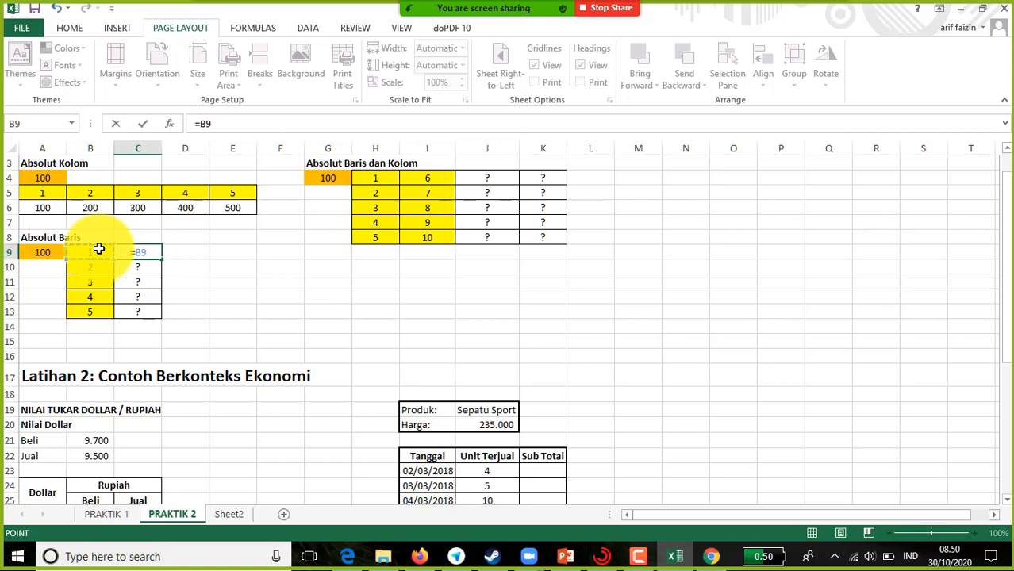
{"action": "type", "text": "*"}
{"action": "left_click", "coordinate": [41, 251]}
{"action": "key", "text": "Return"}
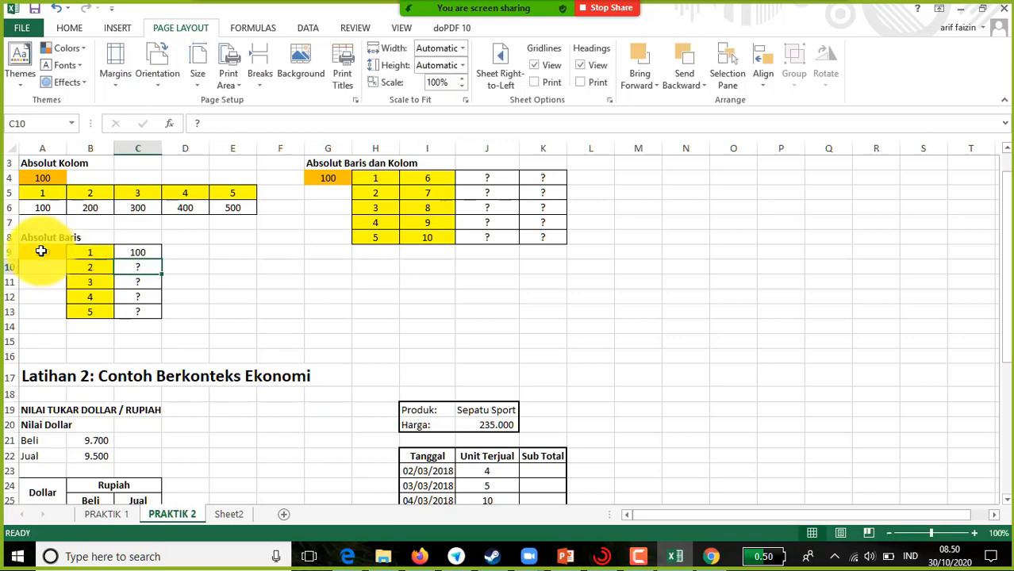
{"action": "left_click", "coordinate": [141, 254]}
{"action": "left_click_drag", "start_coordinate": [162, 262], "coordinate": [165, 317]}
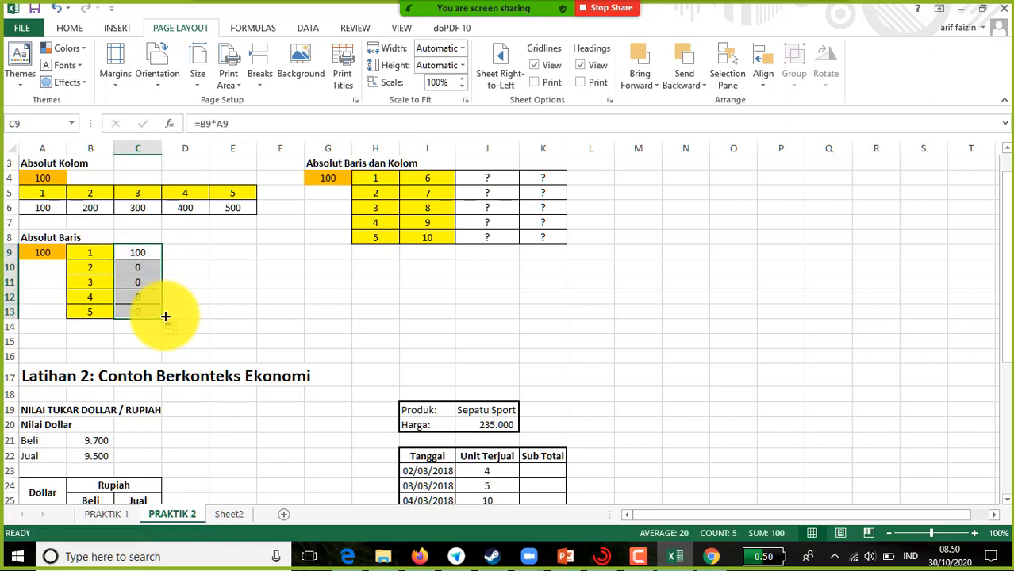
Change the formula in cell C9 to =B9*$A$9 and refill the Absolut Baris column down to C13.
{"action": "double_click", "coordinate": [140, 254]}
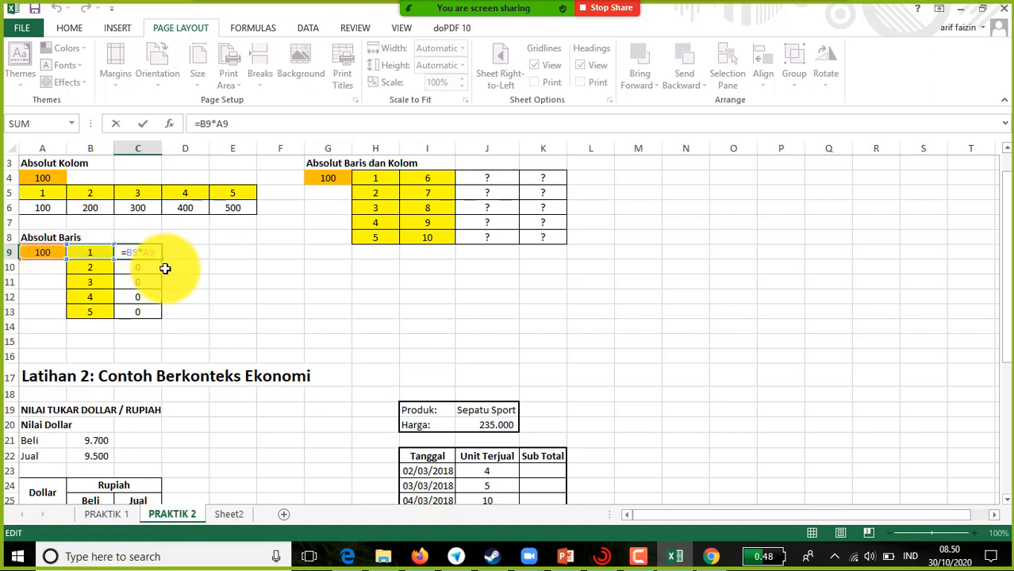
{"action": "type", "text": "$A$"}
{"action": "key", "text": "Return"}
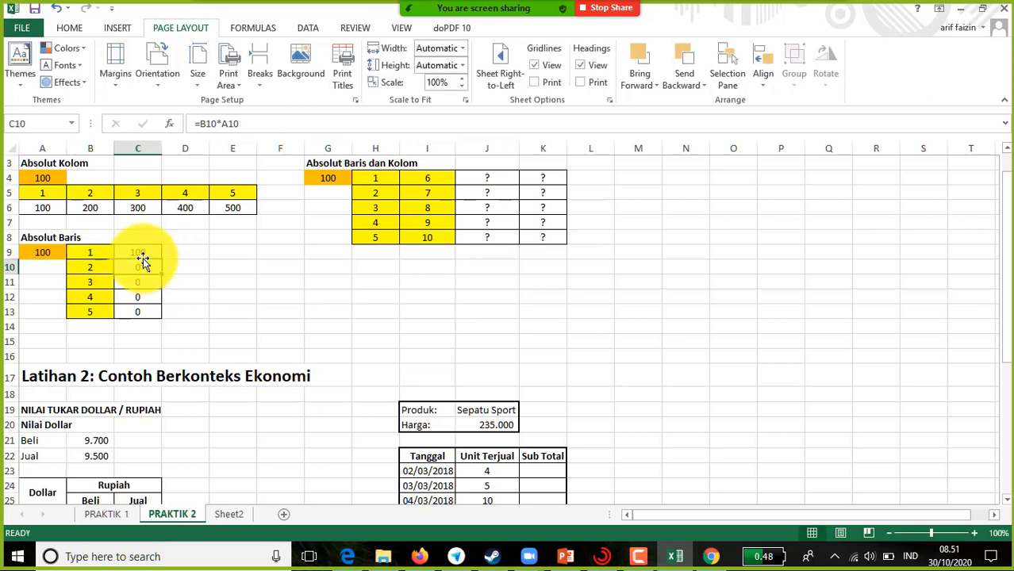
{"action": "left_click", "coordinate": [147, 251]}
{"action": "left_click_drag", "start_coordinate": [161, 260], "coordinate": [163, 314]}
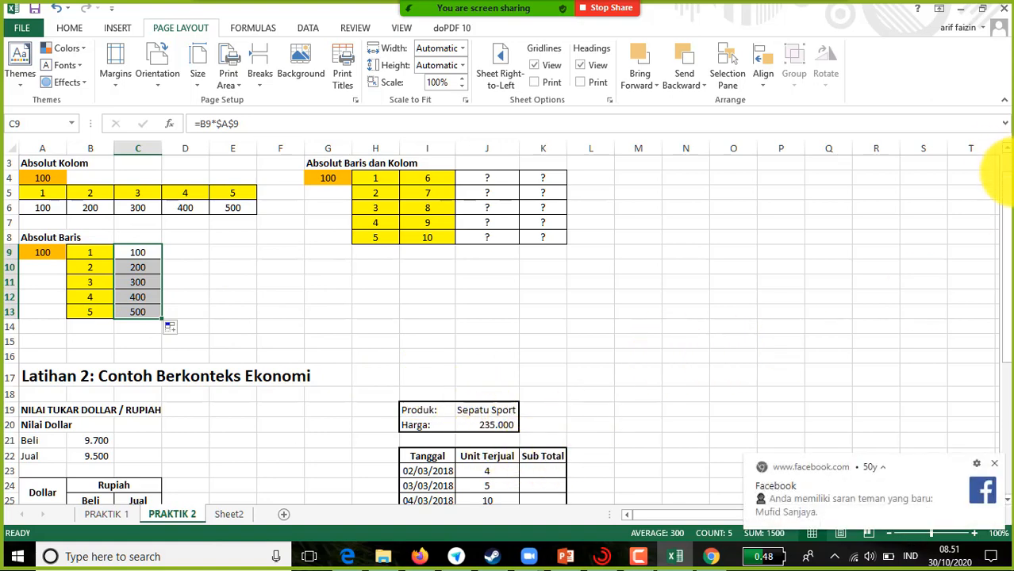
Enter the formula =A26*B21 in cell B26 of the dollar-rupiah table and fill it down the Beli column to B38.
{"action": "left_click_drag", "start_coordinate": [1006, 195], "coordinate": [1010, 329]}
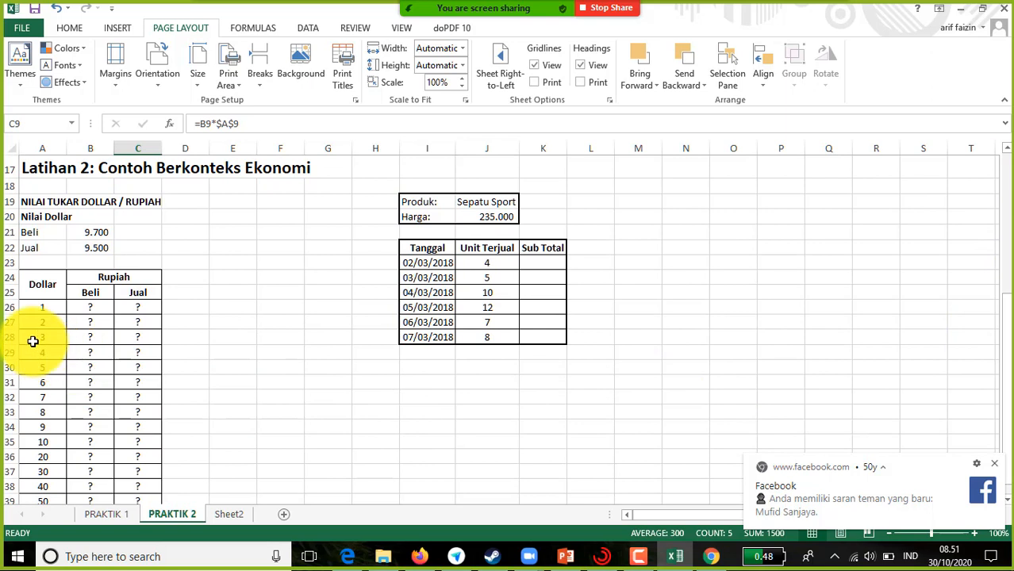
{"action": "left_click", "coordinate": [105, 310]}
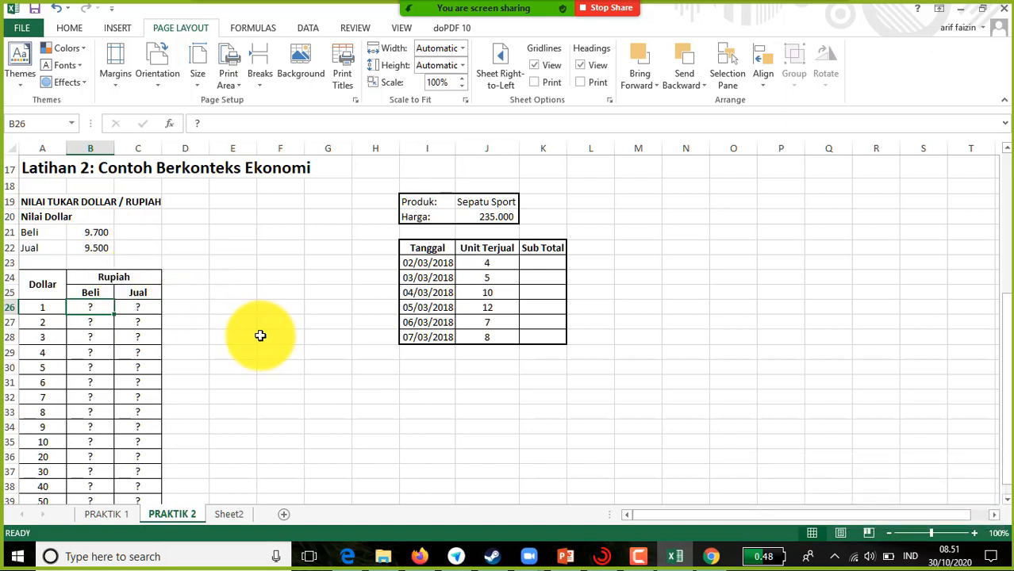
{"action": "type", "text": "="}
{"action": "left_click", "coordinate": [47, 307]}
{"action": "type", "text": "*"}
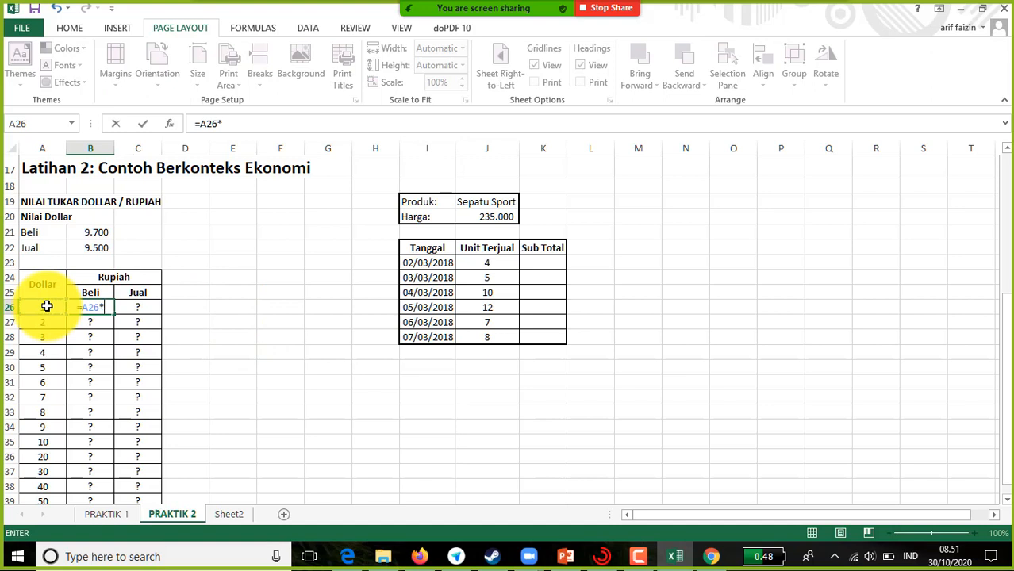
{"action": "left_click", "coordinate": [91, 232]}
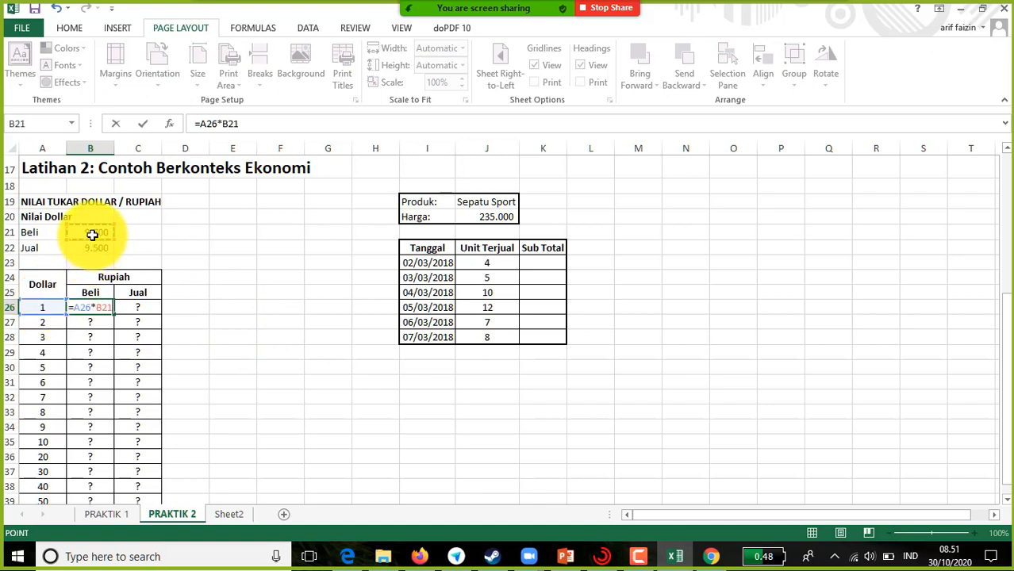
{"action": "key", "text": "Return"}
{"action": "left_click", "coordinate": [95, 307]}
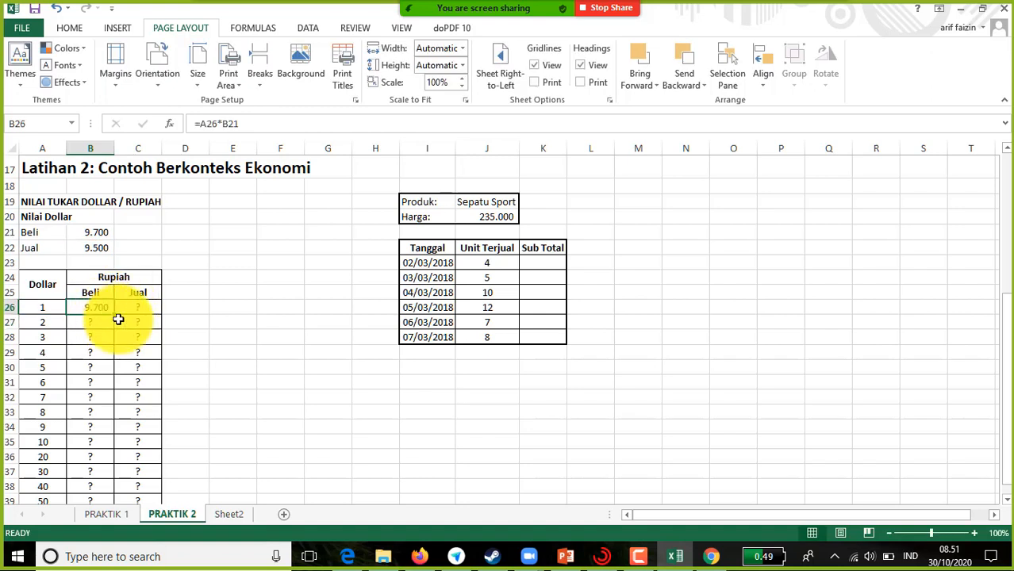
{"action": "left_click_drag", "start_coordinate": [118, 318], "coordinate": [117, 486]}
Change the formula in cell B26 to =A26*$B$21 and fill it down the Beli column to B39.
{"action": "left_click", "coordinate": [98, 308]}
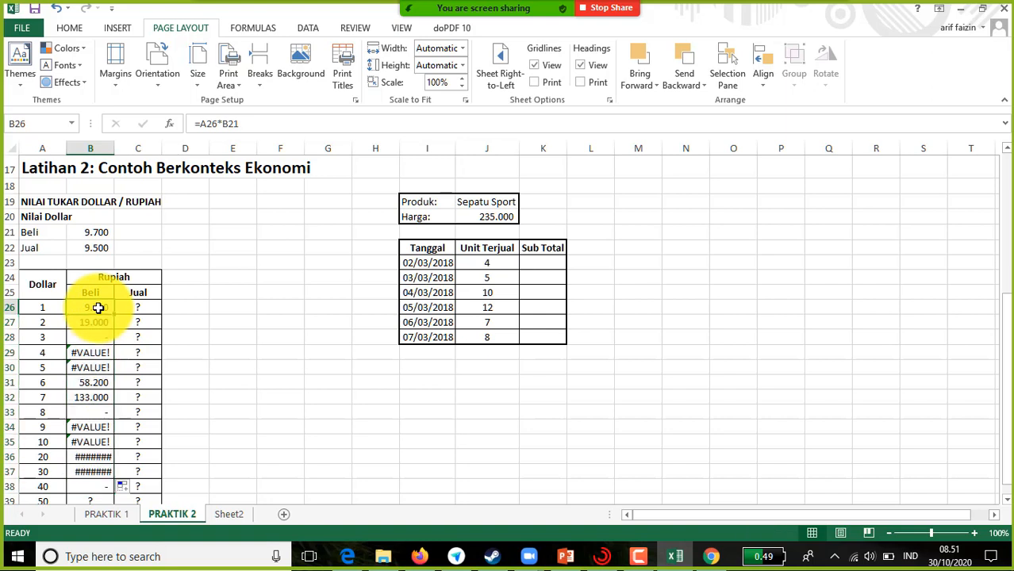
{"action": "double_click", "coordinate": [93, 308]}
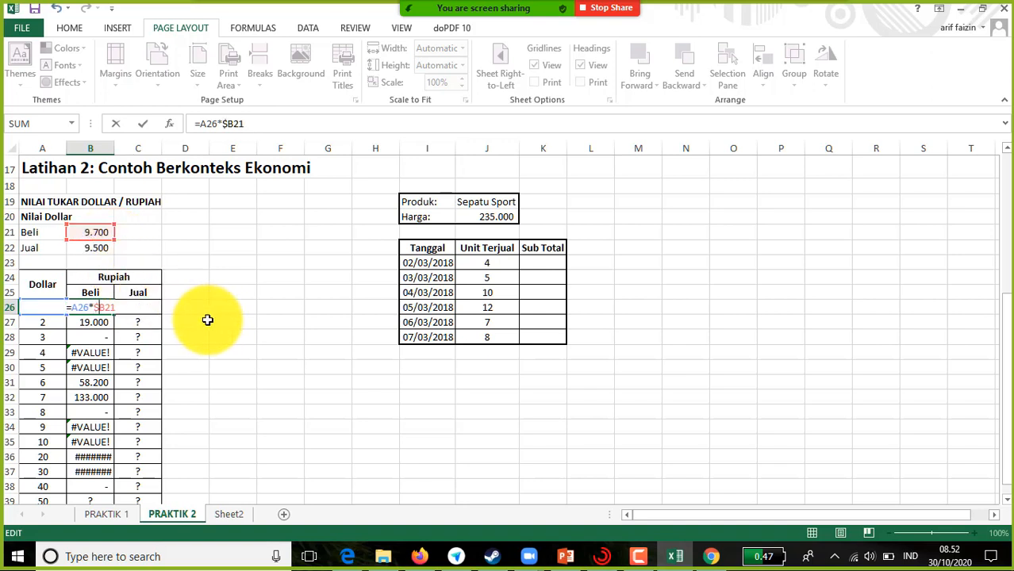
{"action": "left_click", "coordinate": [94, 307]}
{"action": "type", "text": "$"}
{"action": "key", "text": "Right"}
{"action": "type", "text": "$"}
{"action": "key", "text": "Return"}
{"action": "left_click_drag", "start_coordinate": [104, 306], "coordinate": [115, 491]}
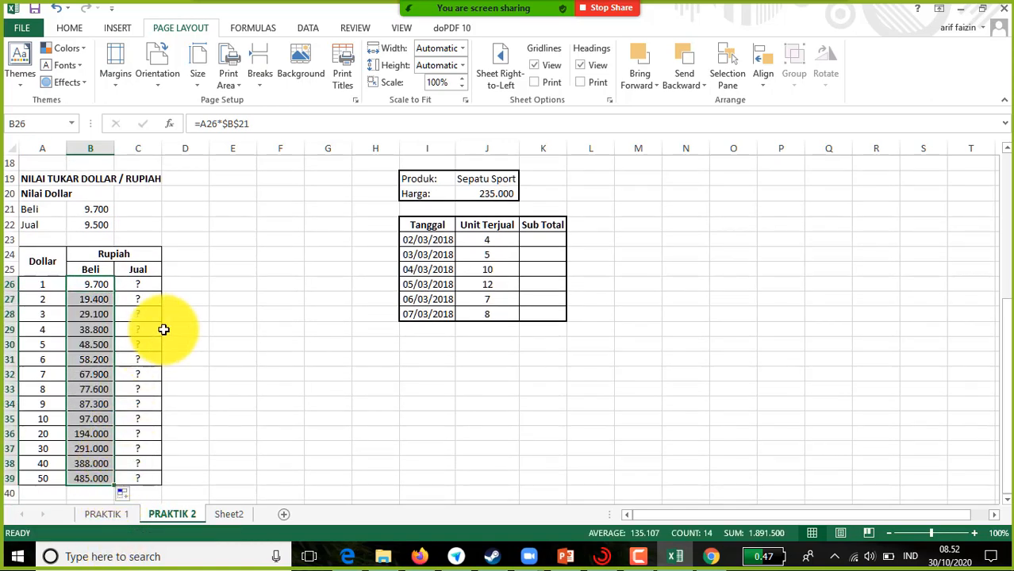
Enter the formula =A26*$B$22 in cell C26 and fill it down the Jual column to C39.
{"action": "left_click", "coordinate": [145, 285]}
{"action": "type", "text": "="}
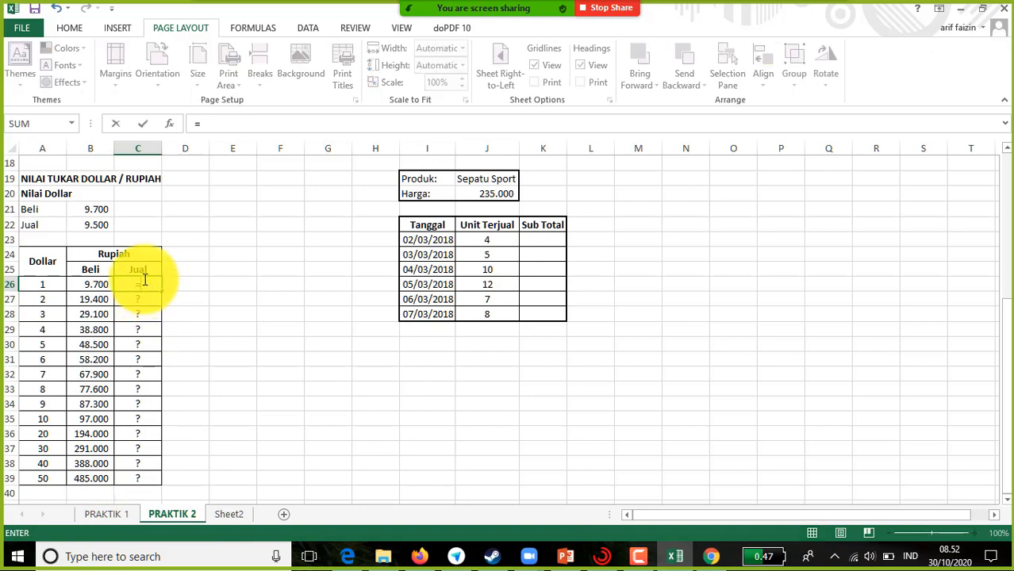
{"action": "left_click", "coordinate": [42, 281]}
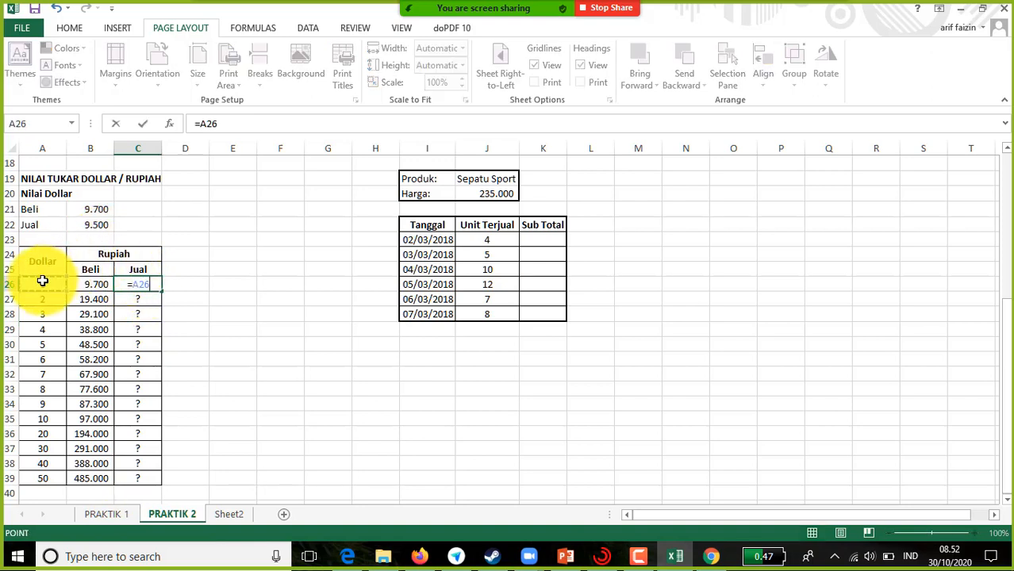
{"action": "type", "text": "*"}
{"action": "left_click", "coordinate": [99, 224]}
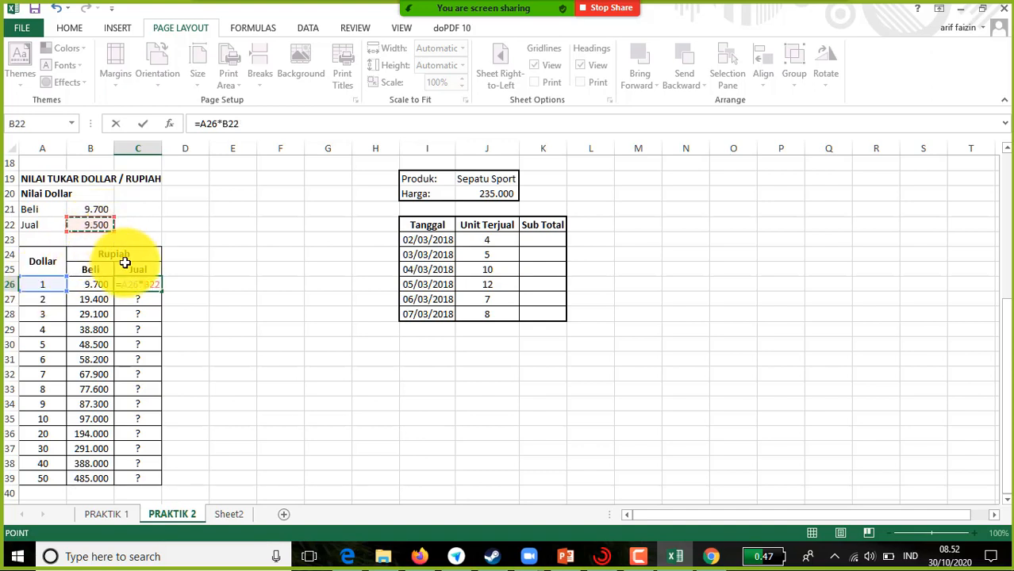
{"action": "left_click", "coordinate": [145, 284]}
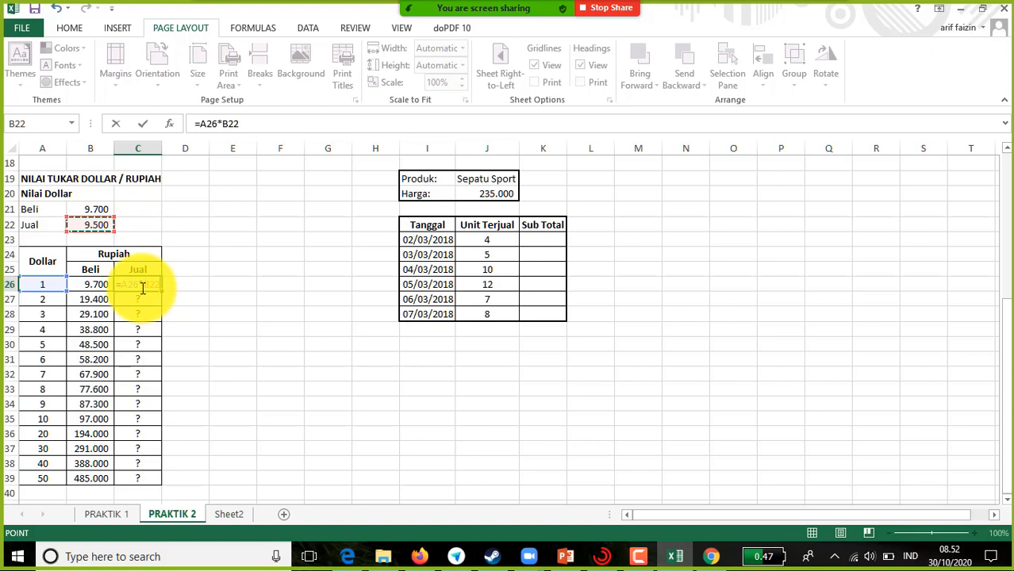
{"action": "key", "text": "F4"}
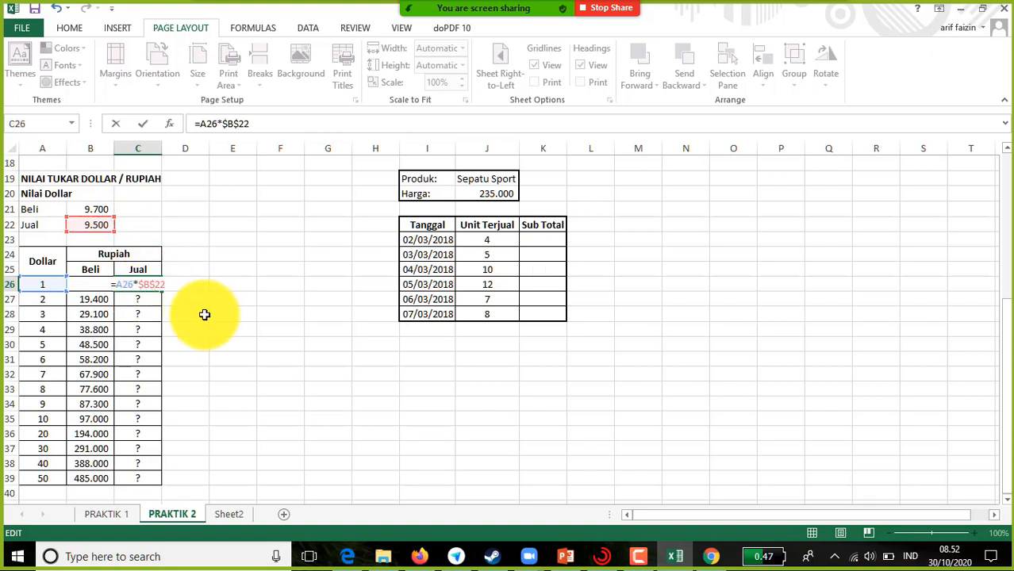
{"action": "left_click", "coordinate": [156, 284]}
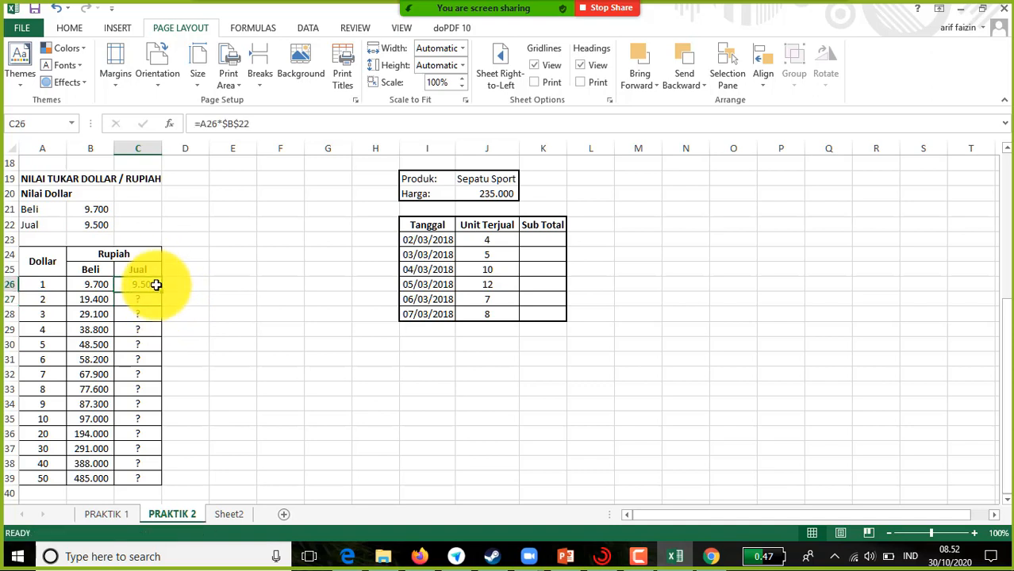
{"action": "left_click_drag", "start_coordinate": [161, 290], "coordinate": [161, 485]}
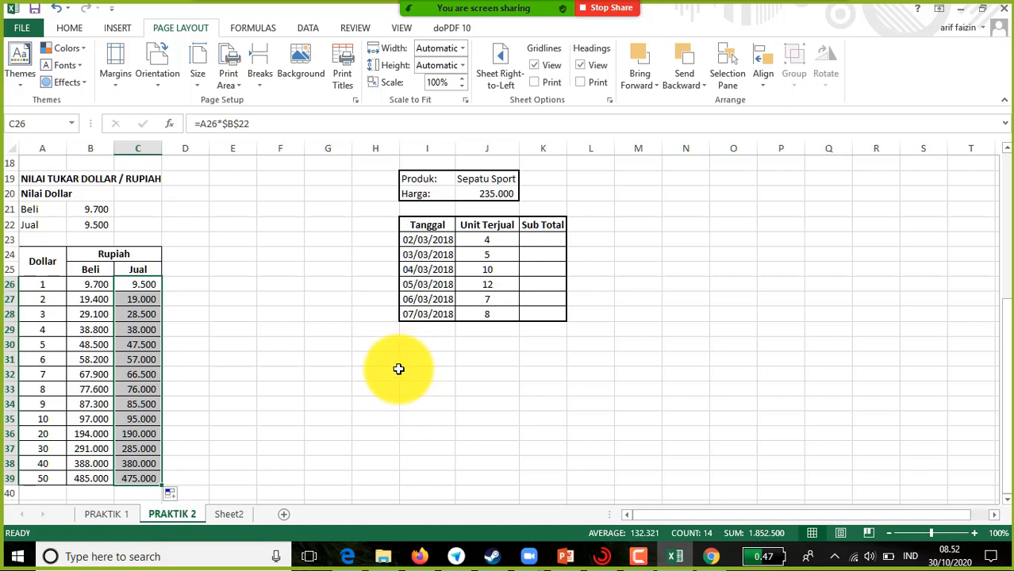
Enter the formula =J23*J20 in cell K23 of the Sub Total column.
{"action": "left_click", "coordinate": [474, 417]}
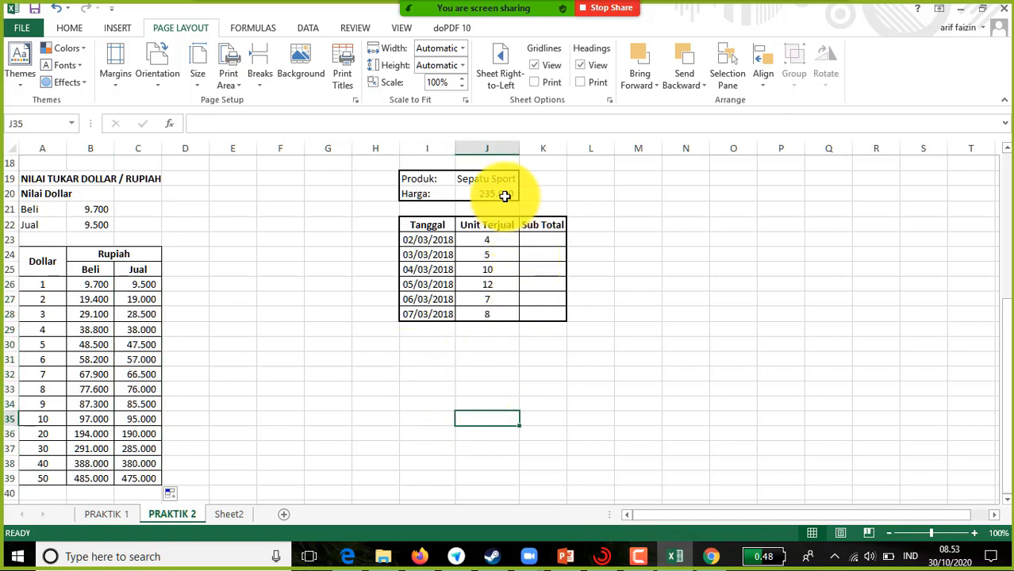
{"action": "left_click", "coordinate": [535, 241]}
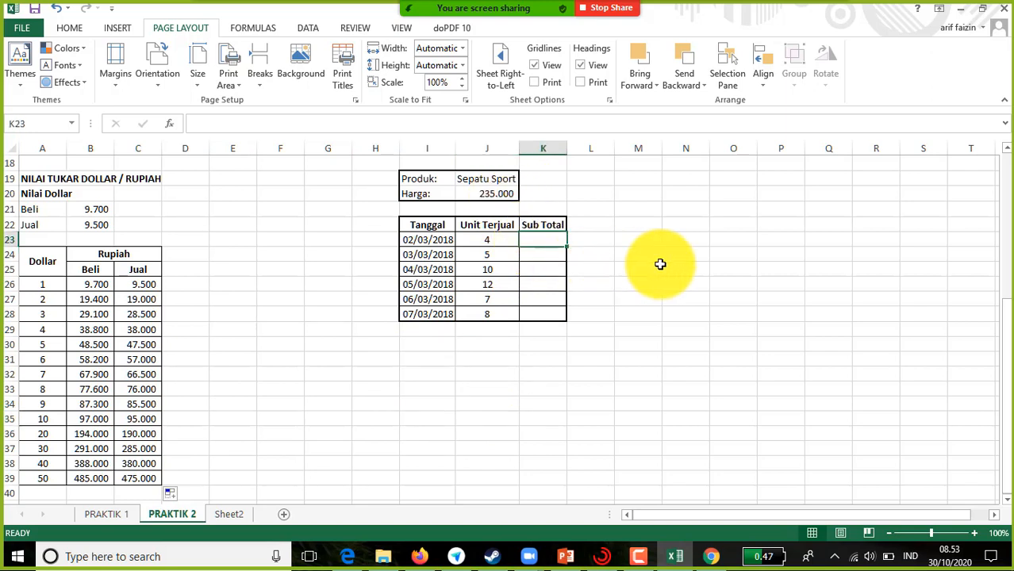
{"action": "type", "text": "="}
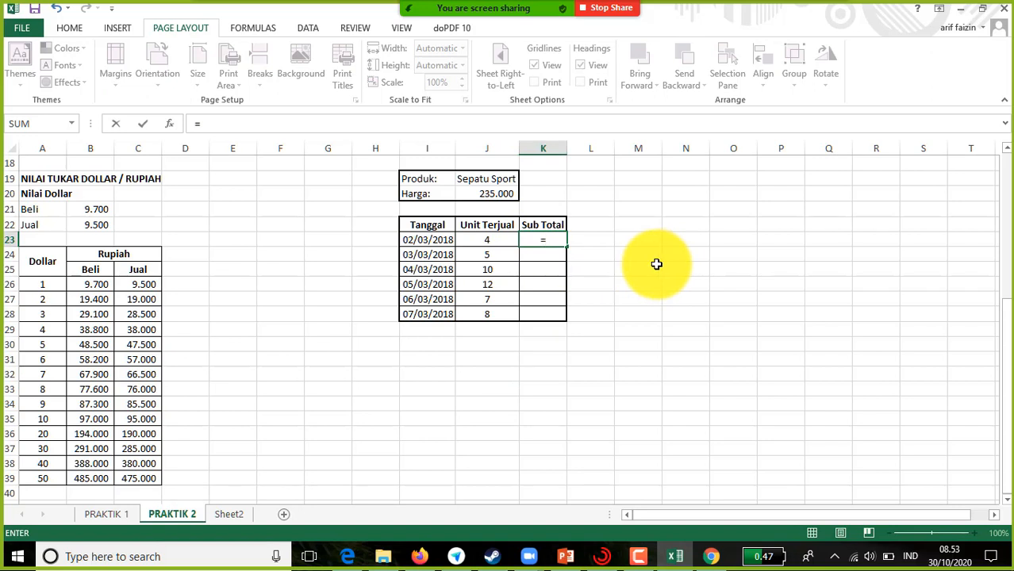
{"action": "left_click", "coordinate": [499, 238]}
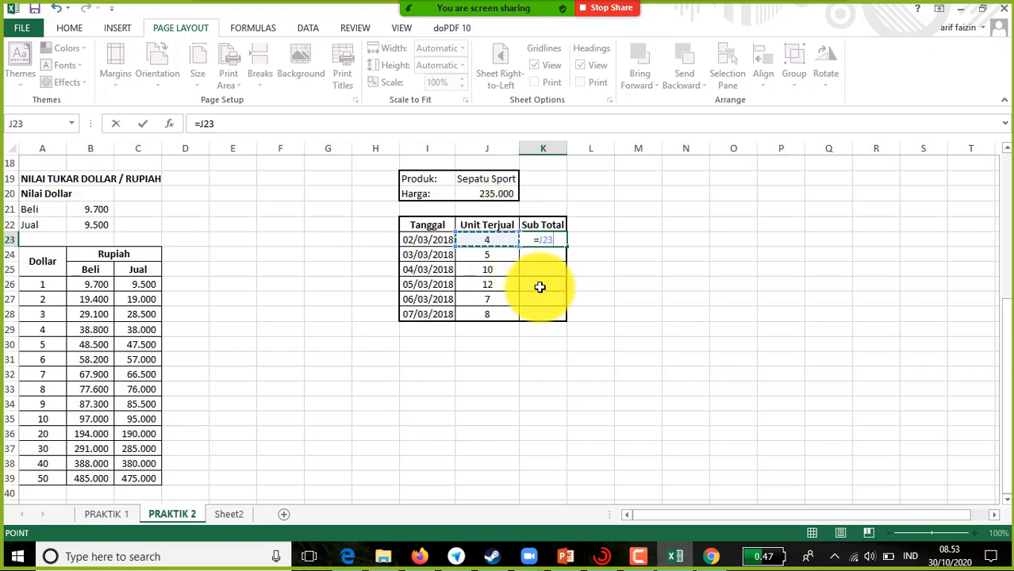
{"action": "left_click", "coordinate": [492, 195]}
{"action": "key", "text": "Return"}
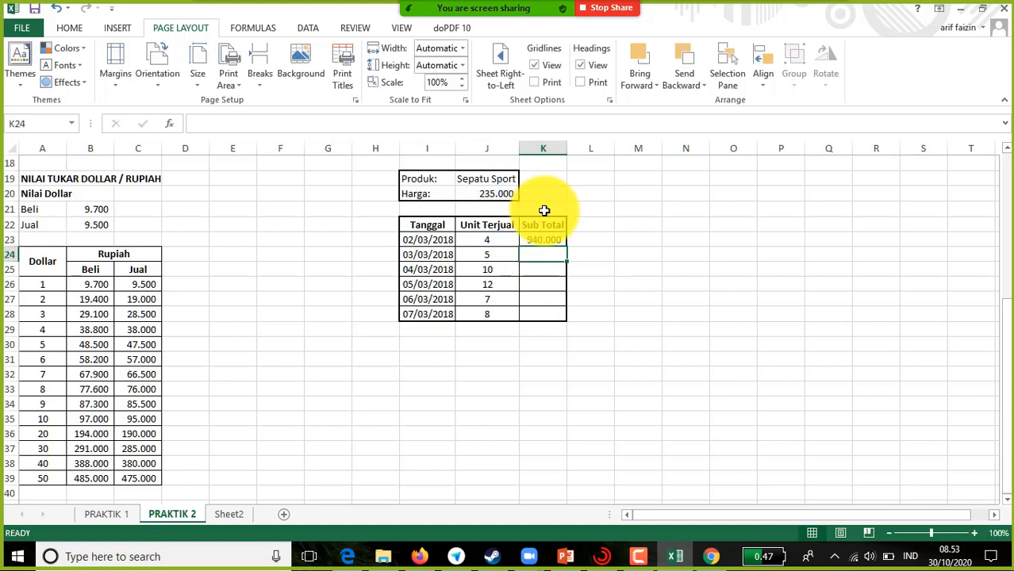
Make the price reference in cell K23 absolute, so that the formula reads =J23*$J$20.
{"action": "left_click", "coordinate": [555, 243]}
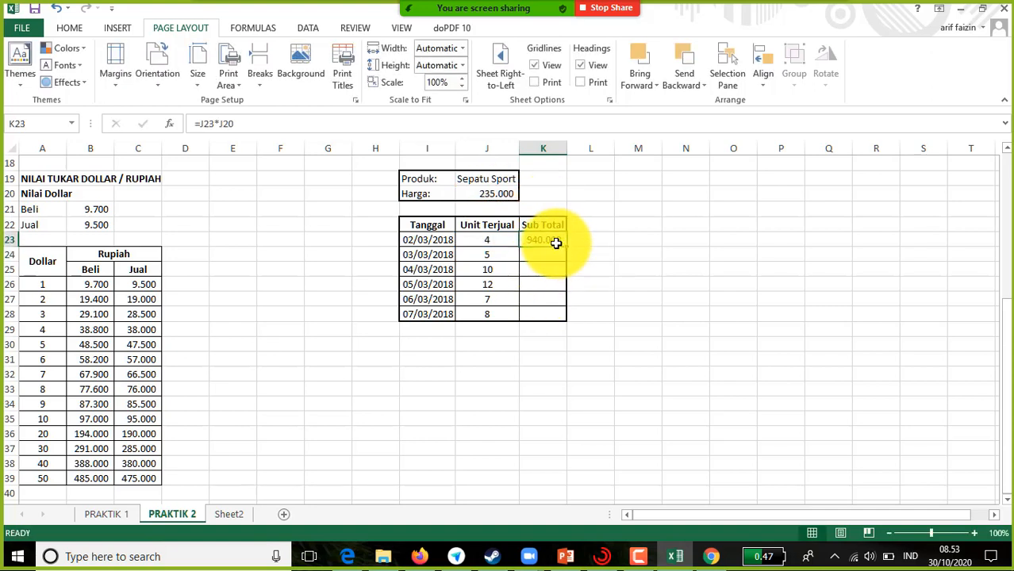
{"action": "left_click", "coordinate": [219, 124]}
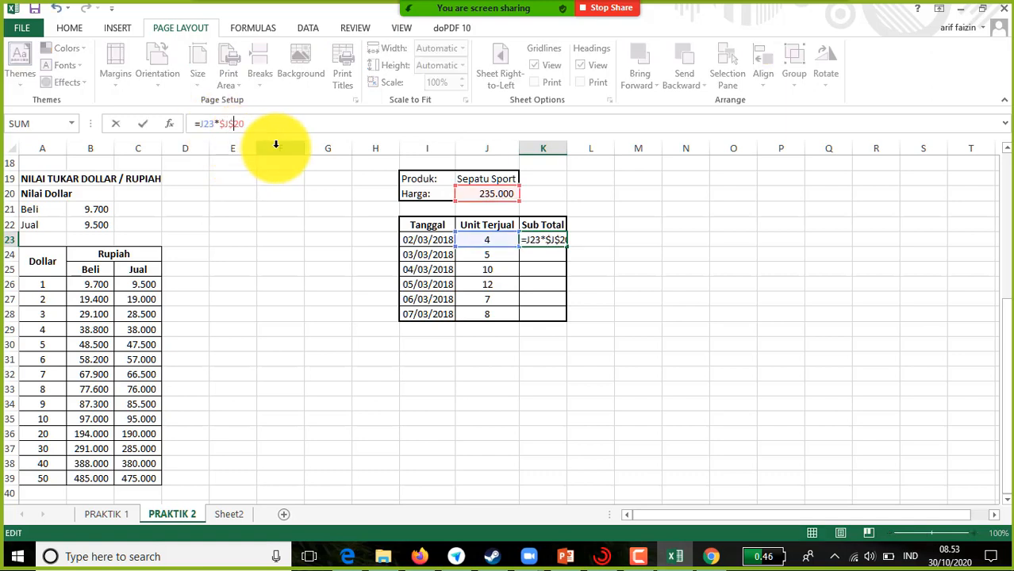
{"action": "key", "text": "Return"}
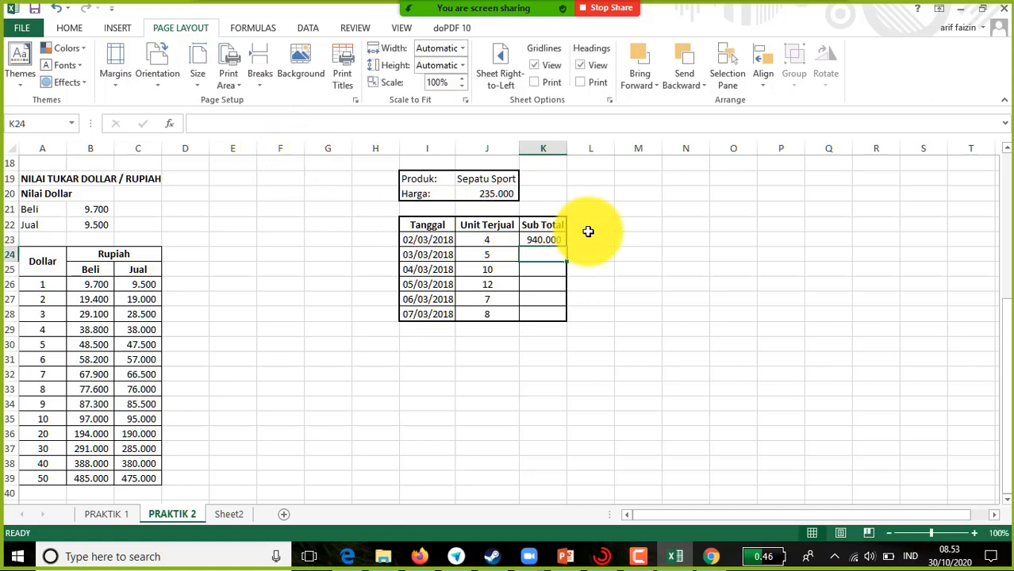
Fill the formula in K23 down the Sub Total column to K28 and autofit the width of column K.
{"action": "left_click", "coordinate": [553, 240]}
{"action": "left_click_drag", "start_coordinate": [564, 248], "coordinate": [566, 322]}
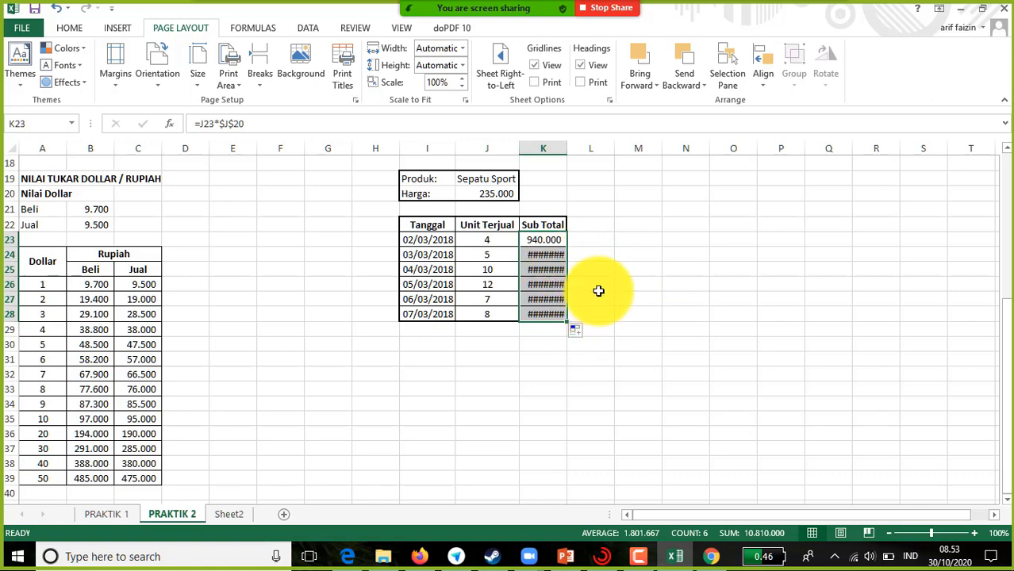
{"action": "double_click", "coordinate": [564, 150]}
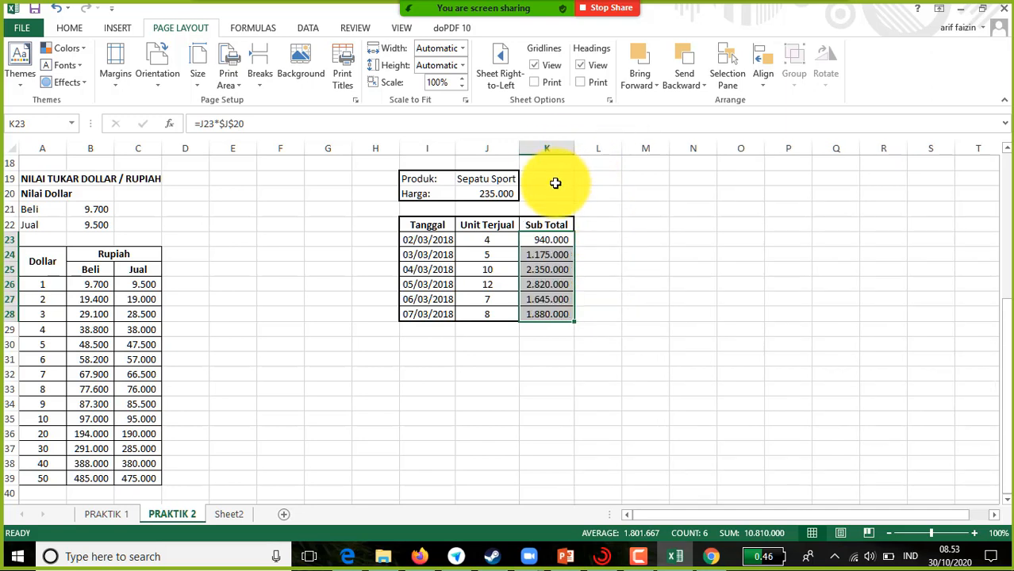
Narrow column K below the width of its Sub Total values, zoom the sheet to 150%, and autofit the column again.
{"action": "left_click_drag", "start_coordinate": [575, 149], "coordinate": [564, 152]}
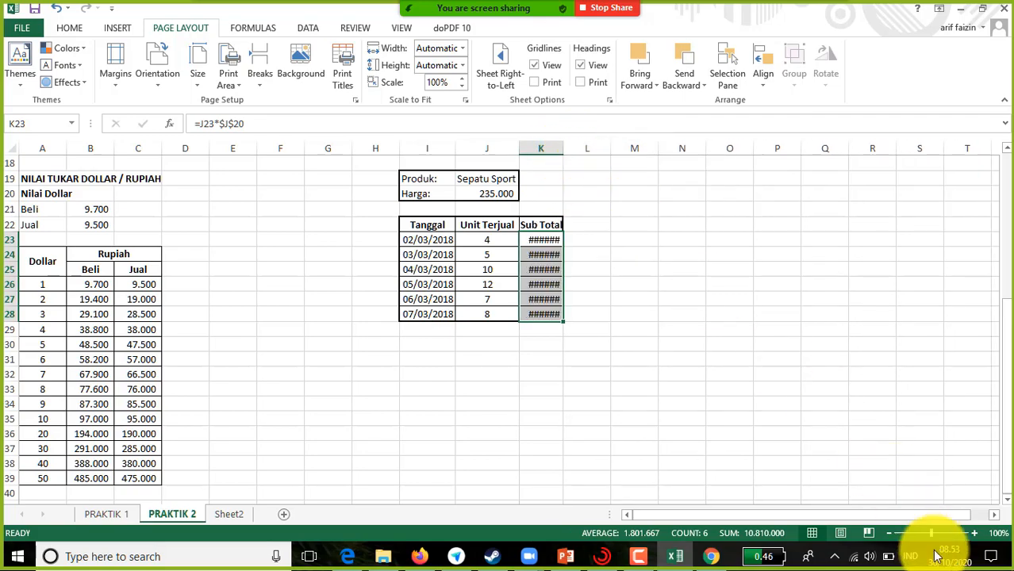
{"action": "left_click", "coordinate": [975, 534]}
{"action": "left_click", "coordinate": [975, 534]}
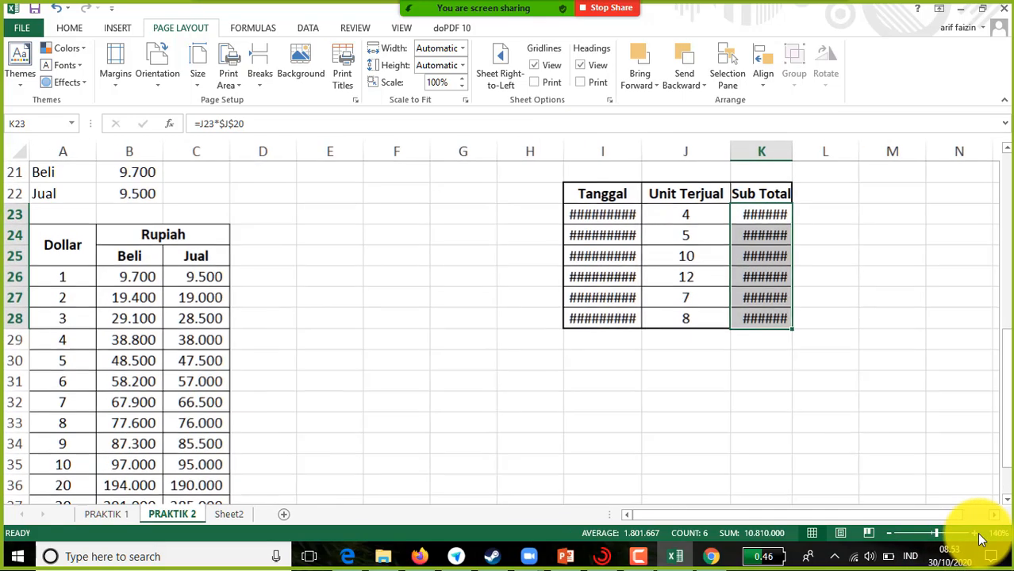
{"action": "left_click", "coordinate": [976, 534]}
{"action": "left_click_drag", "start_coordinate": [728, 517], "coordinate": [820, 516]}
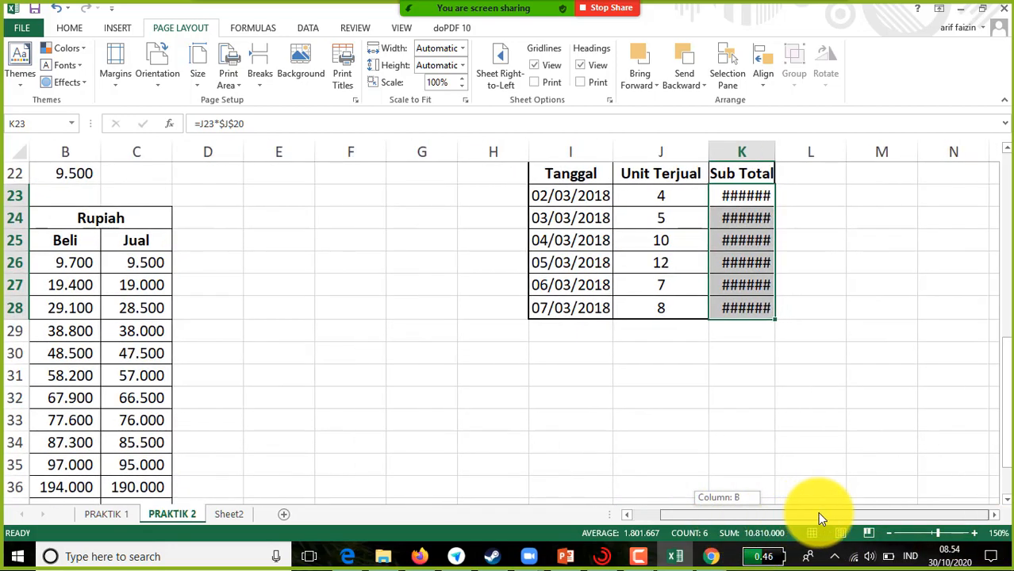
{"action": "left_click_drag", "start_coordinate": [1000, 419], "coordinate": [992, 373]}
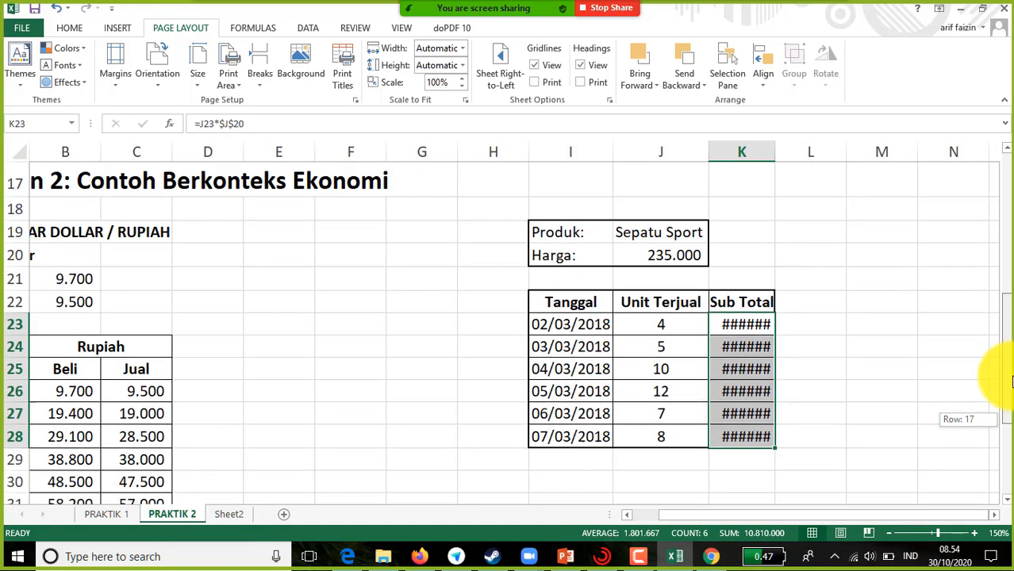
{"action": "double_click", "coordinate": [775, 156]}
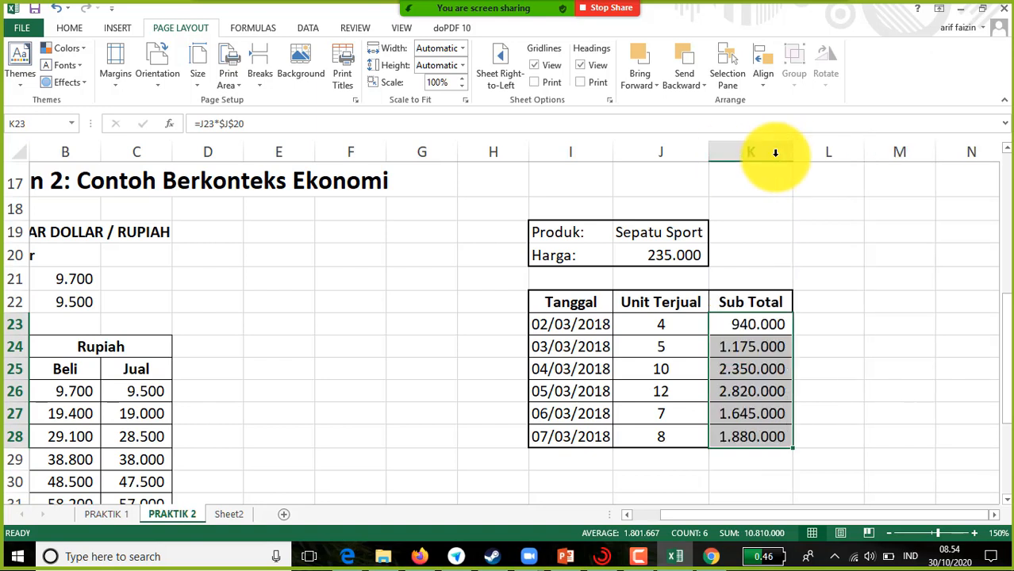
Narrow the Tanggal column I in two stages, then autofit it to its dates.
{"action": "left_click_drag", "start_coordinate": [612, 157], "coordinate": [600, 158]}
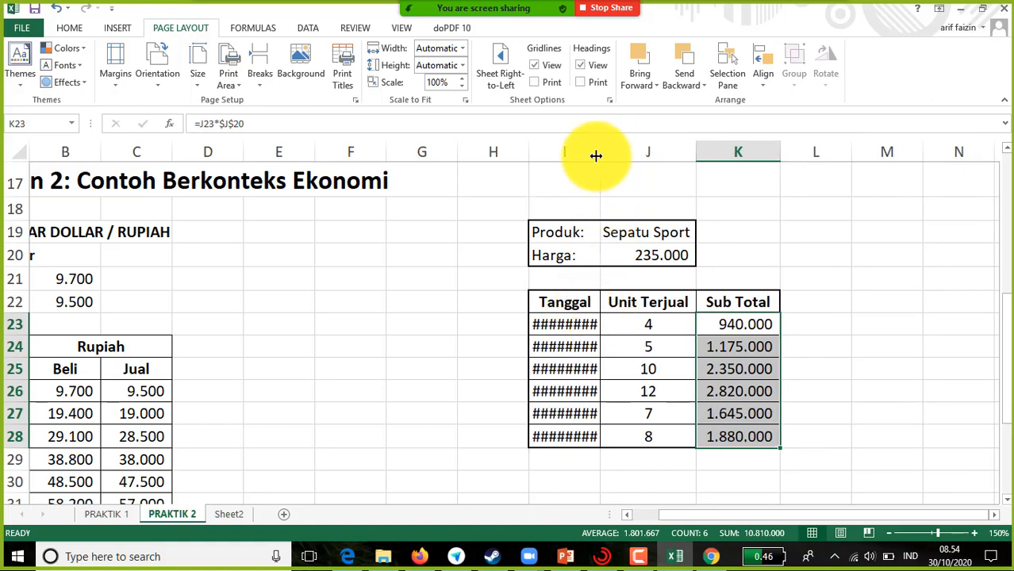
{"action": "left_click_drag", "start_coordinate": [597, 155], "coordinate": [554, 176]}
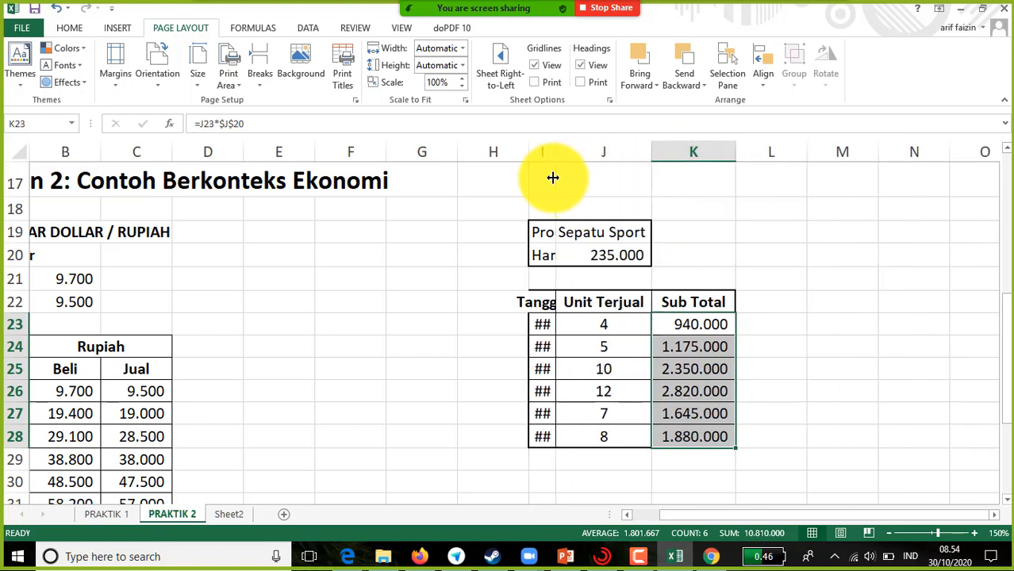
{"action": "double_click", "coordinate": [555, 152]}
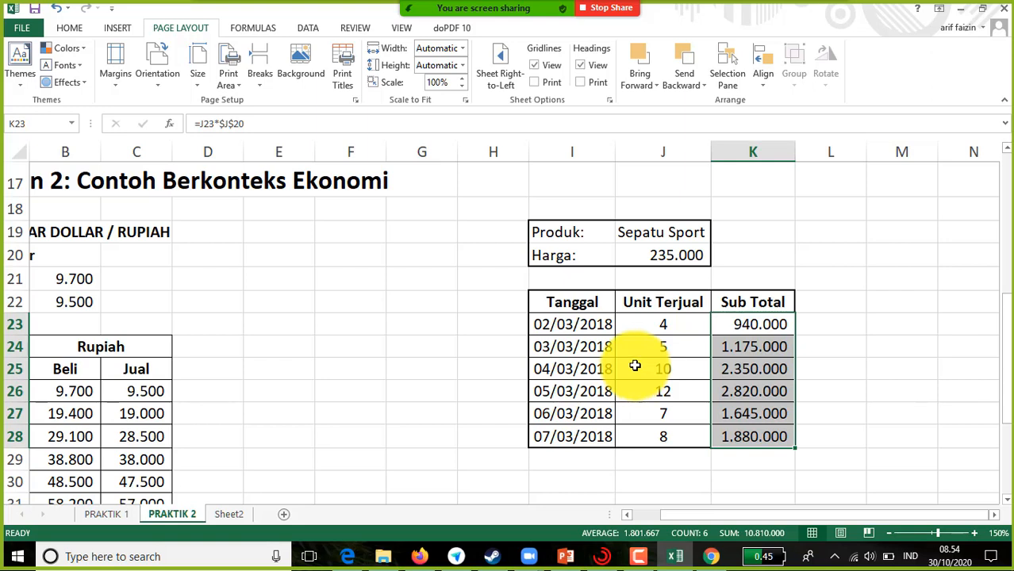
Return to the PRAKTIK 1 sheet and review its calculation tables and the range J15:L17 around the K16 formula.
{"action": "left_click", "coordinate": [115, 517]}
{"action": "left_click", "coordinate": [180, 517]}
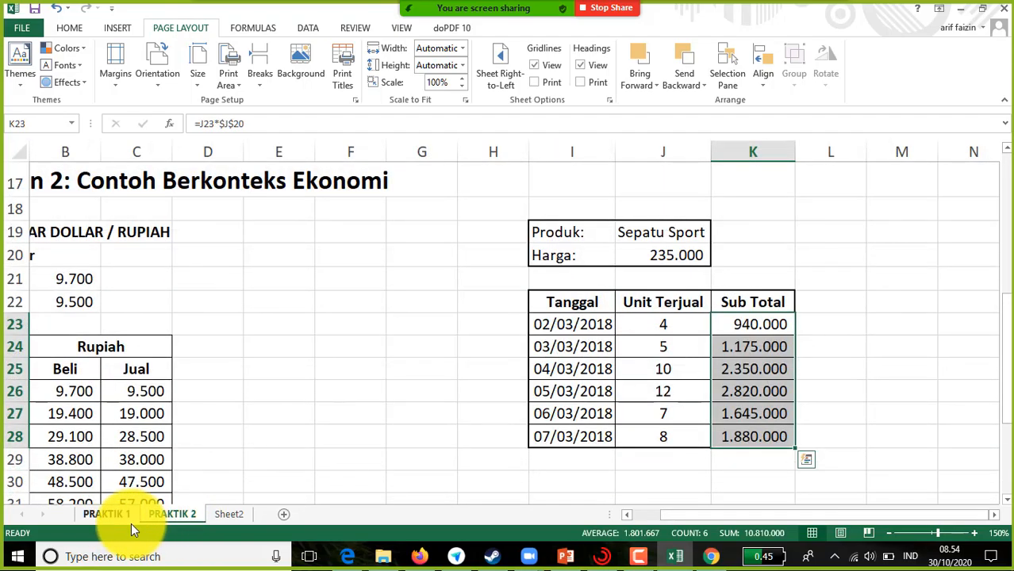
{"action": "left_click", "coordinate": [129, 517]}
{"action": "left_click", "coordinate": [174, 513]}
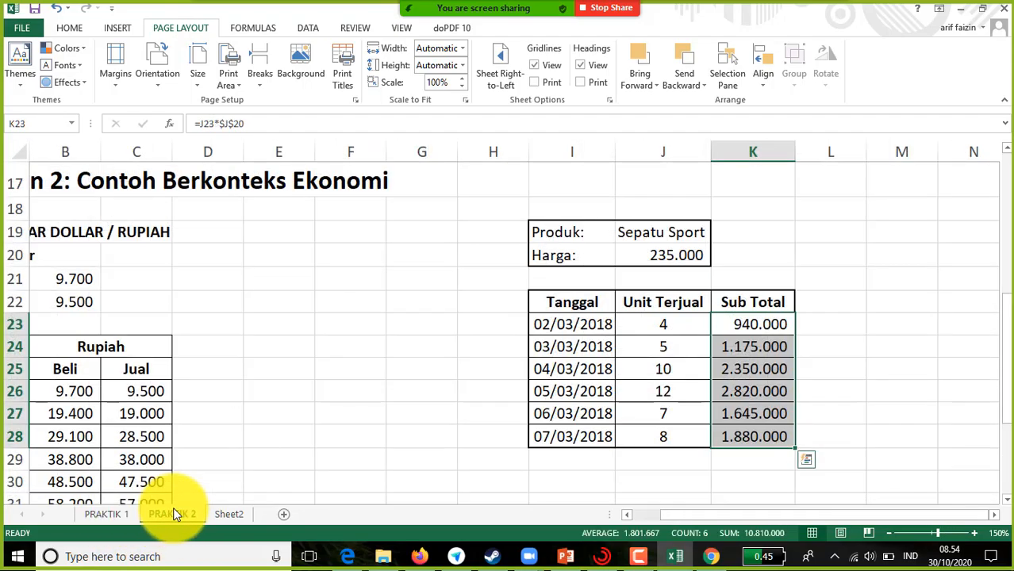
{"action": "left_click", "coordinate": [129, 515]}
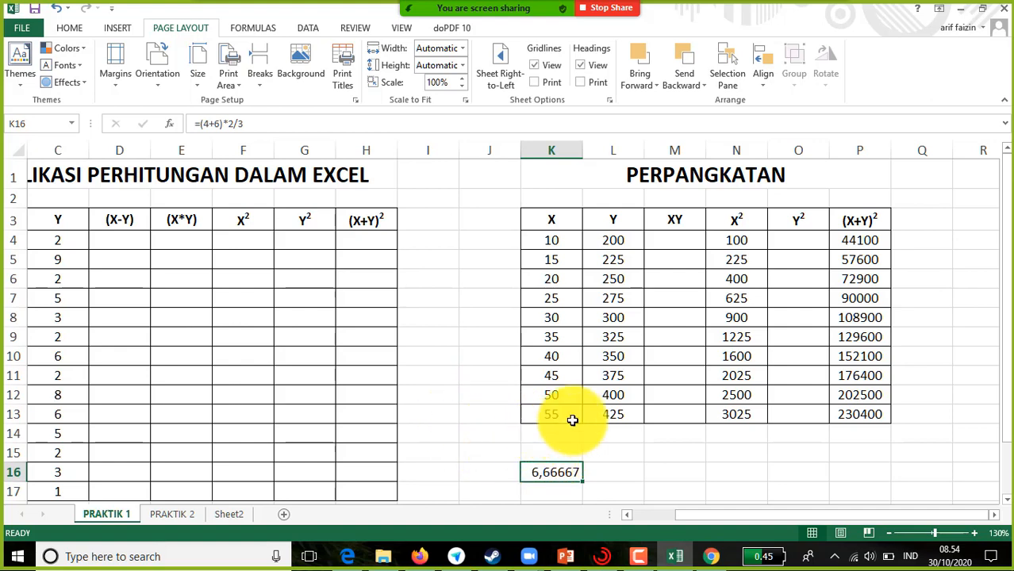
{"action": "left_click_drag", "start_coordinate": [1007, 289], "coordinate": [1009, 433]}
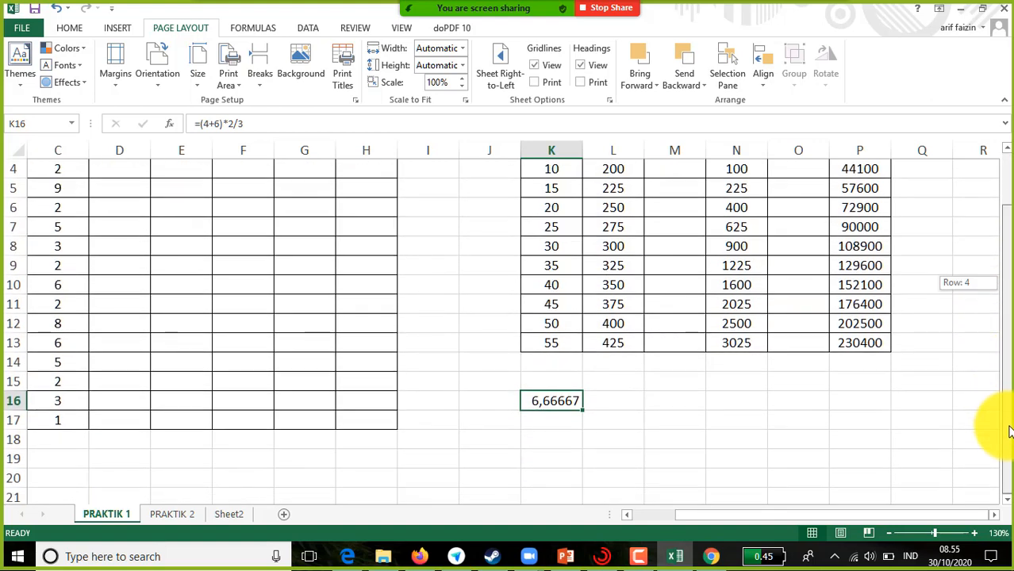
{"action": "left_click_drag", "start_coordinate": [1009, 432], "coordinate": [998, 204]}
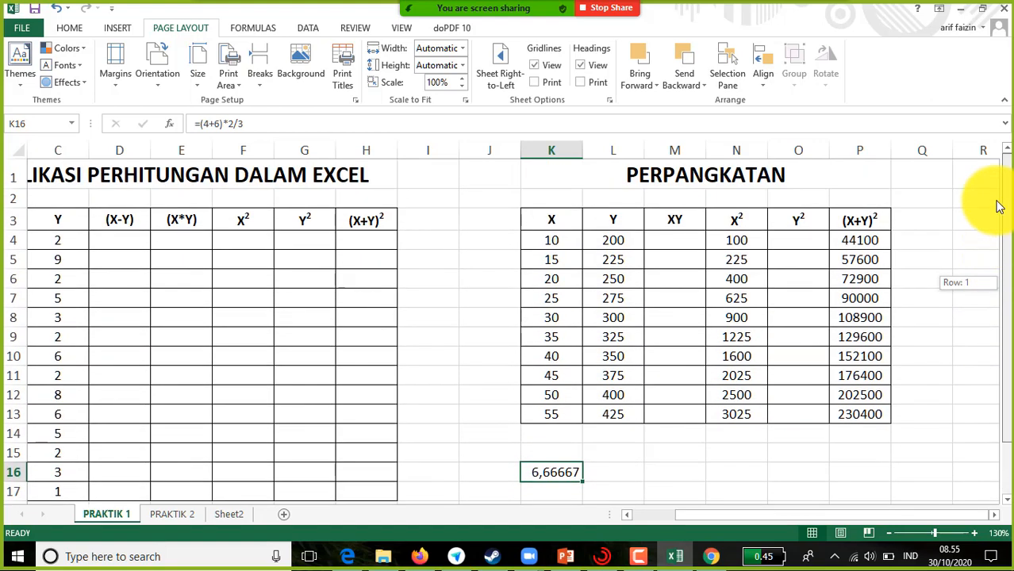
{"action": "left_click_drag", "start_coordinate": [499, 453], "coordinate": [602, 488]}
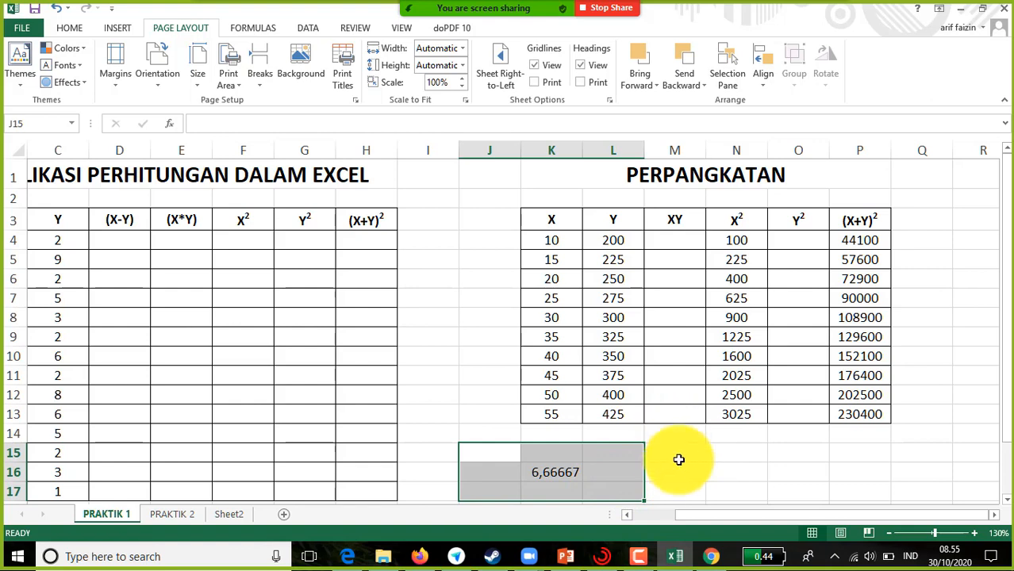
{"action": "left_click", "coordinate": [639, 555]}
{"action": "left_click", "coordinate": [738, 484]}
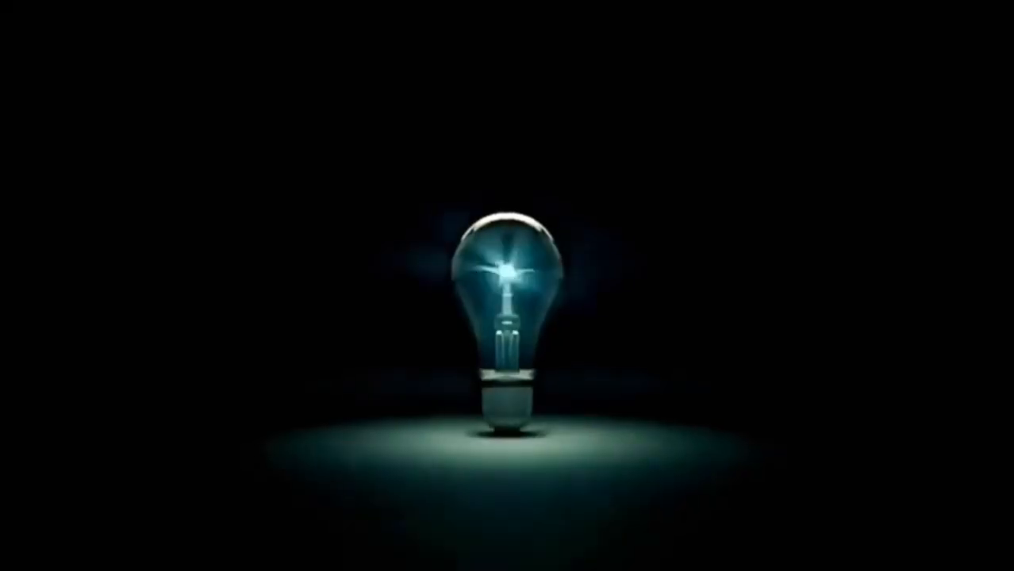